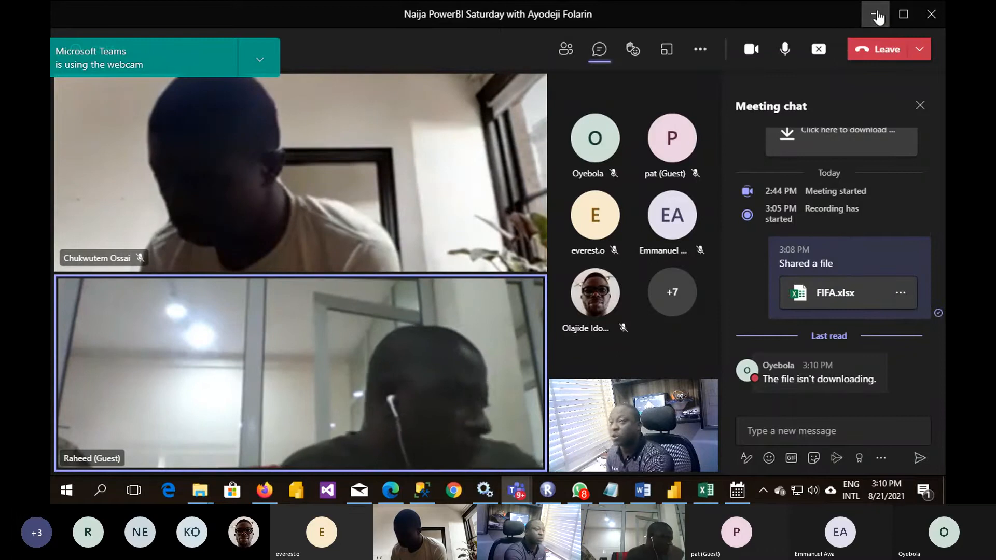
- Switch from the Teams meeting to the Power BI Desktop report and highlight the cross-report drillthrough heading on the DT page
left_click(876, 16)
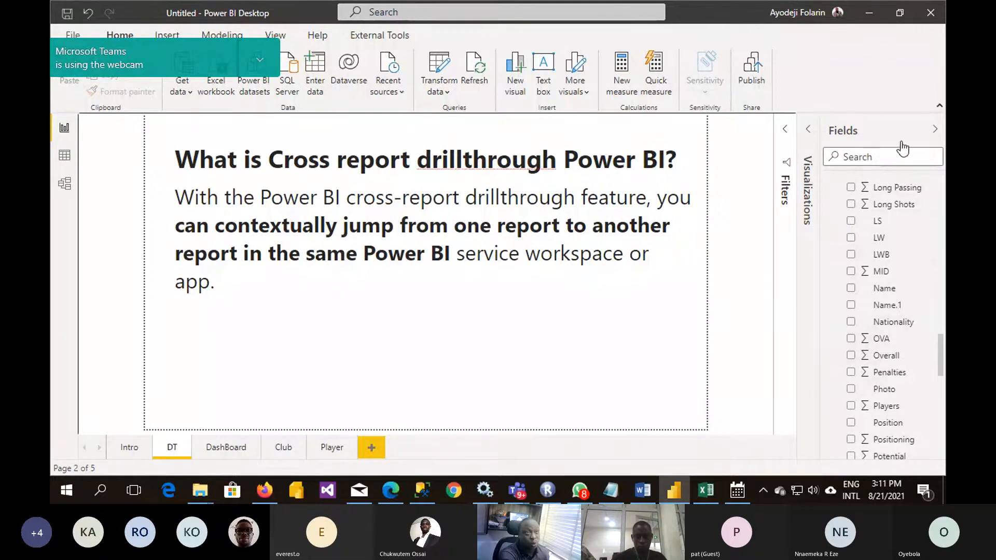
scroll(896, 255, "down", 8)
scroll(896, 255, "up", 10)
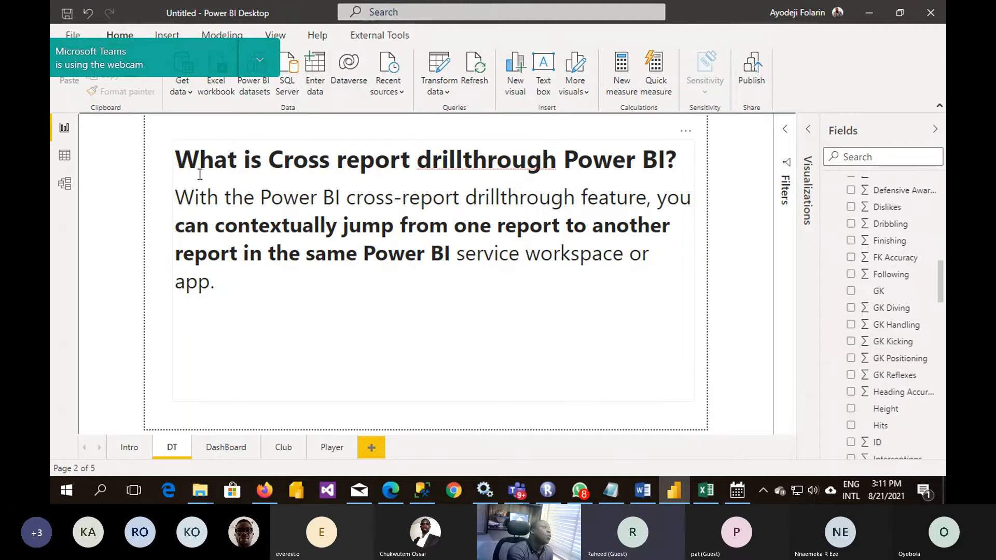
left_click_drag(176, 160, 688, 162)
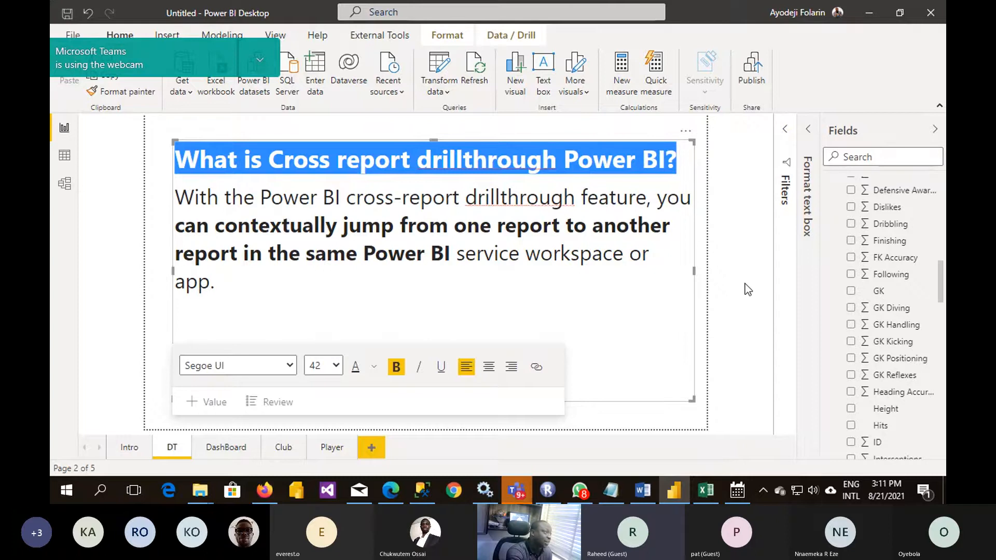
key("Escape")
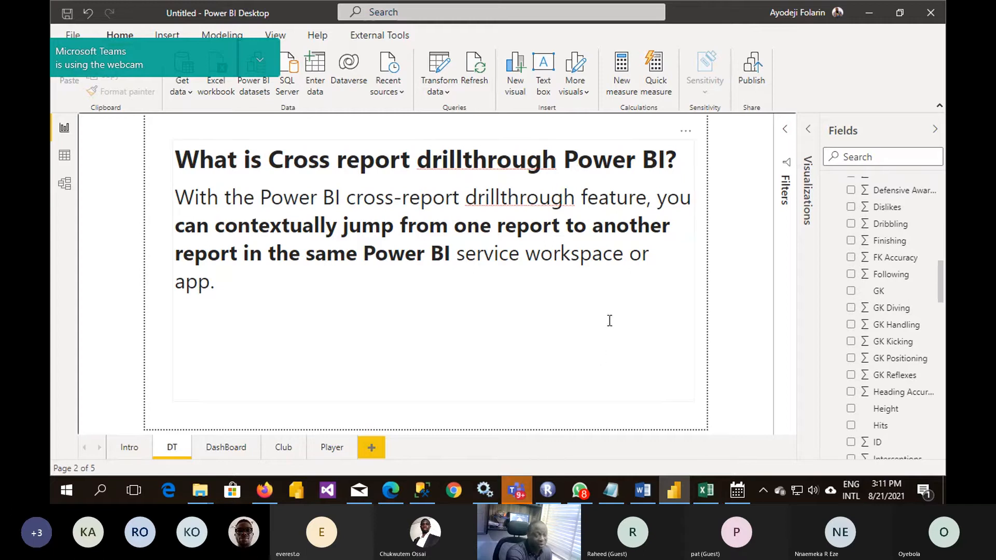
mouse_move(518, 498)
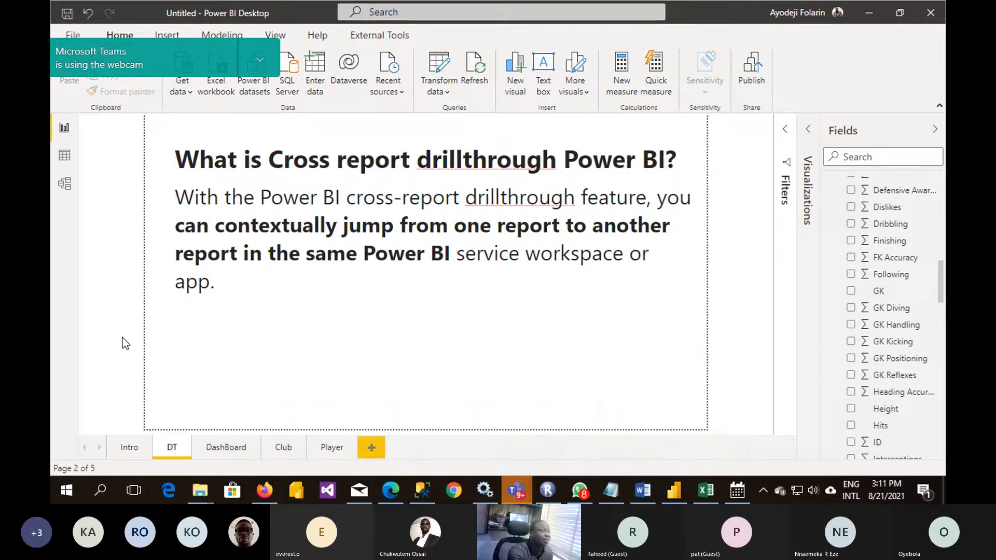
- Switch to Excel, open the recent FIFA workbook stored on the Desktop and maximize its window
left_click(709, 487)
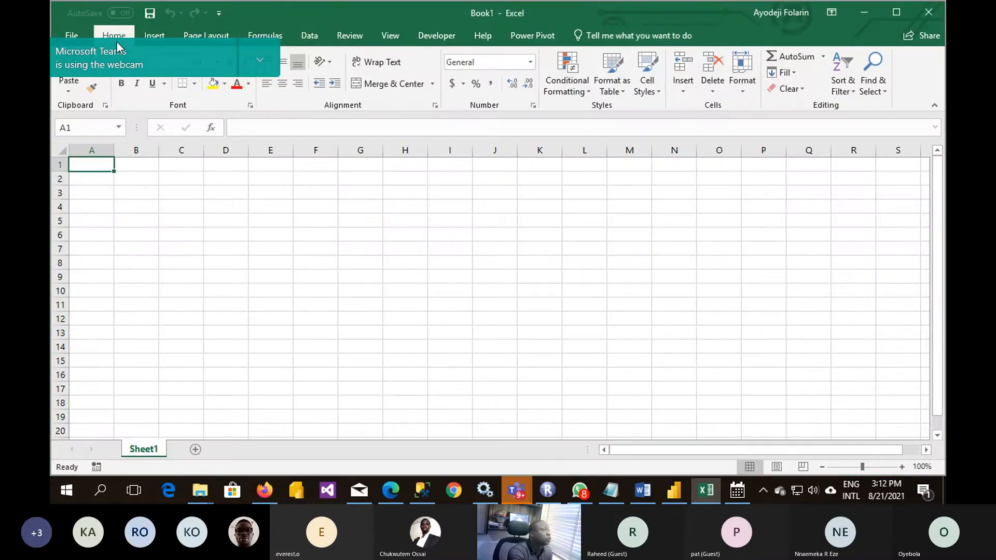
left_click(80, 39)
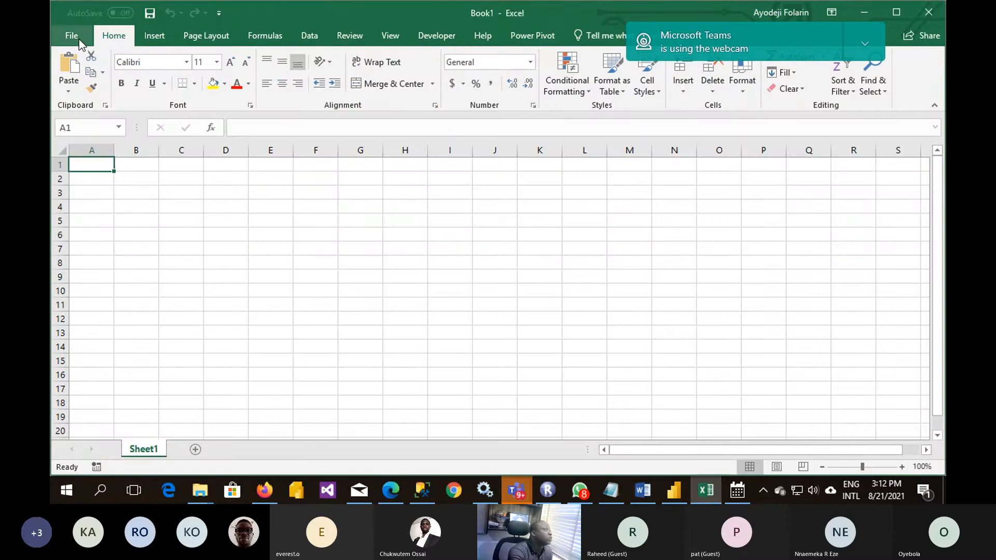
left_click(71, 37)
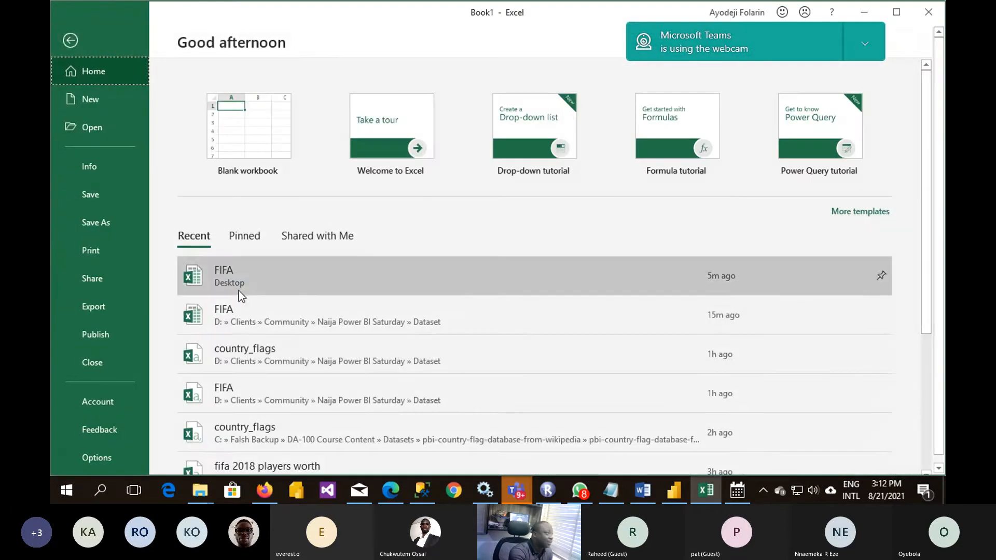
key("Escape")
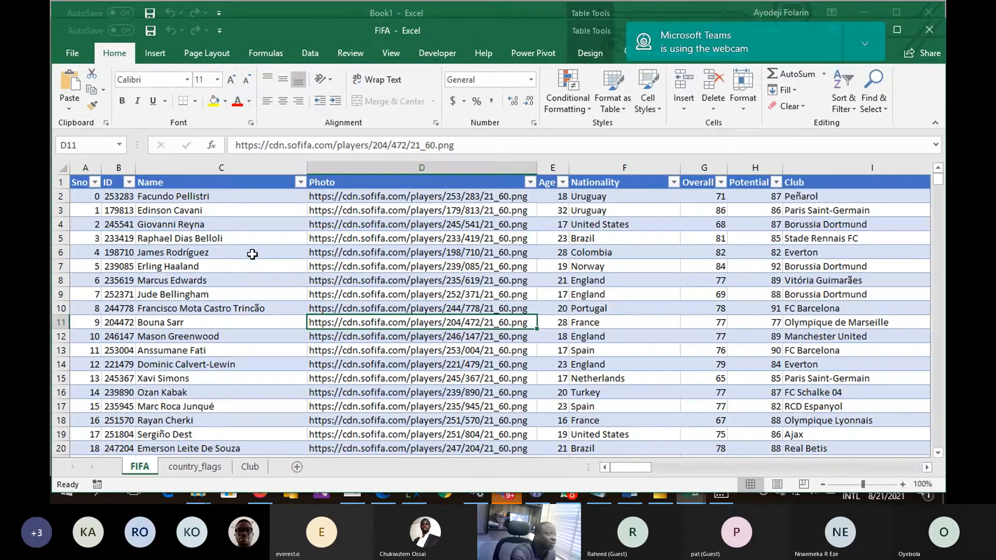
left_click(384, 267)
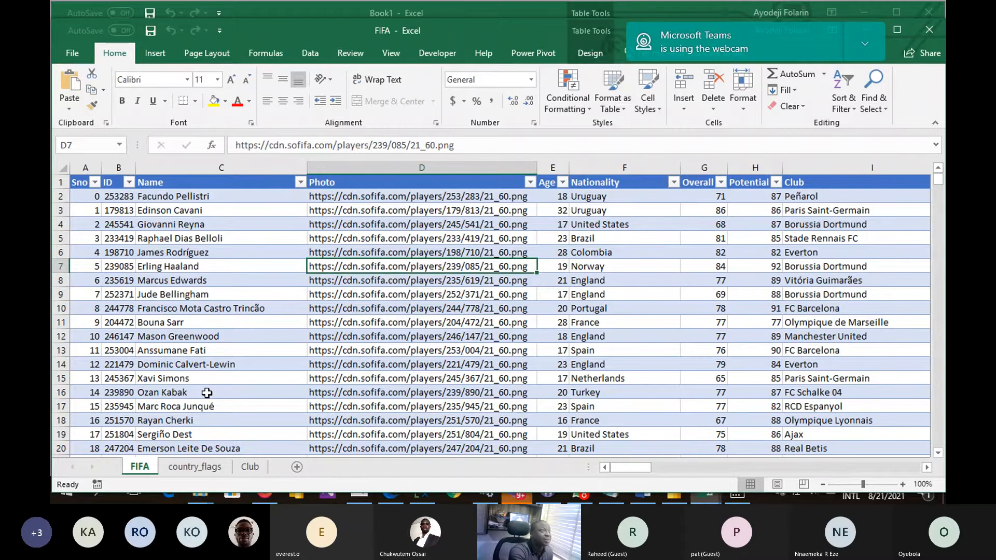
double_click(454, 31)
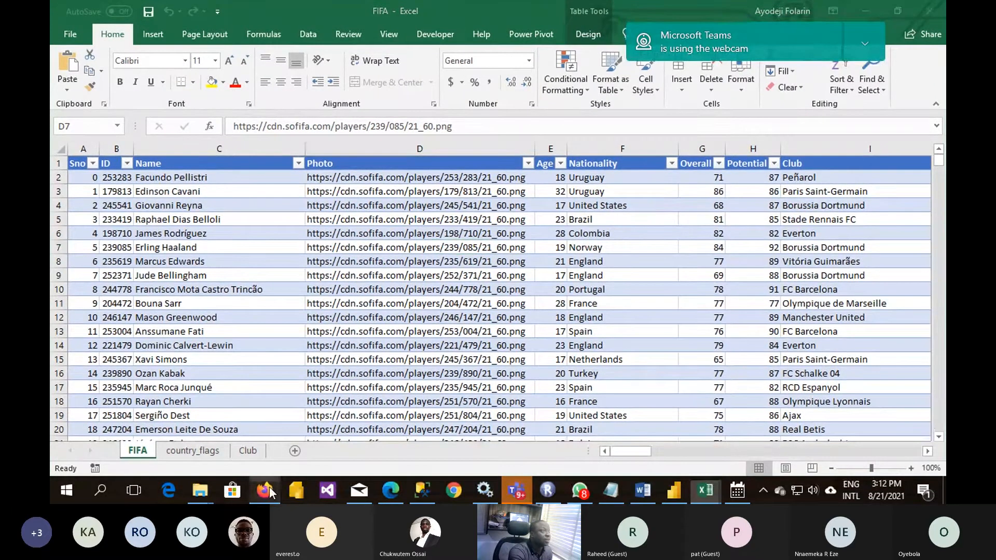
- Switch to Kaggle in Firefox and examine the International football matches with stats 2010-17 dataset, including its description and the sofifa.csv preview
left_click(265, 490)
left_click(554, 17)
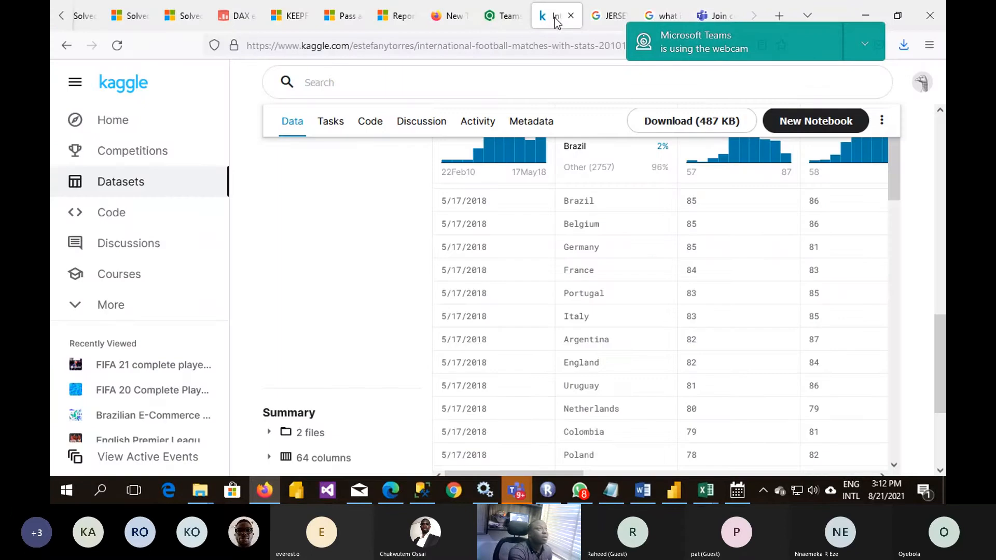
scroll(363, 289, "up", 1)
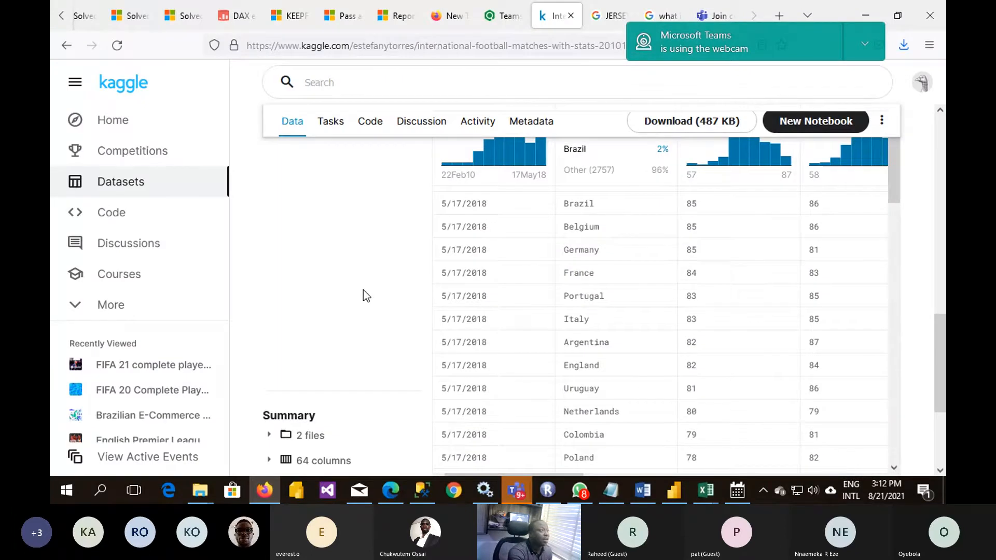
scroll(363, 290, "up", 10)
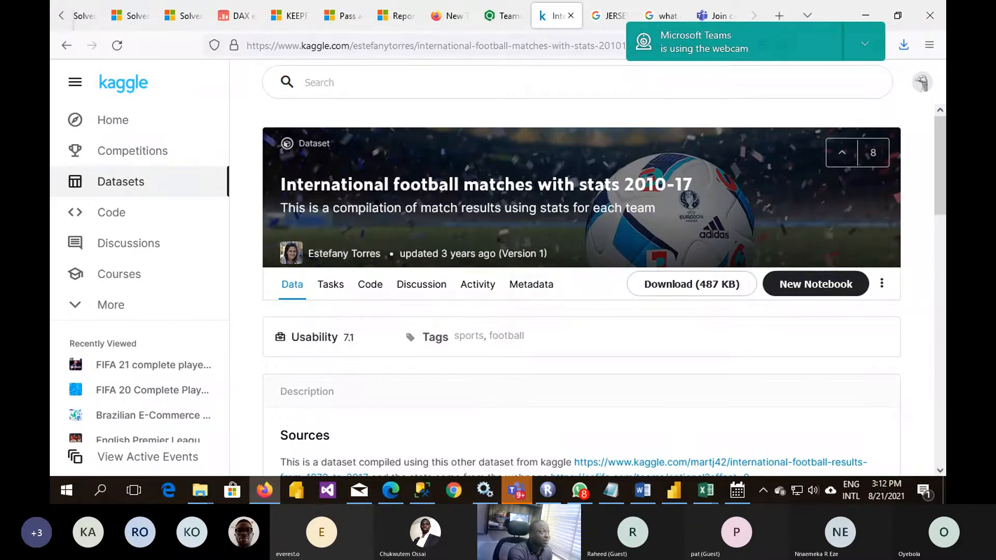
scroll(554, 241, "down", 4)
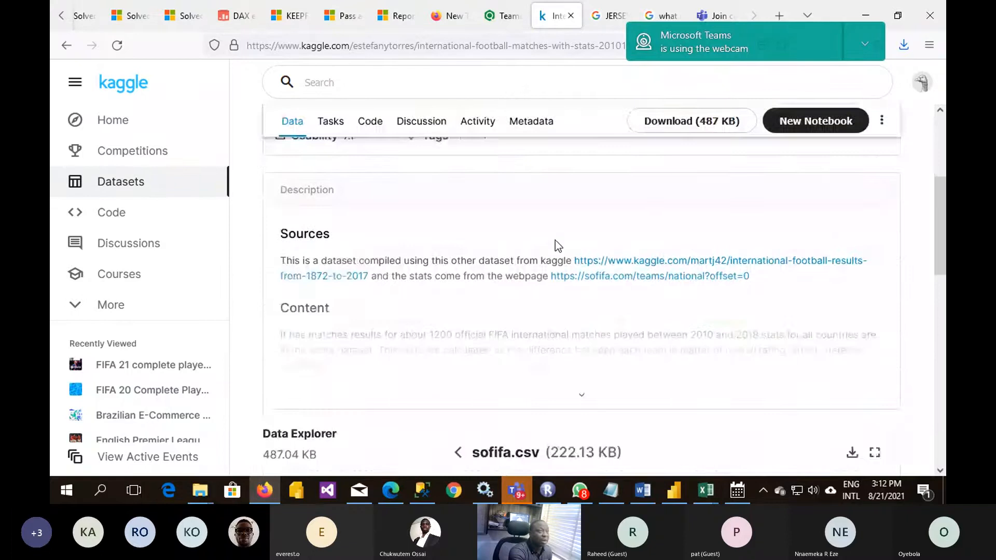
scroll(555, 240, "down", 4)
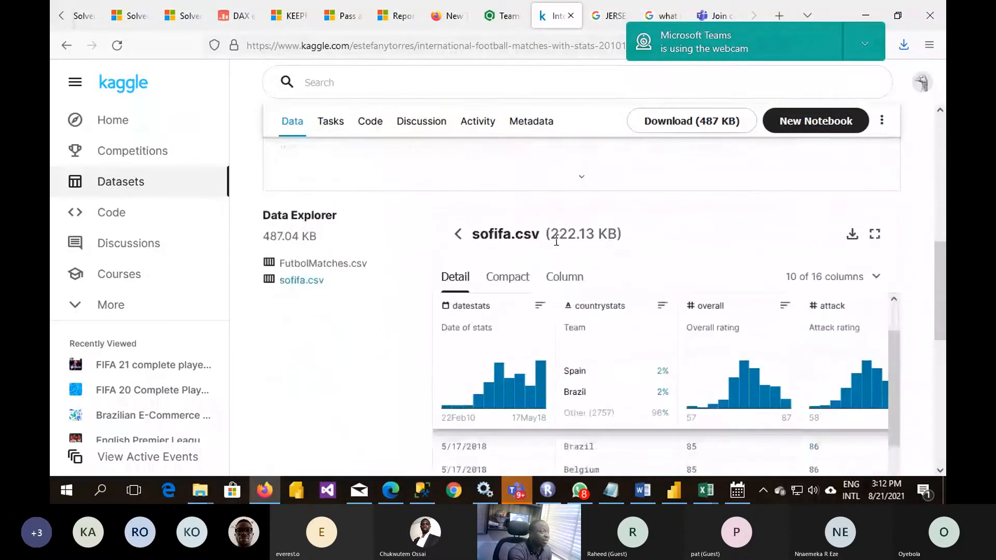
scroll(556, 241, "down", 3)
scroll(556, 244, "down", 3)
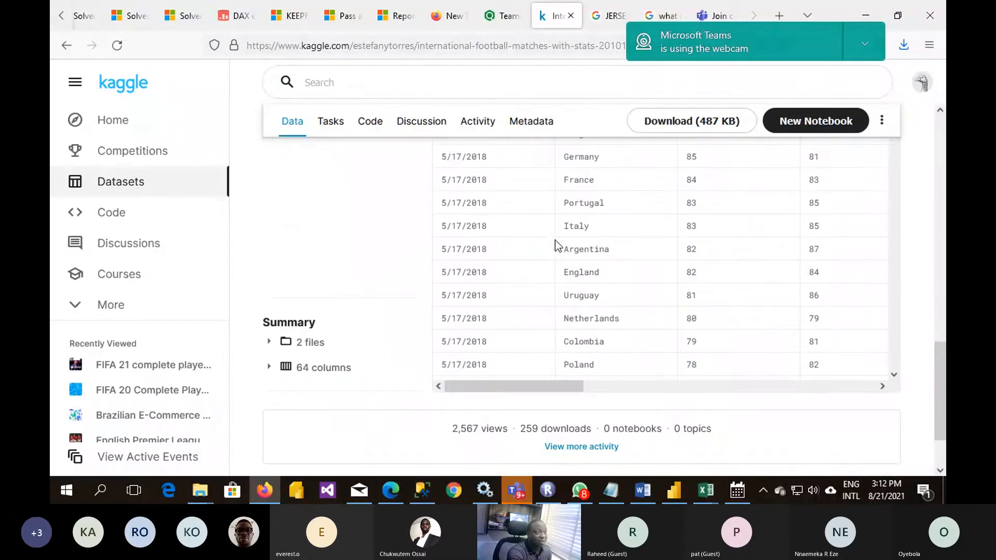
mouse_move(500, 386)
left_mouse_down()
mouse_move(671, 394)
mouse_move(484, 385)
left_mouse_up()
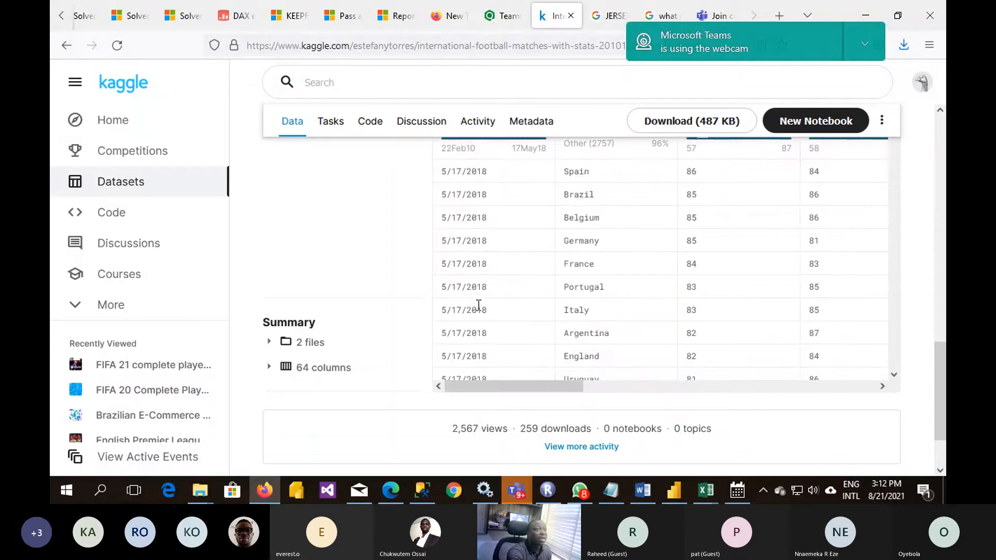
- Return to the sofifa search results and open the FIFA 21 complete player dataset
left_click(67, 45)
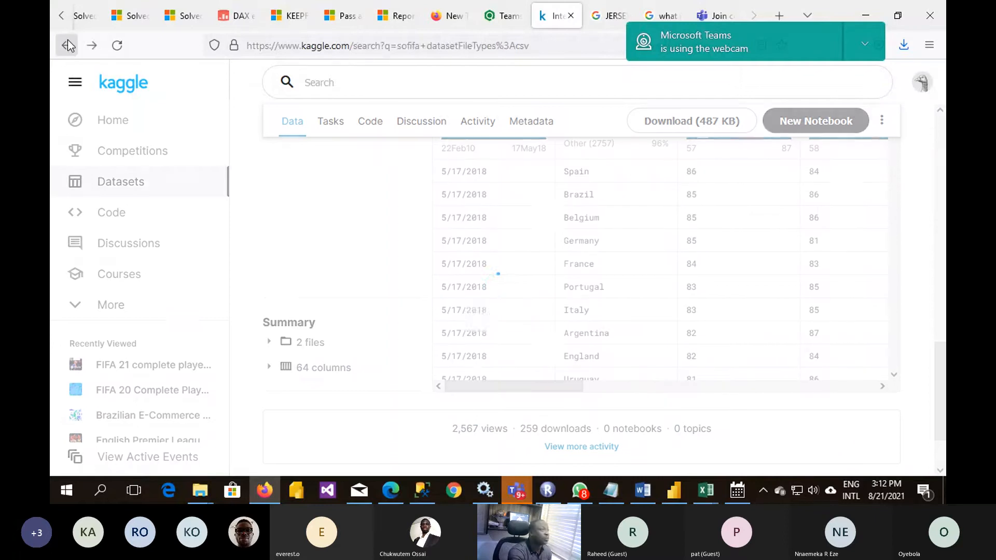
scroll(581, 353, "down", 5)
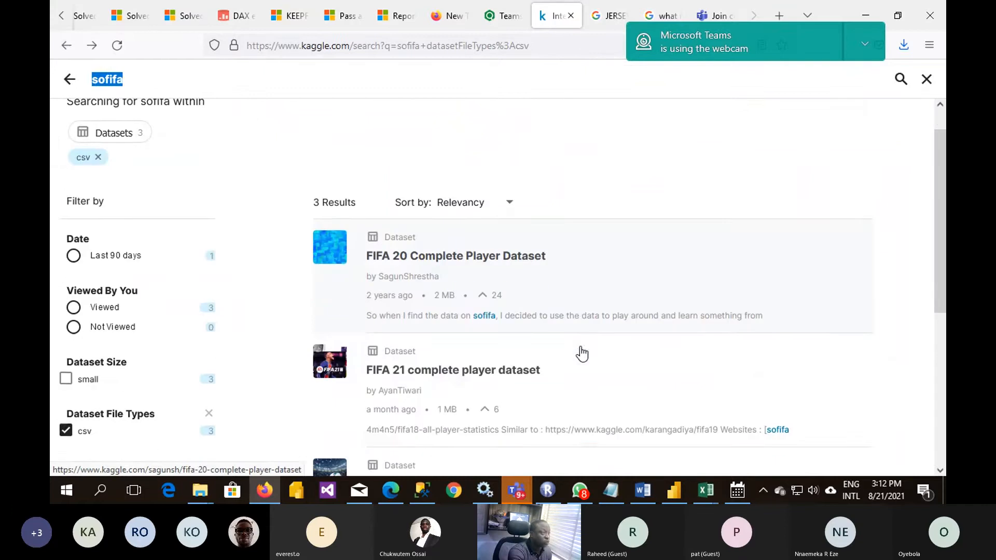
scroll(580, 348, "up", 5)
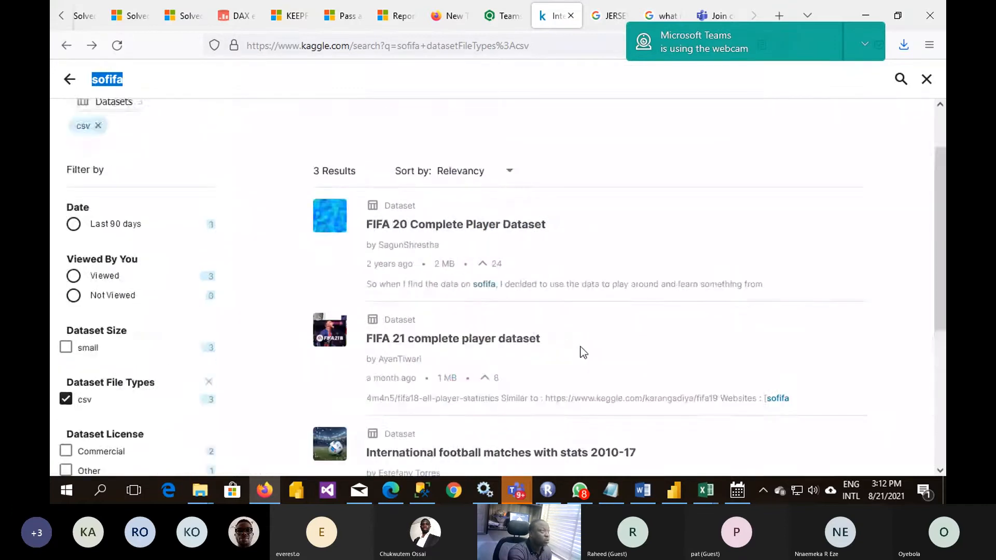
scroll(581, 349, "down", 5)
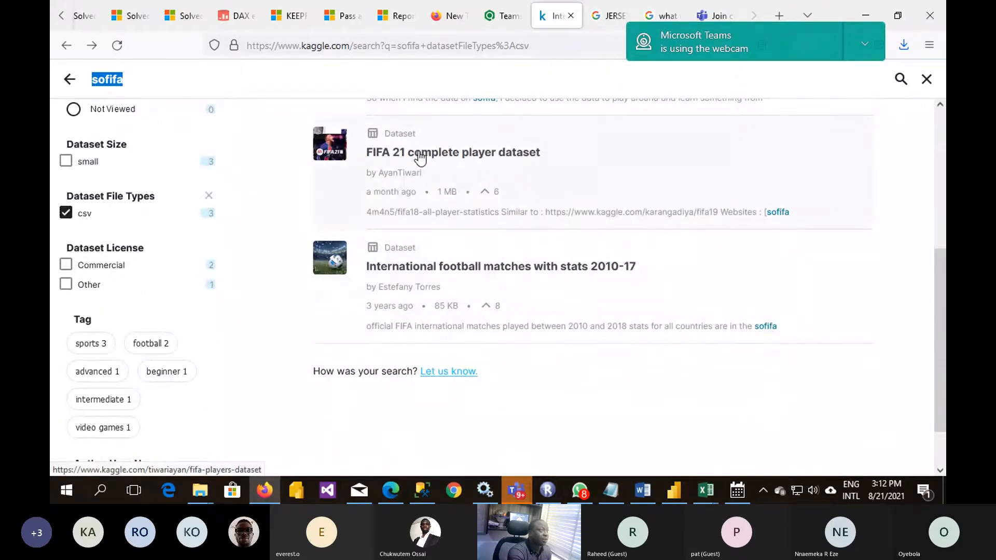
left_click(420, 156)
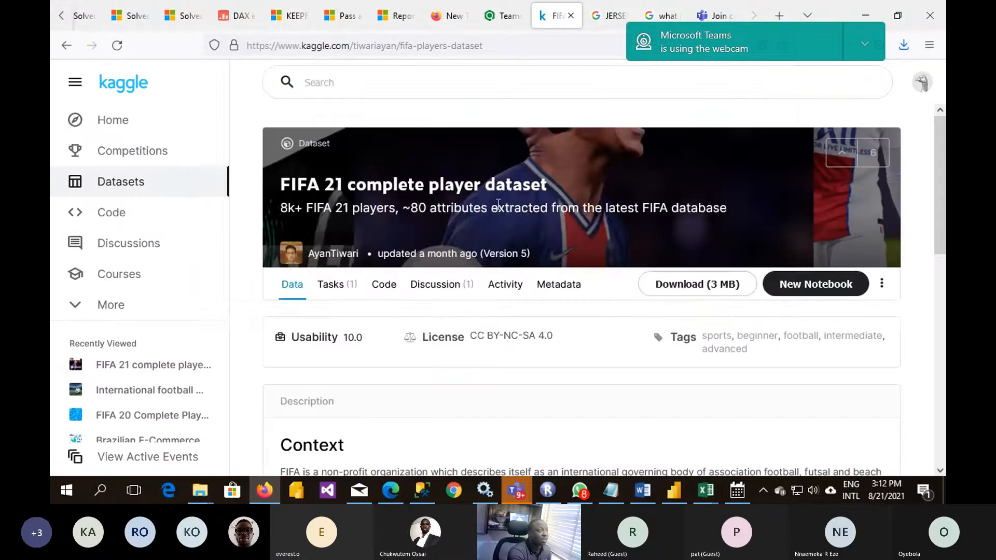
- Copy the FIFA 21 dataset page's URL and post it in the Teams meeting chat, then return to the browser
left_click(508, 46)
key("ctrl+c")
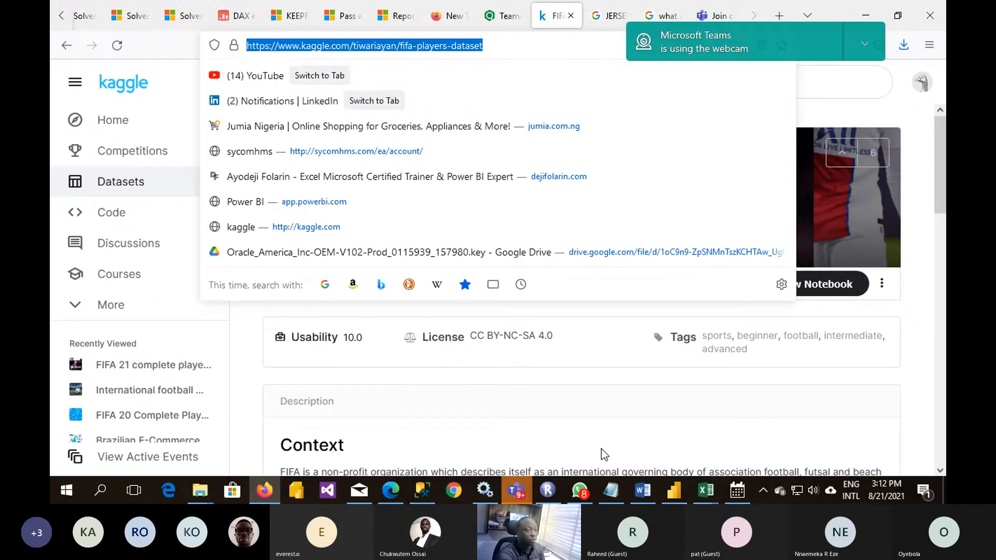
left_click(517, 490)
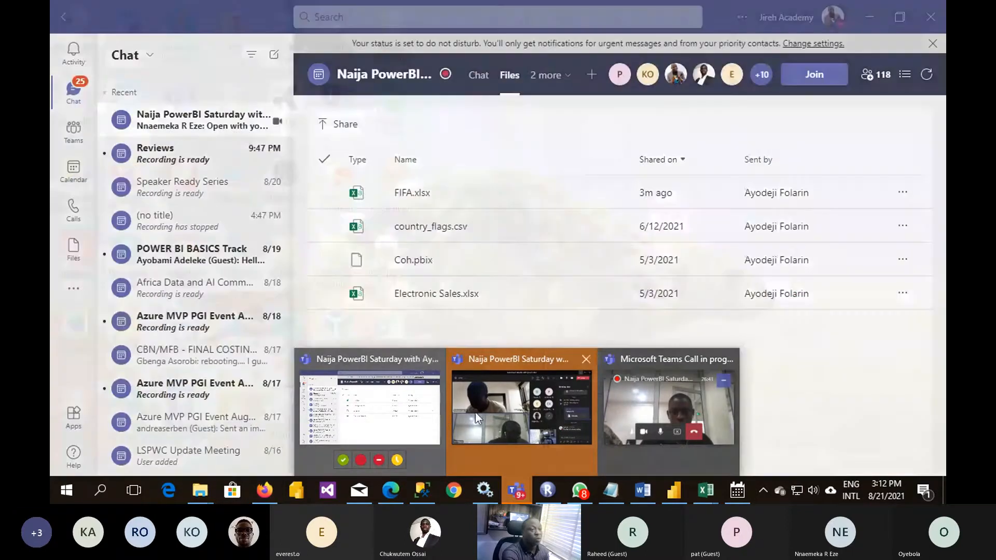
left_click(475, 412)
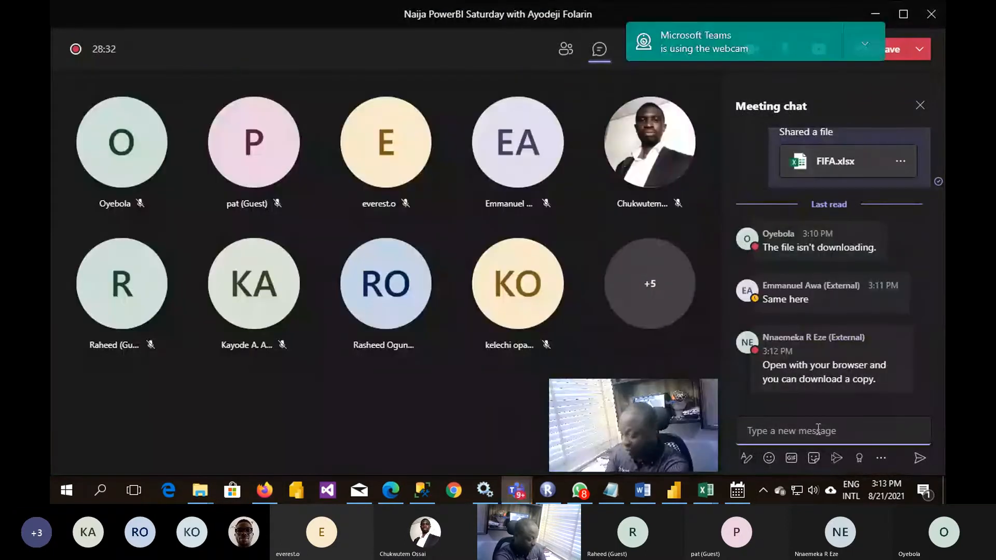
key("ctrl+v")
key("Return")
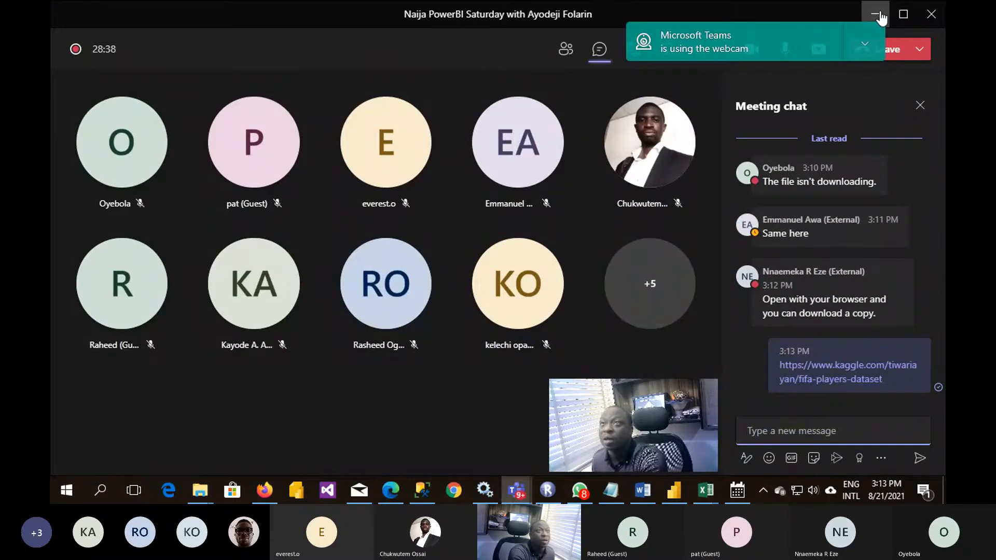
left_click(878, 17)
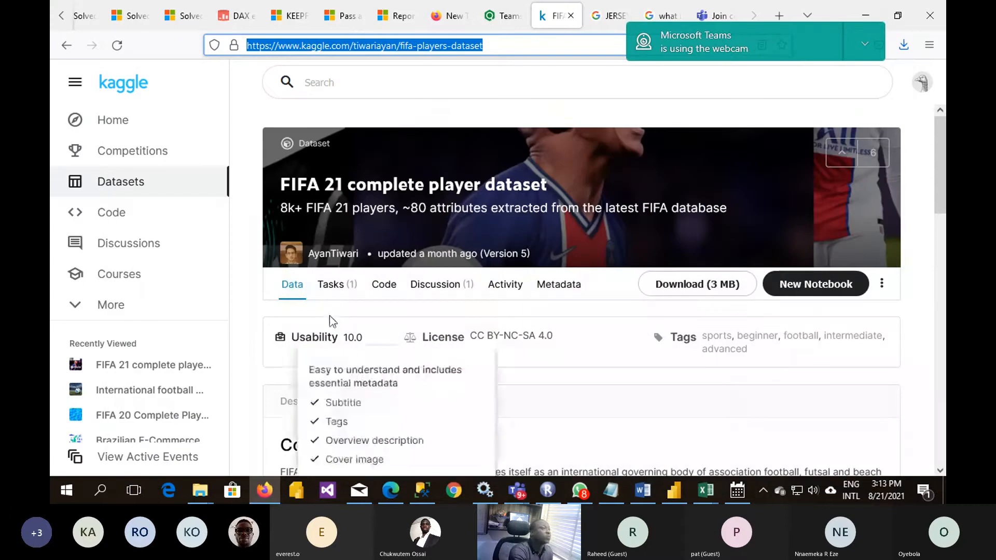
- Review the FIFA 21 complete player dataset's description and data preview on Kaggle
scroll(441, 270, "down", 3)
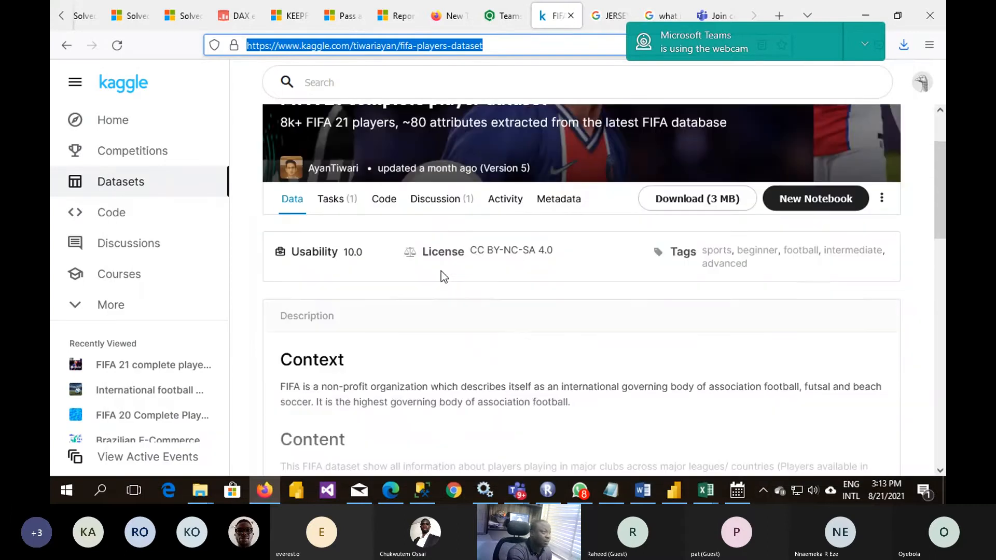
scroll(441, 271, "down", 10)
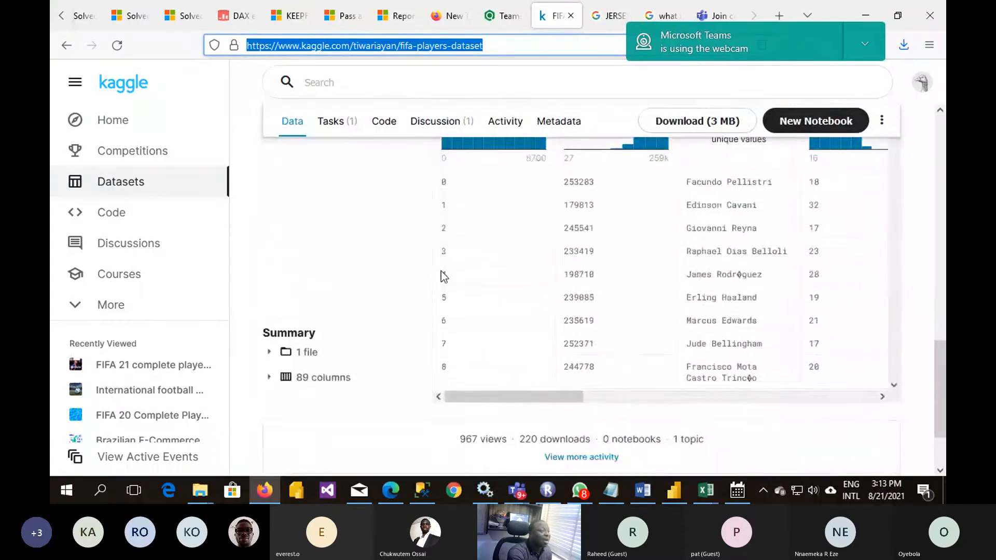
scroll(441, 275, "up", 8)
scroll(442, 275, "up", 5)
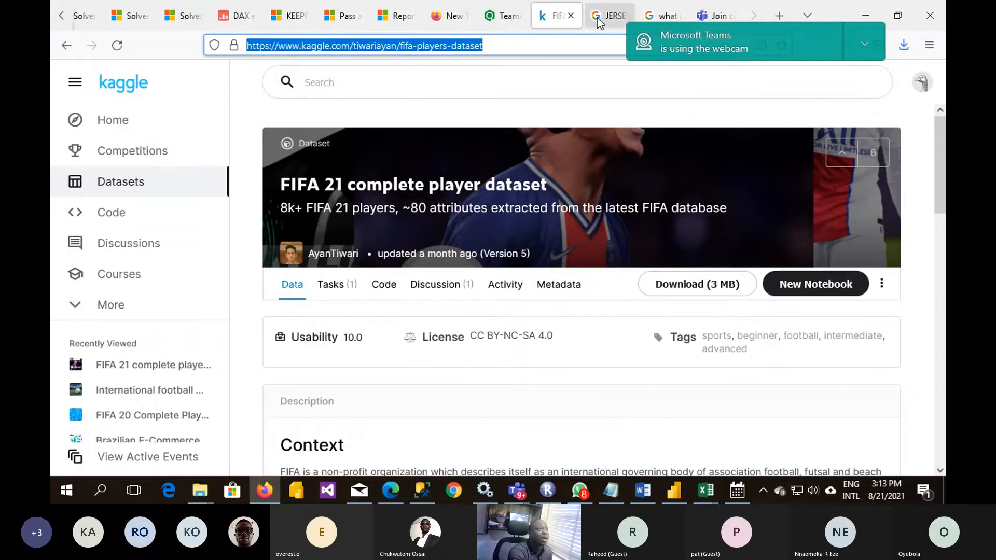
- Look through the FIFA 21 teams list on the sofifa site, with its ratings, transfer budgets and player counts
left_click(501, 21)
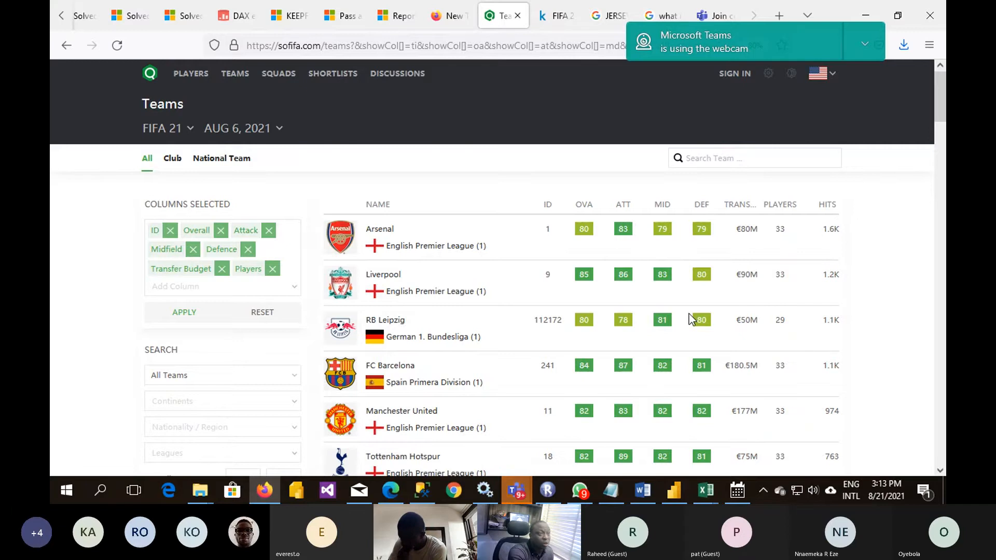
scroll(689, 316, "down", 9)
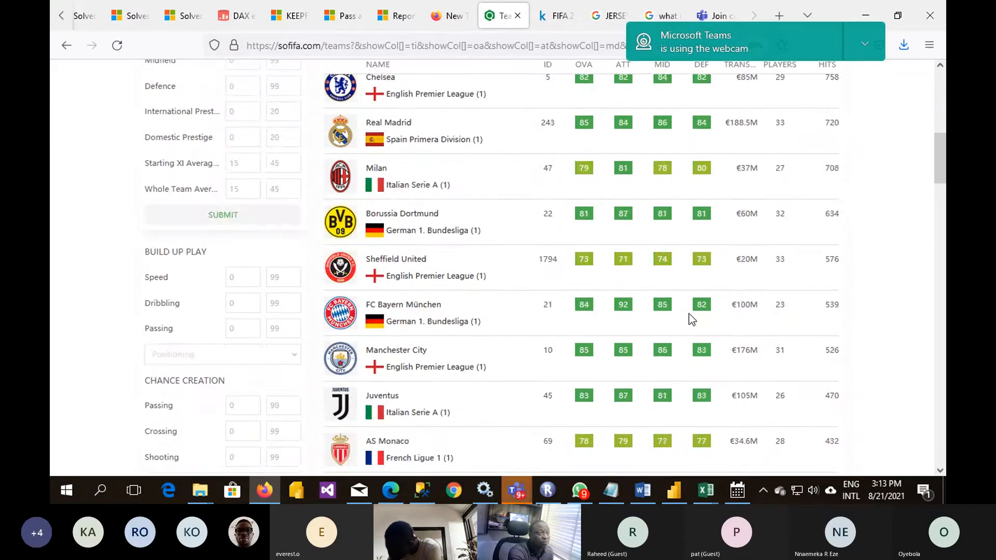
scroll(690, 317, "down", 8)
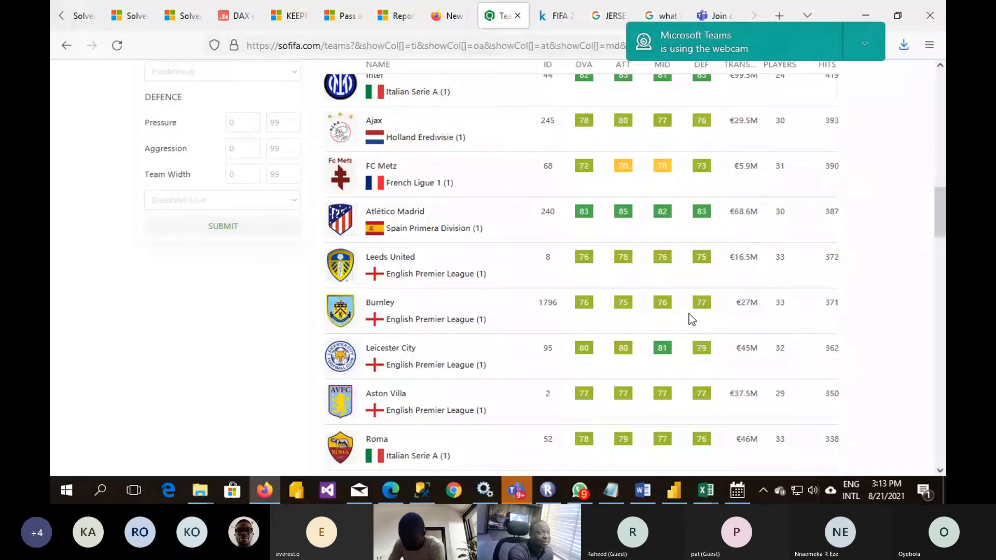
scroll(742, 215, "up", 17)
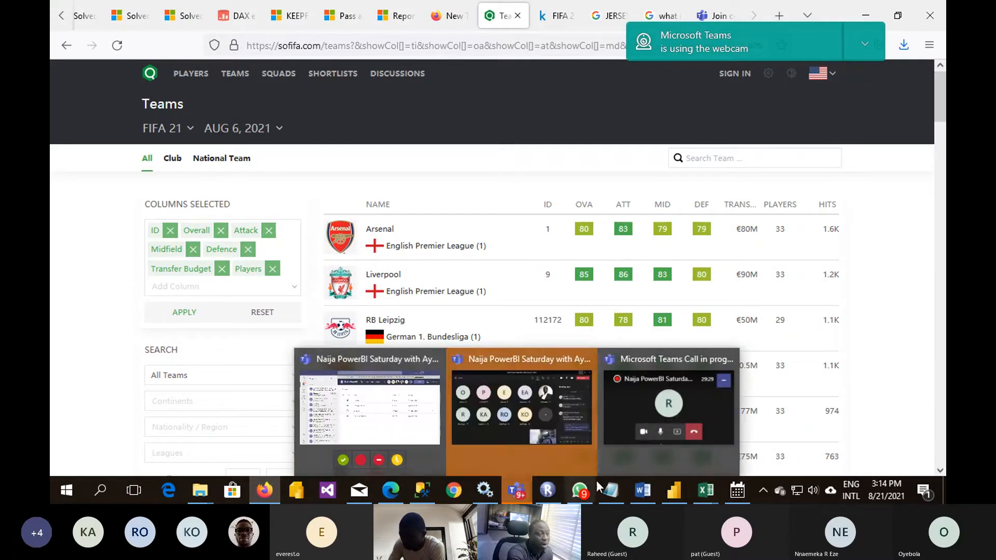
- Switch to the FIFA workbook in Excel and look over the player data on the FIFA sheet and the Club sheet
mouse_move(670, 495)
mouse_move(705, 491)
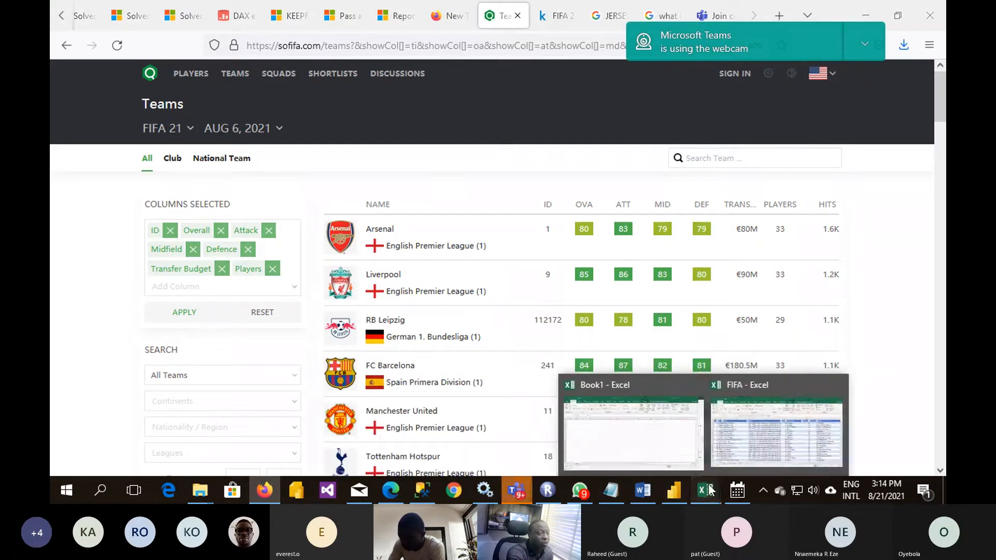
left_click(753, 436)
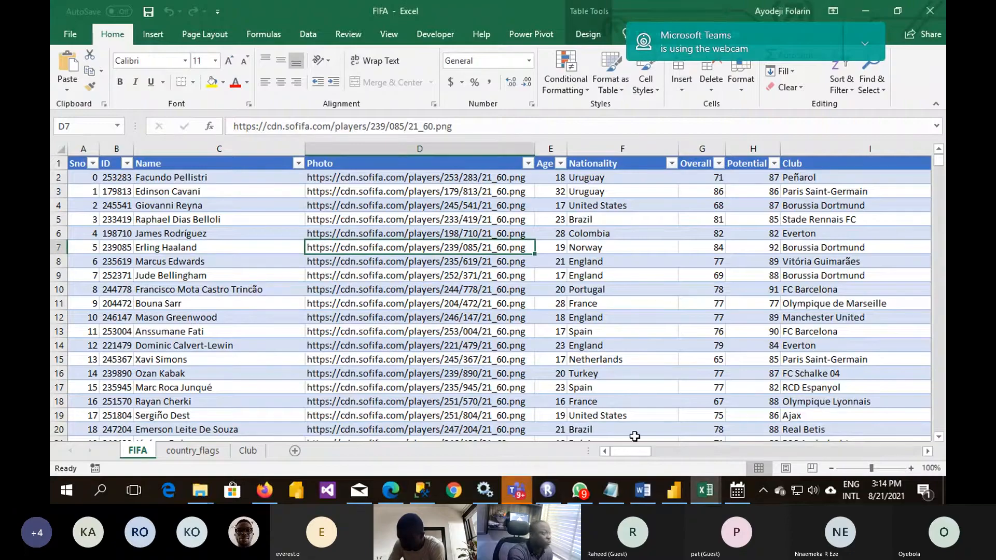
left_click(235, 320)
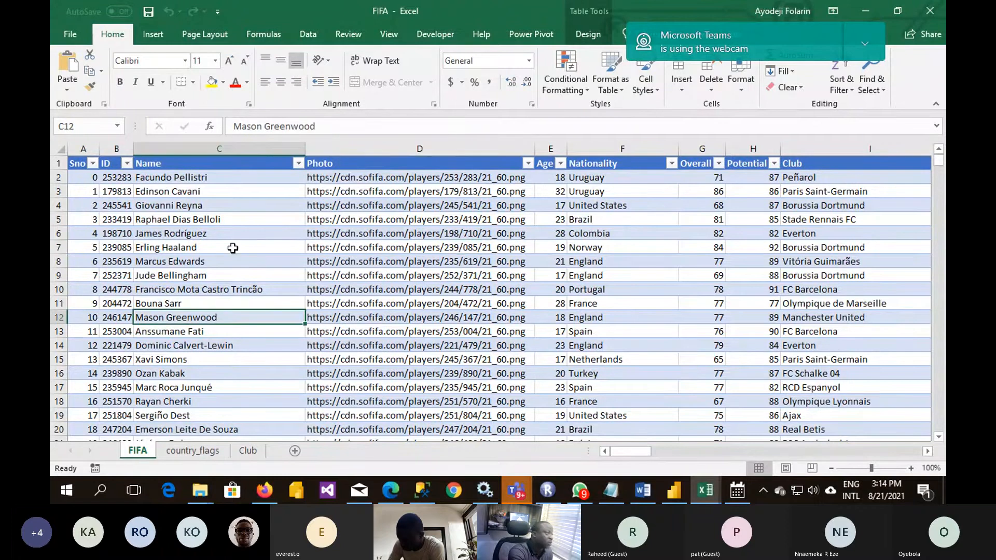
left_click(261, 456)
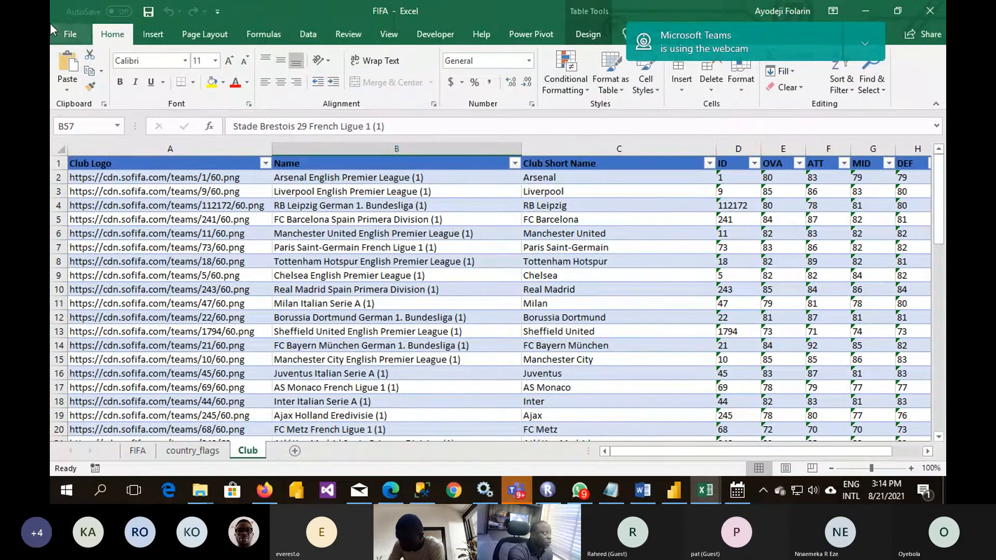
left_click(70, 35)
left_click(70, 37)
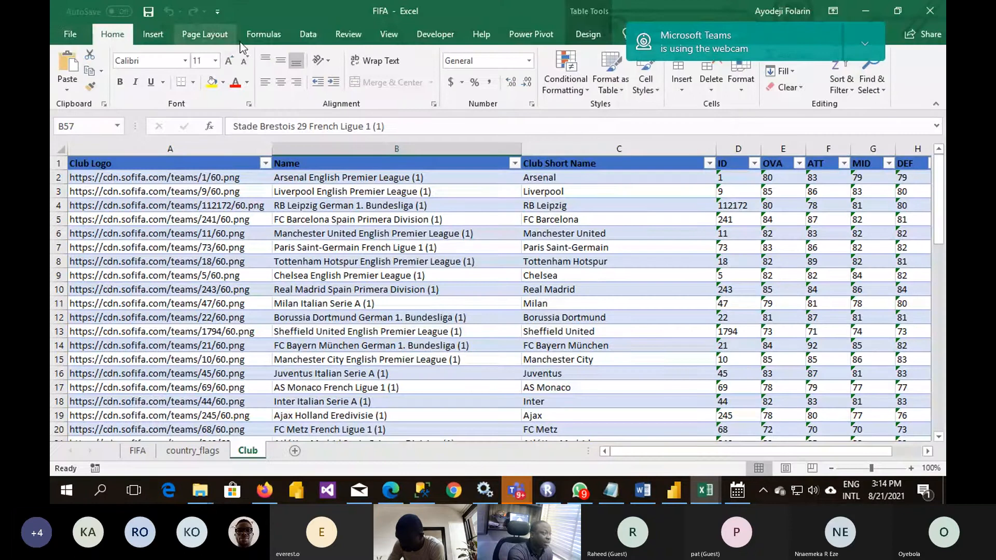
- Add a new worksheet to the FIFA workbook and start importing data from the web
left_click(294, 451)
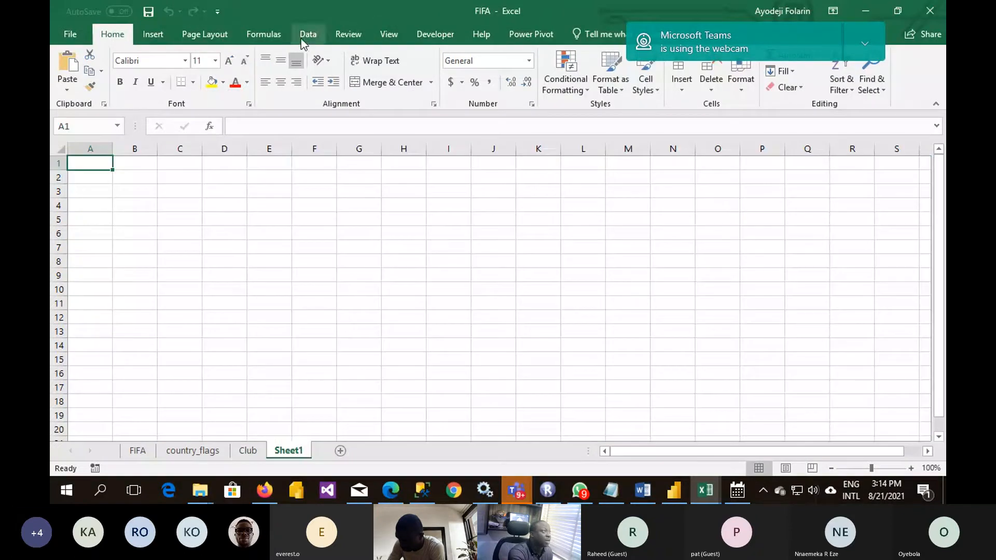
left_click(307, 34)
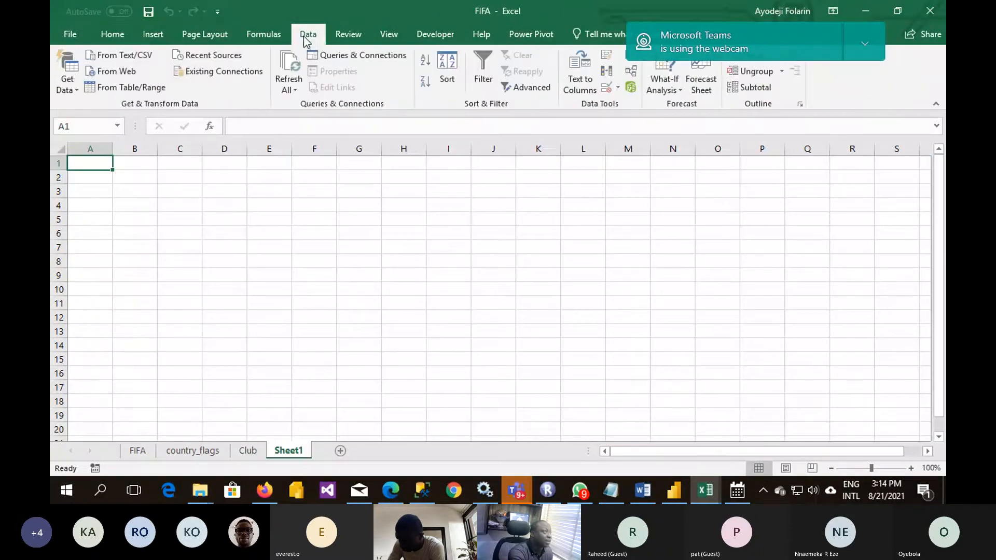
left_click(73, 92)
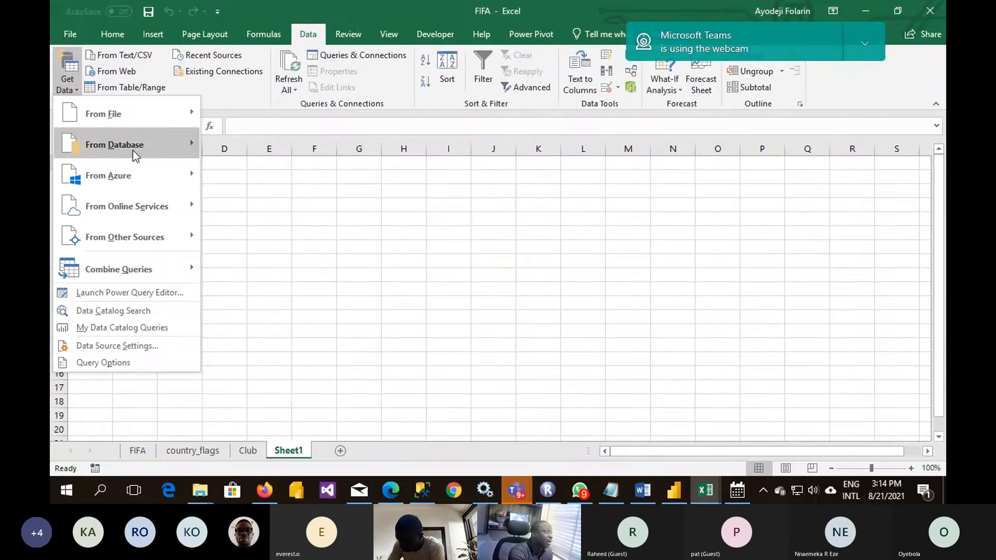
mouse_move(133, 150)
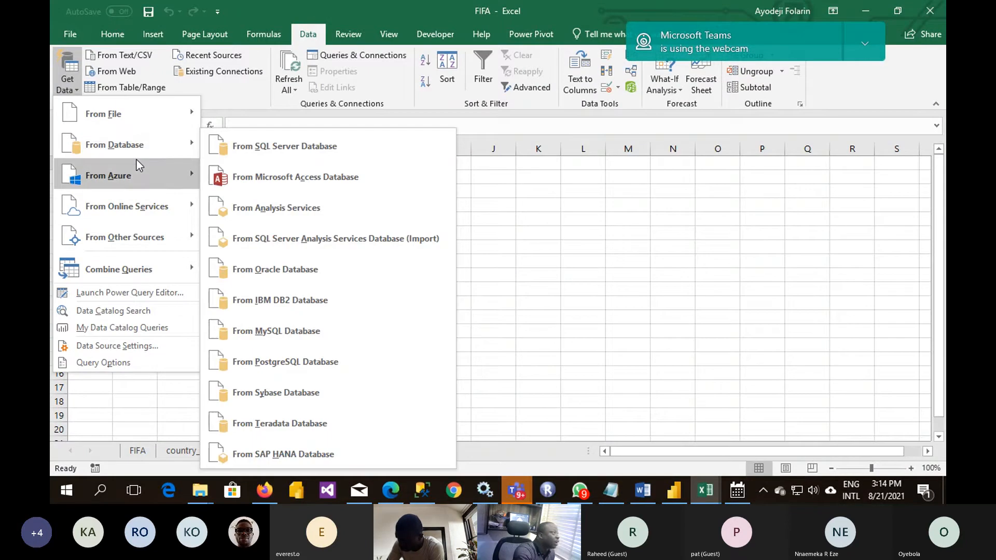
mouse_move(143, 205)
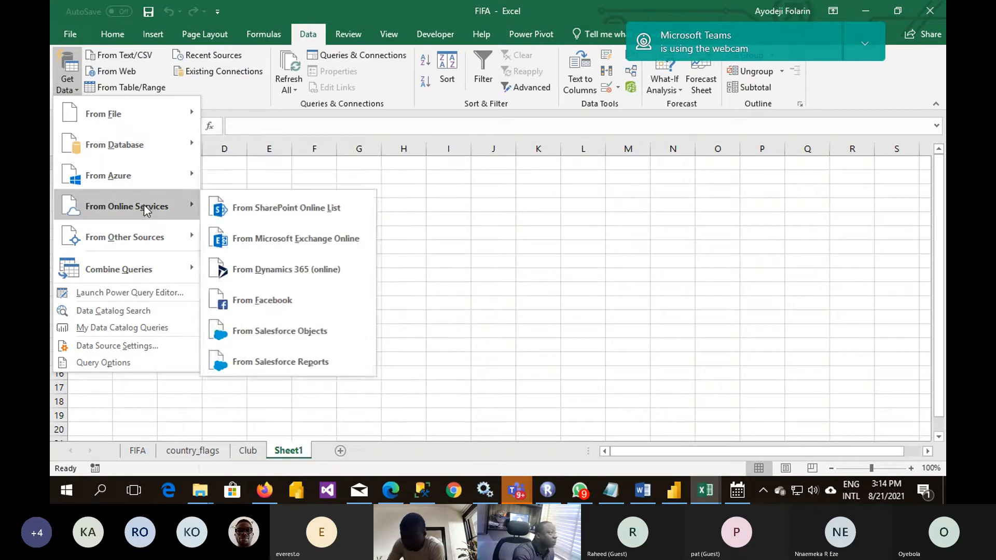
mouse_move(155, 236)
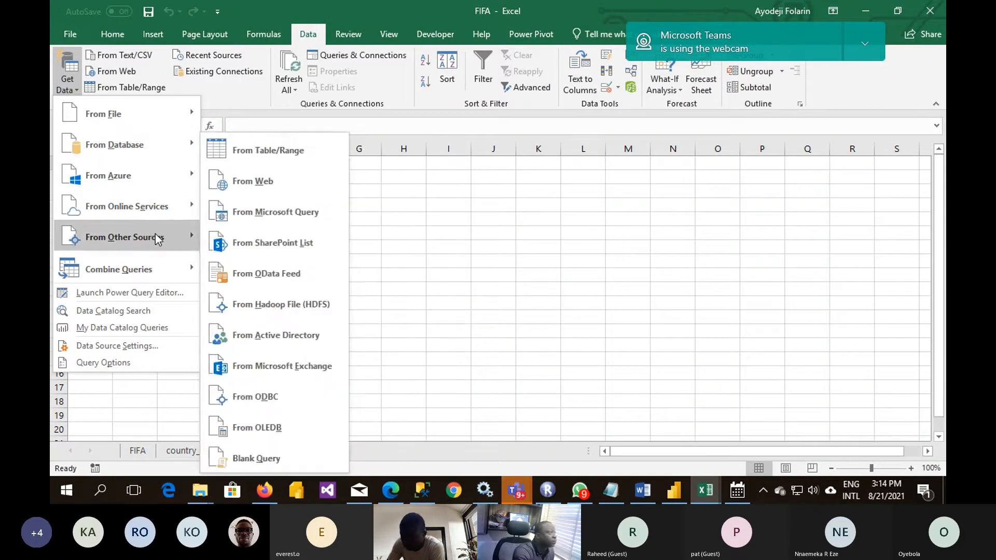
left_click(255, 185)
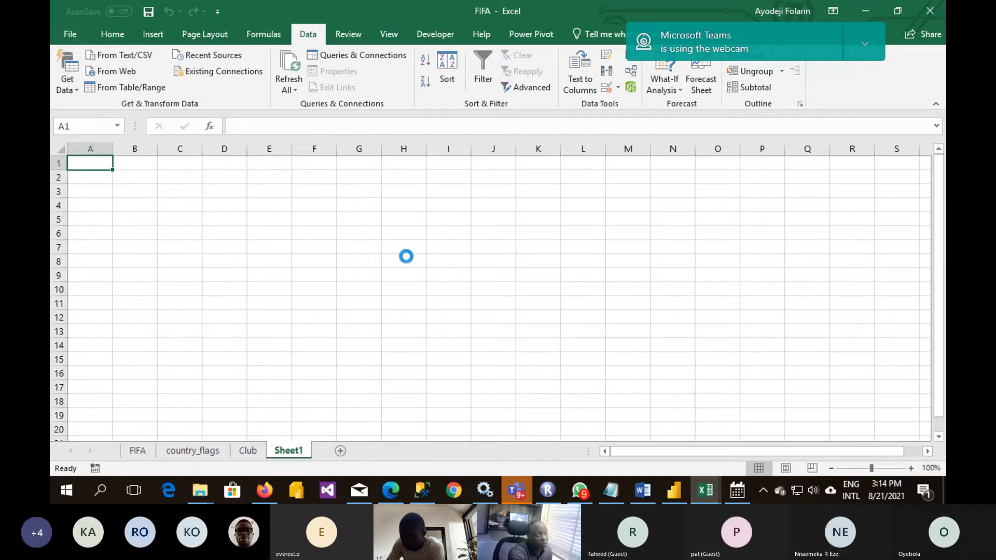
- Copy the sofifa teams page's URL from the browser into the web import and connect to the site with anonymous access
left_click(264, 490)
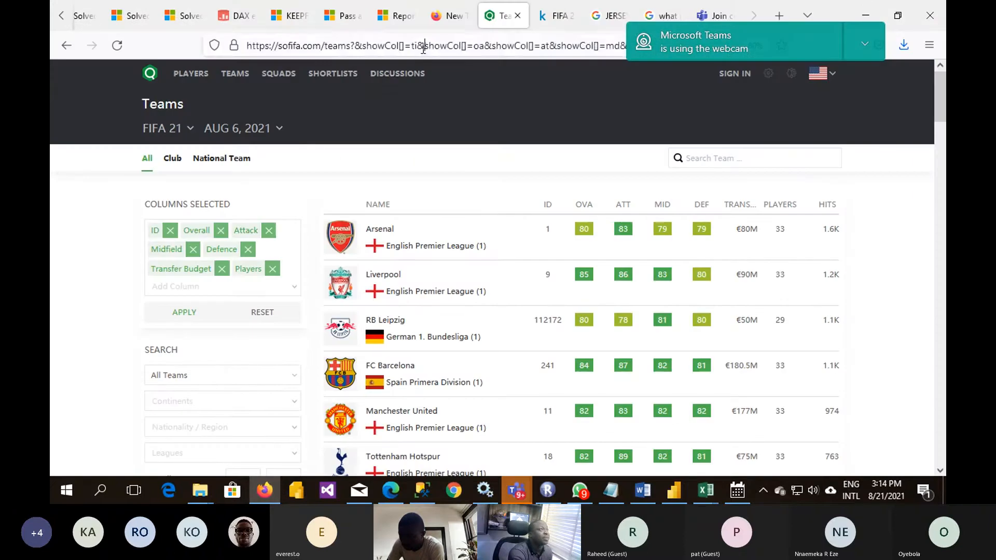
left_click(423, 47)
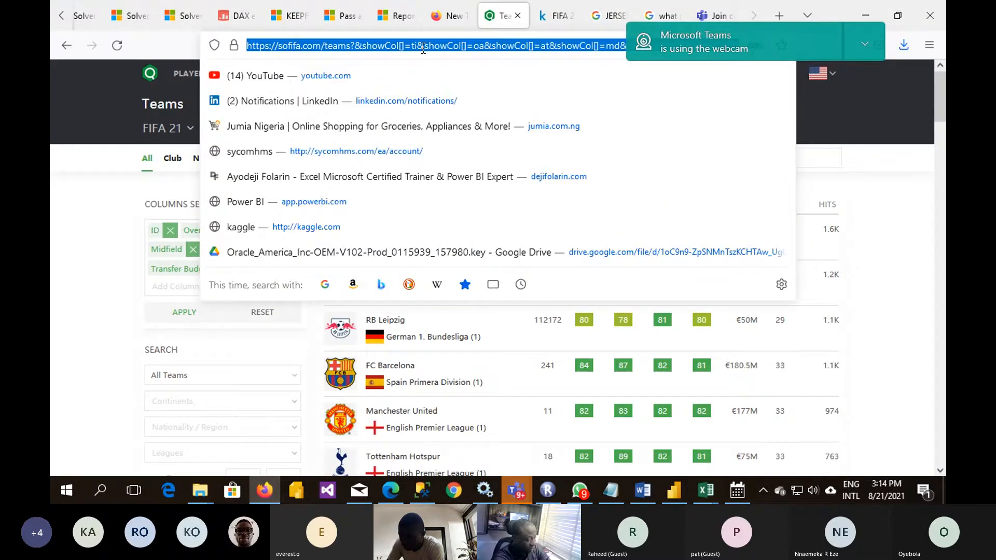
left_click(706, 490)
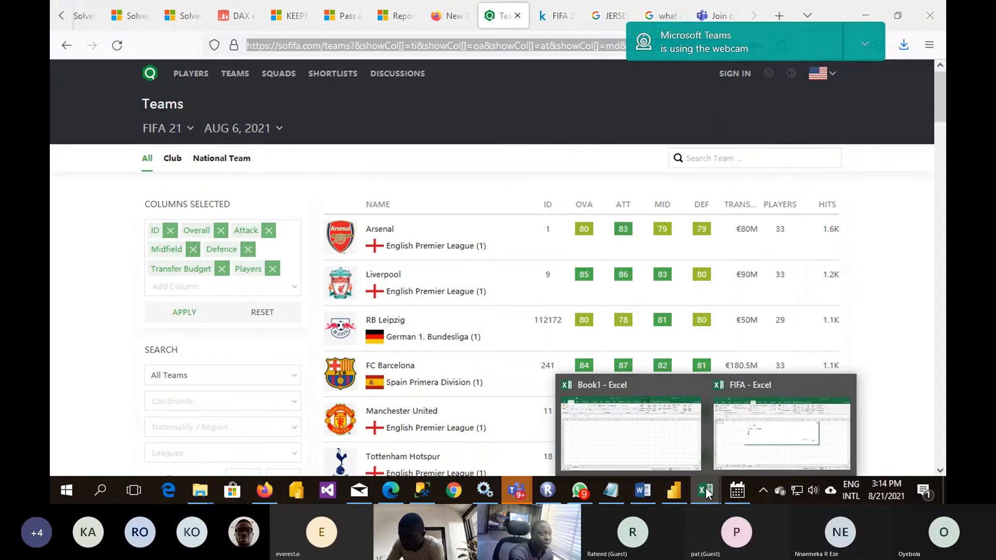
left_click(766, 455)
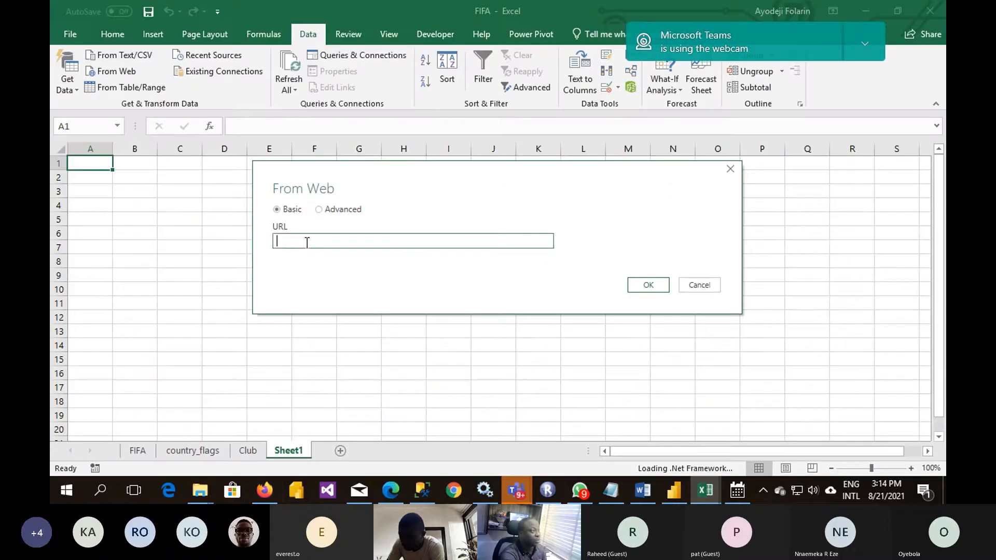
key("ctrl+v")
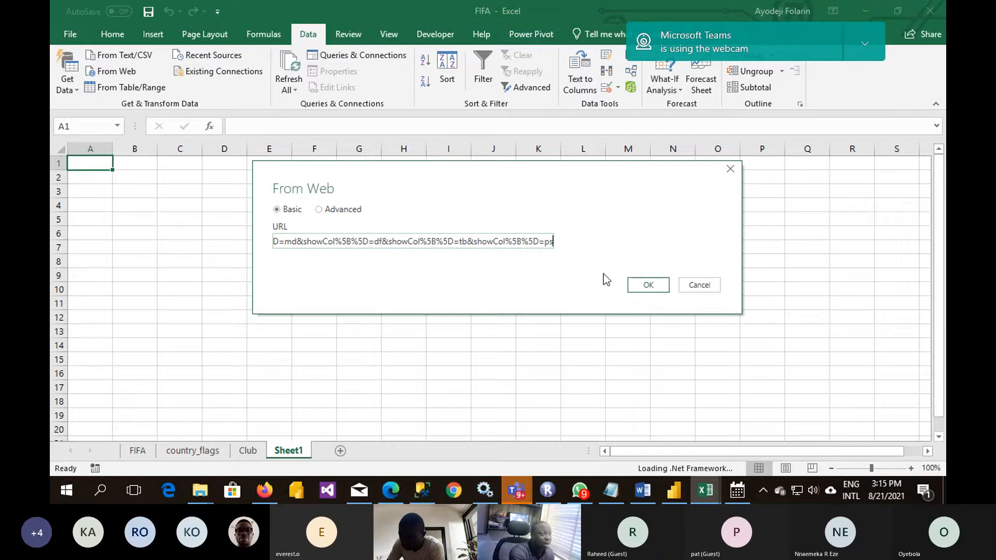
left_click(654, 285)
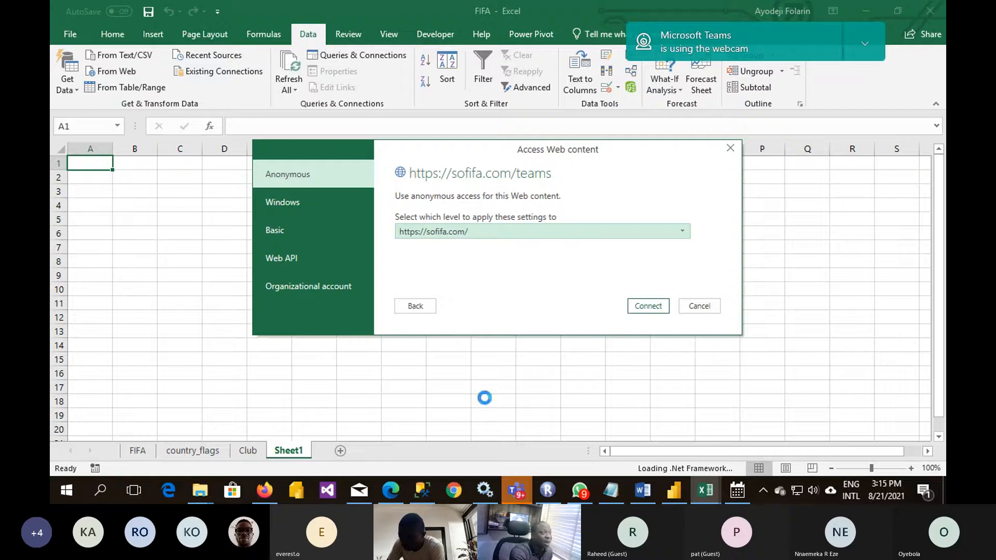
left_click(647, 310)
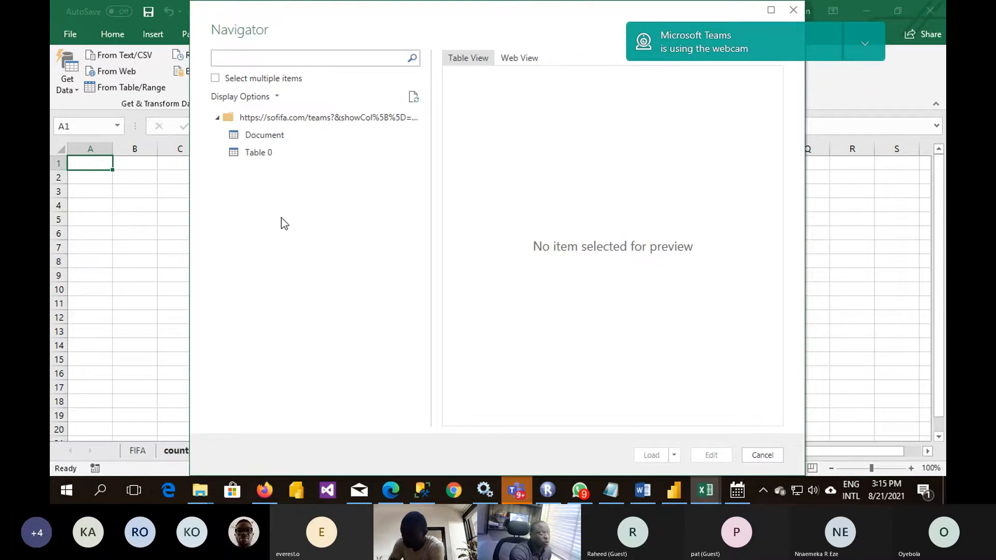
- Preview Table 0 across all its columns through Hits, and cancel the import without loading it
left_click(266, 155)
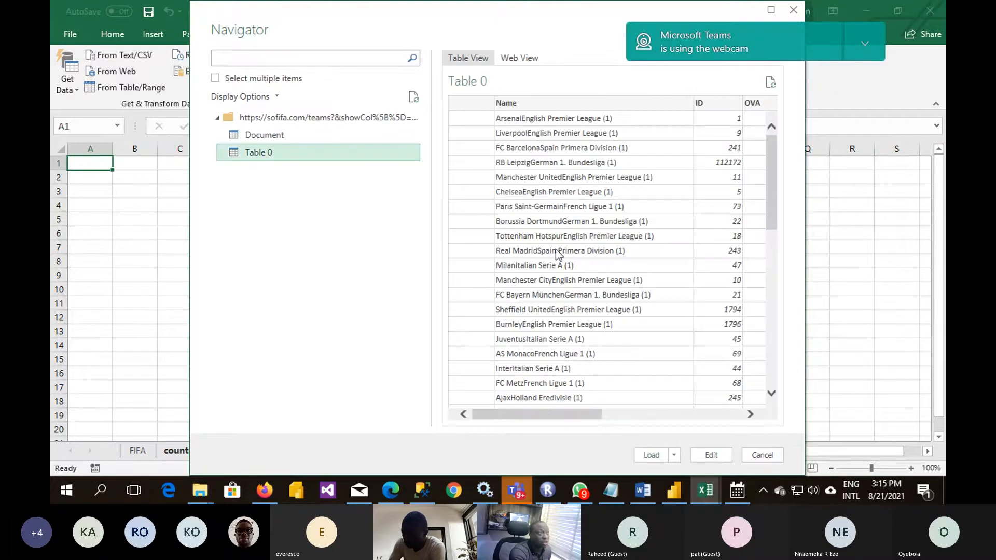
left_click_drag(545, 413, 626, 421)
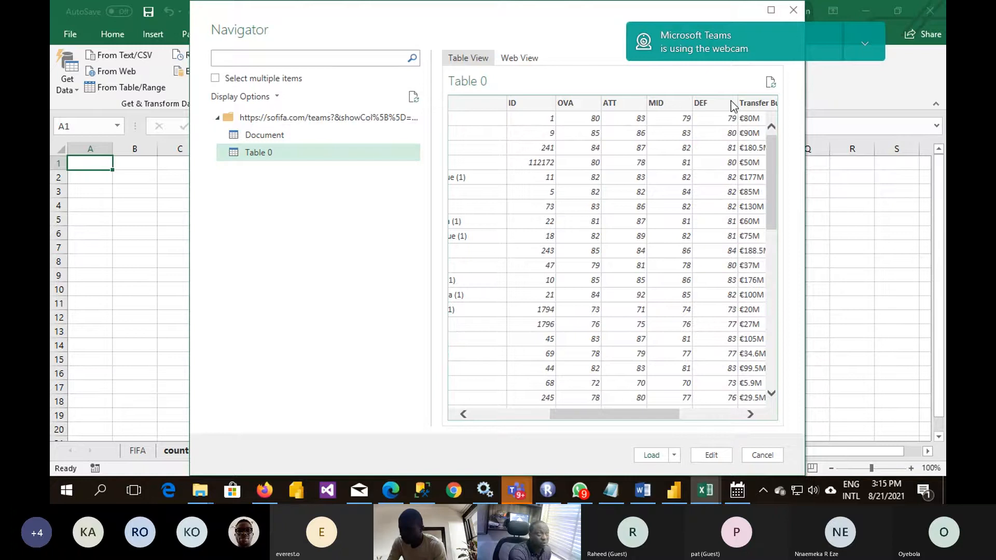
left_click_drag(604, 410, 707, 412)
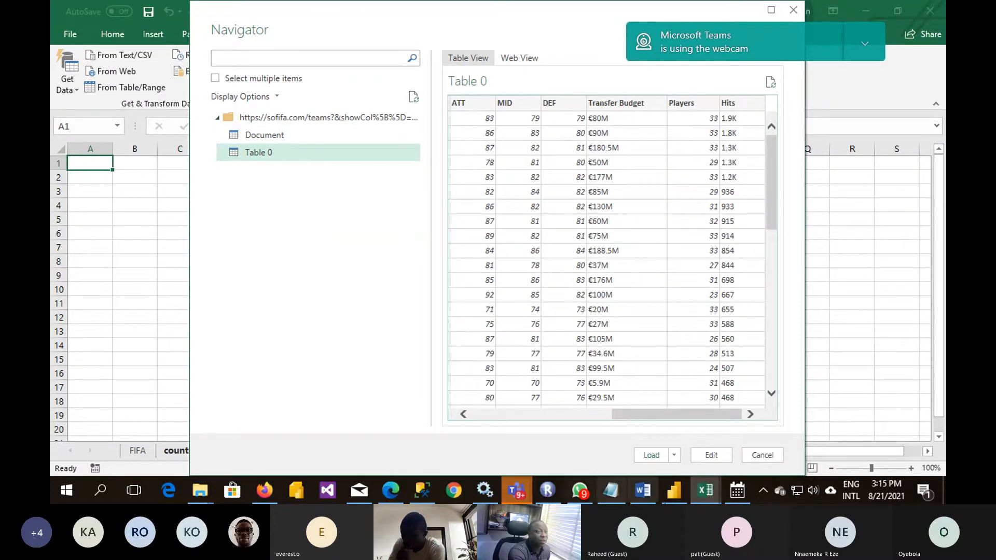
left_click(763, 456)
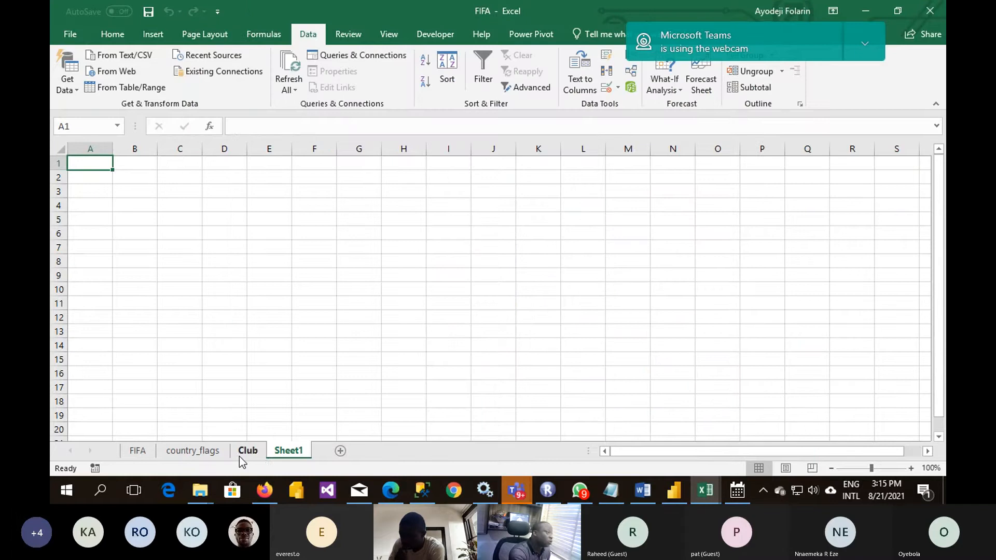
- Review the club data on the Club sheet and the flag image URLs on the country_flags sheet
left_click(248, 451)
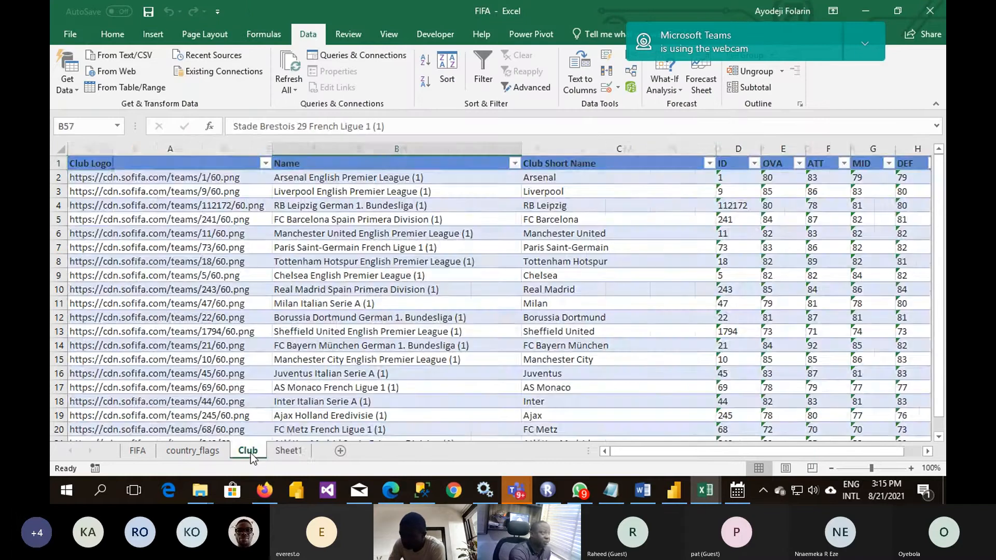
left_click(425, 222)
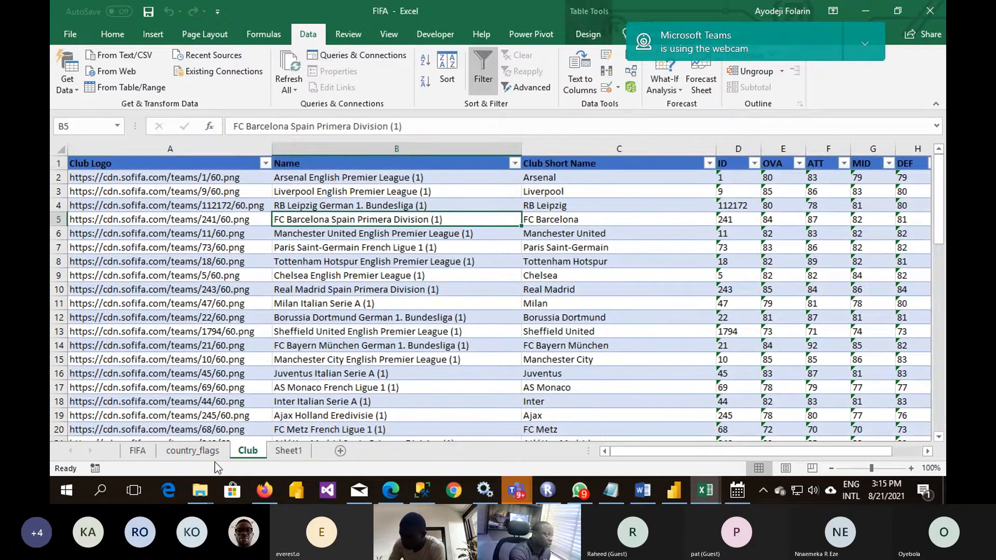
left_click(203, 453)
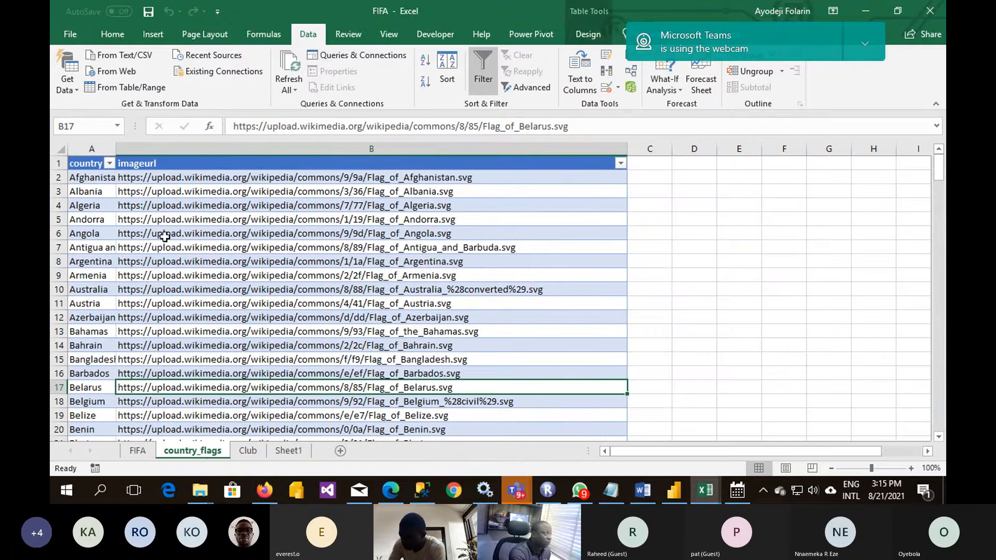
- Examine the FIFA sheet's player attribute columns, including GK Positioning, Agility, Balance, Acceleration and Long Passing, and return to the player names
left_click(138, 450)
left_click(409, 349)
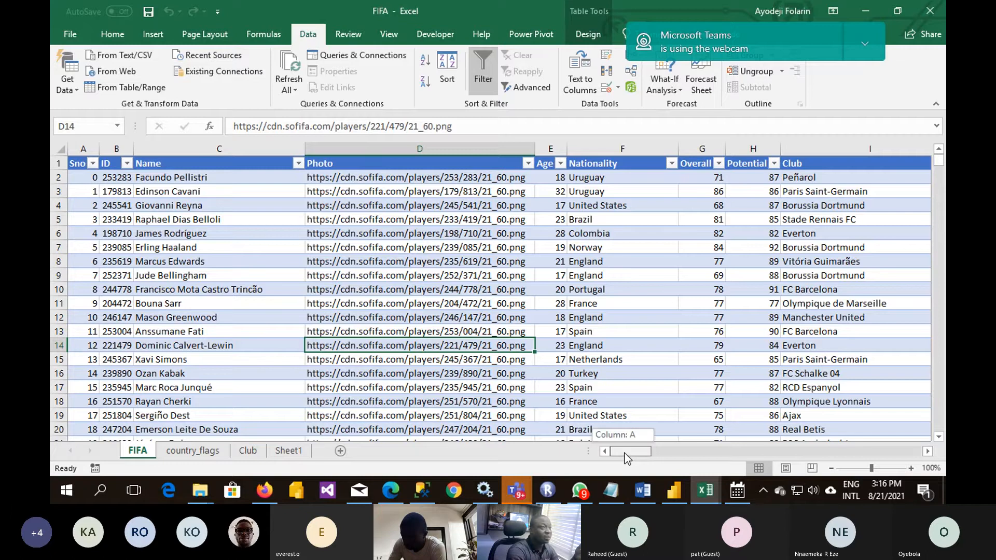
left_click_drag(627, 458, 894, 467)
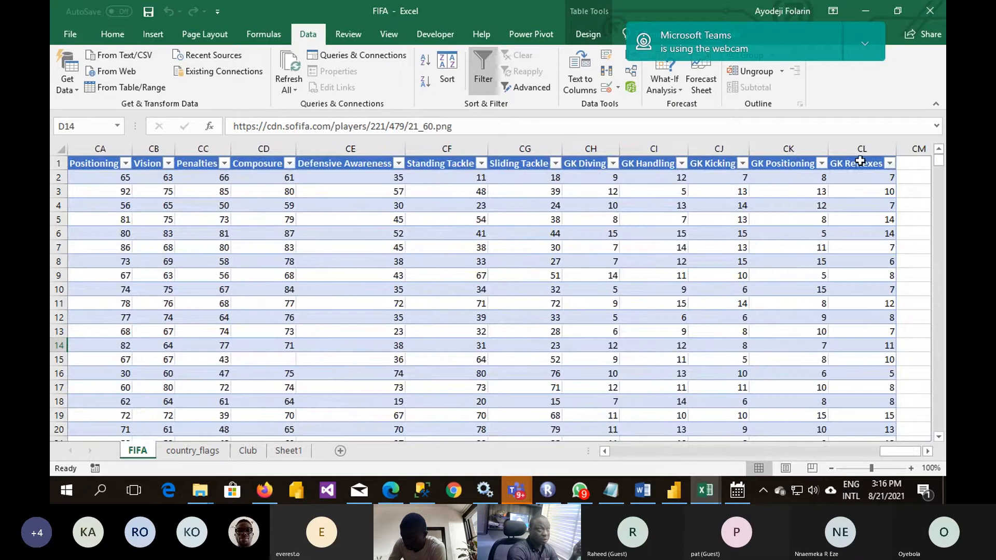
left_click(783, 164)
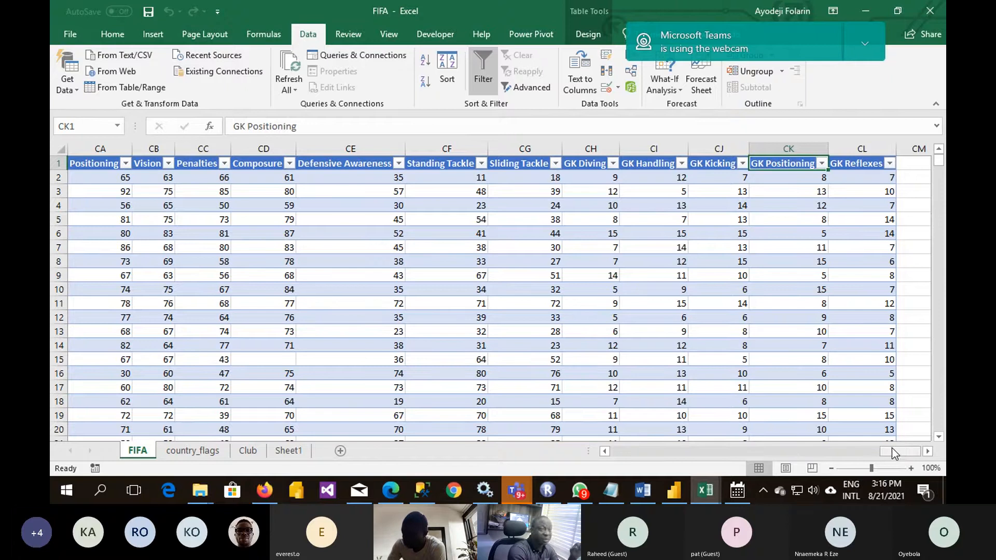
left_click_drag(891, 449, 838, 456)
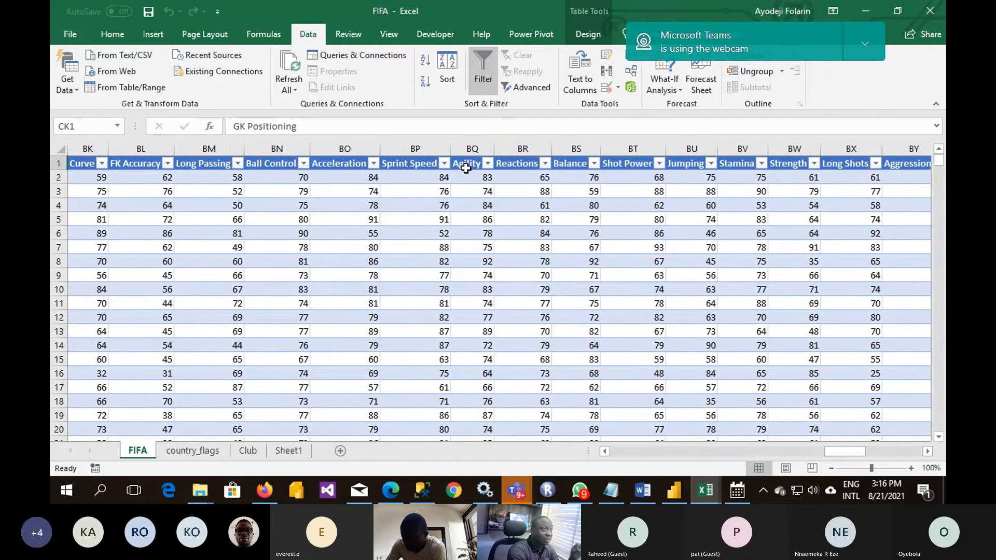
left_click(466, 168)
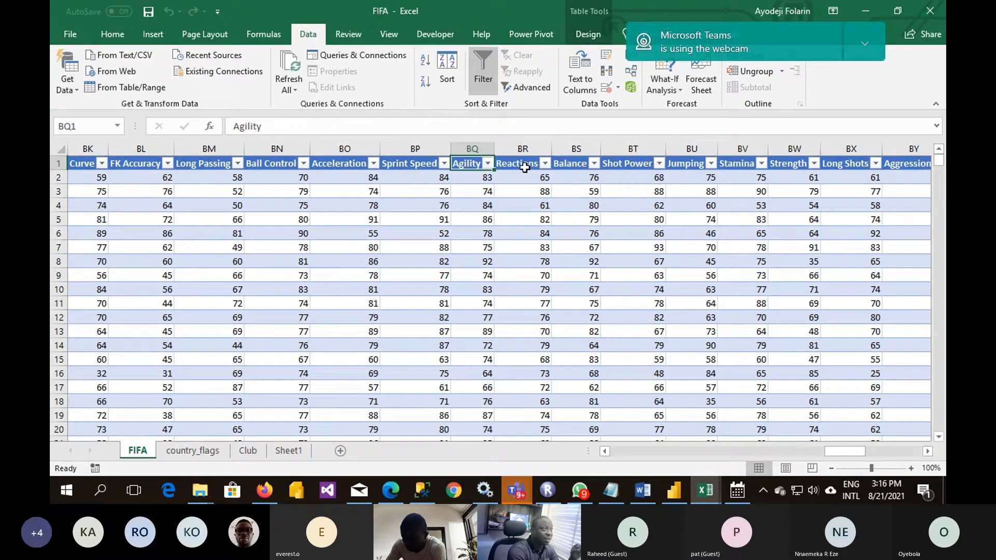
left_click(575, 164)
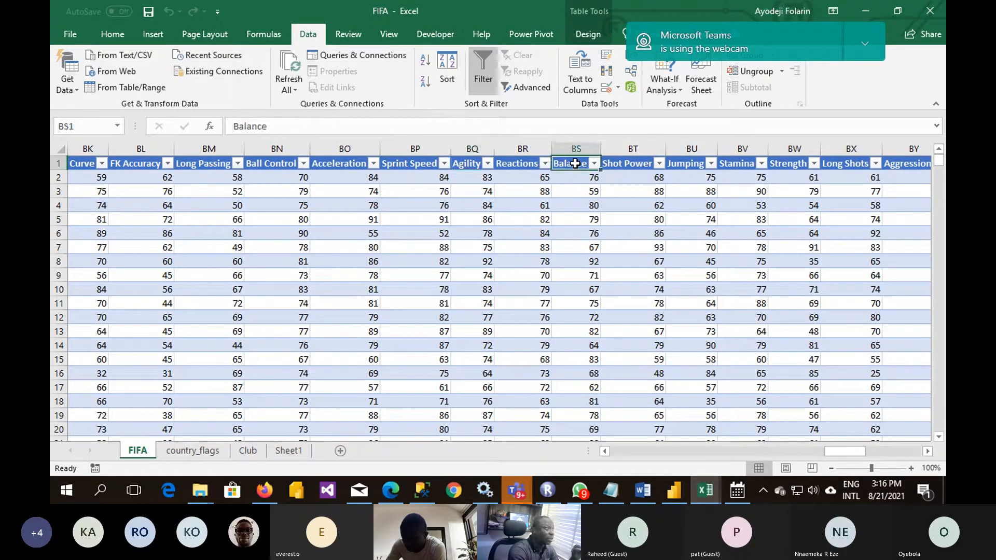
left_click(342, 161)
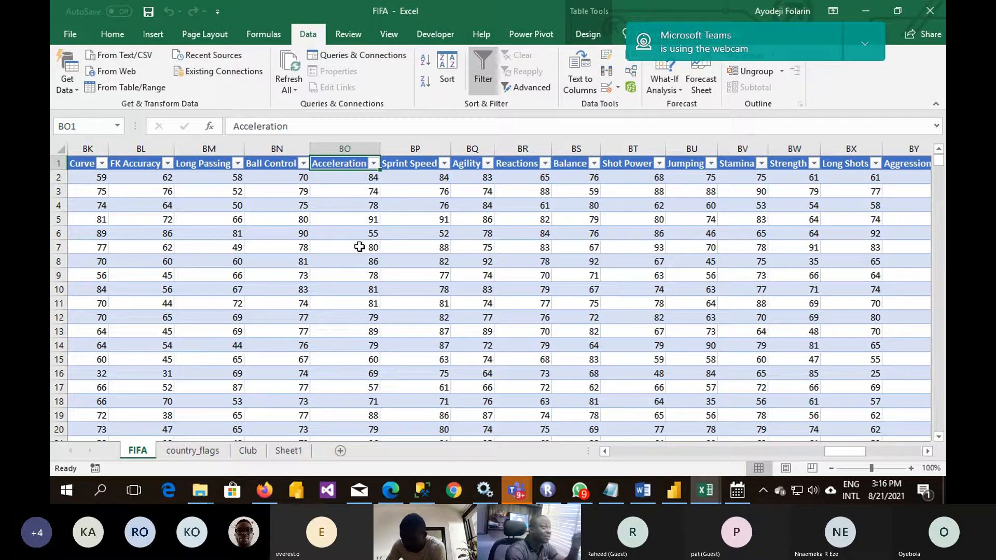
left_click(211, 164)
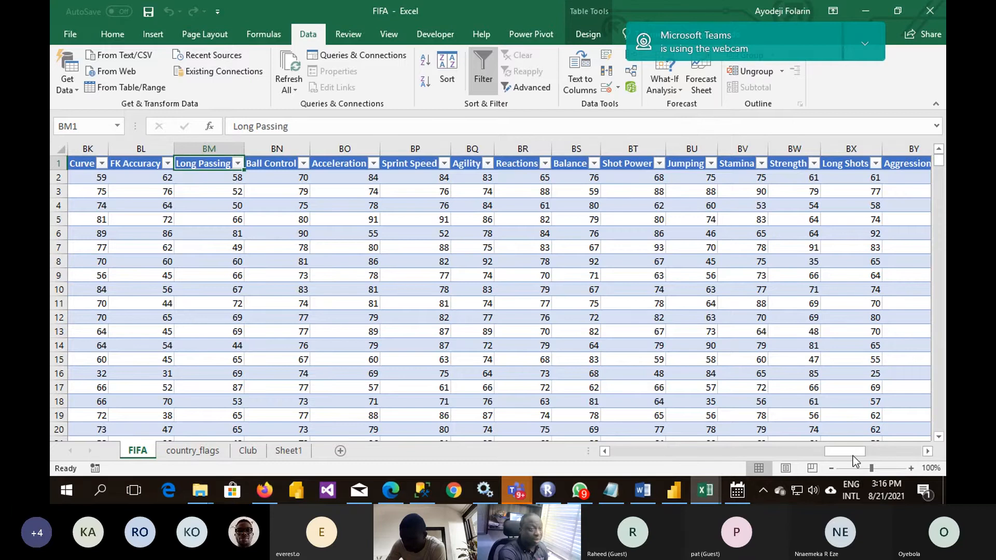
left_click_drag(852, 456, 616, 457)
left_click(143, 233)
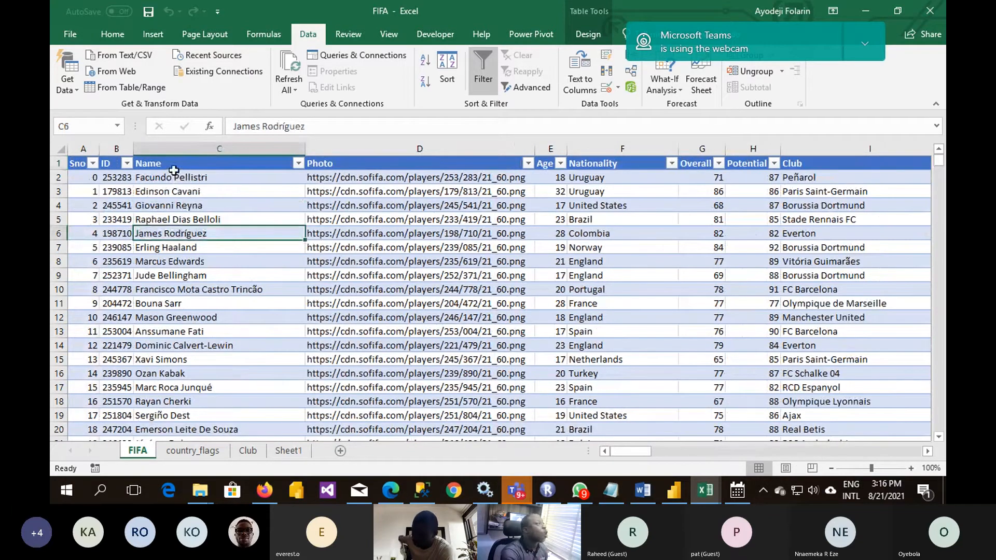
- Browse the player names on the FIFA sheet and copy the Photo URL in cell D62
left_click(180, 188)
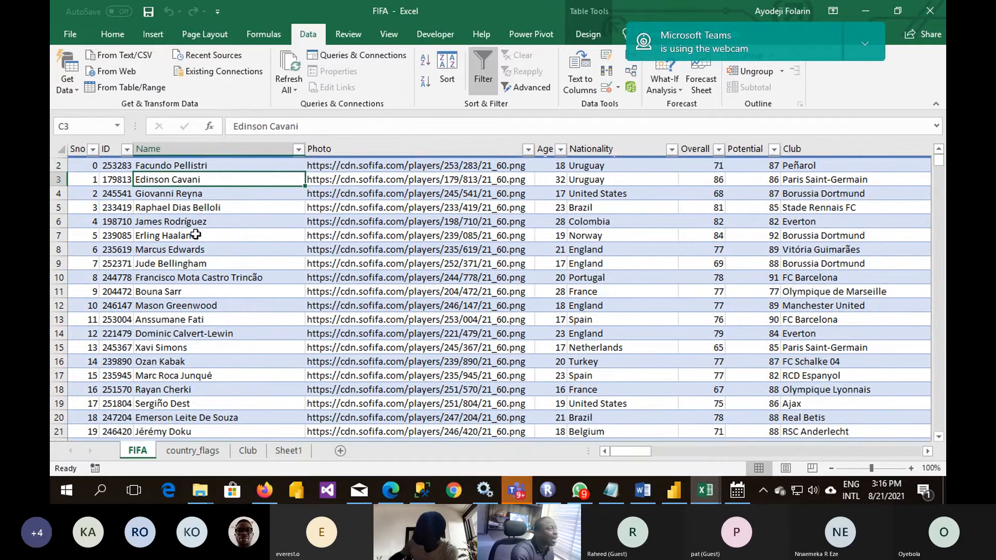
scroll(192, 228, "down", 1)
scroll(196, 234, "down", 20)
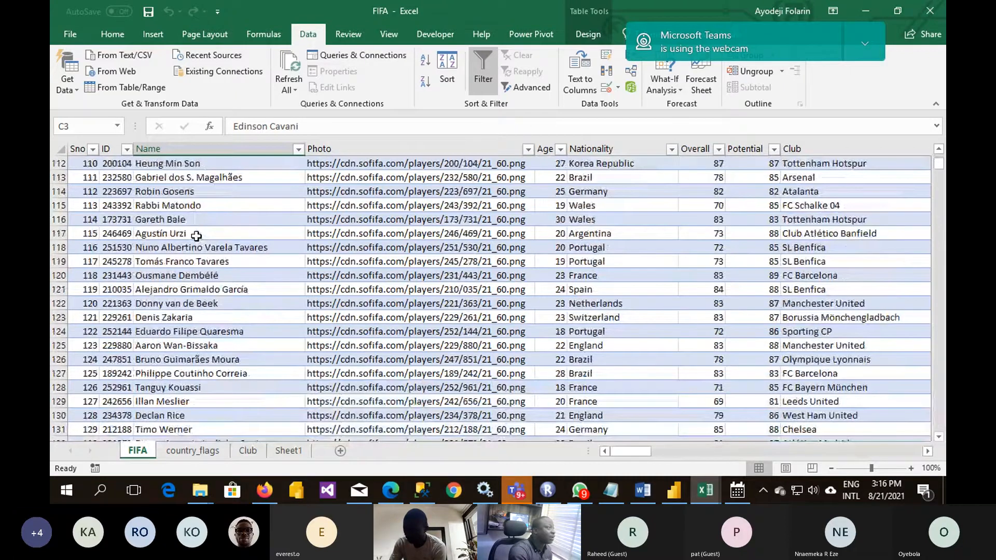
scroll(434, 193, "up", 17)
left_click(434, 193)
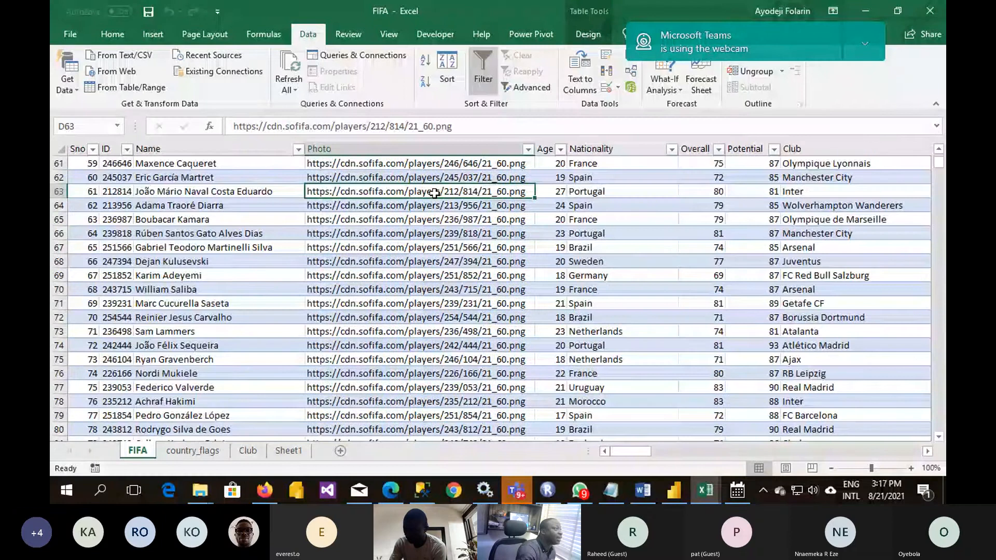
left_click(173, 178)
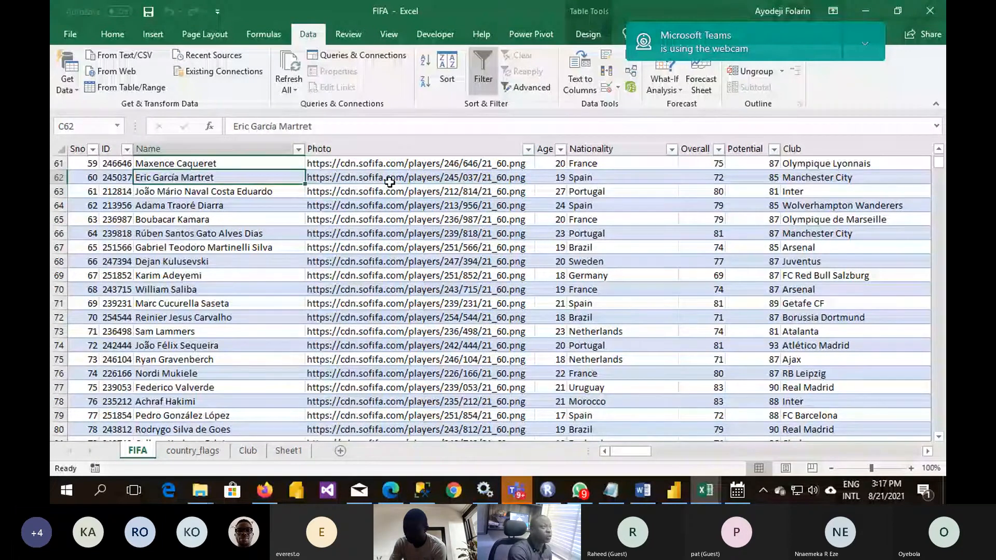
left_click(391, 181)
left_click_drag(458, 126, 125, 140)
key("ctrl+c")
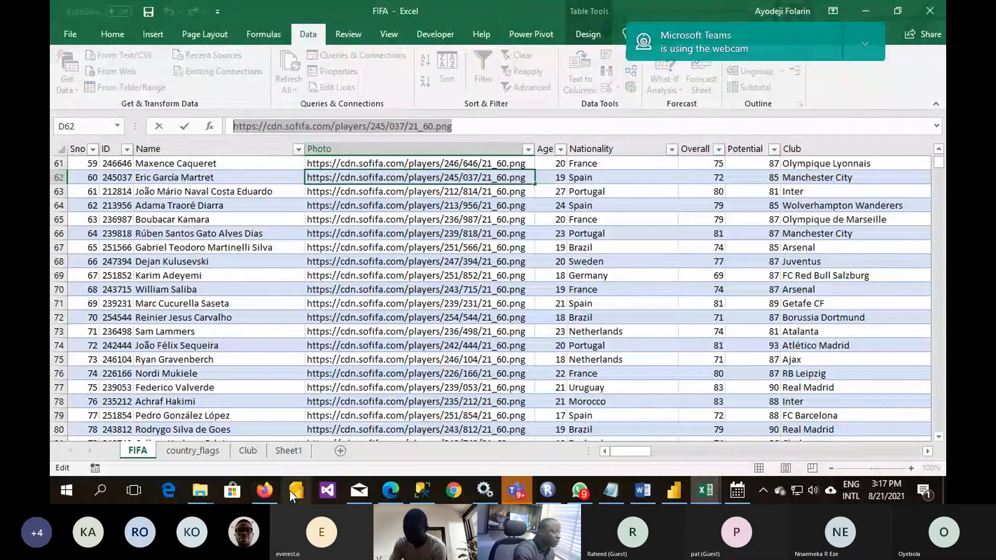
- Switch to Firefox, view the player photo at the copied URL in a new tab, and return to the FIFA workbook
left_click(264, 491)
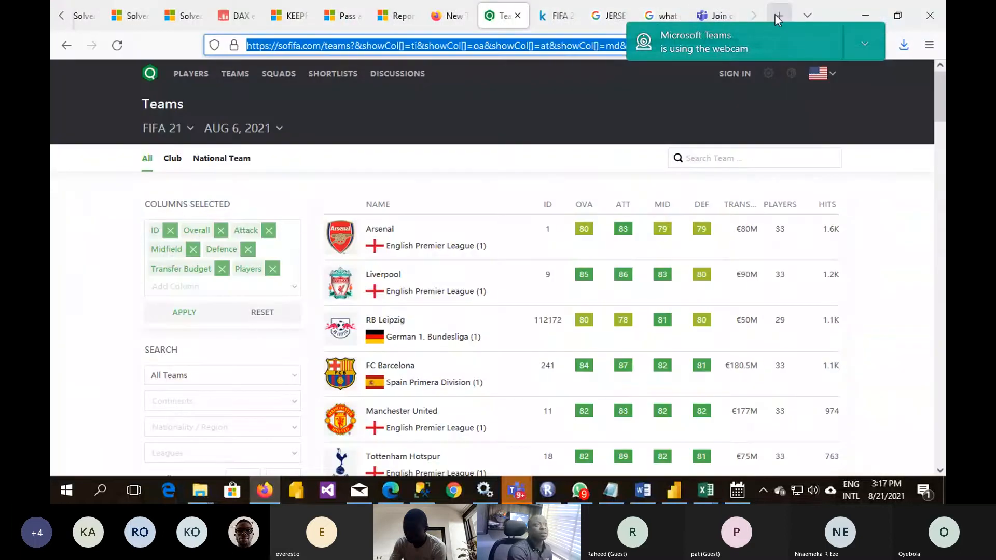
left_click(777, 14)
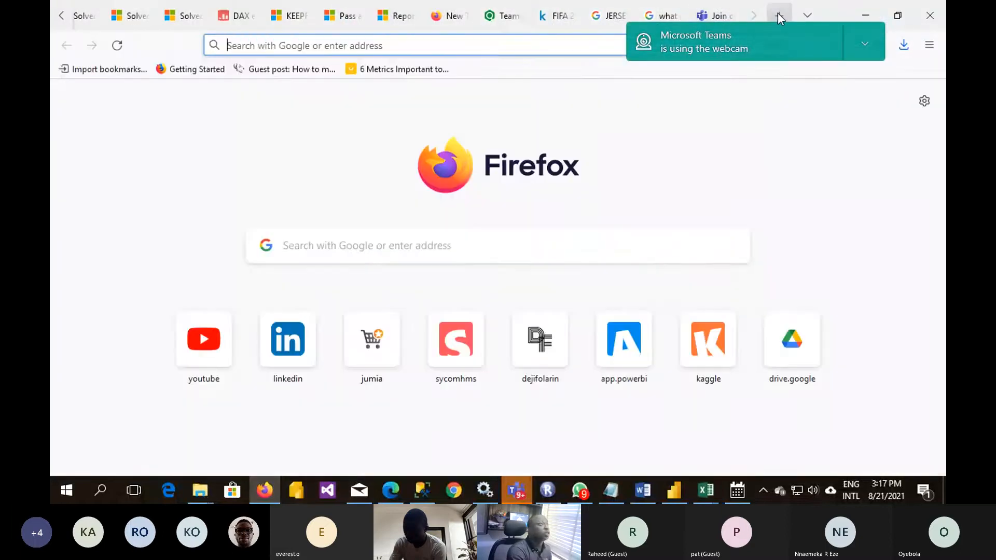
left_click(459, 47)
key("ctrl+v")
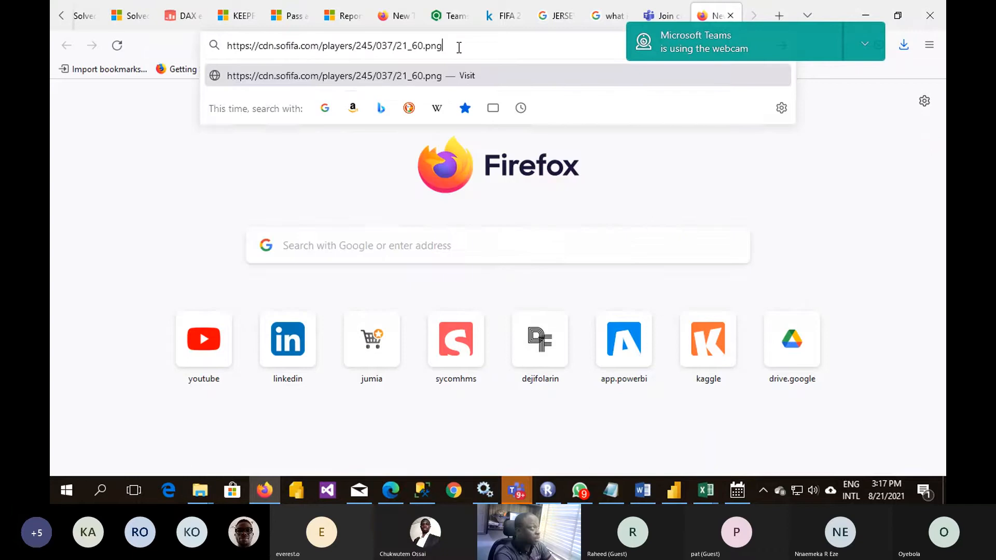
key("Return")
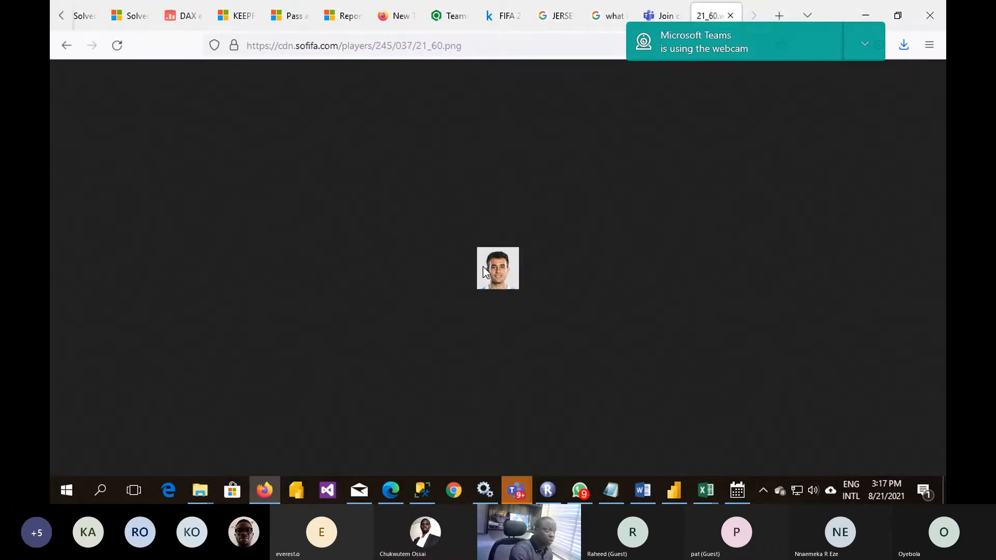
left_click(871, 14)
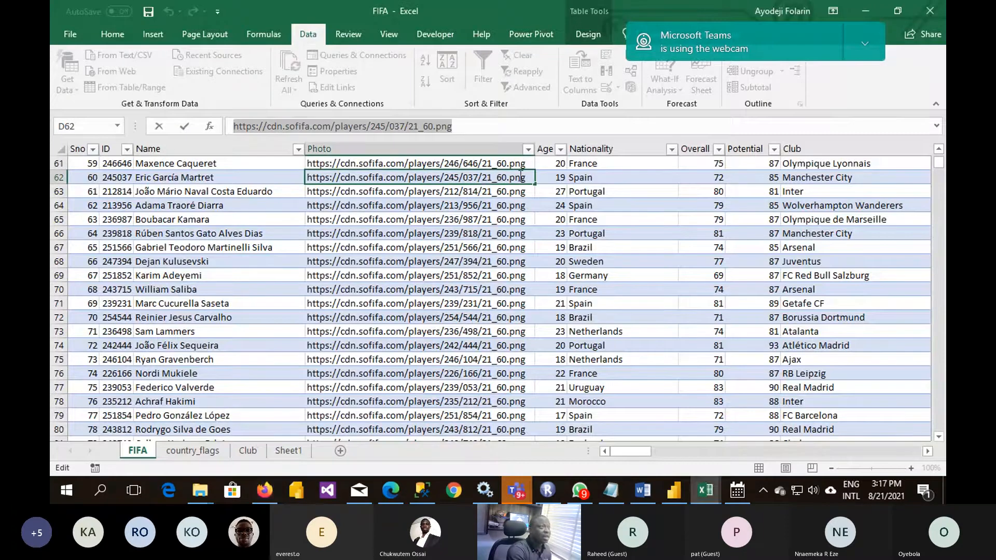
- Review the age and nationality of the player in row 62 and select the Nationality column's data
left_click(553, 177)
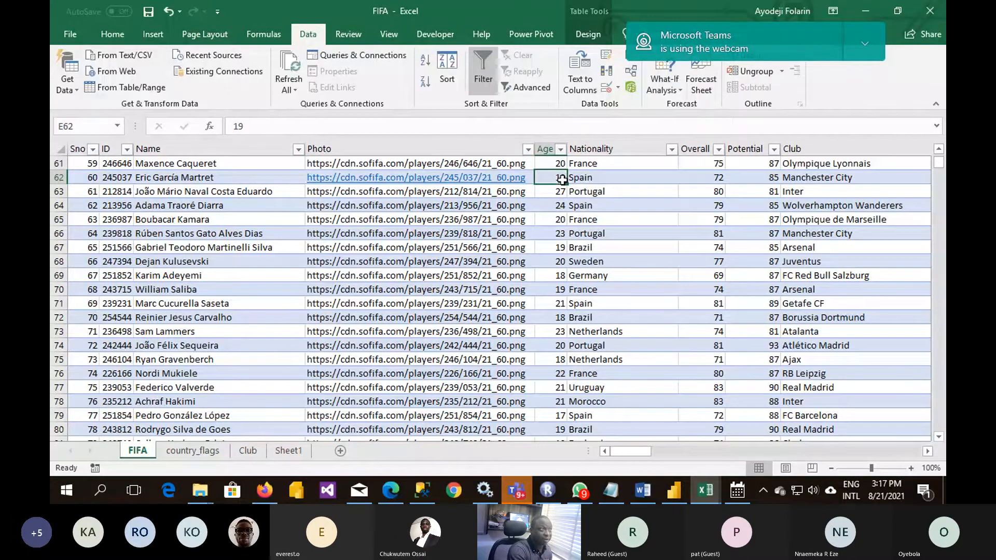
left_click(596, 177)
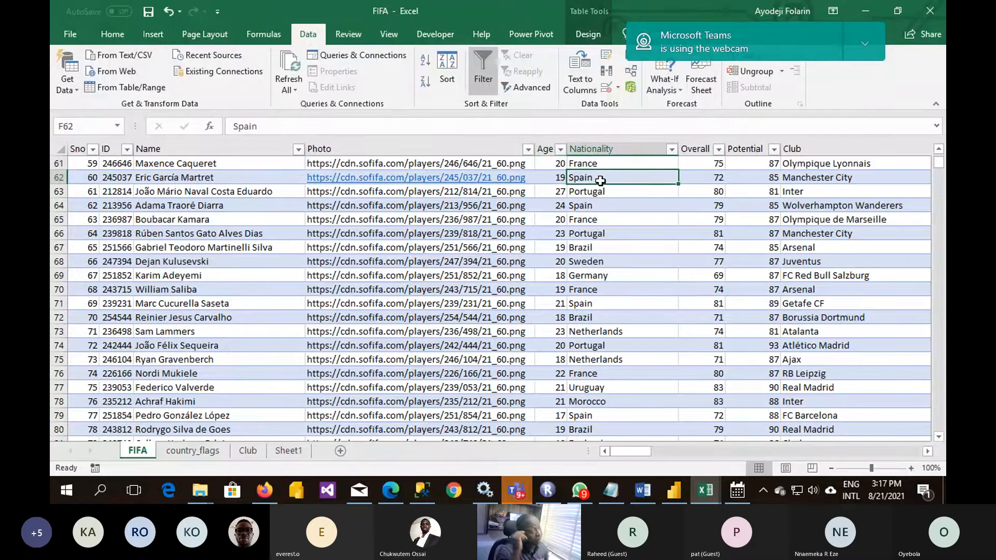
left_click(604, 146)
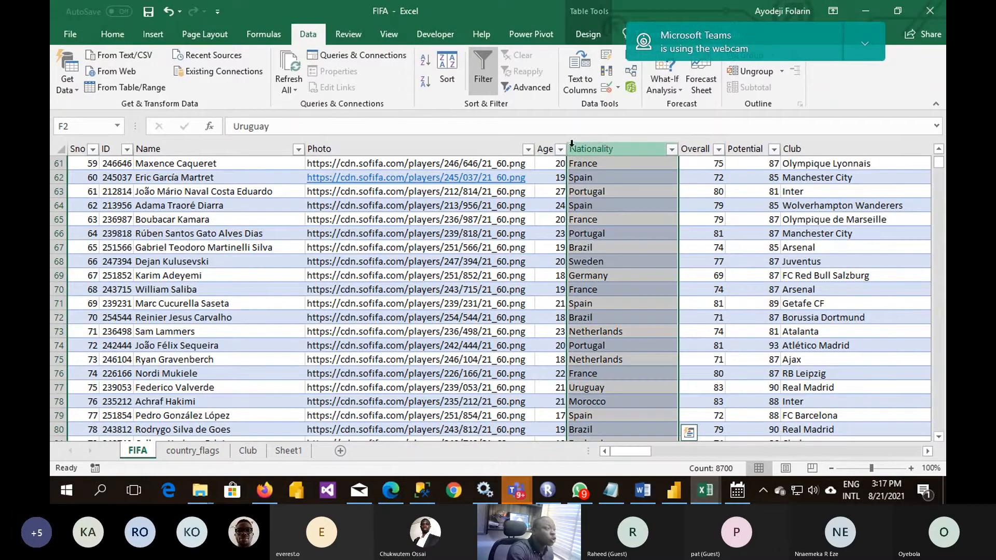
- Find Spain on the country_flags sheet and copy its flag image URL
left_click(206, 451)
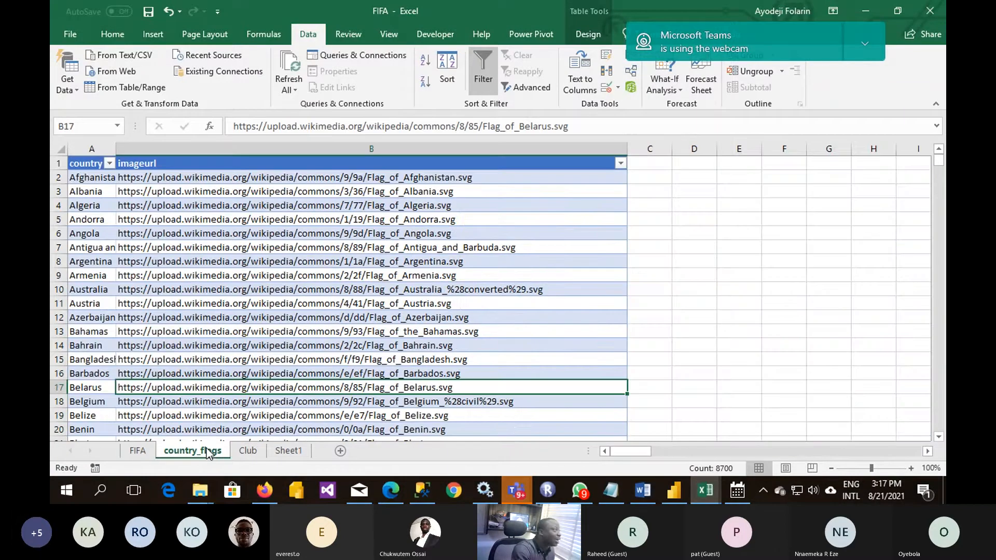
left_click(78, 233)
scroll(78, 228, "down", 15)
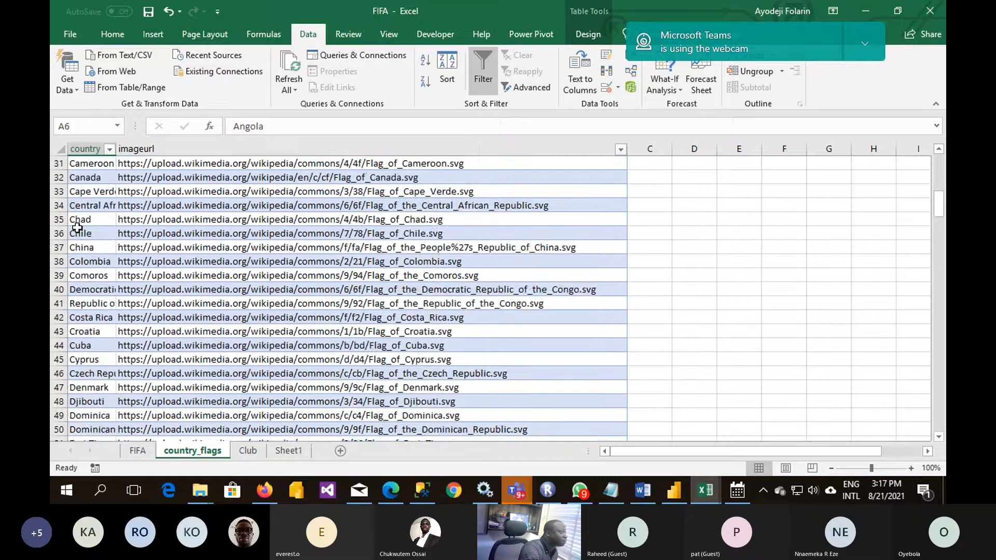
scroll(78, 228, "down", 3)
left_click(78, 231)
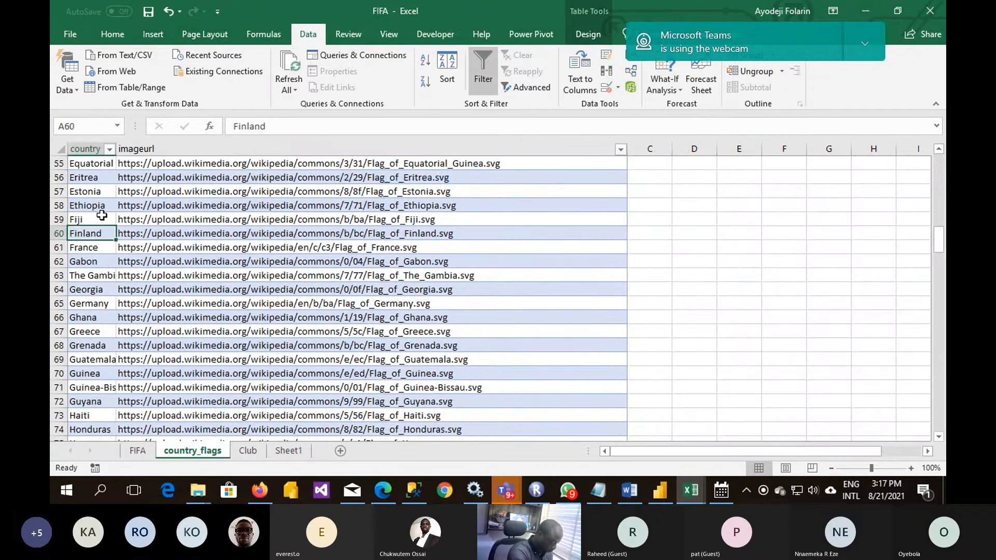
key("ctrl+f")
type("spain")
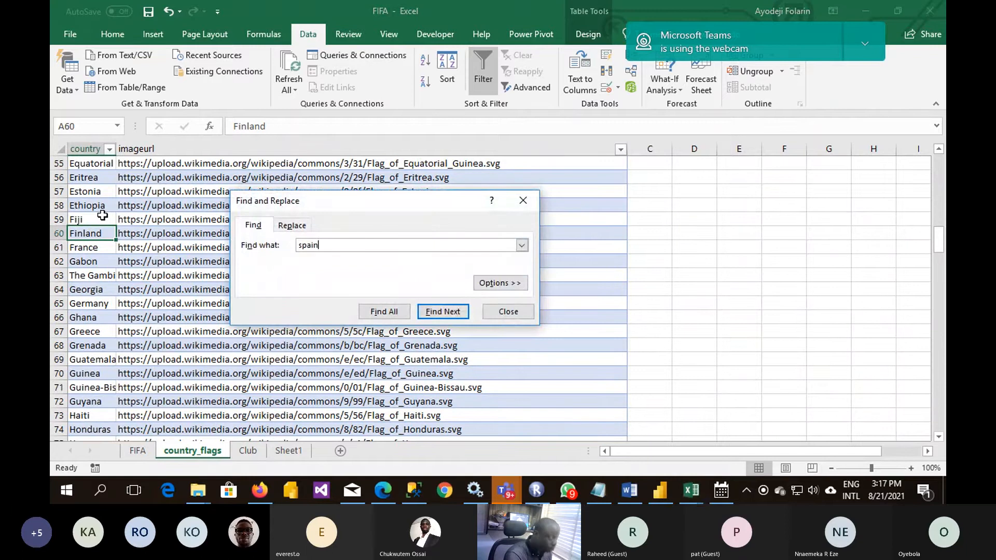
key("Return")
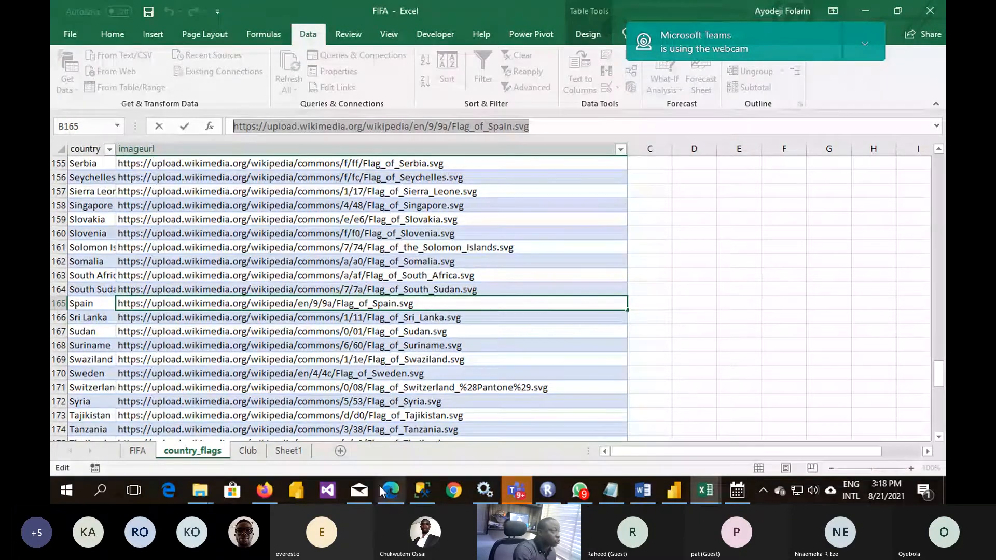
- Switch to Firefox, view the Spain flag at the copied URL in the open photo tab, and return to the workbook
left_click(264, 490)
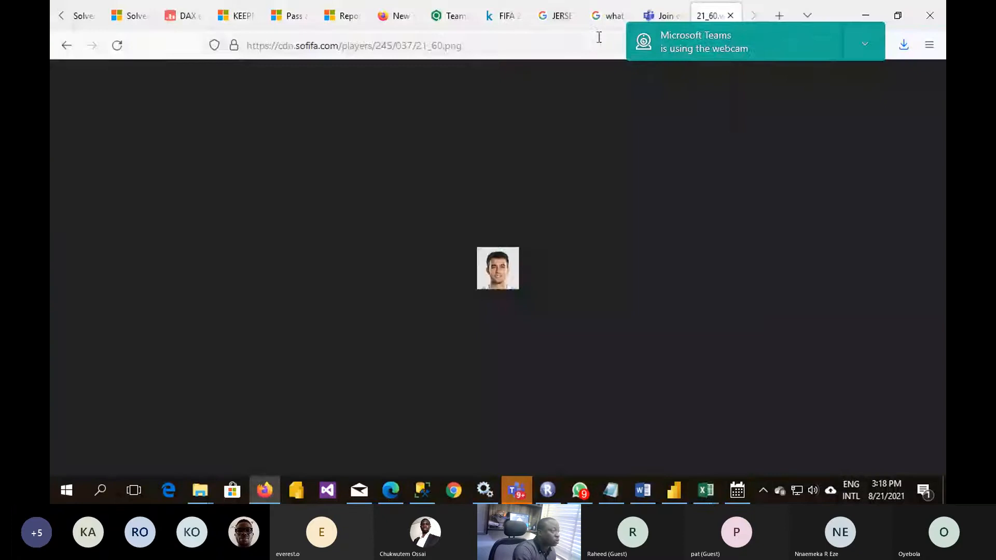
left_click(531, 43)
type("https://upload.wikimedia.org/wikipedia/en/9/9a/Flag_of_Spain.svg")
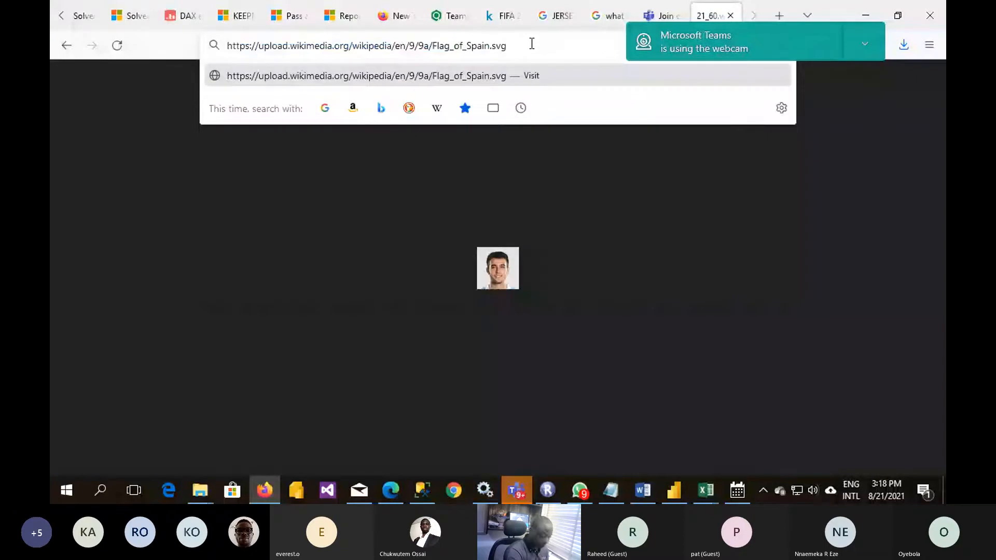
key("Return")
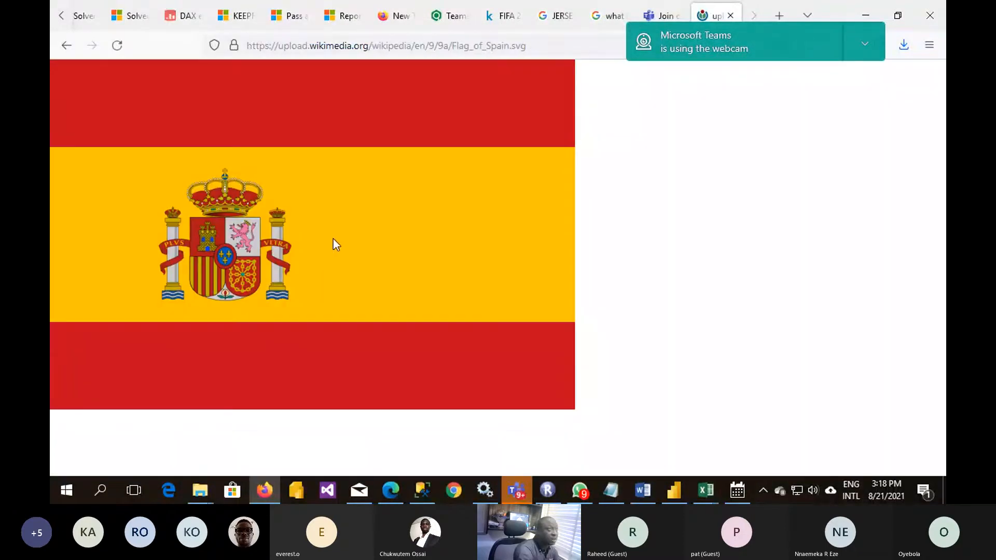
left_click(864, 15)
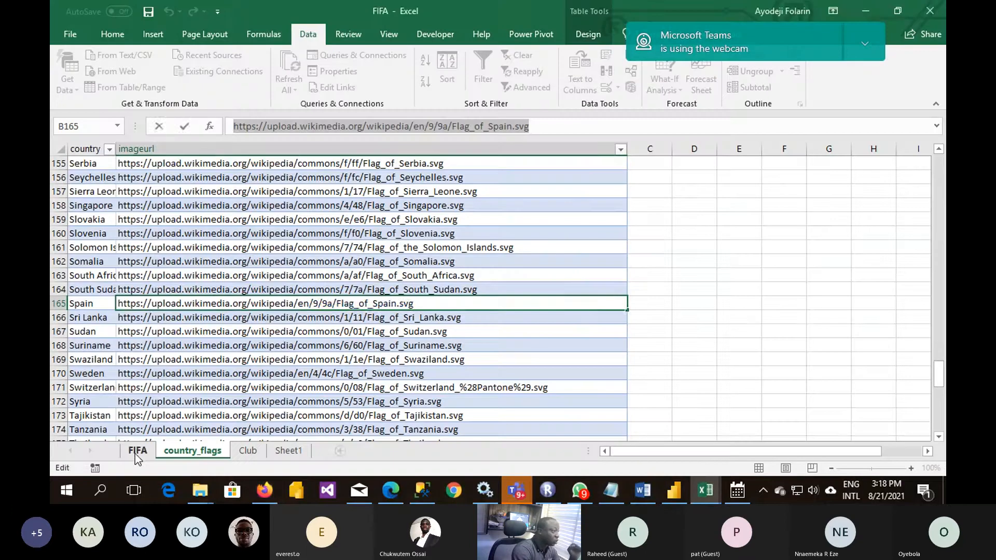
- Review the Overall, Potential, Club and Value columns on the FIFA sheet
left_click(136, 451)
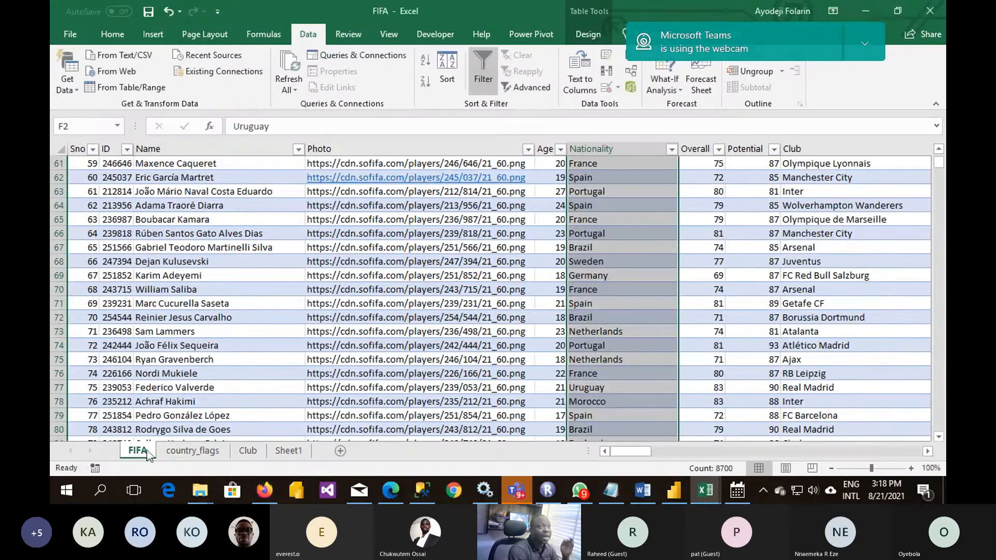
left_click(693, 148)
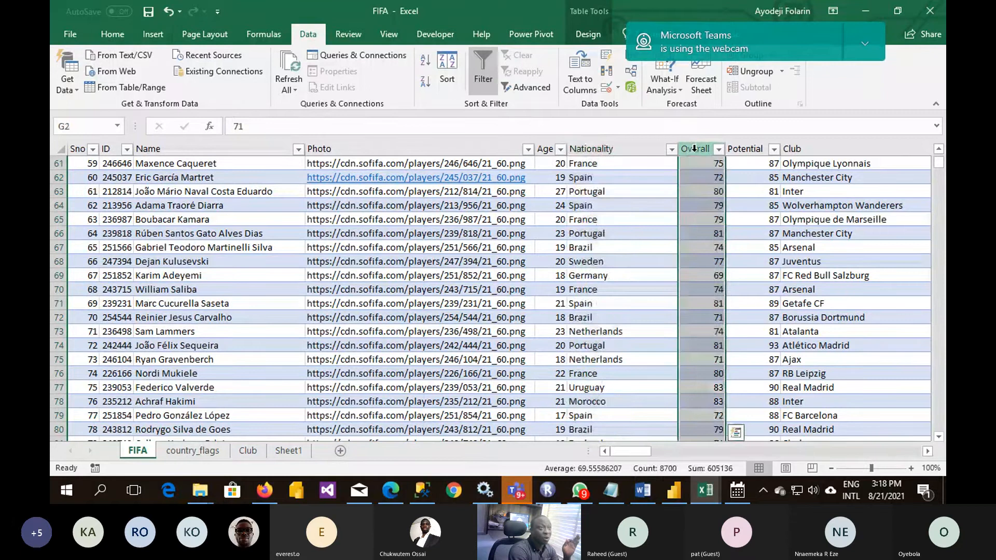
left_click(745, 148)
left_click(752, 191)
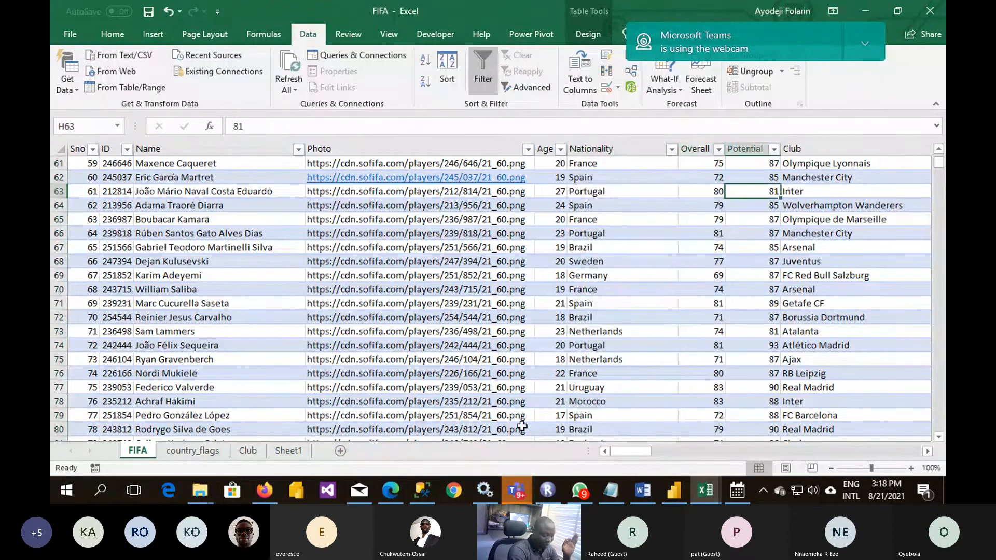
key("Right")
key("Right")
key("Right")
key("Right")
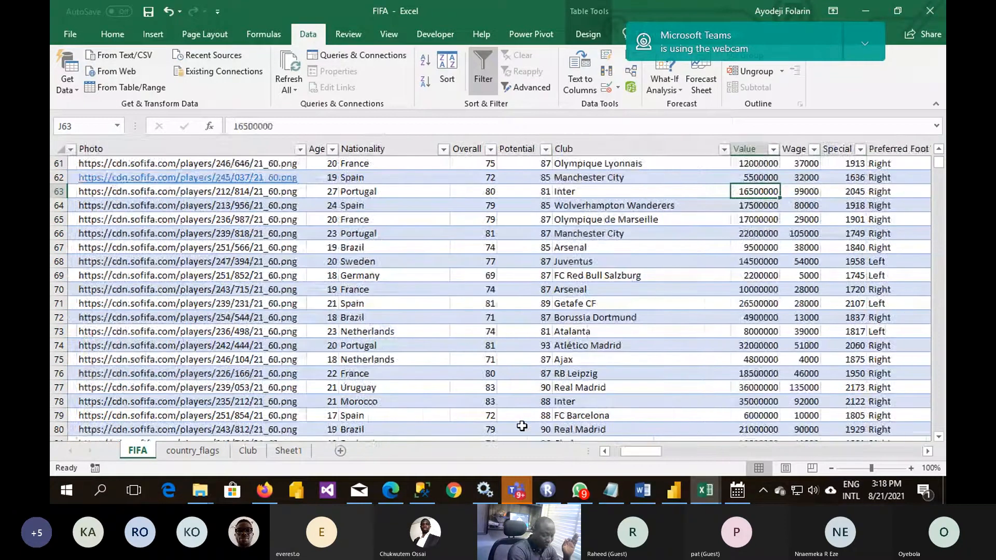
key("Left")
key("Left")
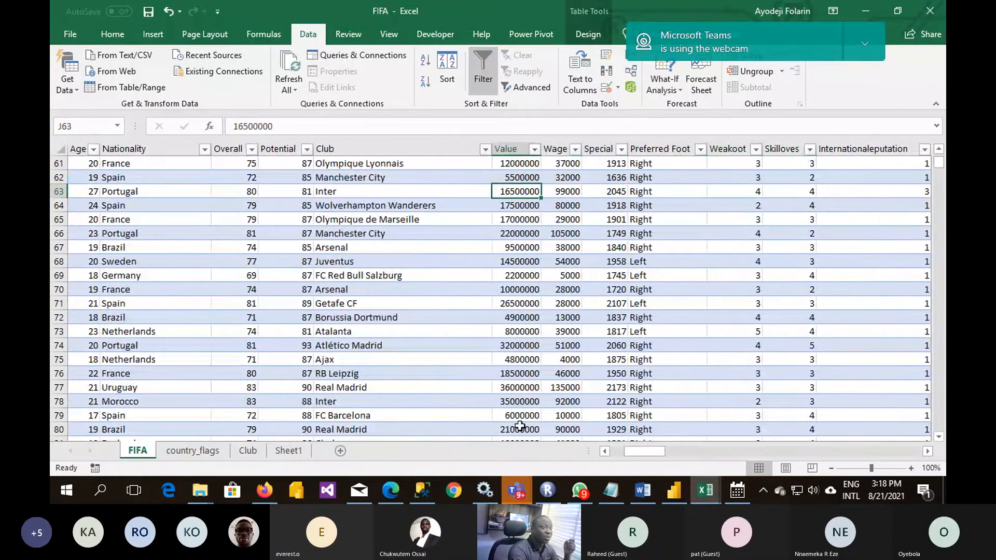
- Widen the Value and Wage columns on the FIFA sheet and select the wage in row 61
left_click(519, 167)
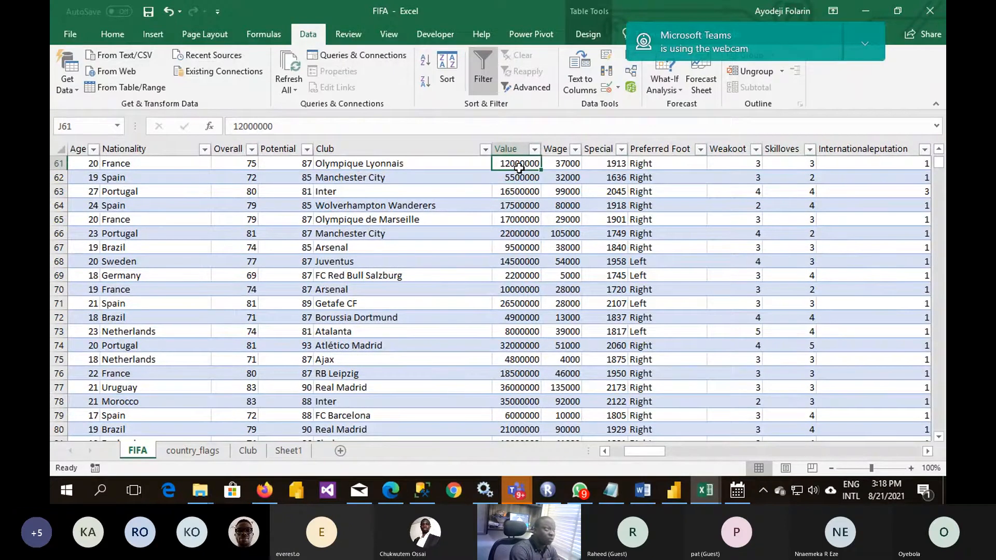
left_click_drag(542, 150, 626, 148)
left_click(606, 163)
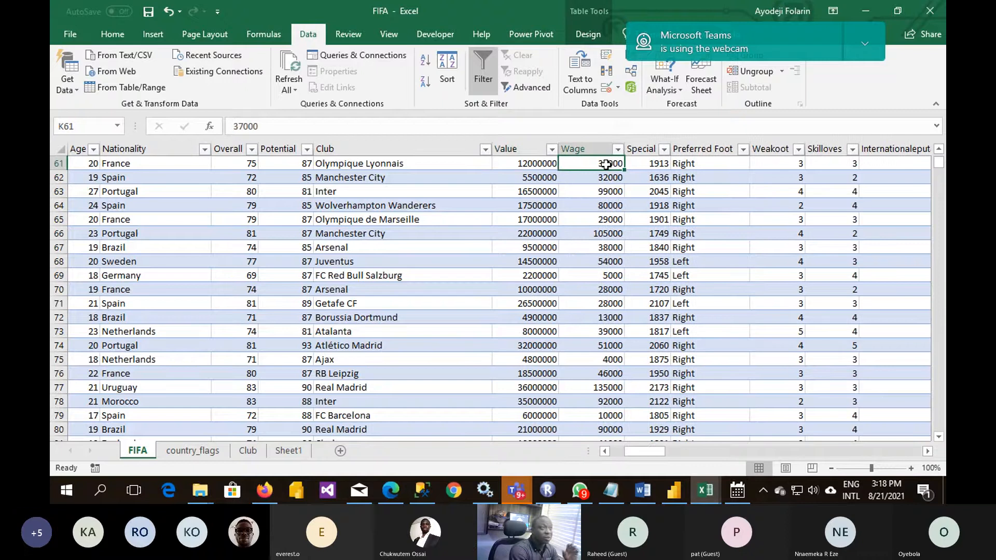
- Examine the Special and Preferred Foot columns down the player list and return to the header row
left_click(646, 162)
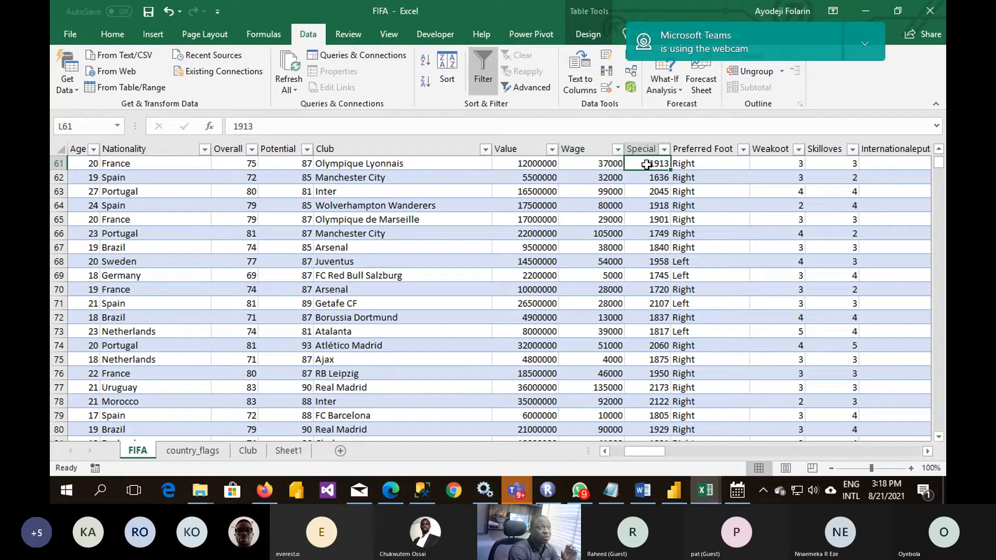
left_click(701, 163)
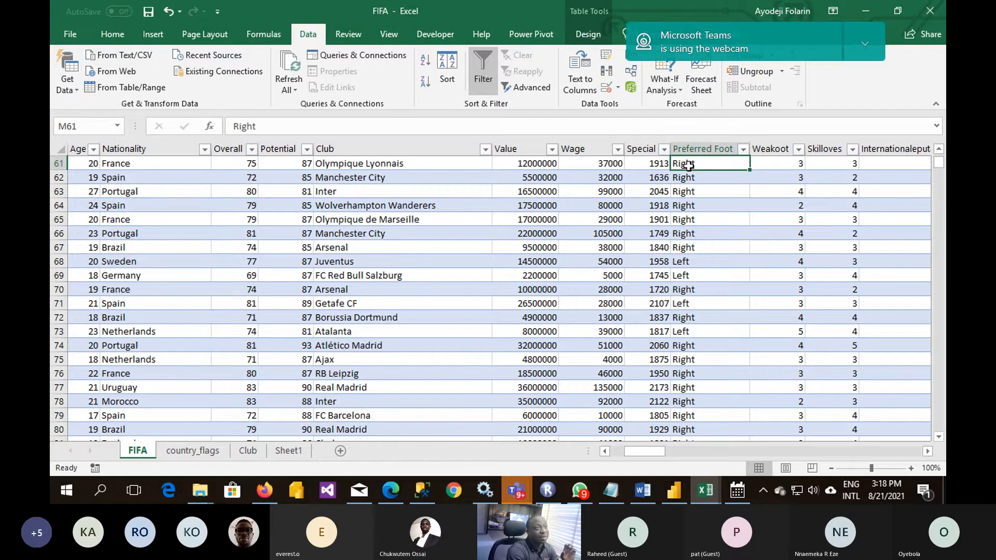
left_click(695, 263)
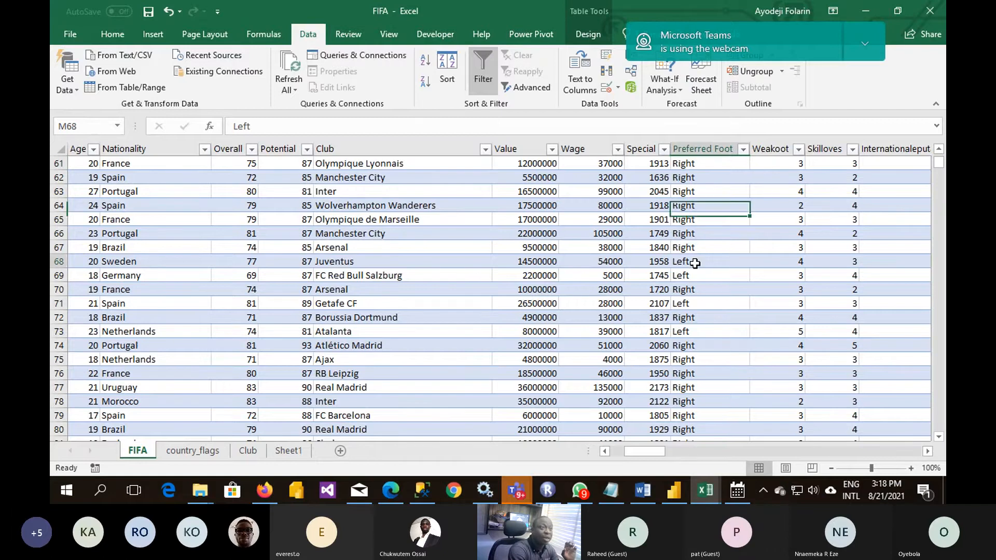
scroll(695, 263, "down", 20)
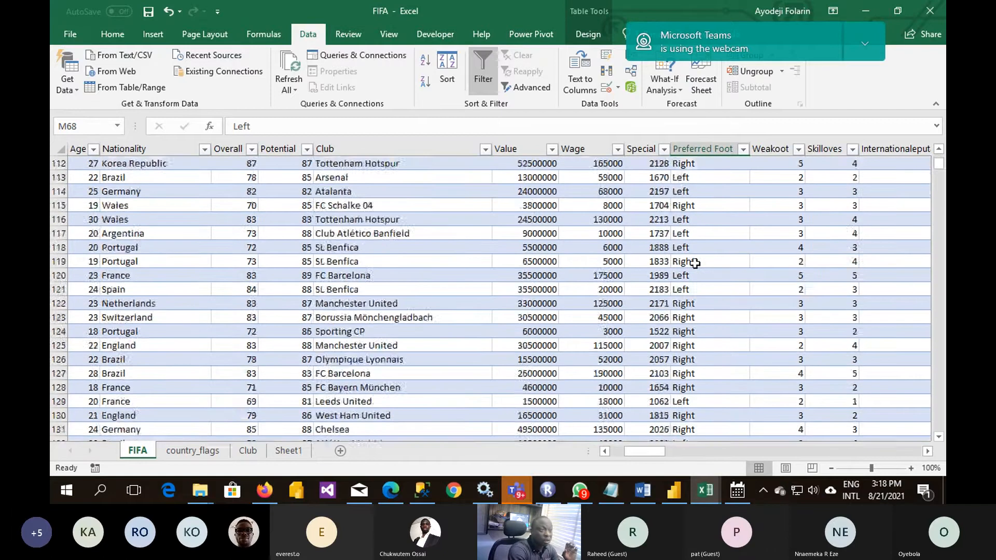
scroll(694, 262, "up", 20)
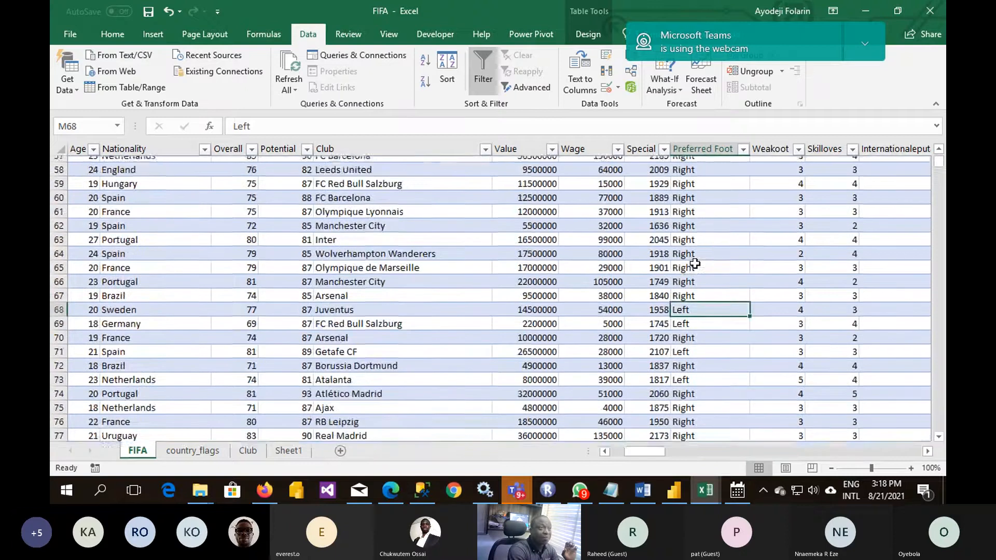
scroll(695, 263, "up", 9)
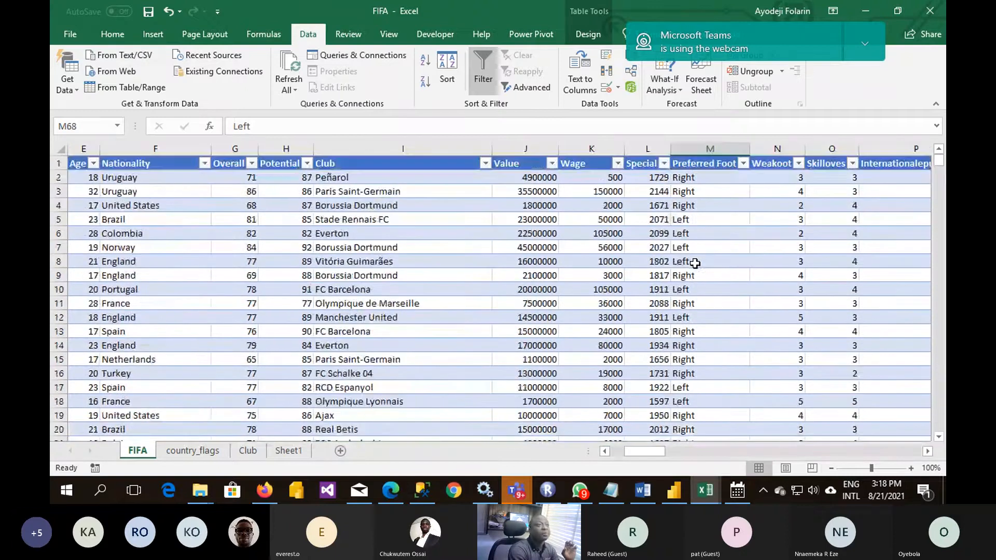
- Check the Weakoot header on the FIFA sheet, return to the first columns and select the photo URL in row 10
left_click(776, 167)
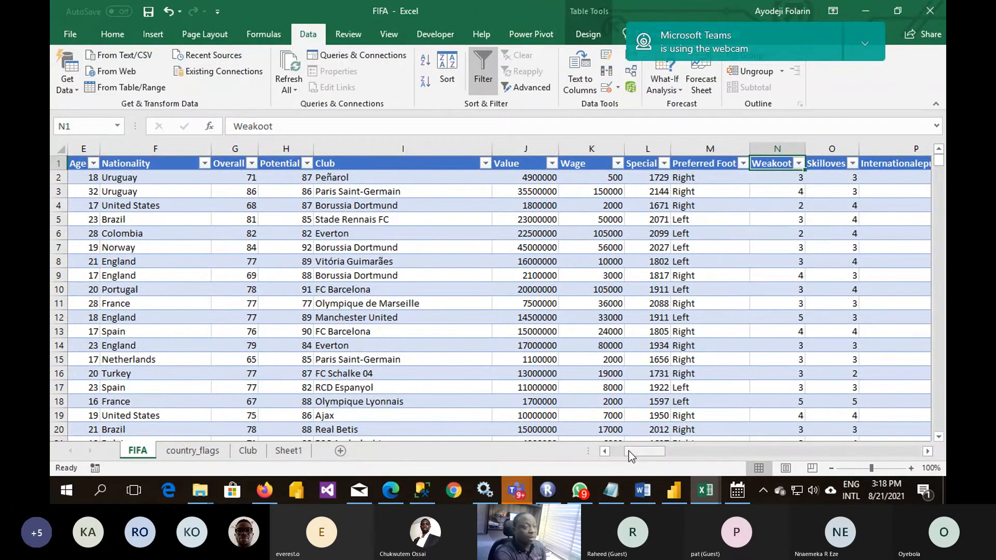
mouse_move(629, 449)
left_mouse_down()
mouse_move(671, 456)
mouse_move(613, 456)
left_mouse_up()
left_click(320, 283)
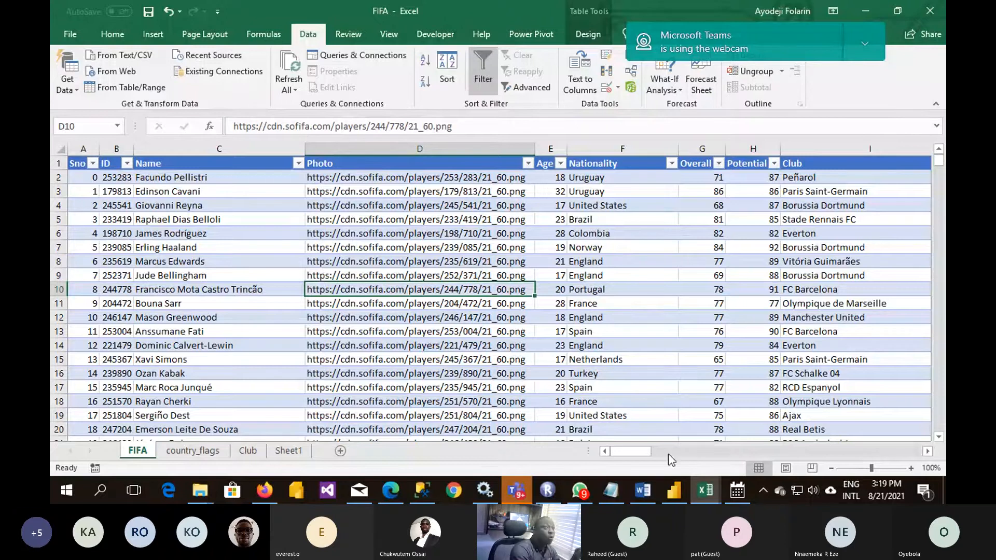
mouse_move(642, 449)
left_mouse_down()
mouse_move(693, 451)
mouse_move(647, 450)
left_mouse_up()
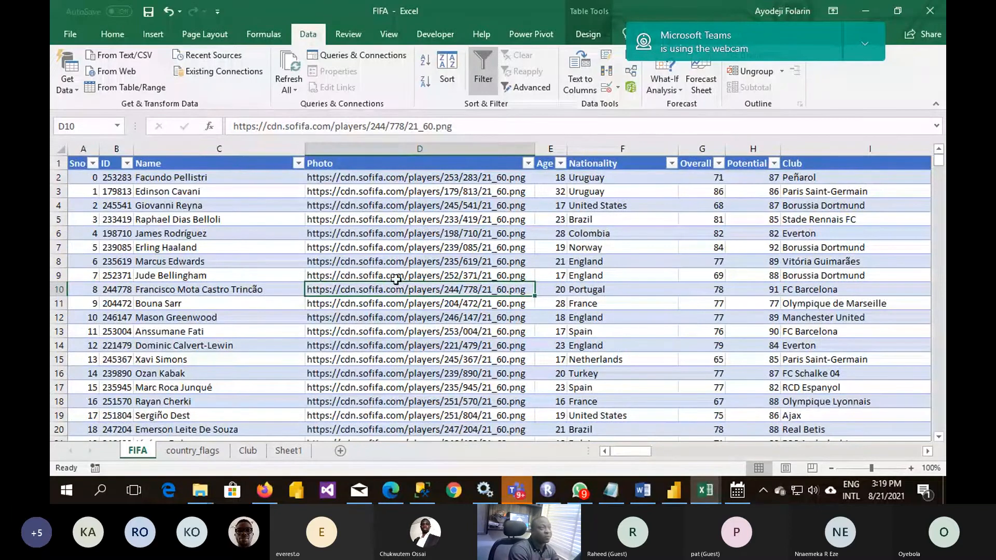
- Open the Club sheet and inspect the name, short name and OVA rating in the Paris Saint-Germain row
left_click(247, 450)
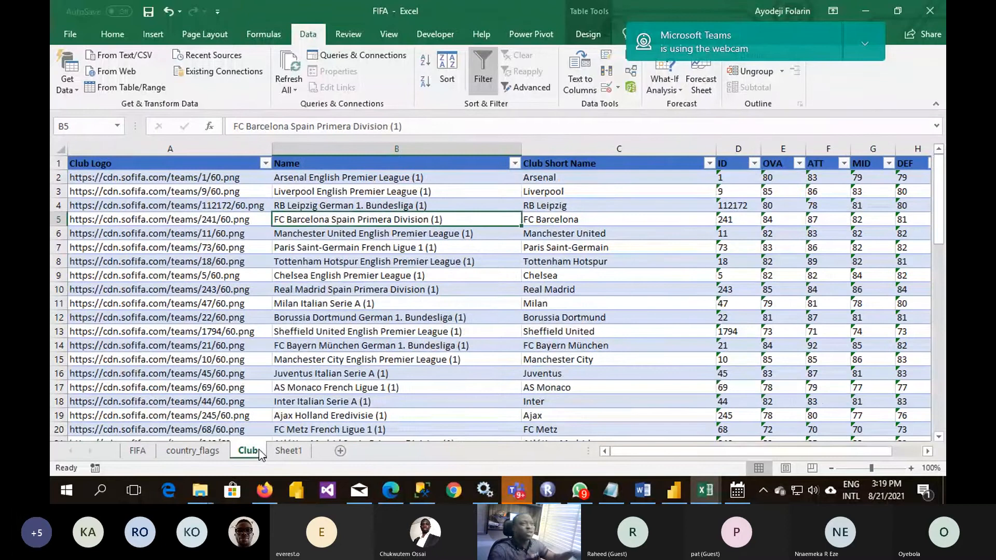
left_click(323, 248)
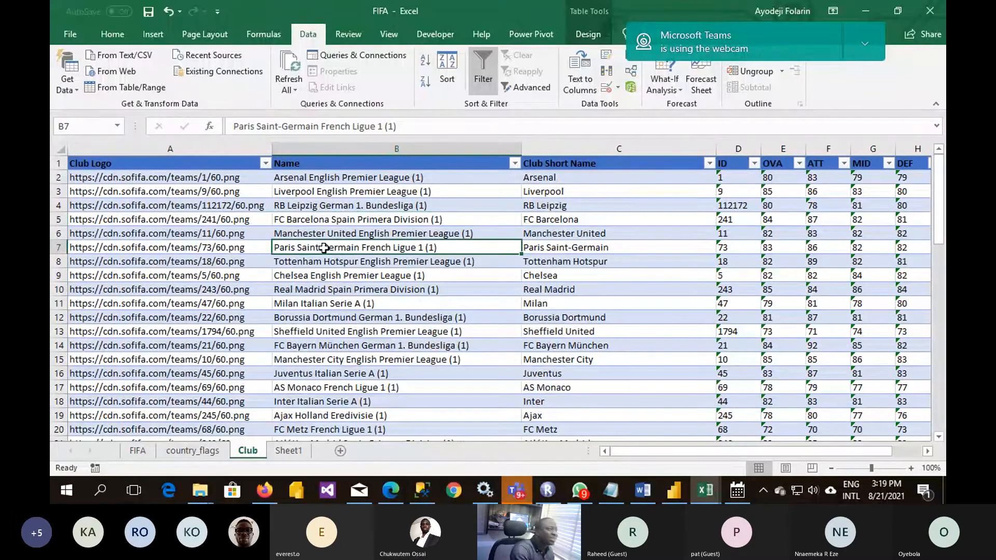
left_click(547, 252)
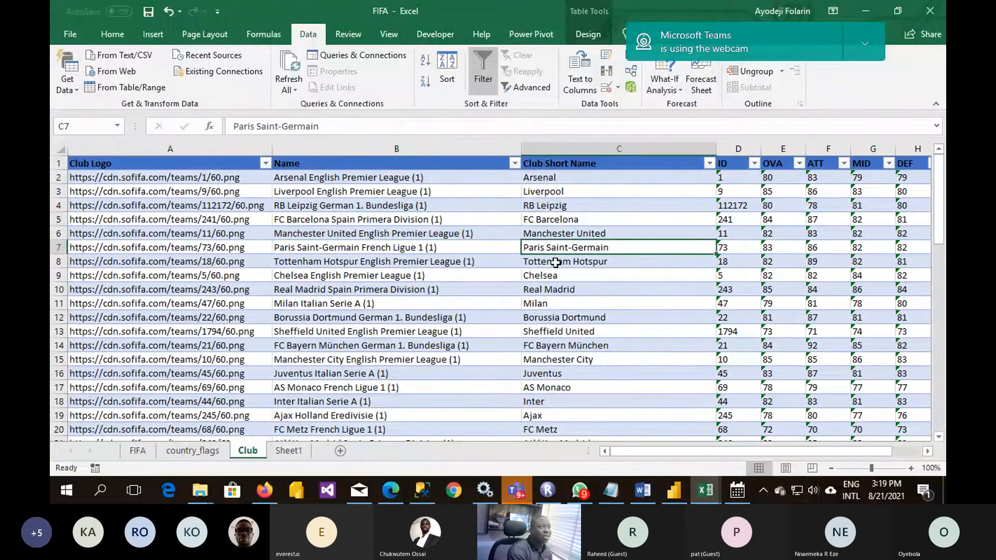
left_click(773, 247)
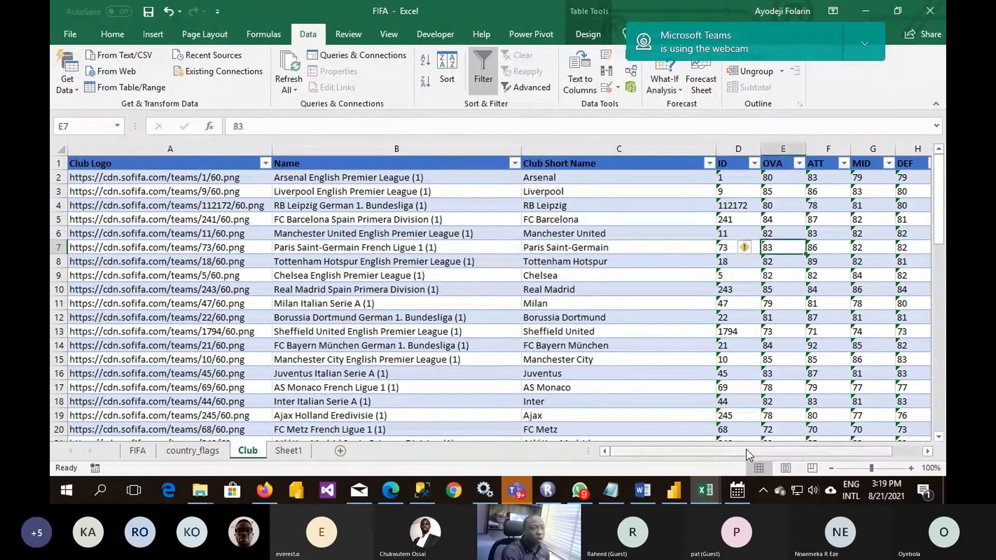
- Widen the Transfer Budget column on the Club sheet and check Paris Saint-Germain's budget and the Hits column
left_click_drag(746, 455, 824, 443)
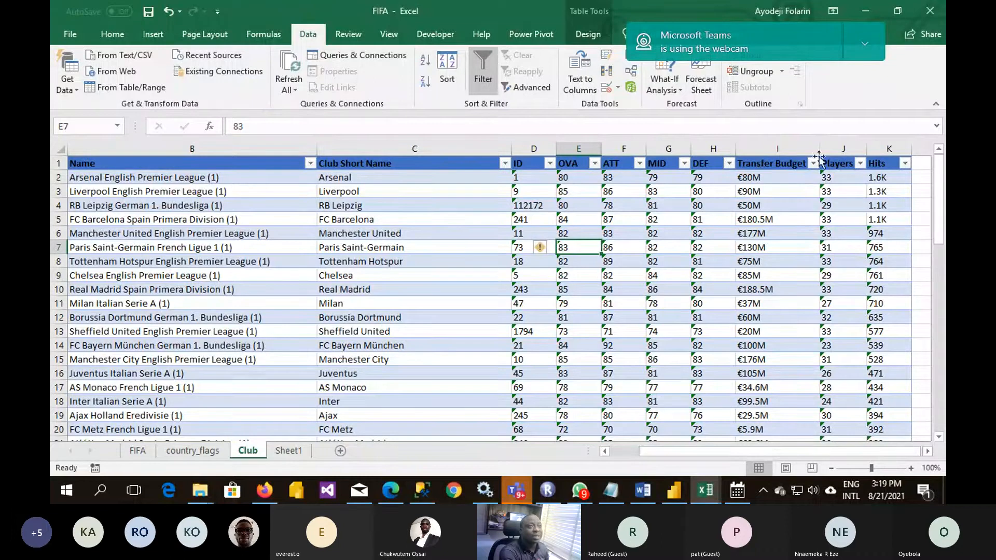
left_click_drag(818, 158, 839, 158)
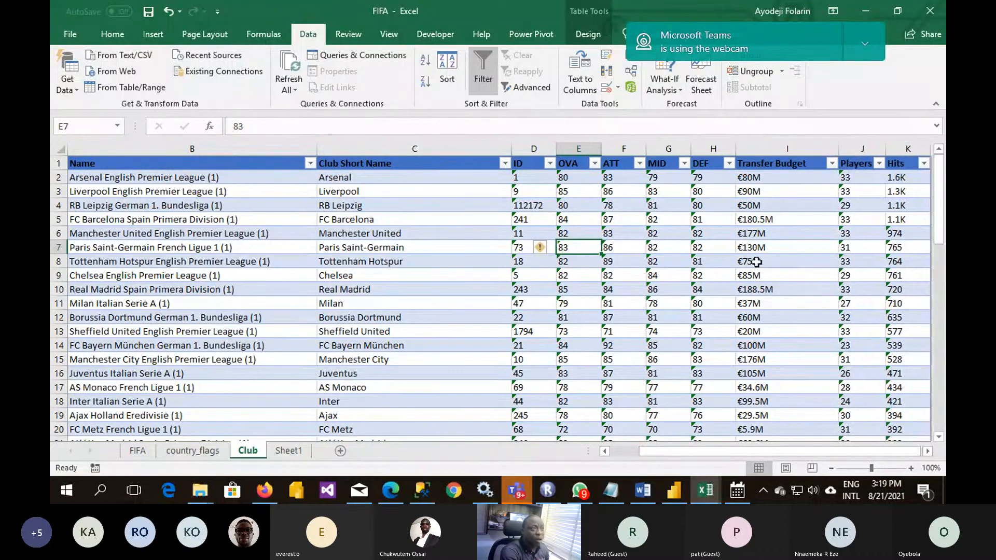
left_click(752, 246)
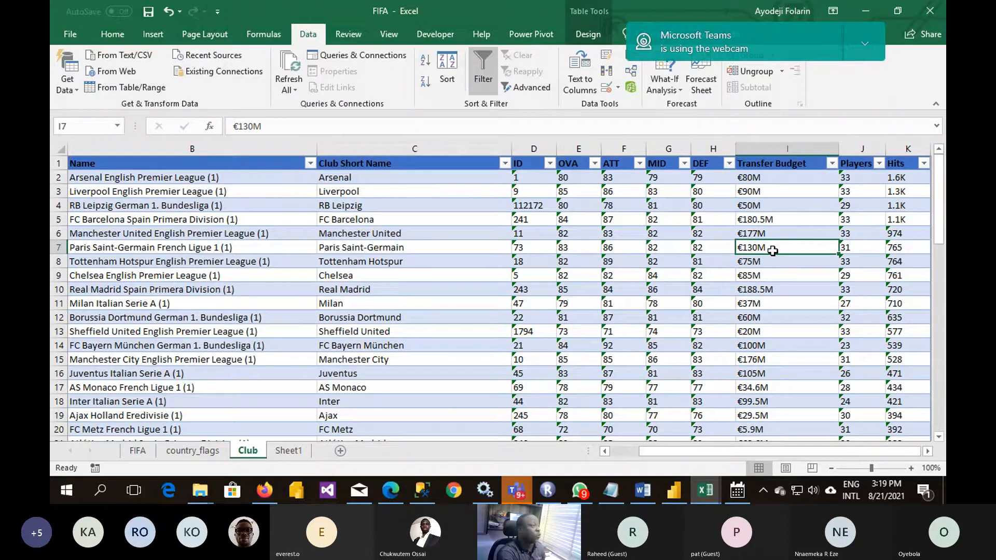
left_click(906, 262)
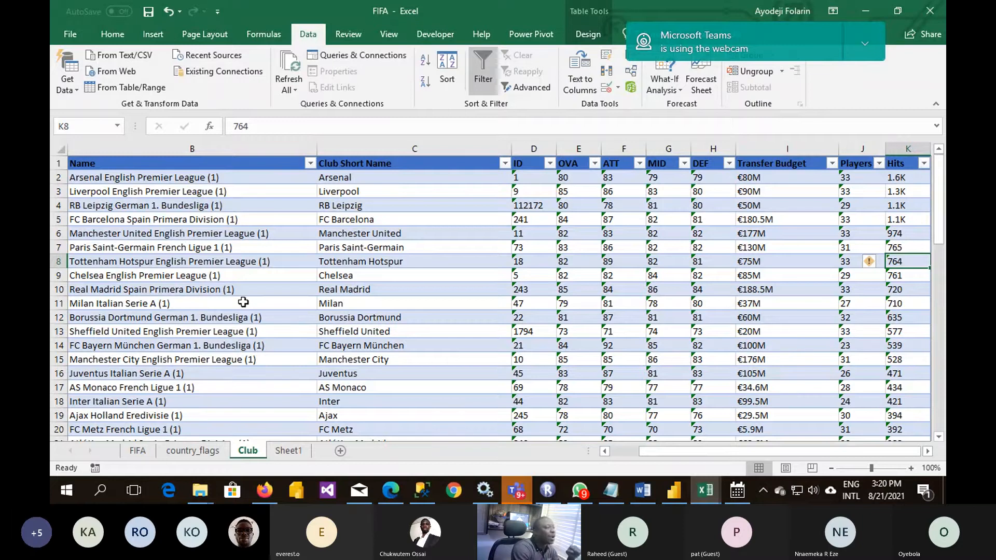
- Return to the FIFA sheet and review the player columns across to the Preferred Foot value in row 10
left_click(137, 451)
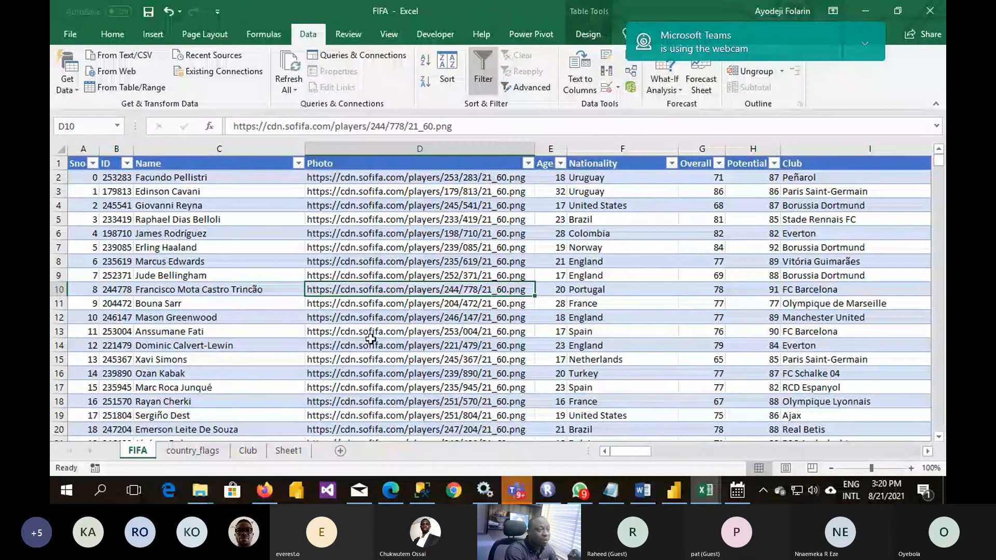
left_click(551, 261)
left_click_drag(623, 457, 645, 461)
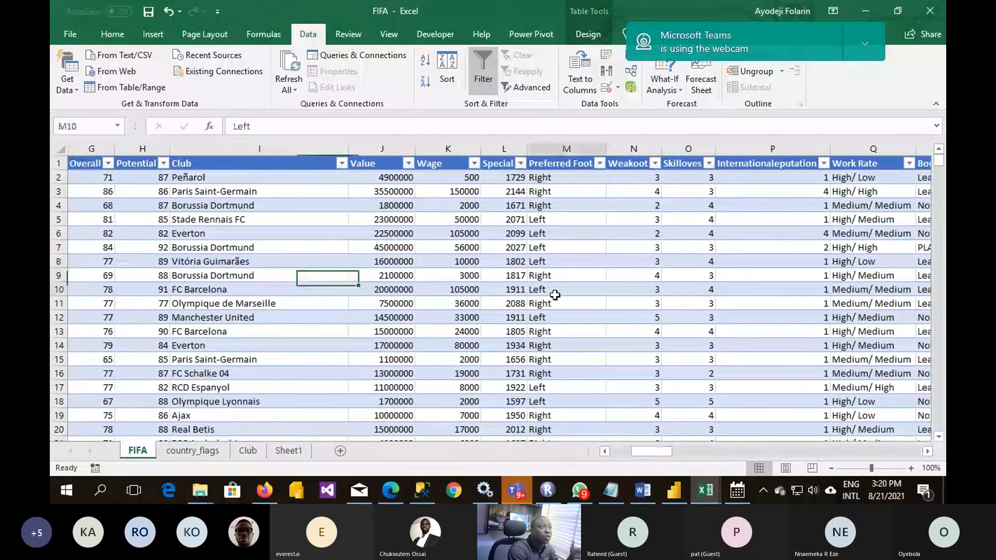
left_click(565, 289)
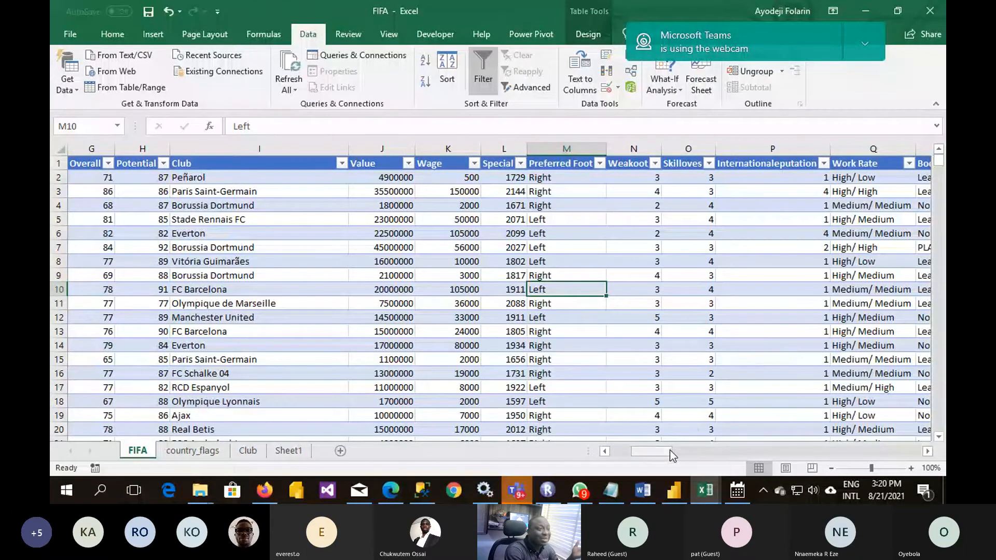
- Examine the Work Rate and Body Type values on the FIFA sheet, including the PLAYER_BODY_TYPE_277 entry
left_click_drag(667, 450, 684, 458)
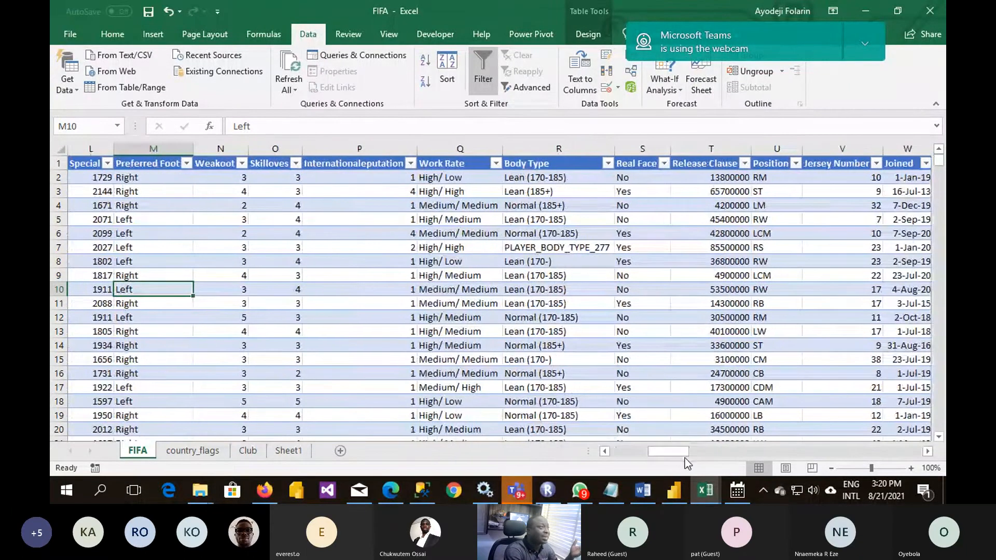
left_click(452, 284)
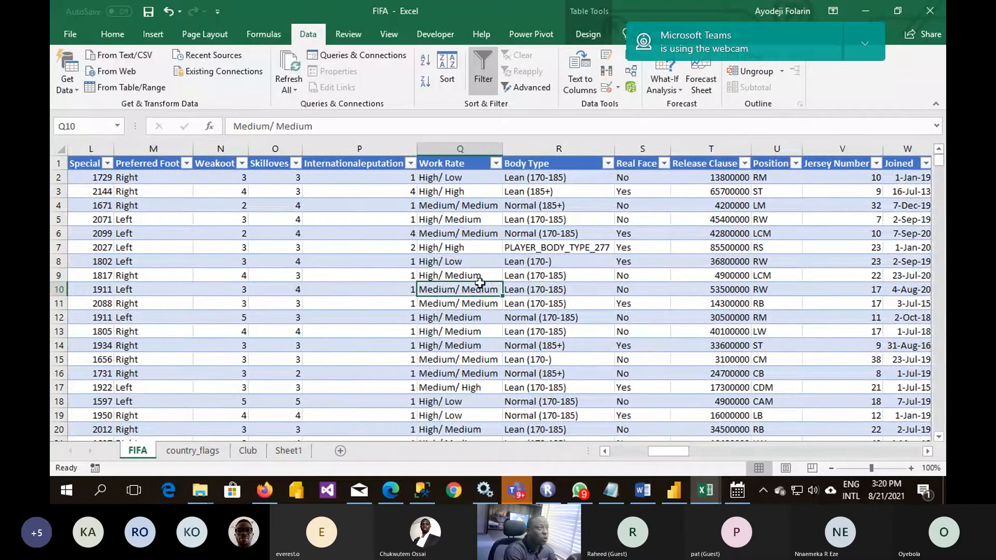
left_click(542, 276)
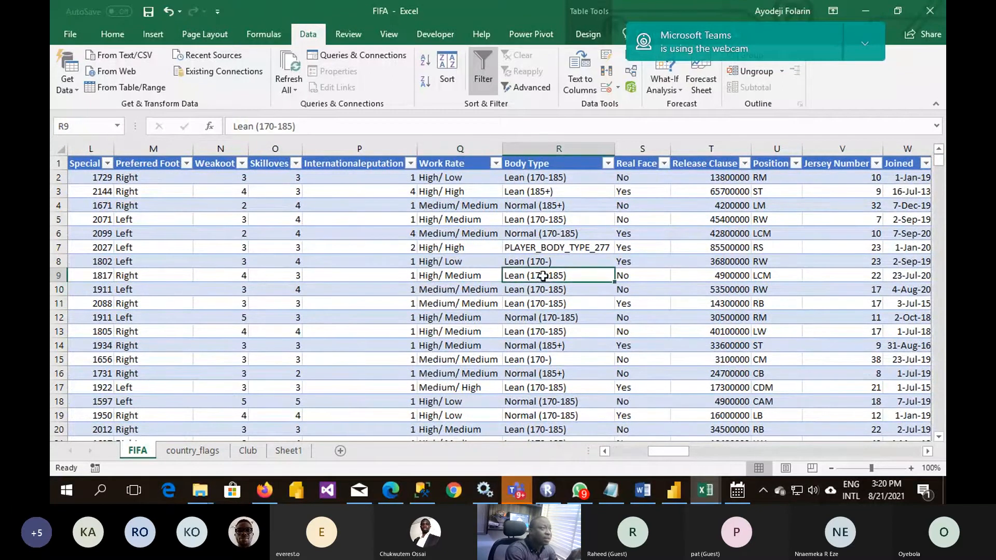
left_click(541, 238)
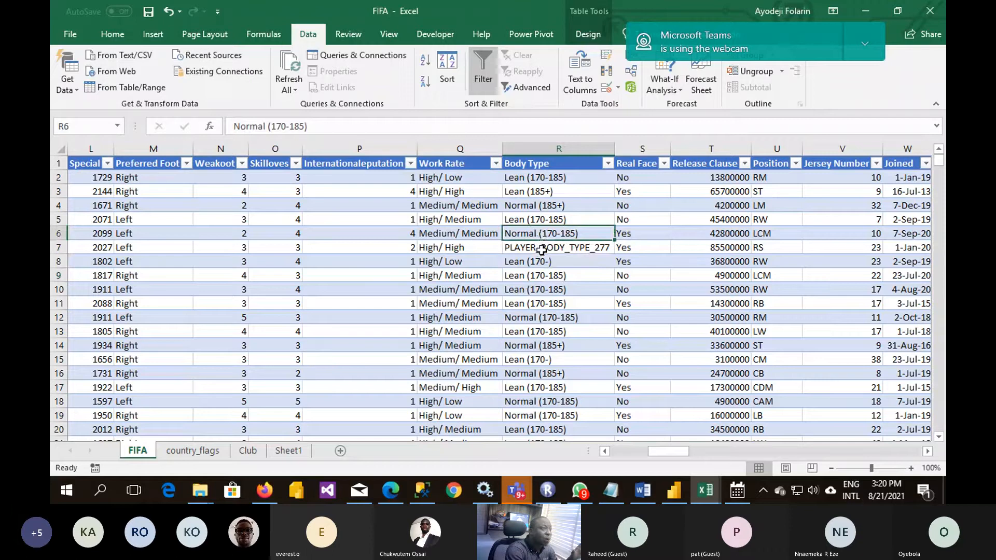
left_click(541, 250)
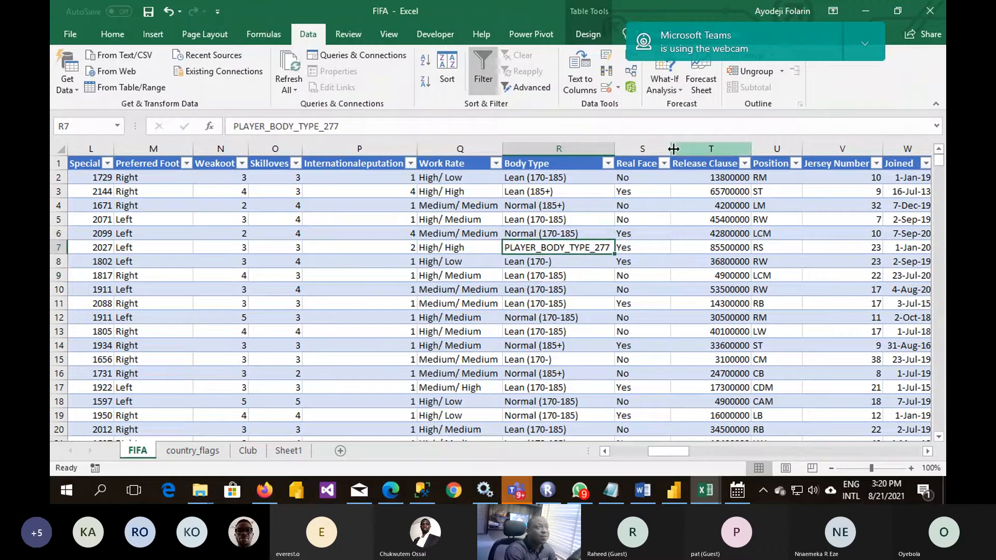
- Widen the Real Face column on the FIFA sheet and select its value in row 9
left_click_drag(673, 149, 684, 149)
left_click(643, 276)
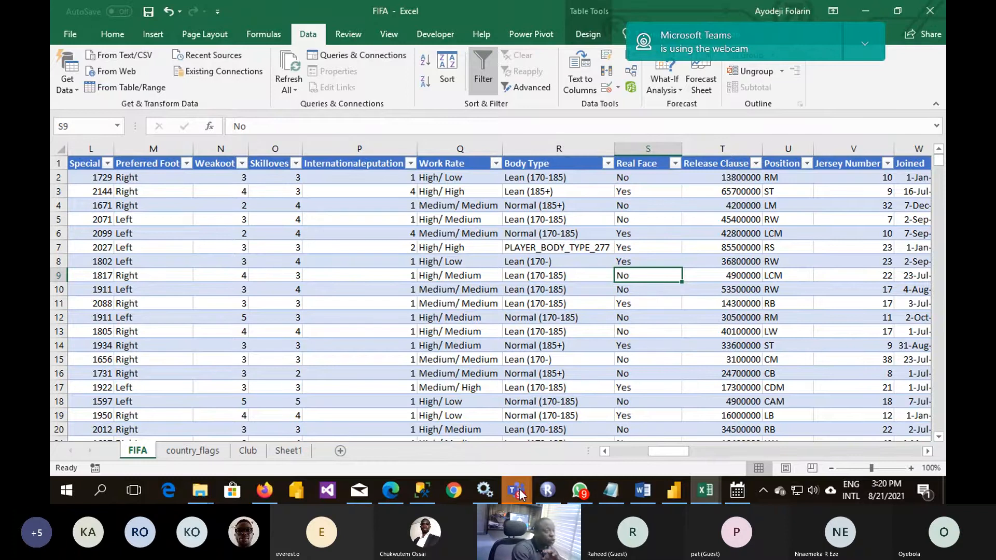
mouse_move(521, 494)
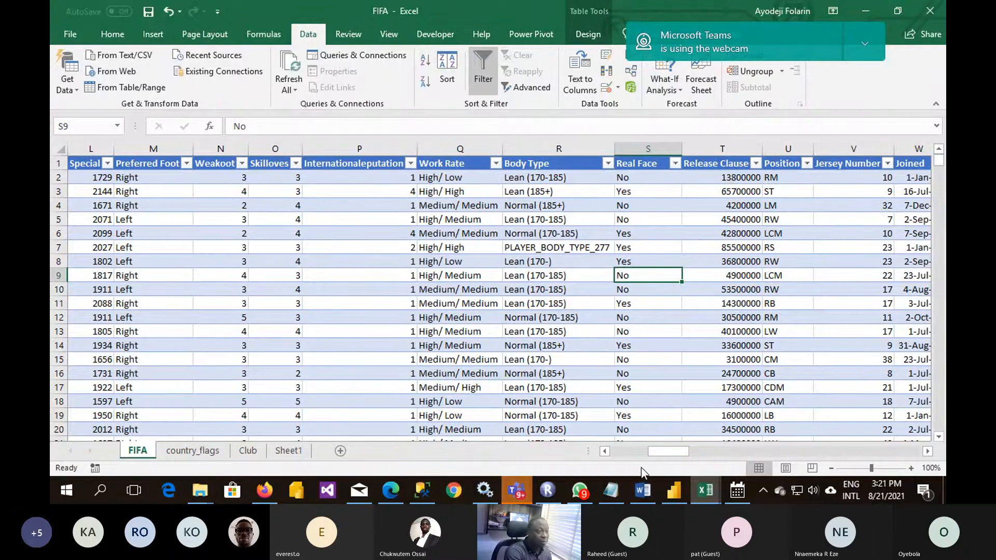
- Switch to Power BI Desktop and create a new blank report
left_click(675, 490)
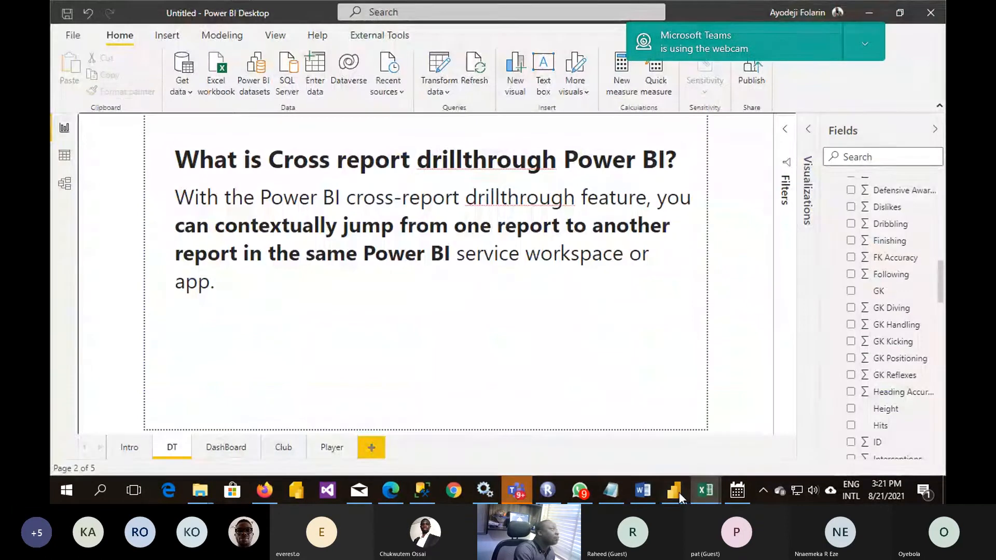
left_click(66, 35)
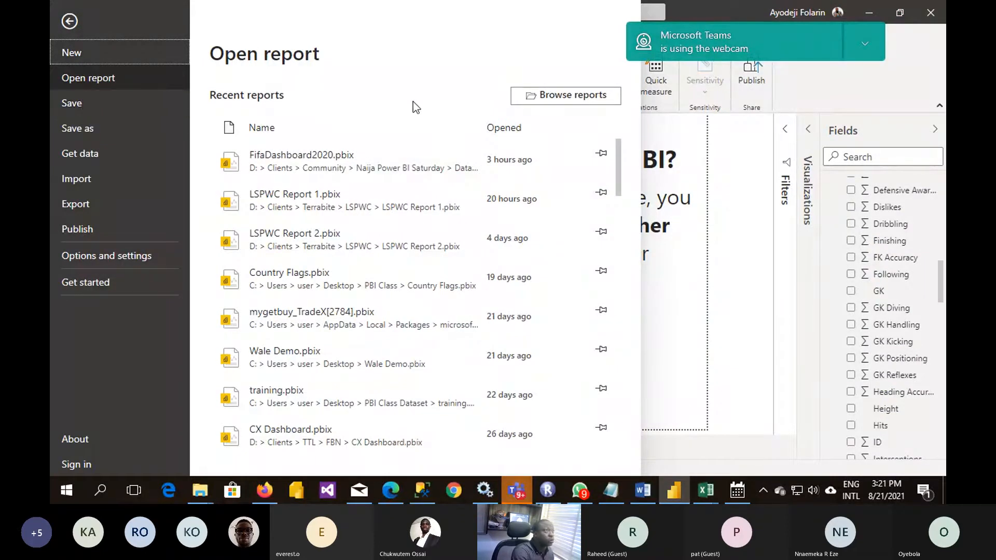
left_click(81, 55)
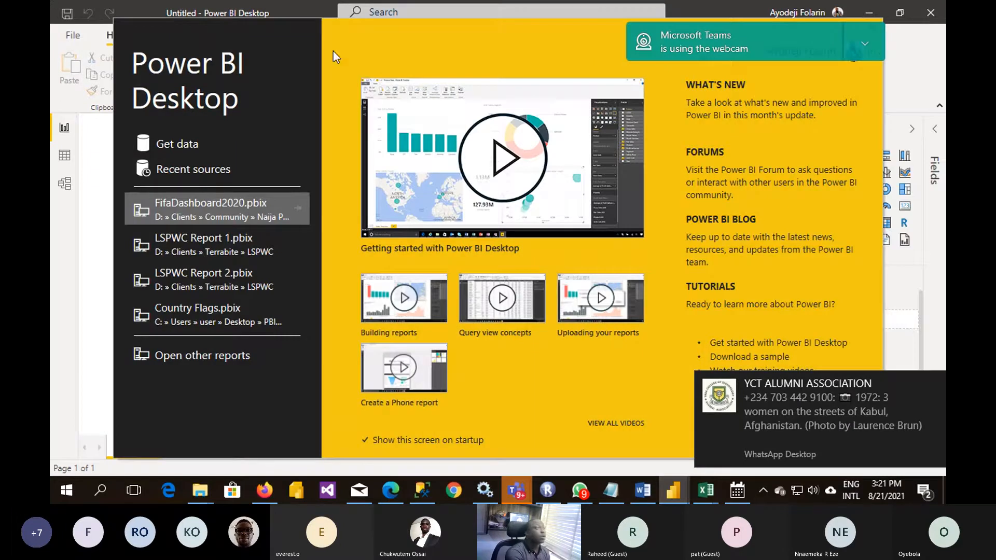
- Connect to the FIFA.xlsx workbook and choose the Club1, Country and Fifa tables to transform
left_click(187, 148)
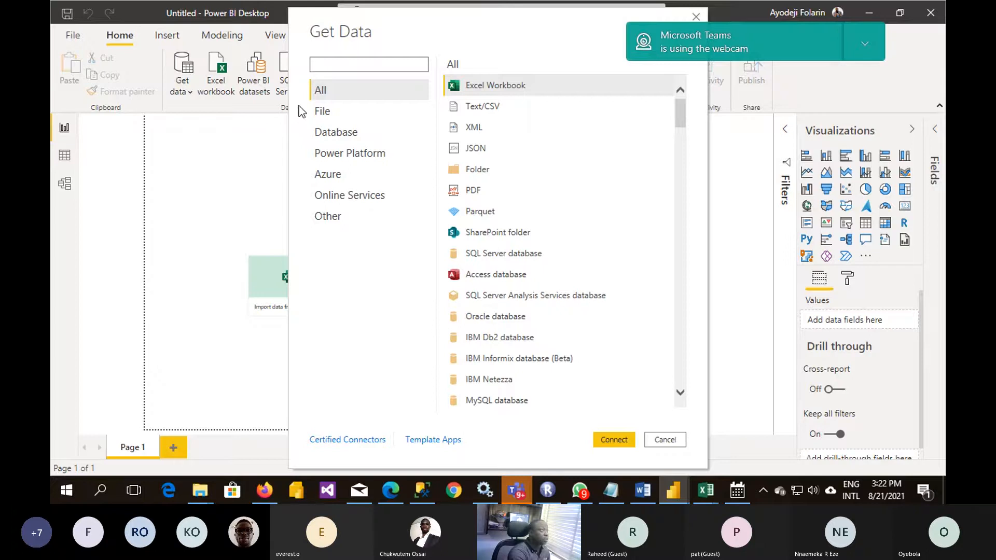
key("Escape")
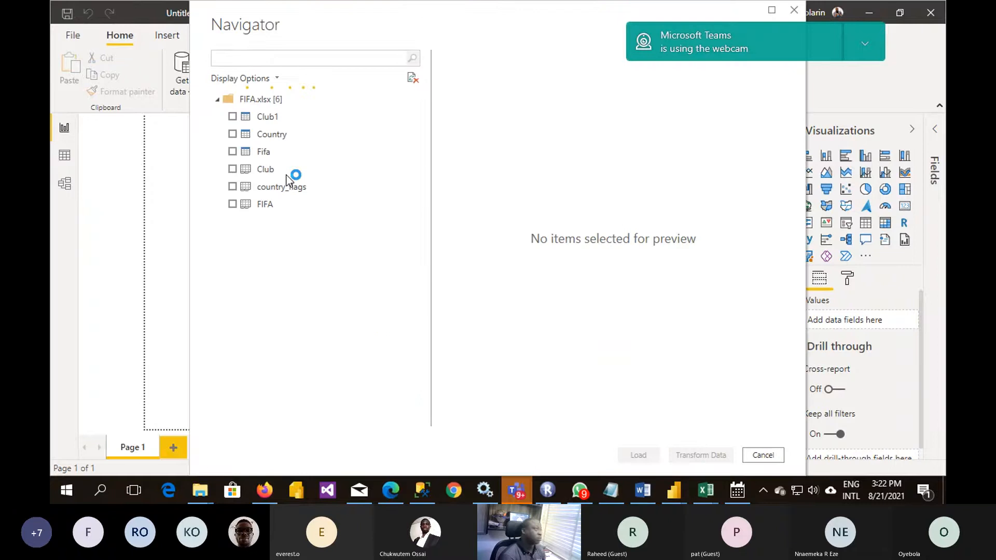
left_click(232, 117)
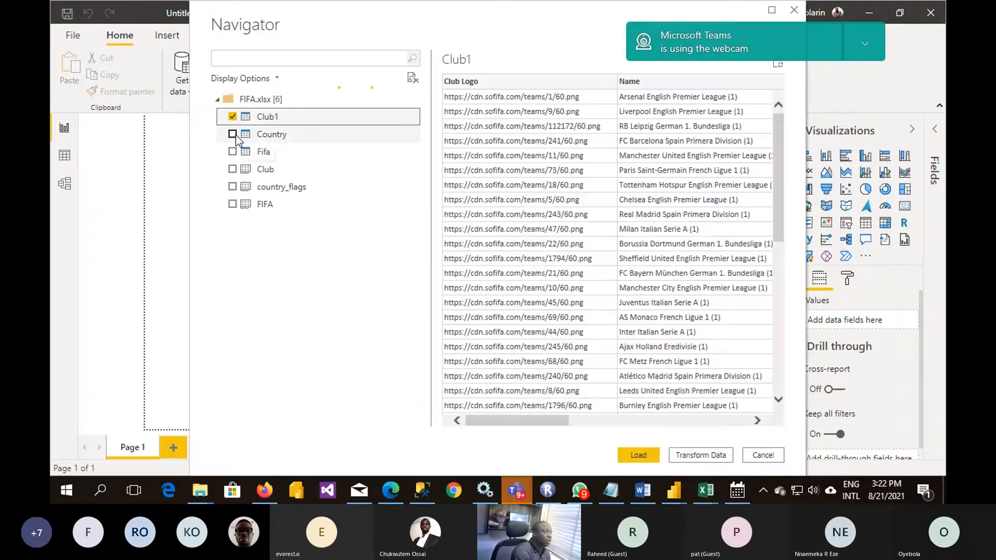
left_click(233, 134)
left_click(232, 152)
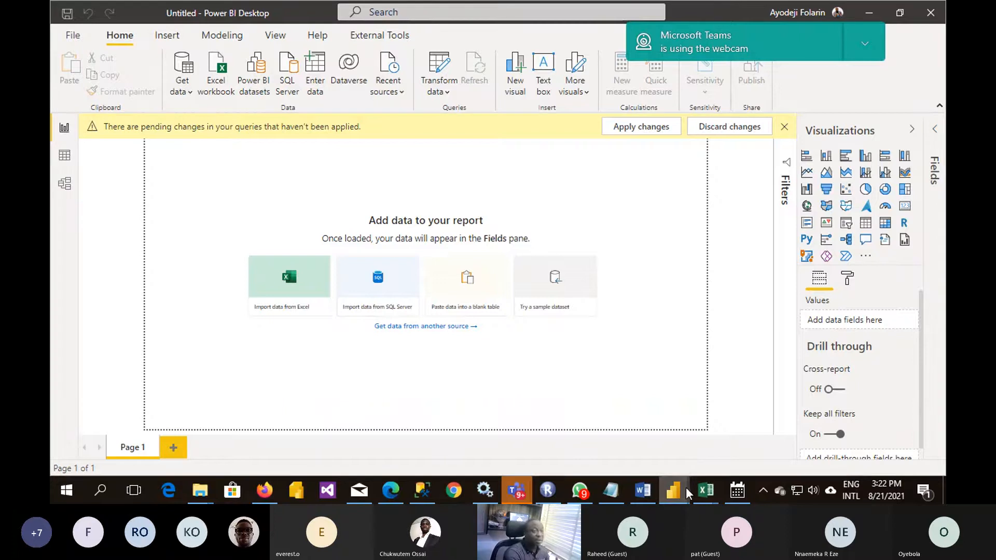
- Bring the Power Query Editor window forward and review the Club1, Country and Fifa queries
mouse_move(686, 487)
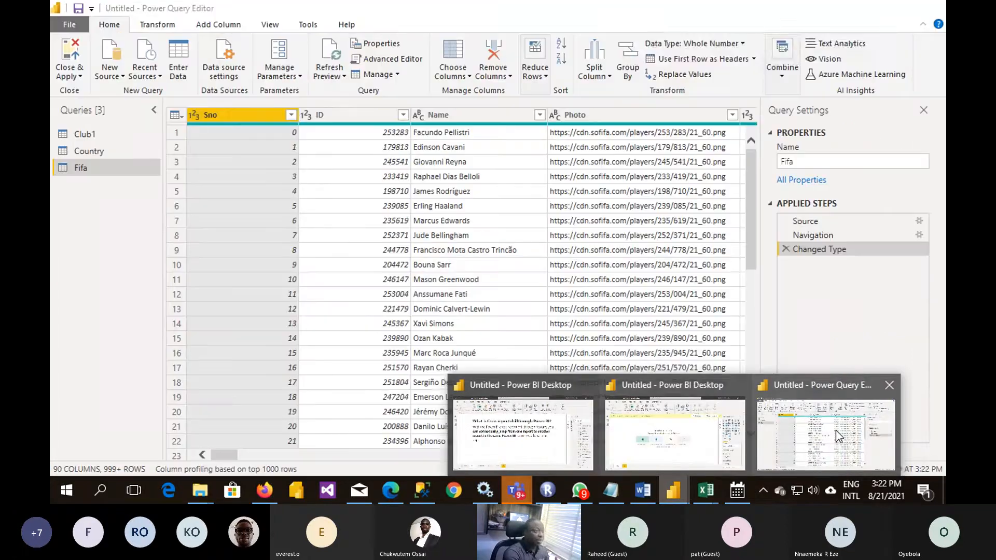
left_click(839, 436)
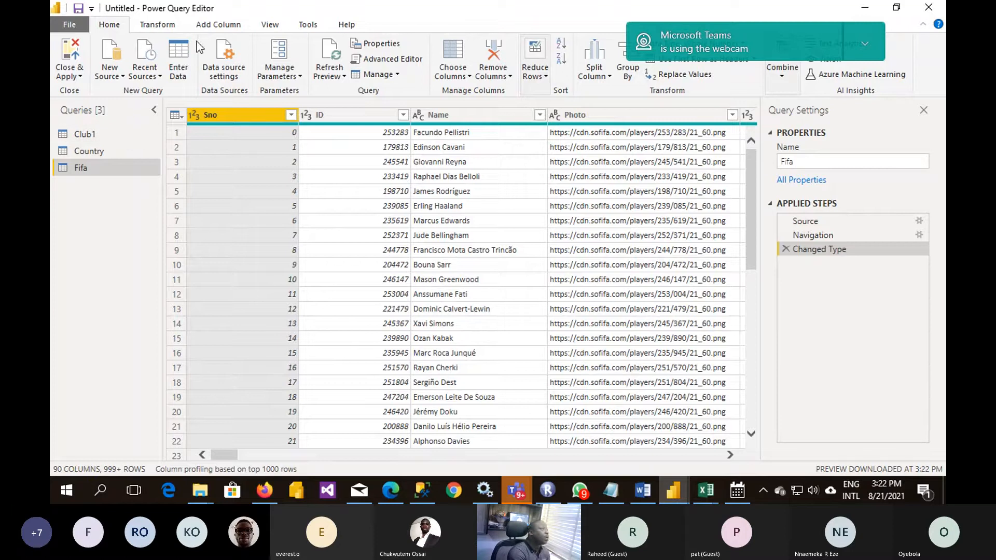
left_click(201, 7)
left_click(94, 130)
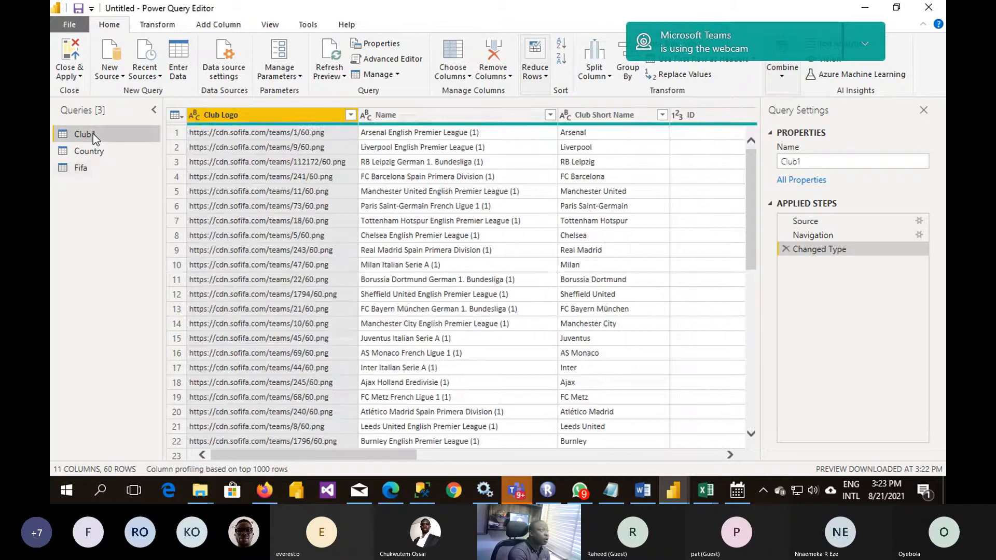
left_click(98, 154)
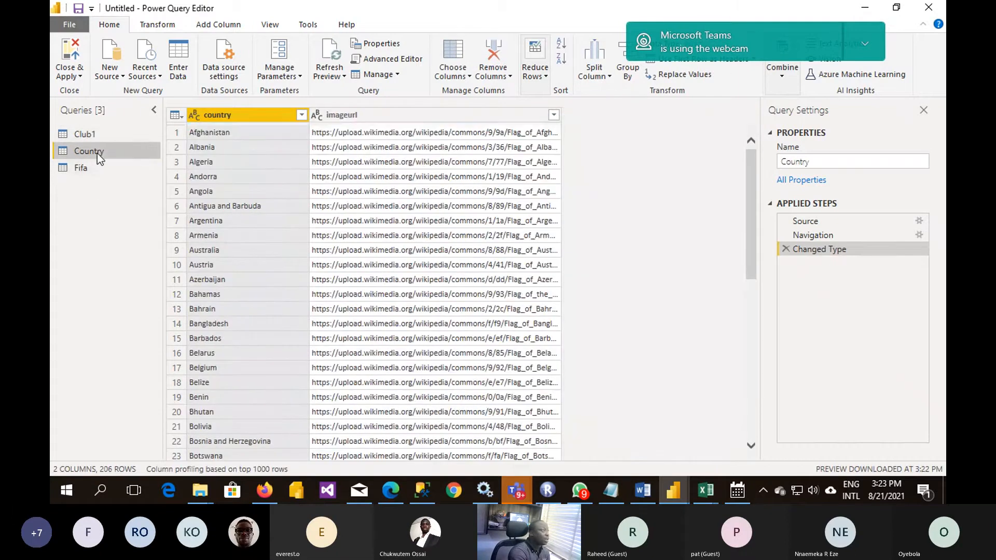
left_click(96, 171)
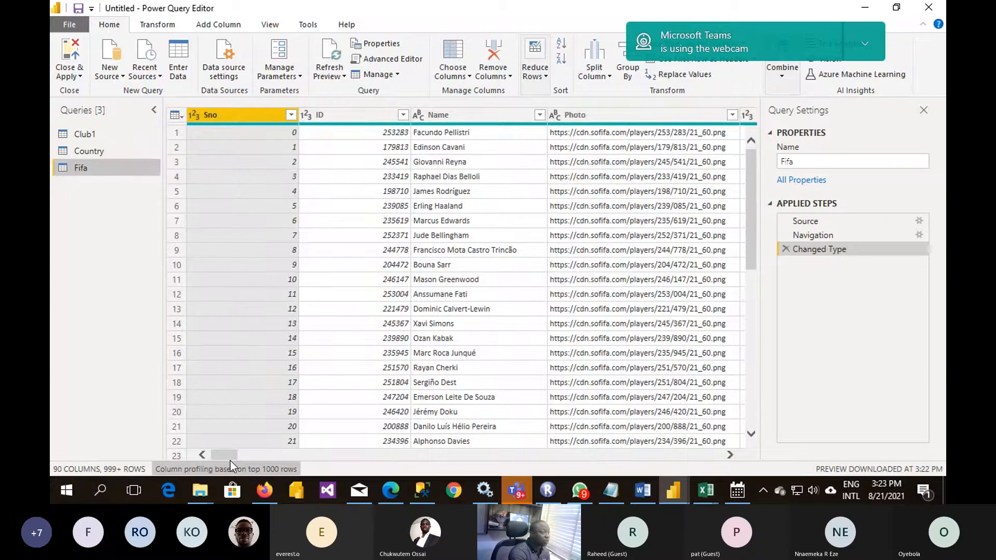
- Review the Fifa query's columns across to GK Reflexes and move the Teams webcam notice off the ribbon
left_click_drag(231, 461, 717, 462)
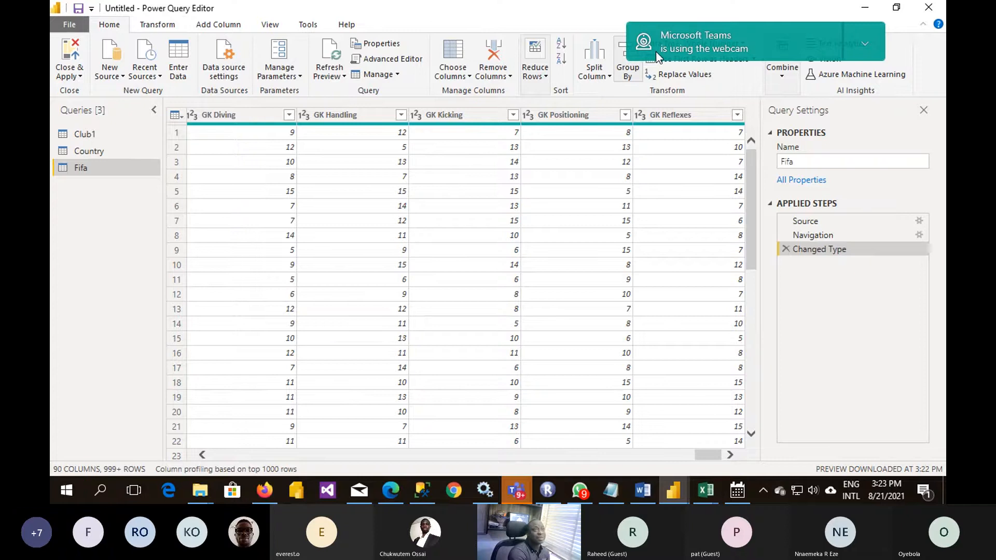
left_click_drag(656, 52, 793, 462)
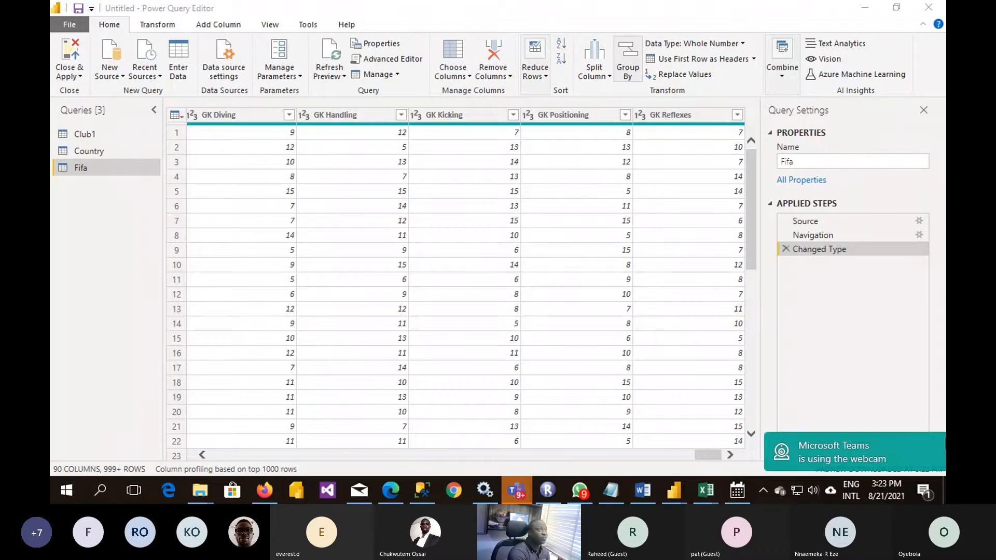
- Choose the Fifa query's columns: clear the full selection and keep Name, Photo, Age, Nationality, Overall, Potential, Club, Value and Wage
left_click(452, 58)
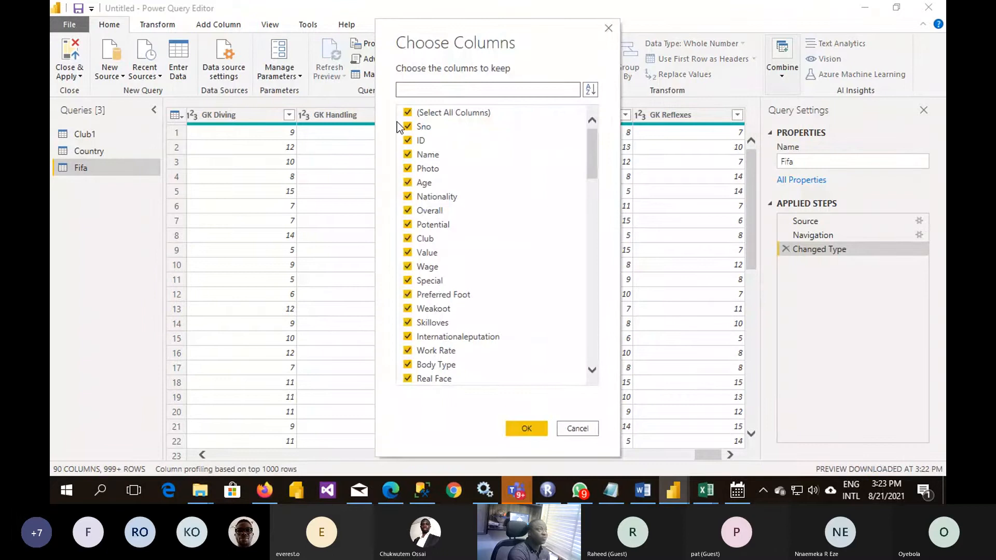
left_click(407, 112)
left_click(408, 155)
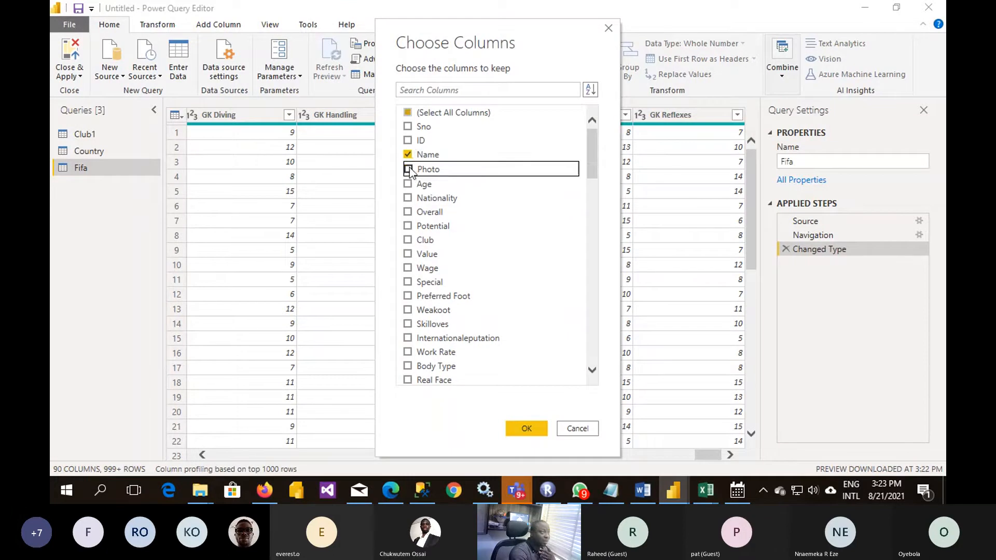
left_click(408, 169)
left_click(408, 183)
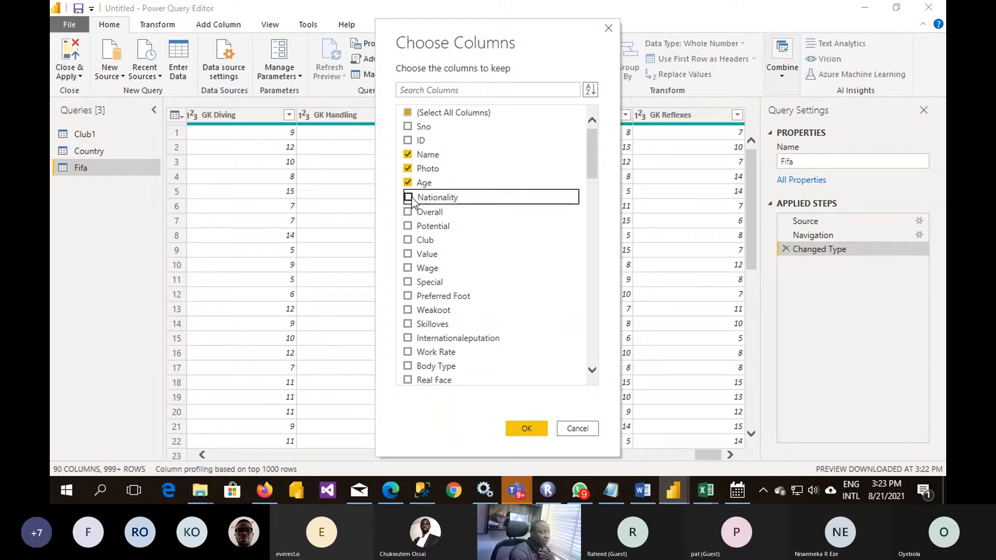
left_click(409, 198)
left_click(407, 212)
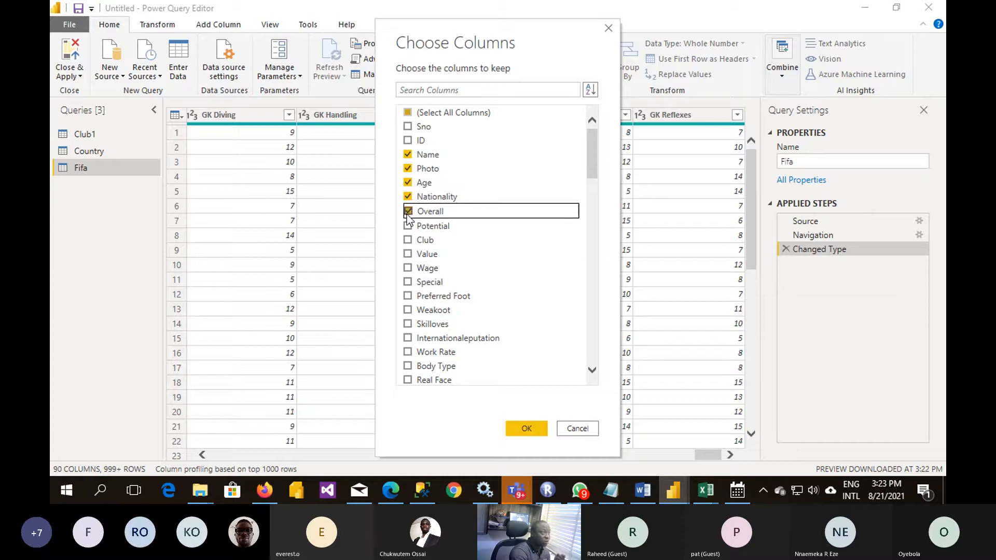
left_click(408, 227)
left_click(408, 240)
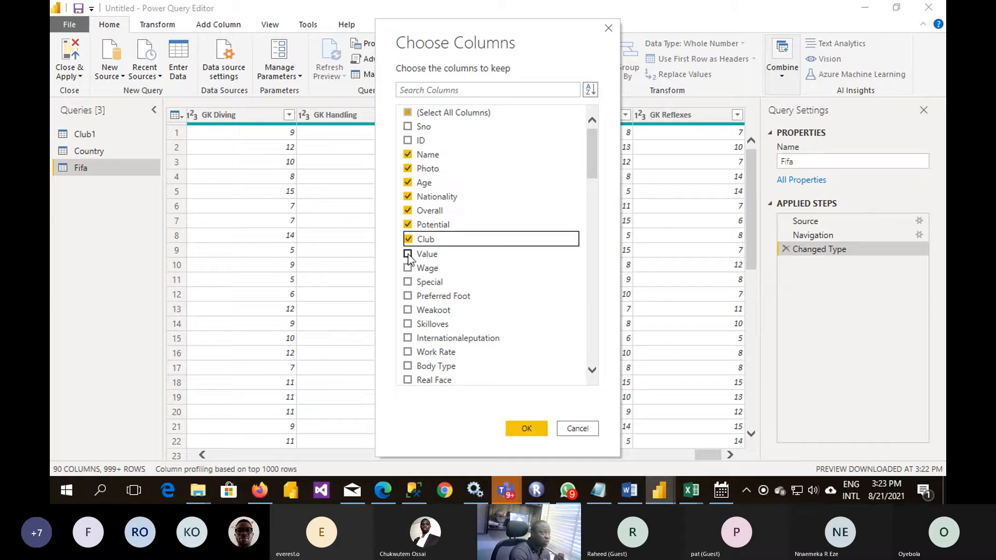
left_click(408, 254)
left_click(408, 267)
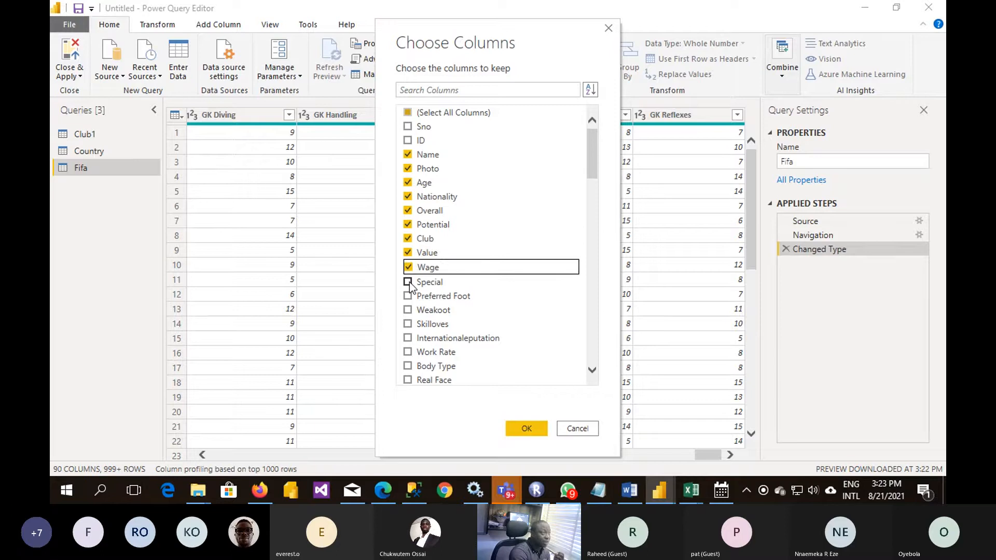
- Add Special, Preferred Foot, Weakoot, Skilloves, Work Rate and Body Type to the columns to keep, leaving Real Face unselected
left_click(408, 282)
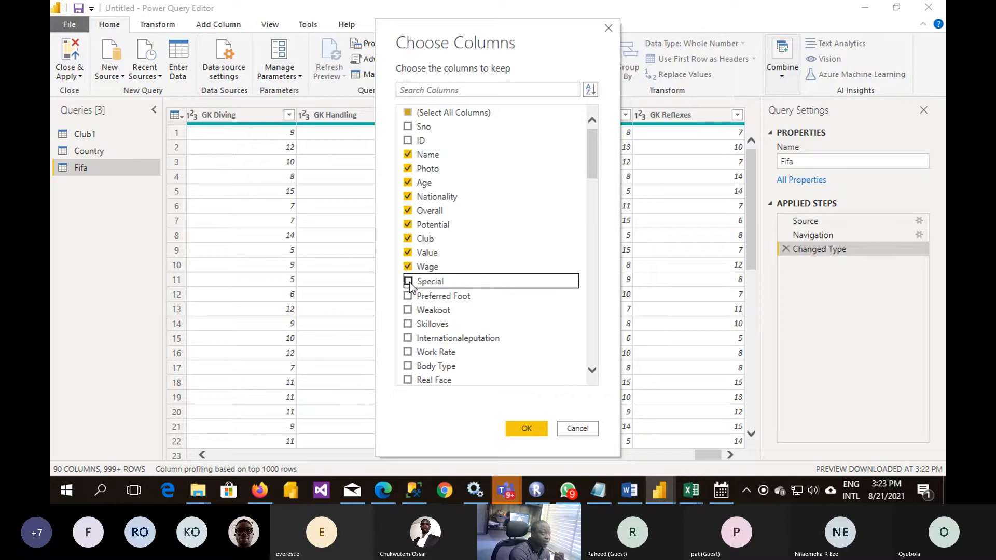
left_click(407, 295)
left_click(407, 311)
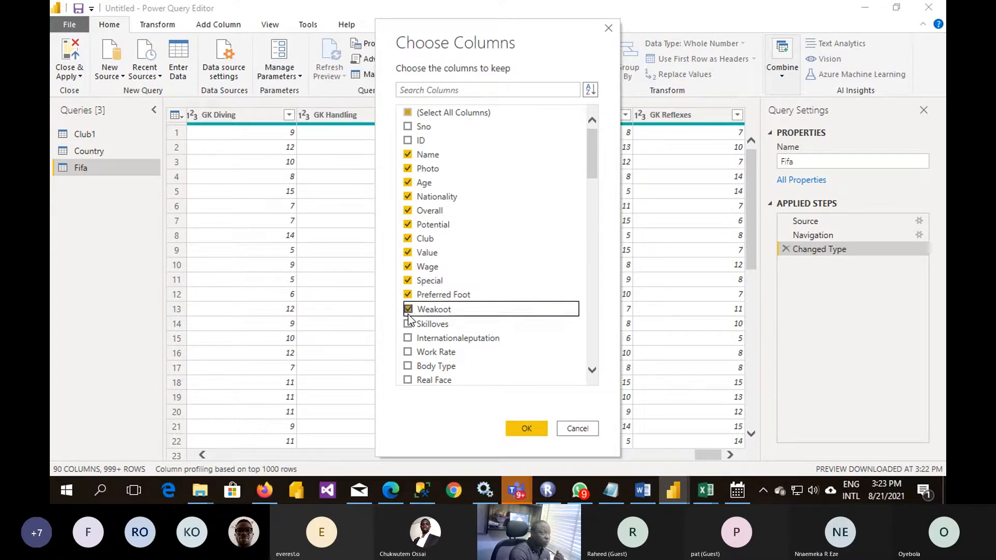
left_click(408, 324)
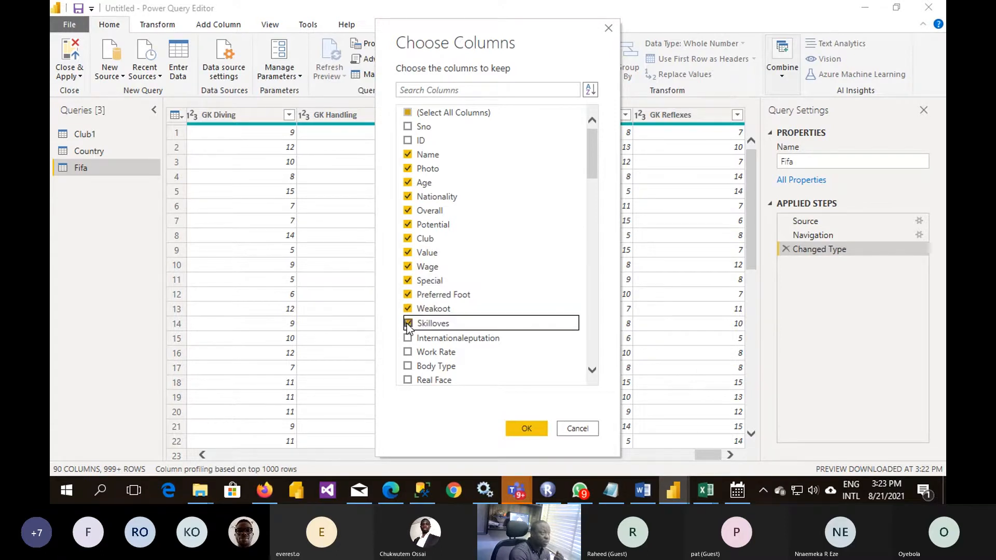
left_click(408, 352)
left_click(408, 366)
left_click(408, 378)
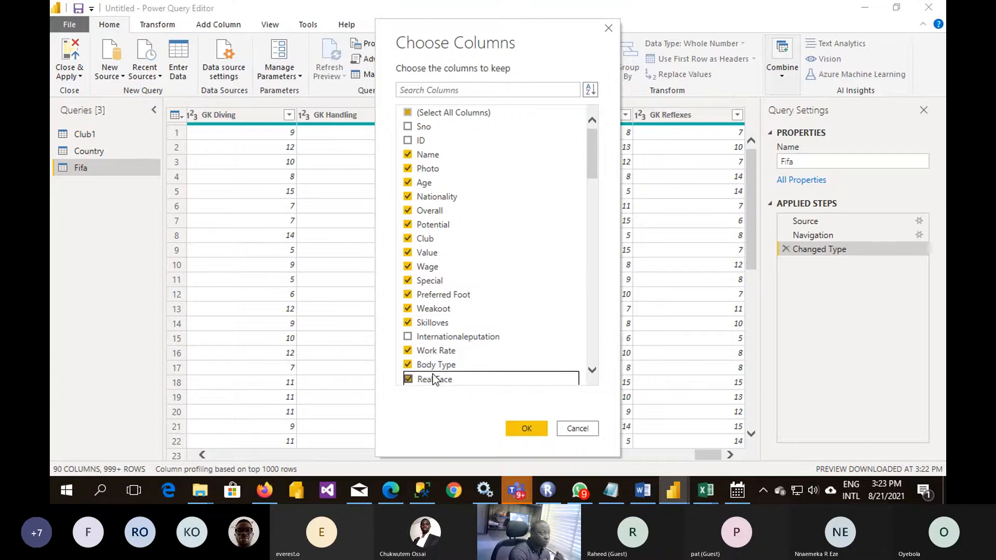
scroll(485, 353, "down", 2)
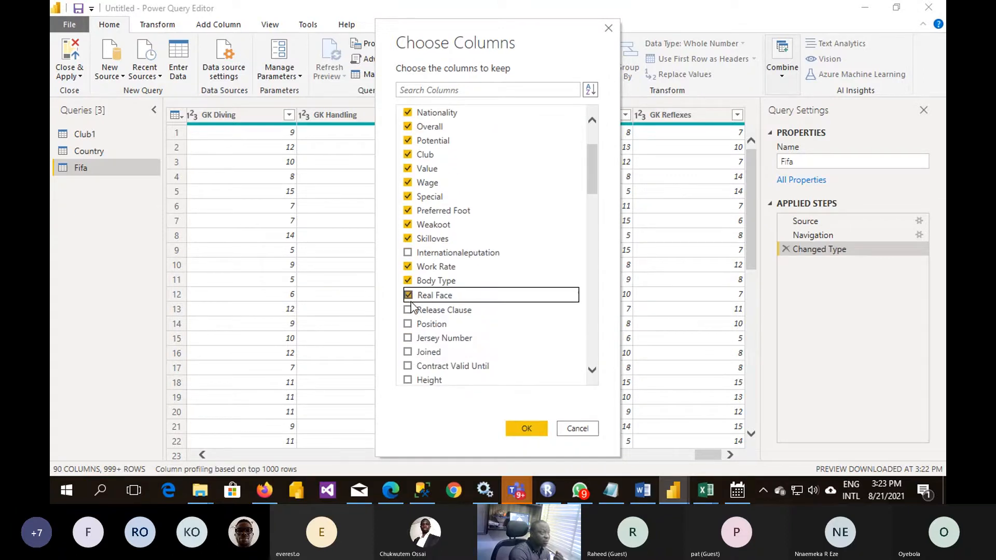
left_click(409, 296)
- Add Jersey Number, Joined, Contract Valid Until, Height and Weight to the columns to keep
scroll(411, 332, "down", 1)
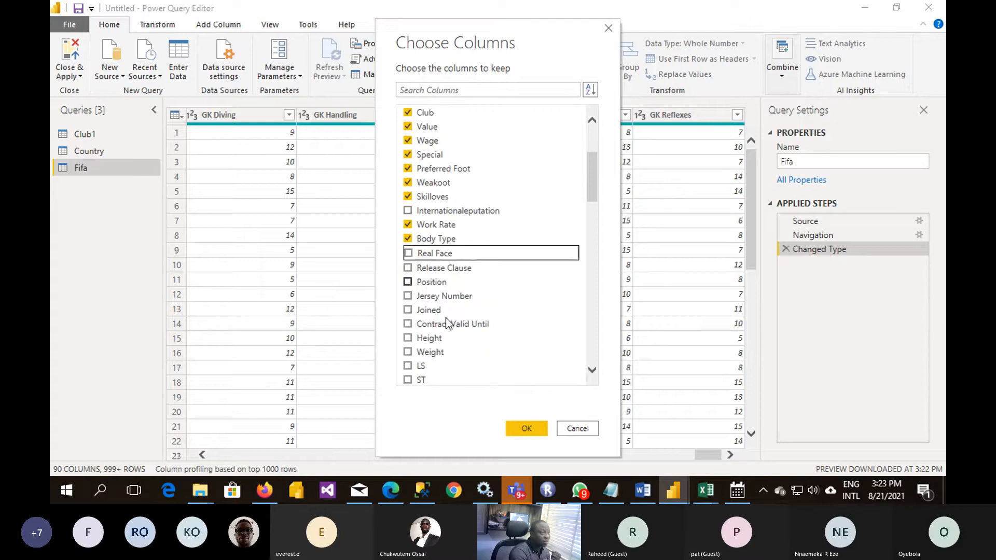
left_click(408, 296)
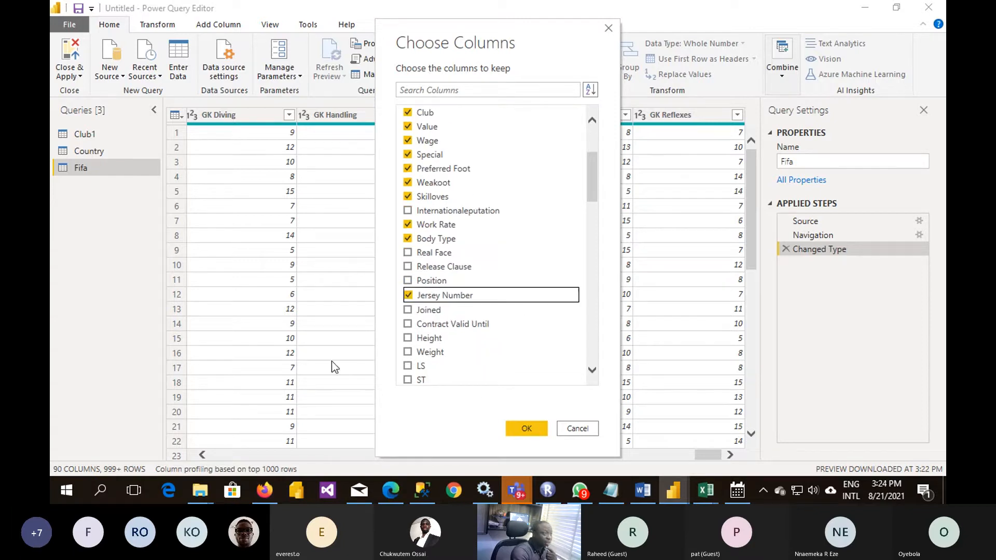
left_click(415, 312)
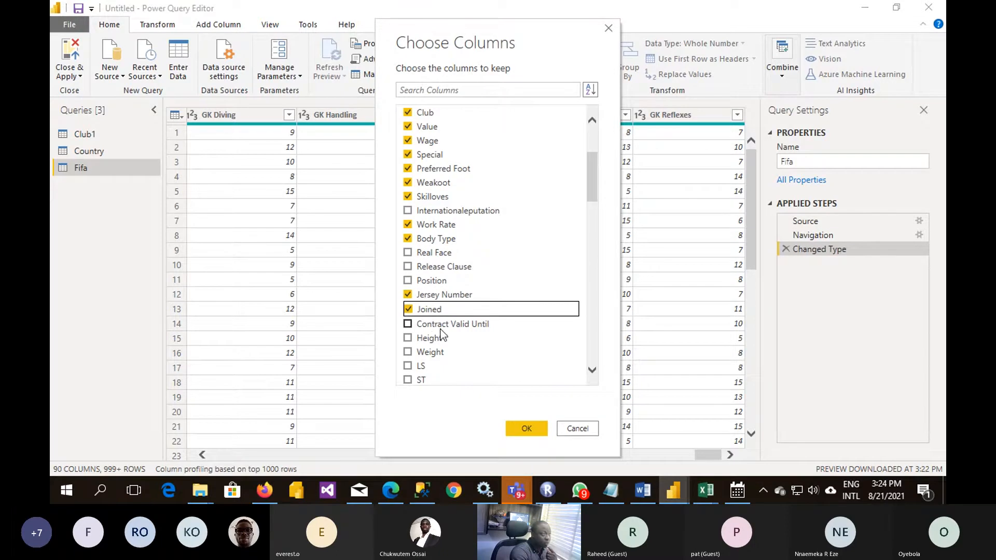
left_click(409, 324)
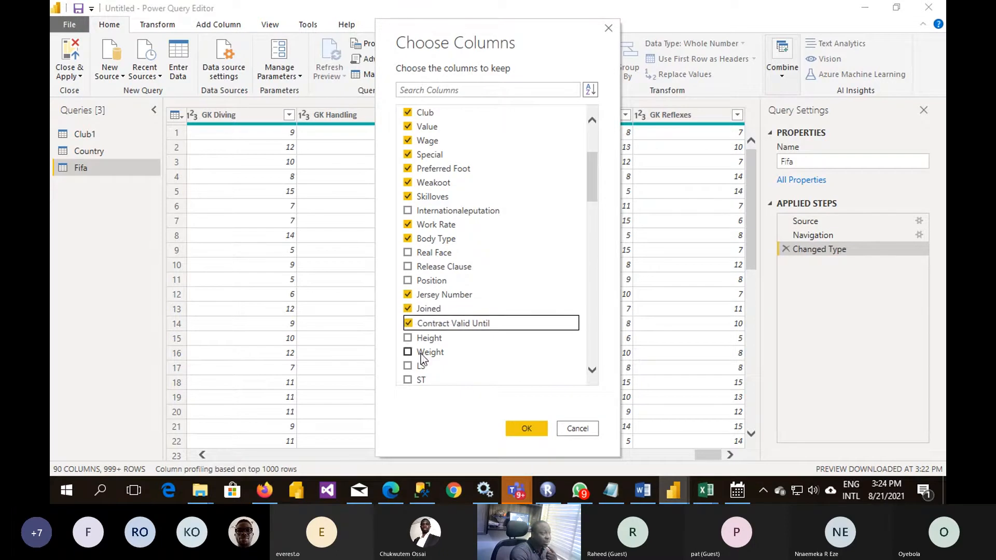
left_click(407, 338)
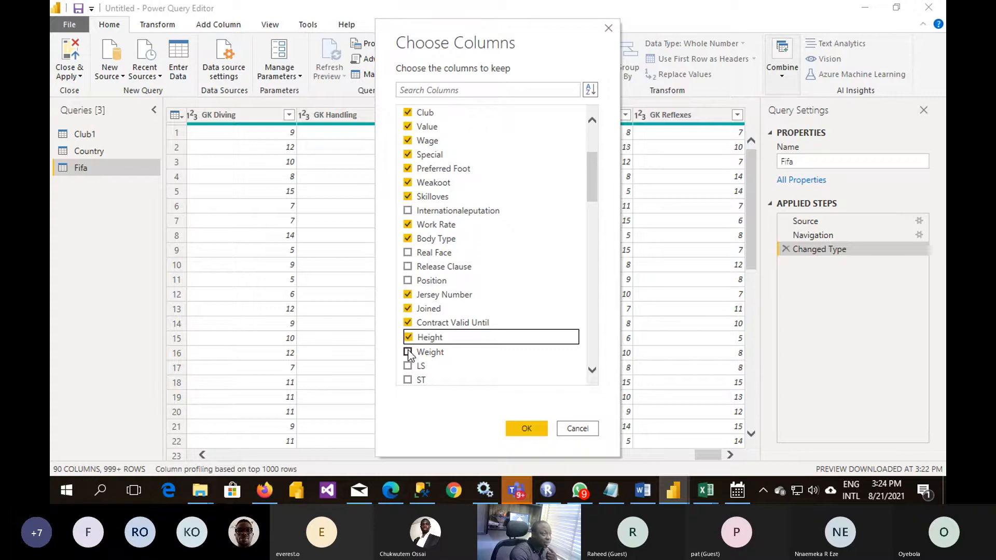
left_click(407, 352)
- Add Likes, Dislikes, Following, Crossing, Finishing, Heading Accuracy, Short Passing and Dribbling to the columns to keep
scroll(456, 340, "down", 2)
scroll(462, 335, "down", 6)
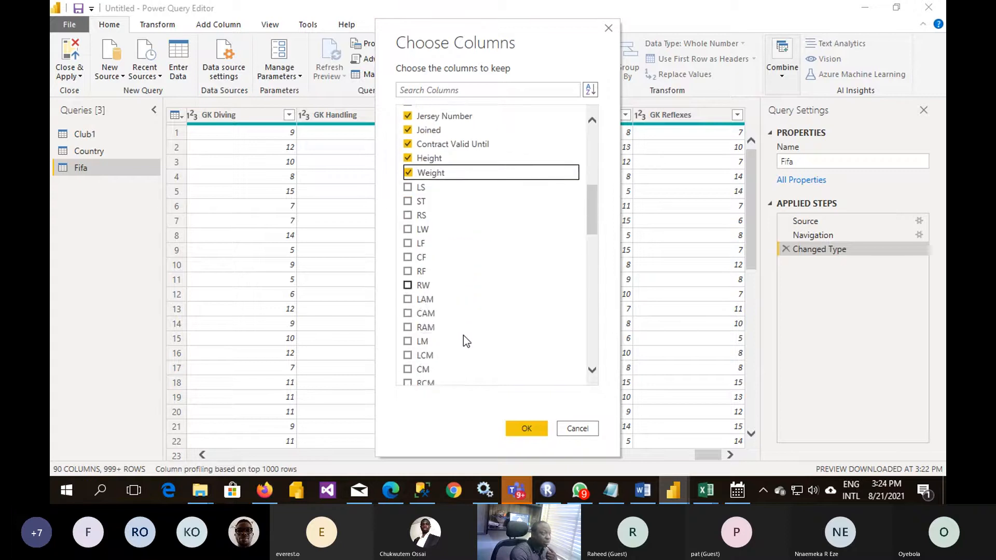
scroll(462, 341, "down", 5)
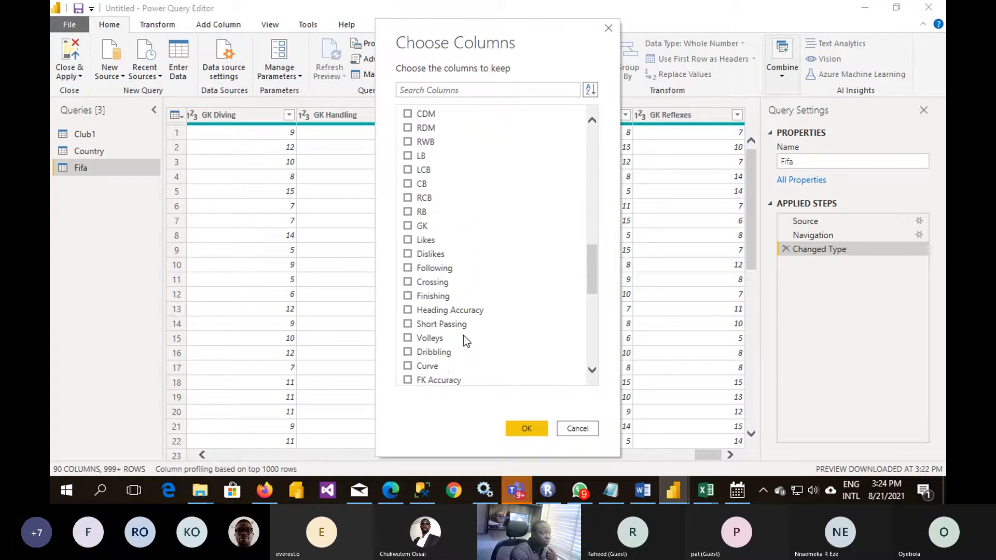
left_click(402, 239)
left_click(405, 254)
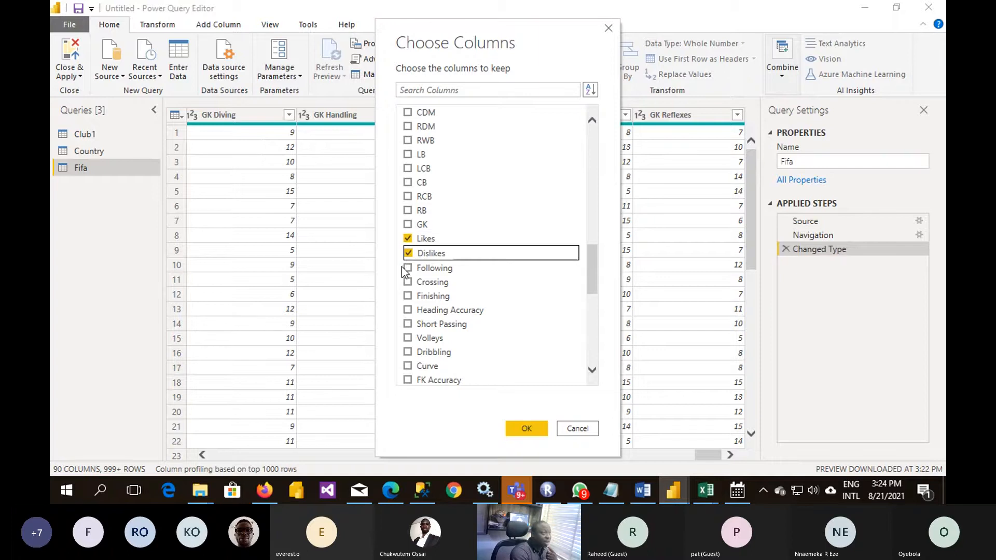
left_click(408, 268)
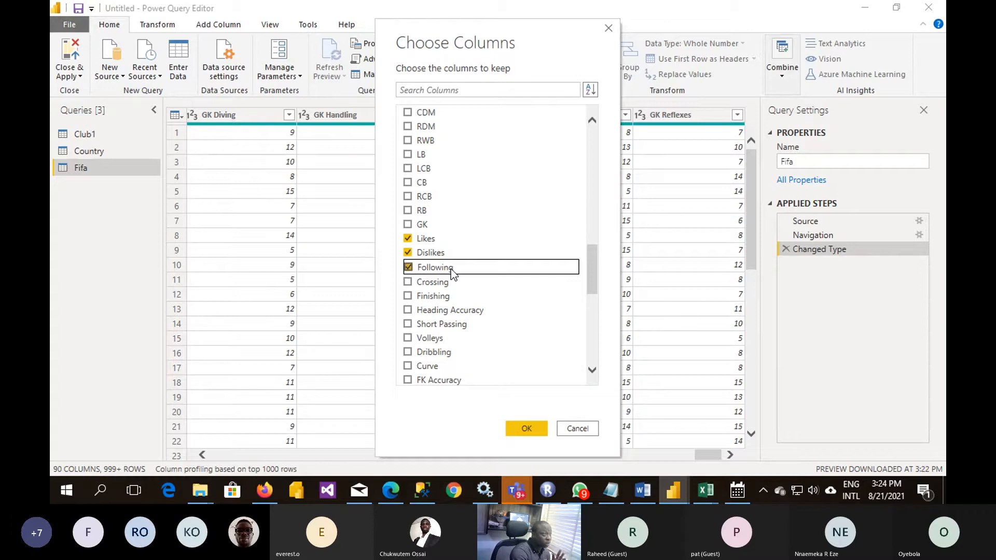
left_click(409, 283)
left_click(408, 296)
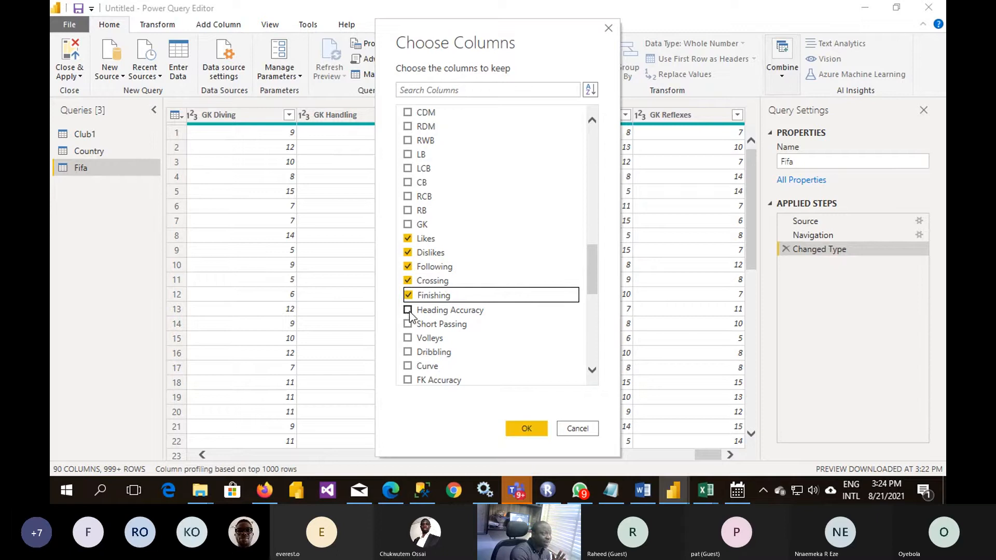
left_click(407, 310)
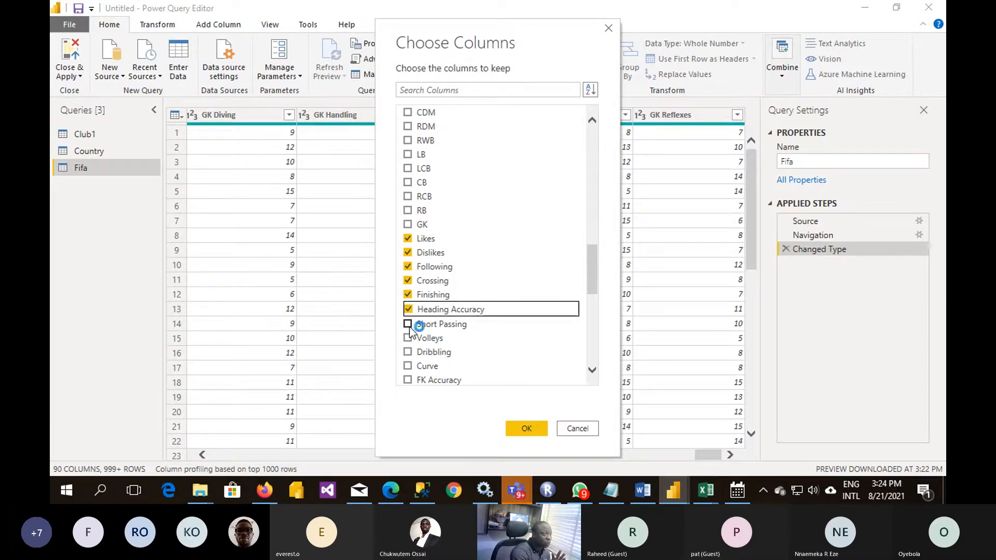
left_click(409, 325)
left_click(408, 352)
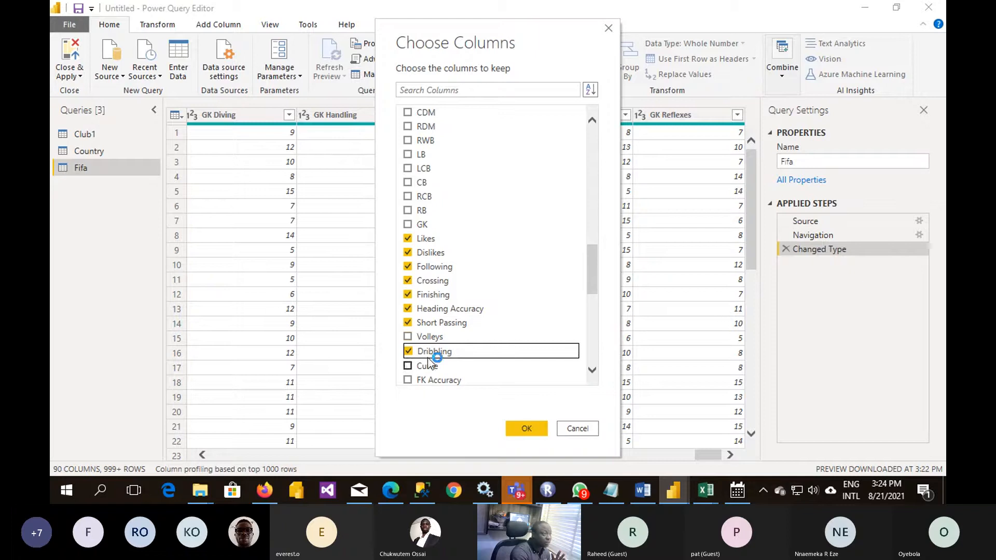
- Add FK Accuracy, Long Passing, Ball Control, Acceleration, Sprint Speed, Agility and Balance to the columns to keep
scroll(425, 347, "down", 3)
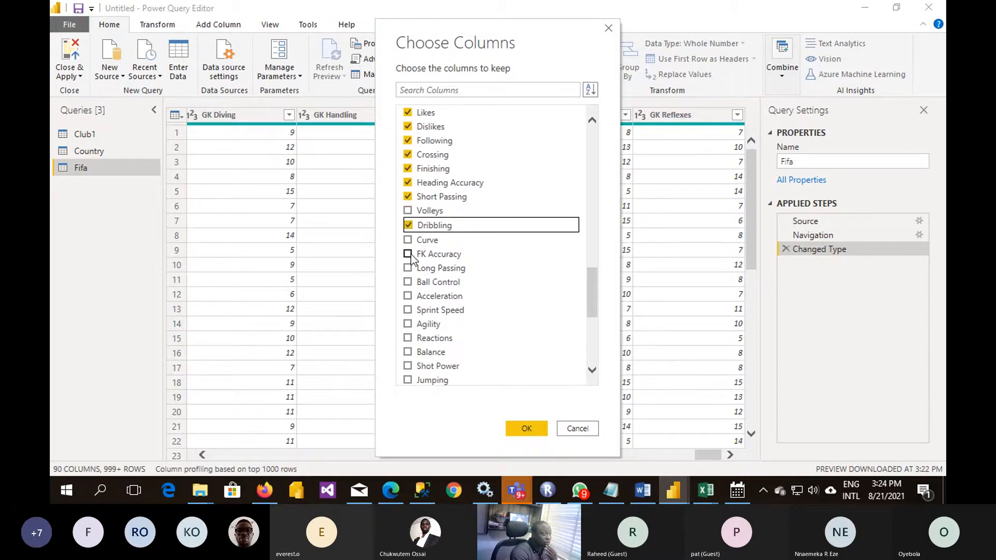
left_click(408, 253)
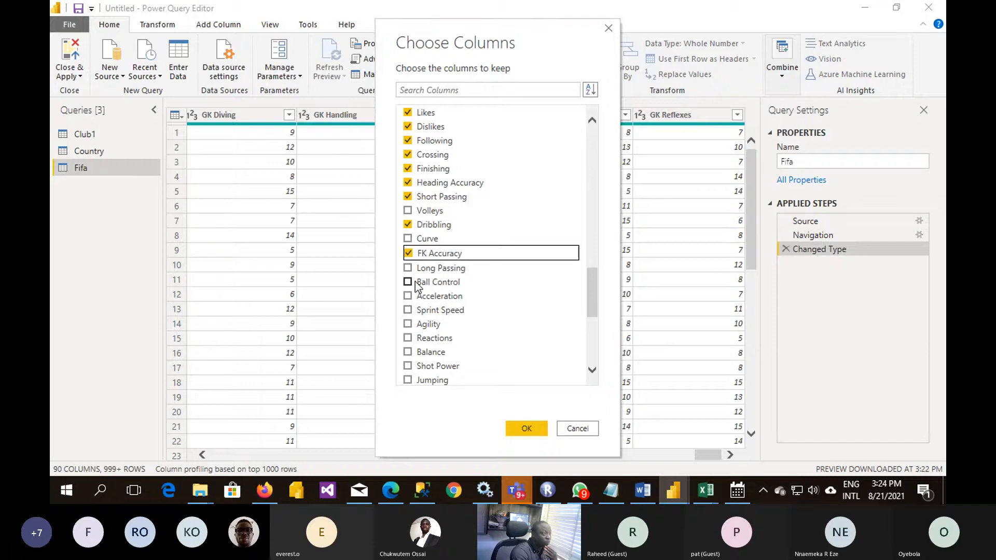
left_click(407, 267)
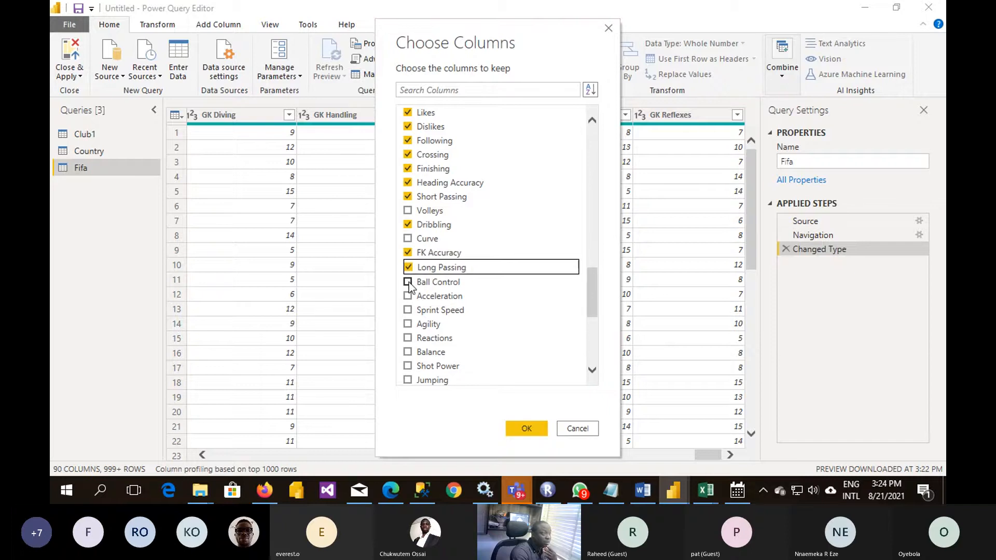
left_click(408, 283)
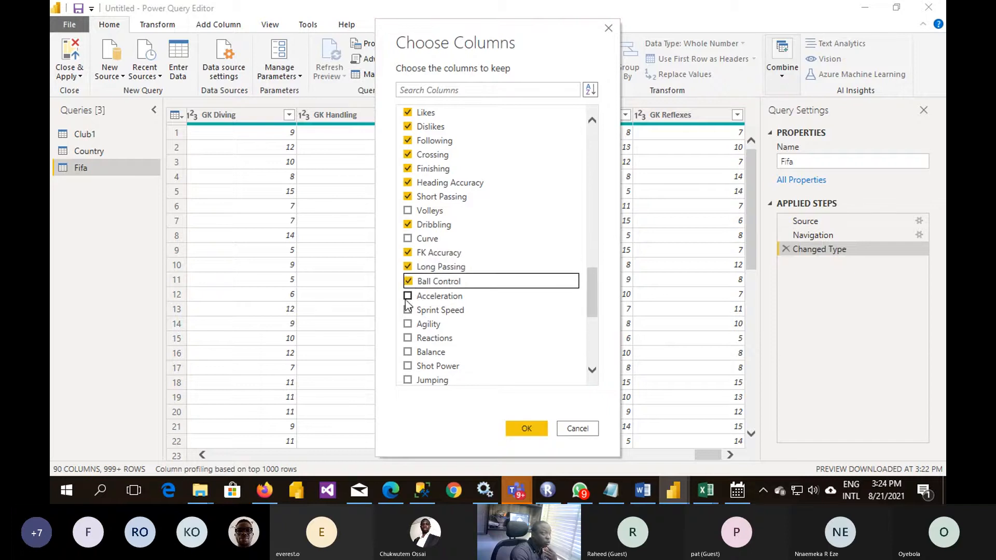
left_click(407, 296)
left_click(408, 310)
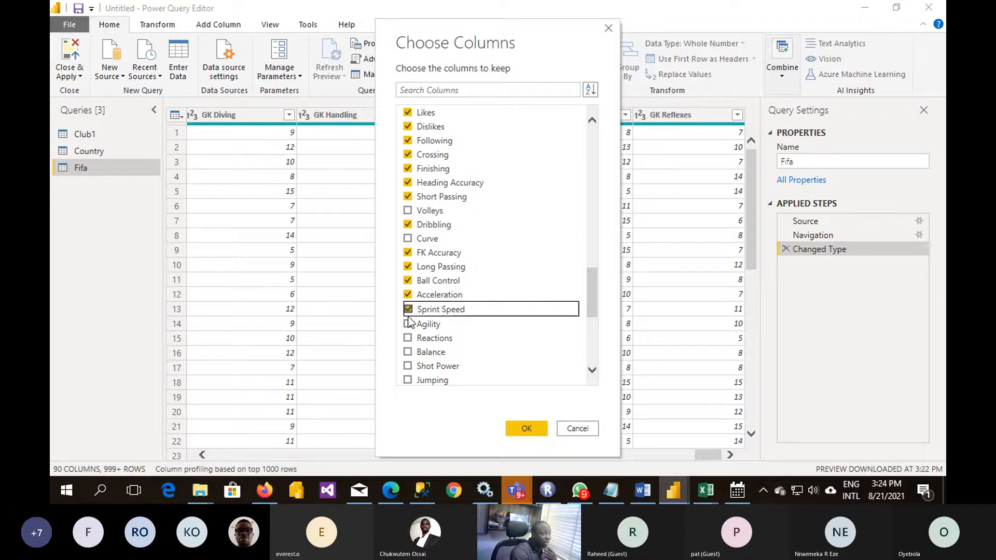
left_click(408, 324)
left_click(408, 352)
- Add Stamina, Strength and Aggression to the columns to keep and apply the column selection to the Fifa query
scroll(424, 358, "down", 2)
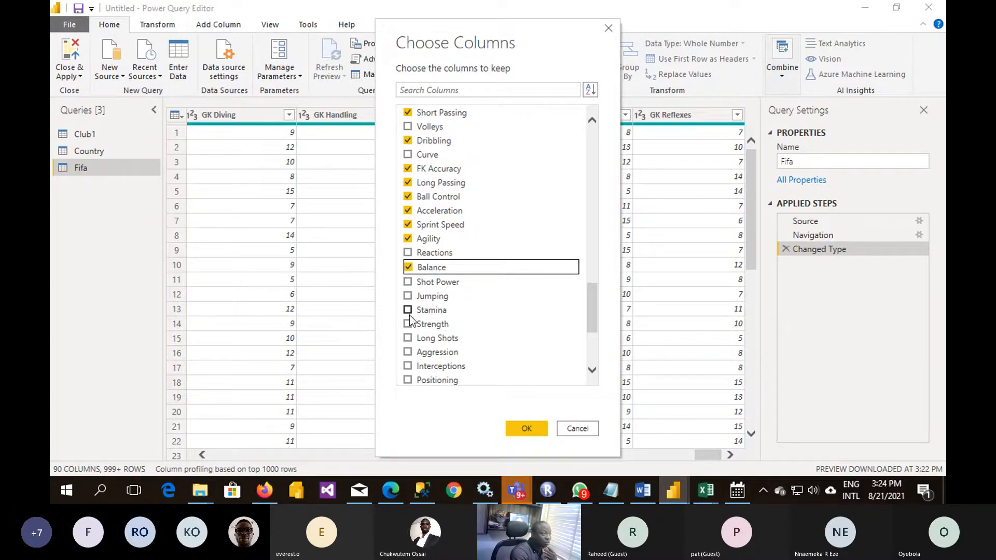
left_click(408, 310)
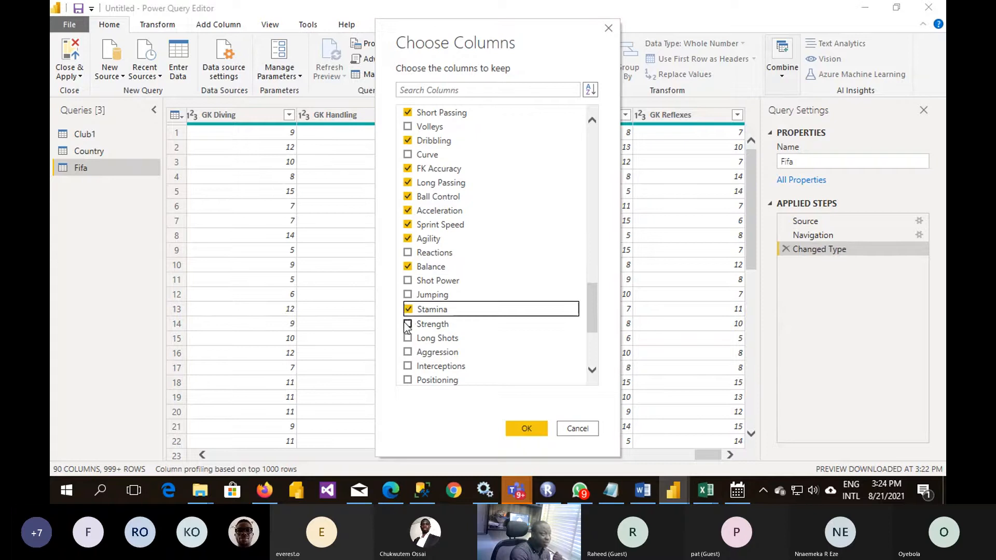
left_click(409, 323)
scroll(451, 336, "down", 2)
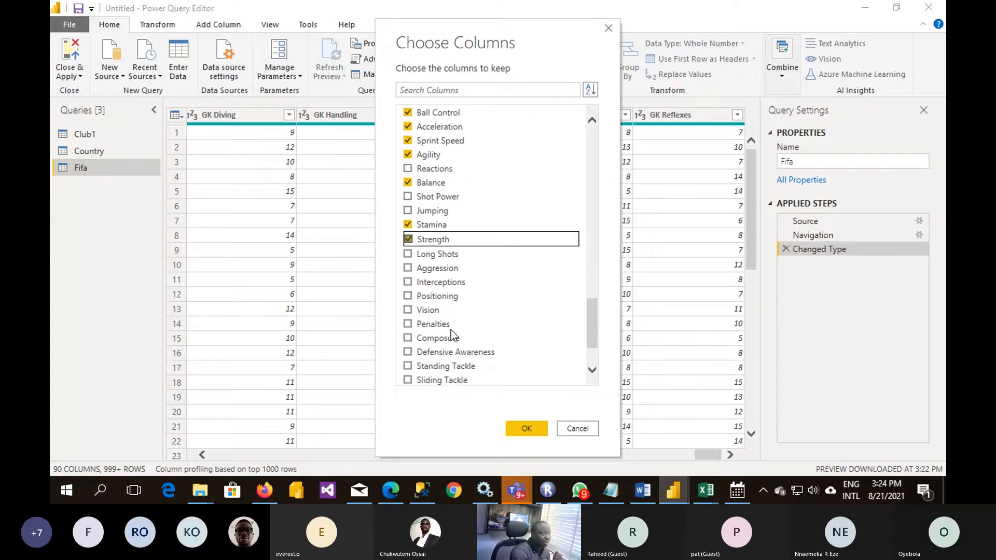
left_click(408, 268)
scroll(420, 325, "down", 2)
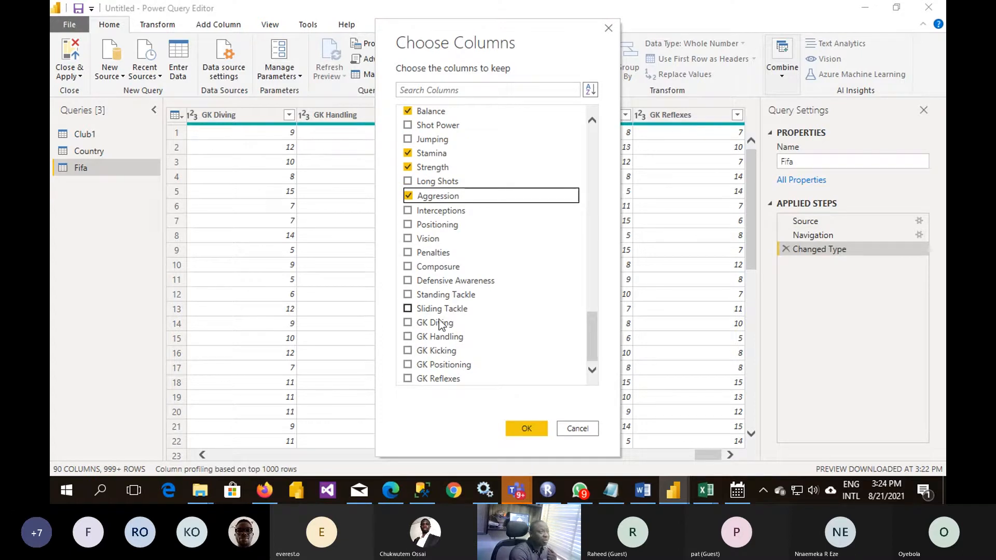
left_click(520, 429)
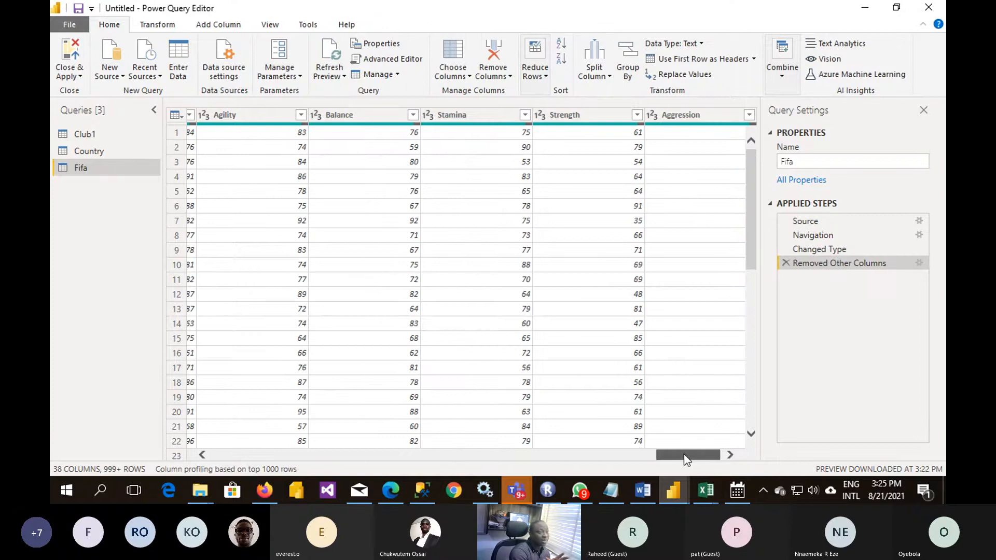
- Review the reduced Fifa table back to its Name column and display the Country query
left_click_drag(683, 453, 164, 470)
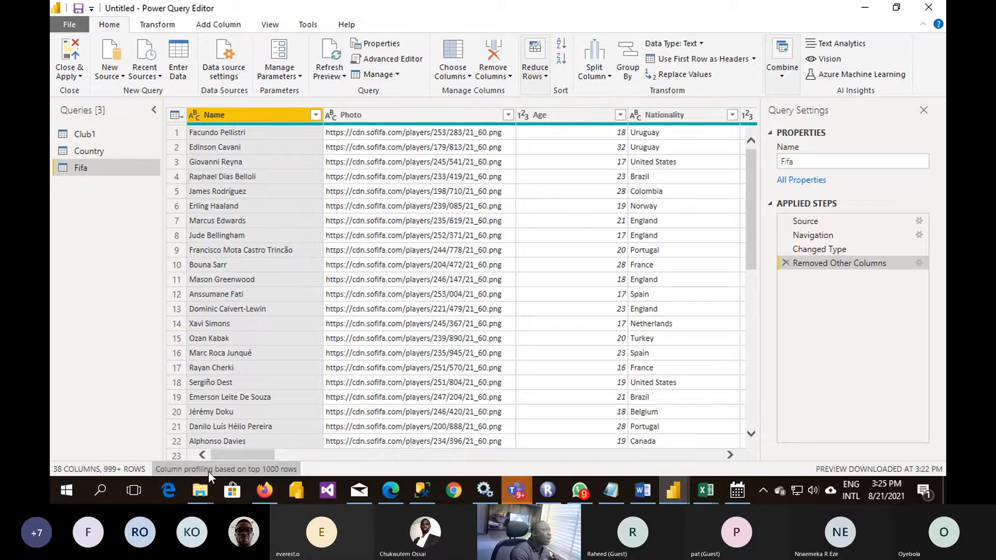
left_click(106, 151)
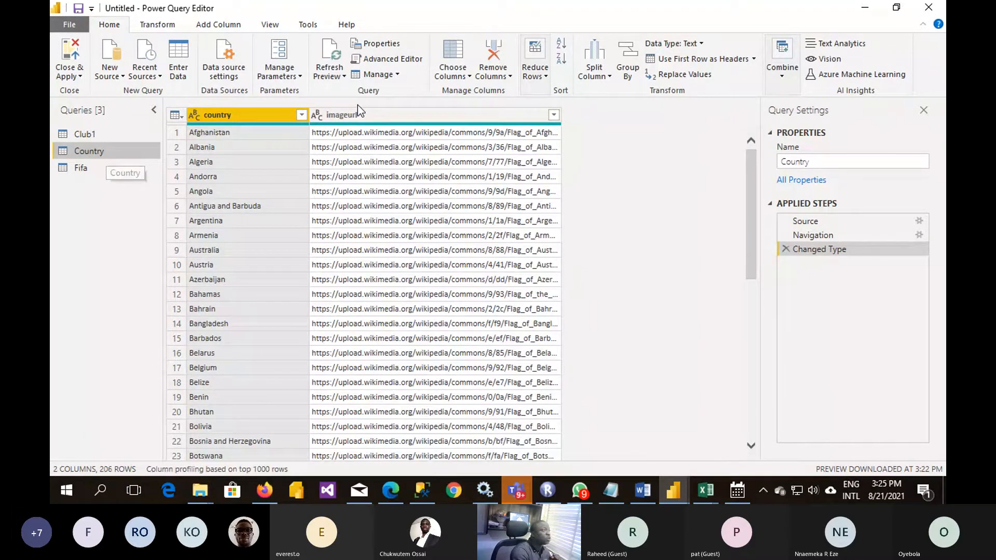
- Merge the Fifa query with the Country query, matching Nationality to country with a Left Outer join
left_click(82, 168)
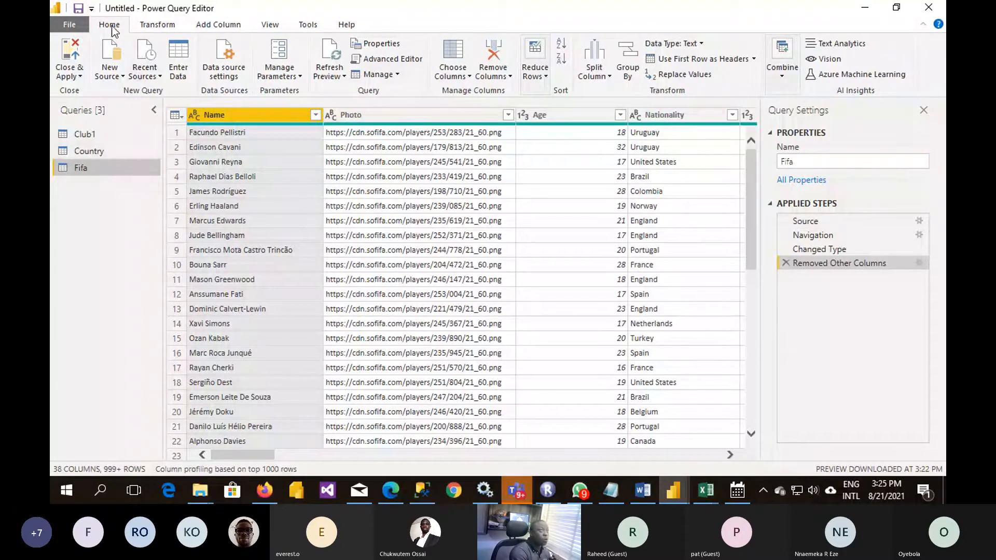
left_click(780, 79)
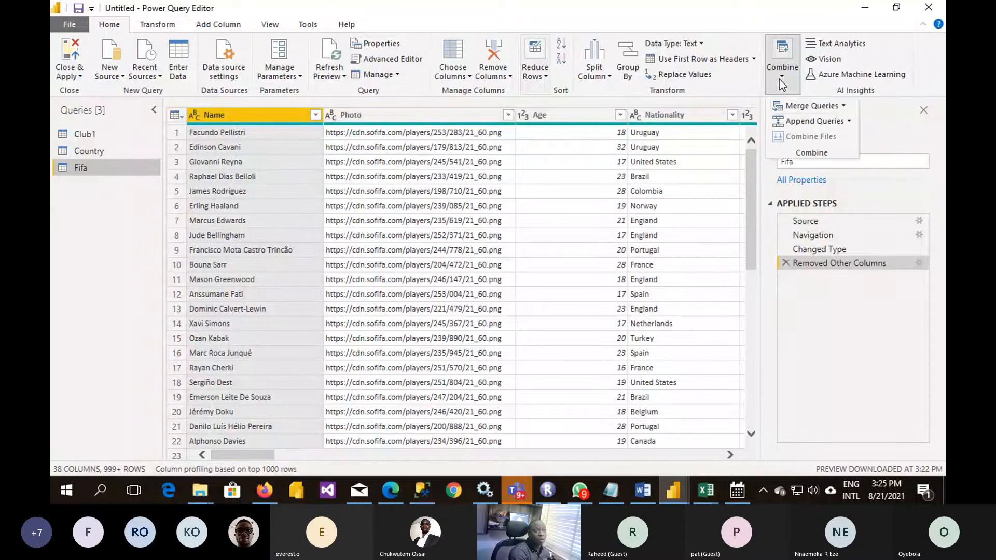
left_click(821, 109)
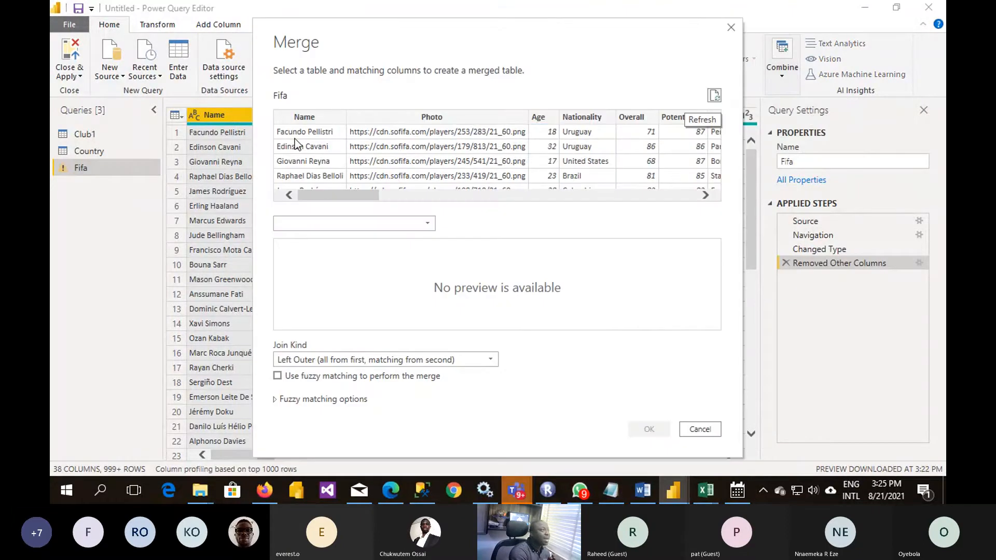
left_click(431, 226)
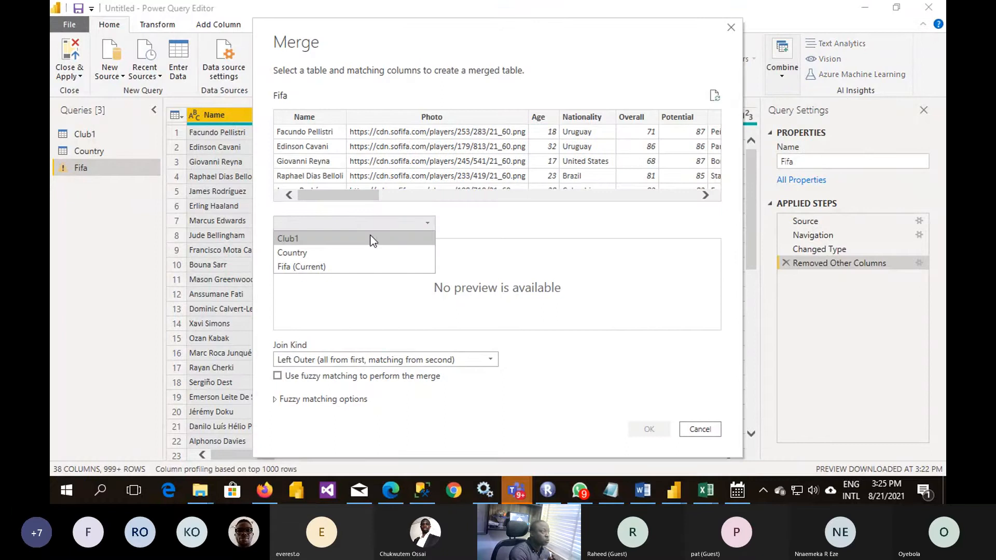
left_click(327, 250)
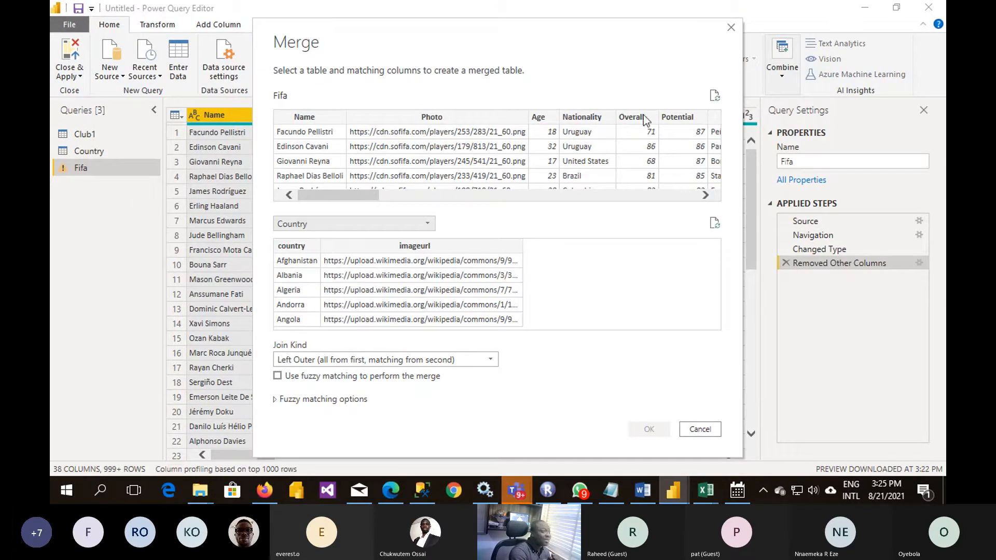
left_click(302, 247)
left_click(587, 116)
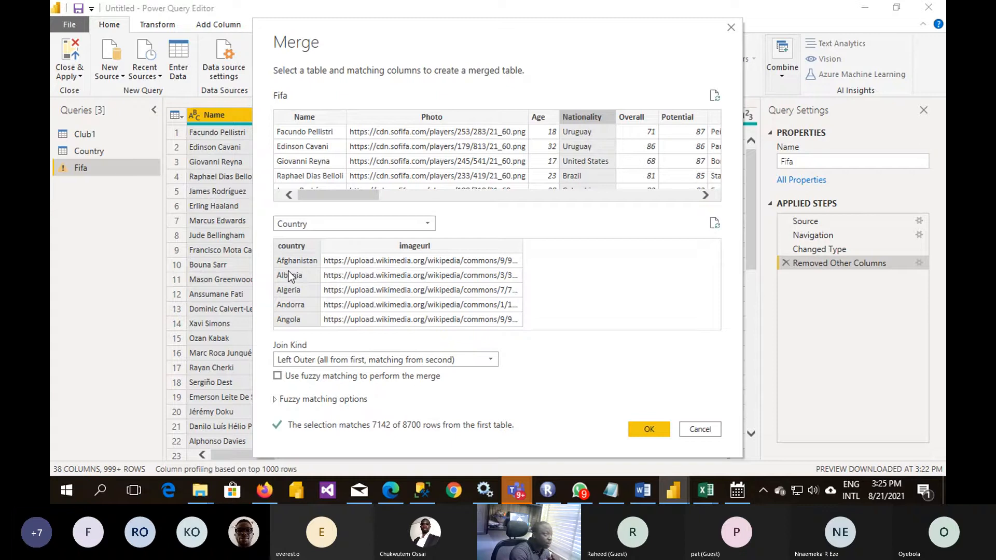
left_click(648, 430)
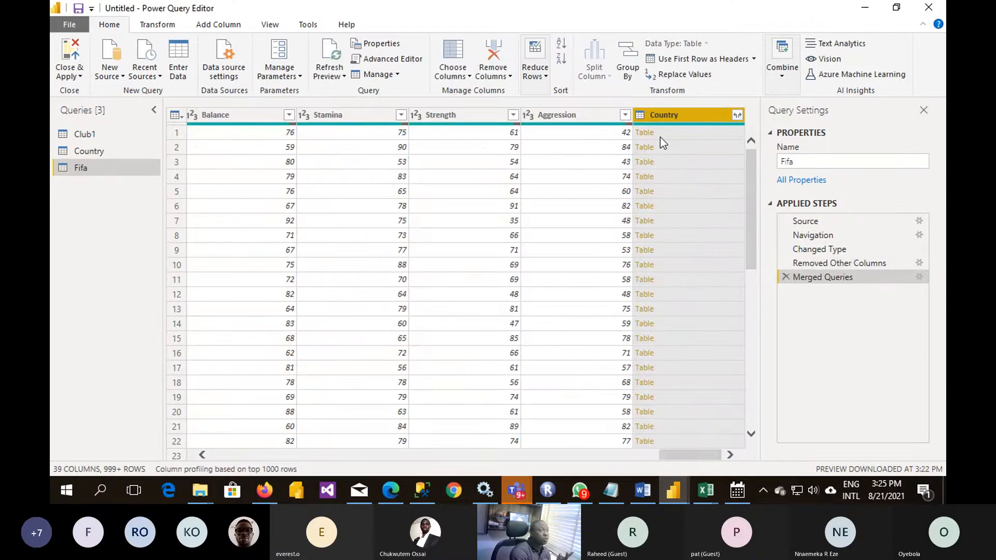
- Expand the merged Country column to imageurl only, keeping the original column name as prefix
left_click(737, 115)
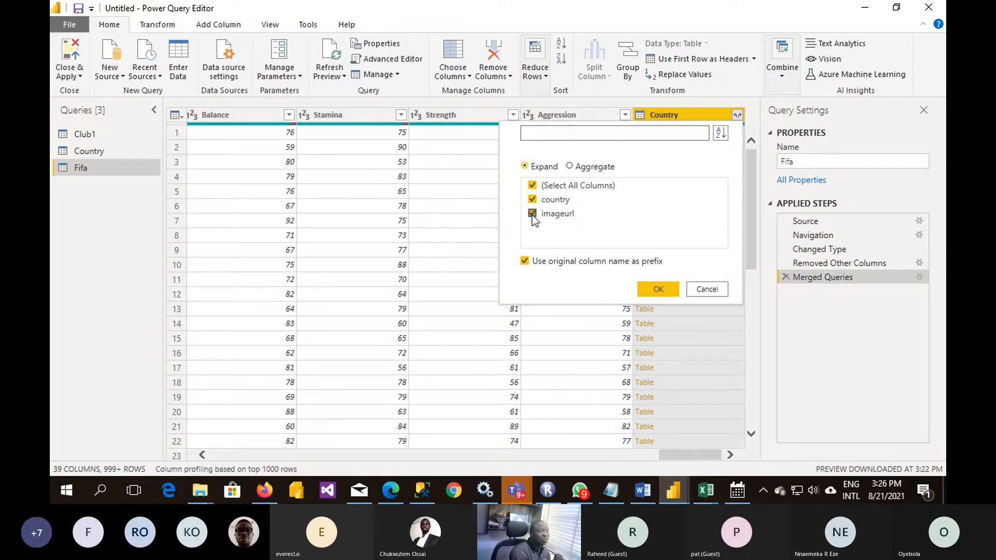
left_click(532, 200)
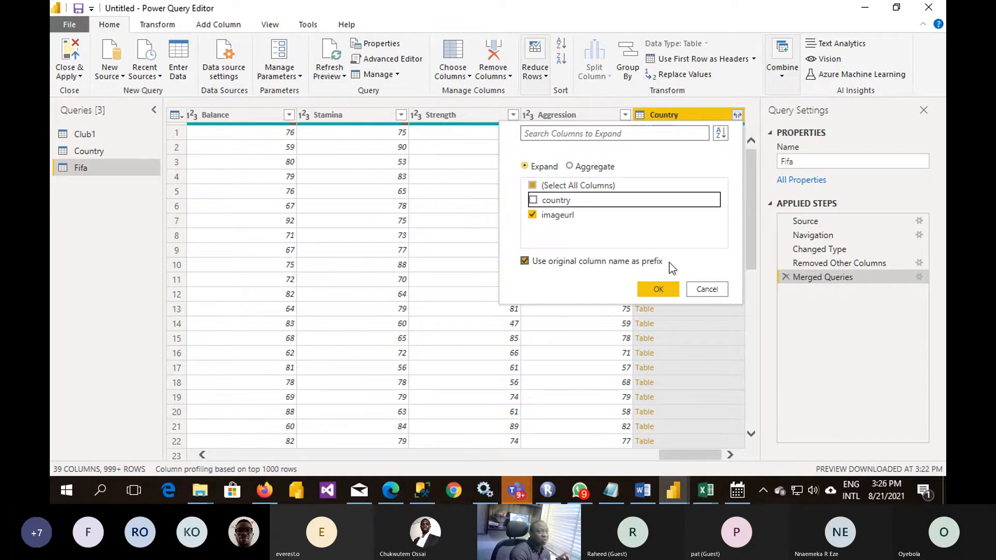
left_click(665, 285)
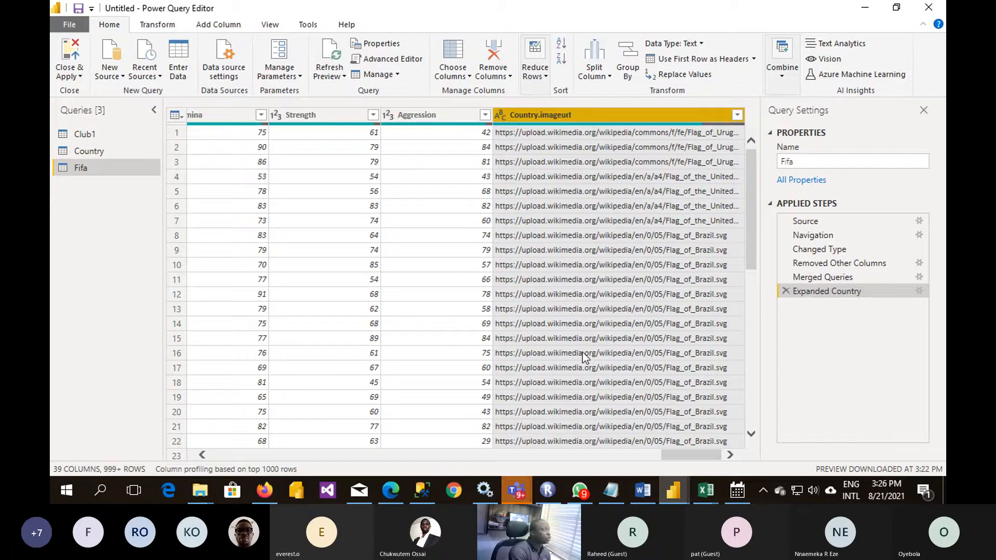
- Disable loading of the Country query into the report
left_click(81, 152)
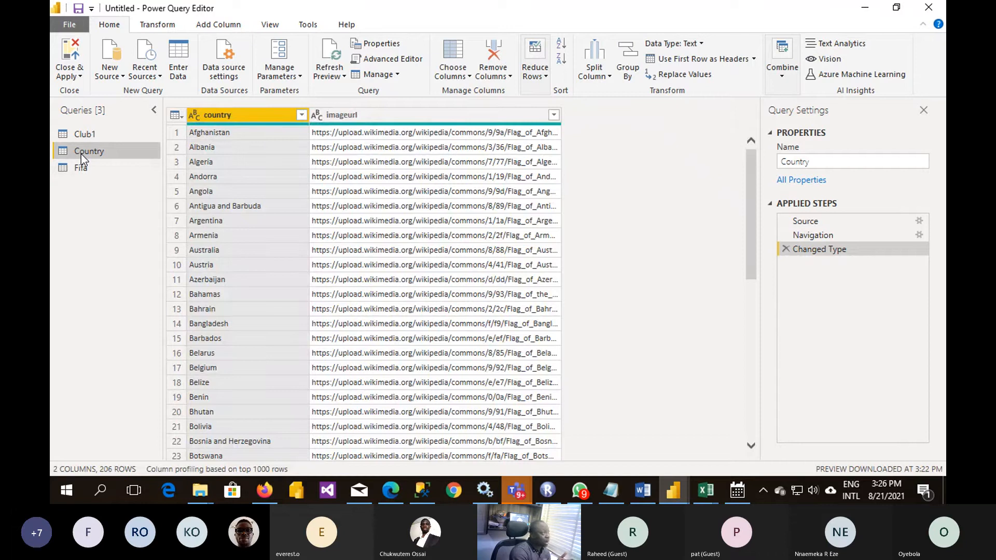
right_click(81, 154)
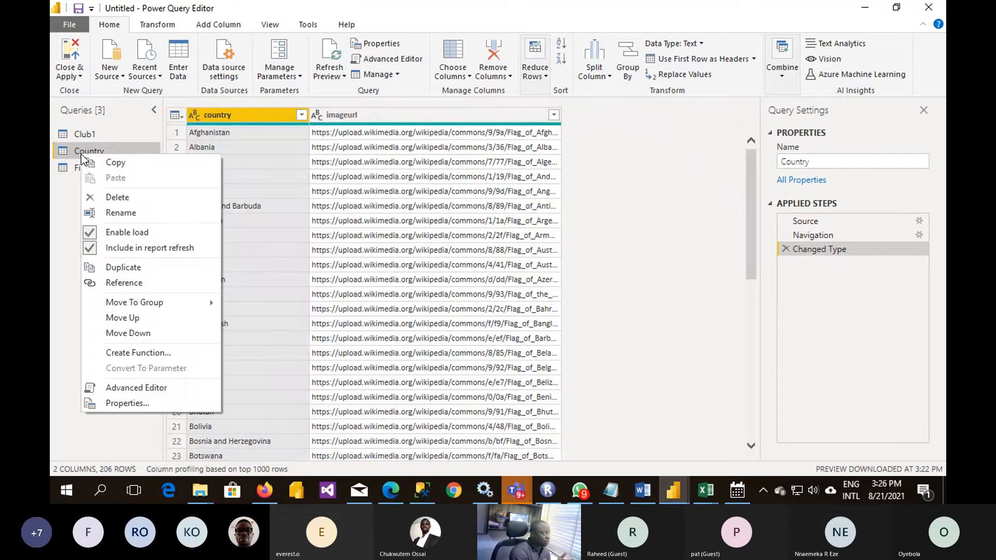
left_click(89, 236)
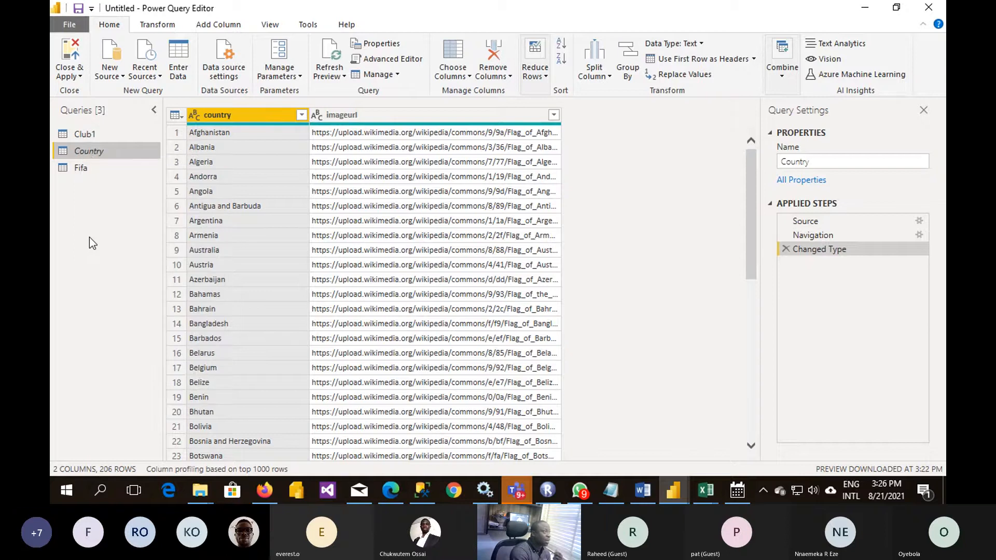
- Examine the Fifa, Country and Club1 queries, comparing the Club1 columns with the Club column in Fifa
left_click(85, 170)
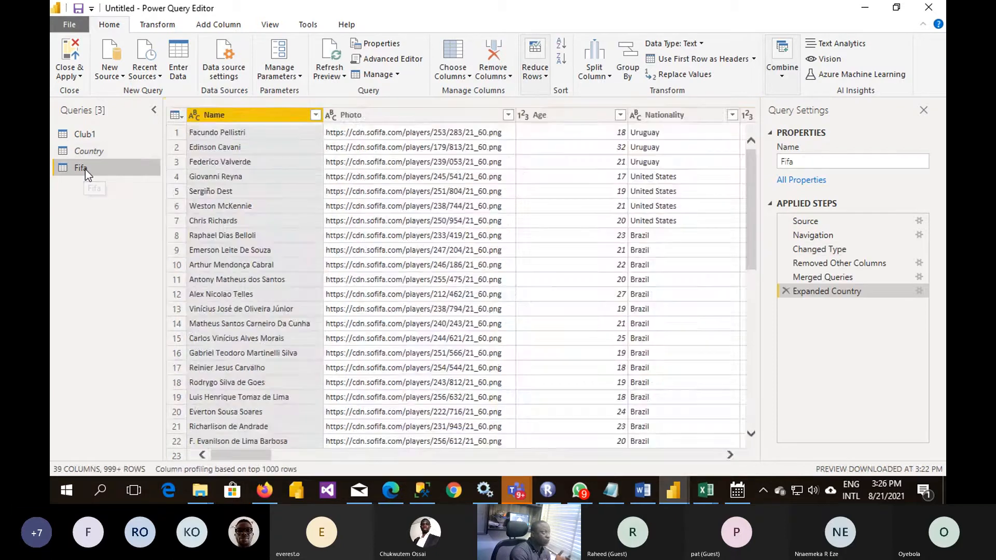
left_click(104, 152)
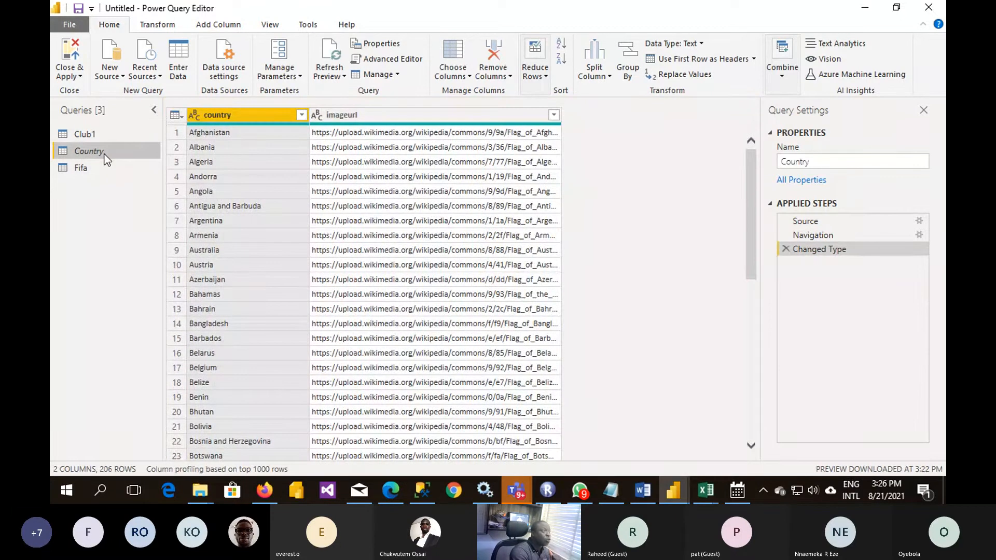
left_click(89, 135)
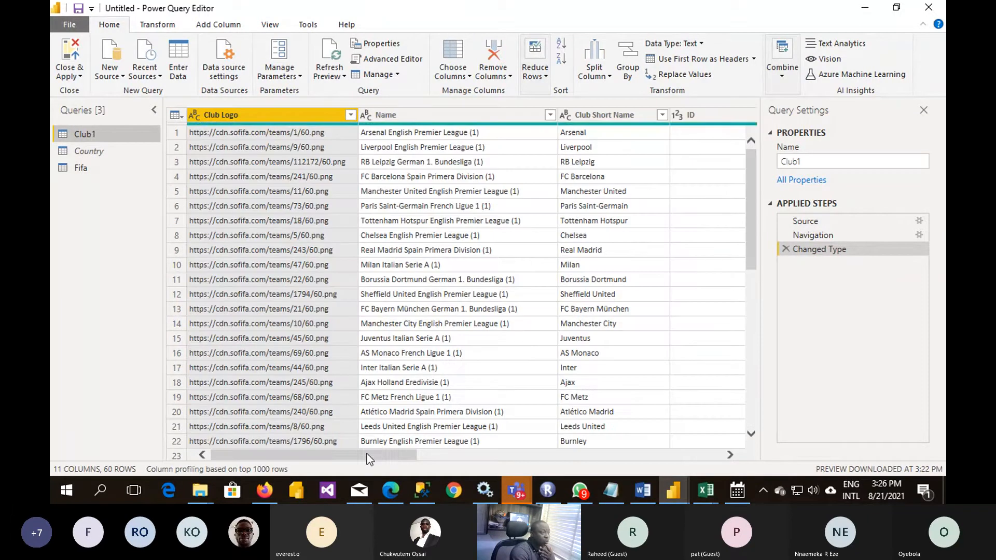
left_click_drag(366, 453, 584, 468)
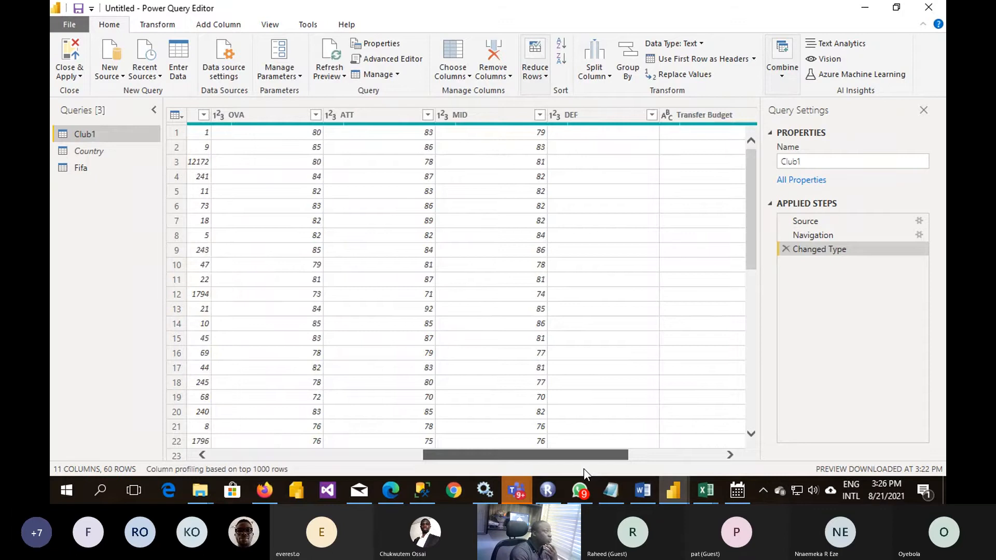
left_click(119, 168)
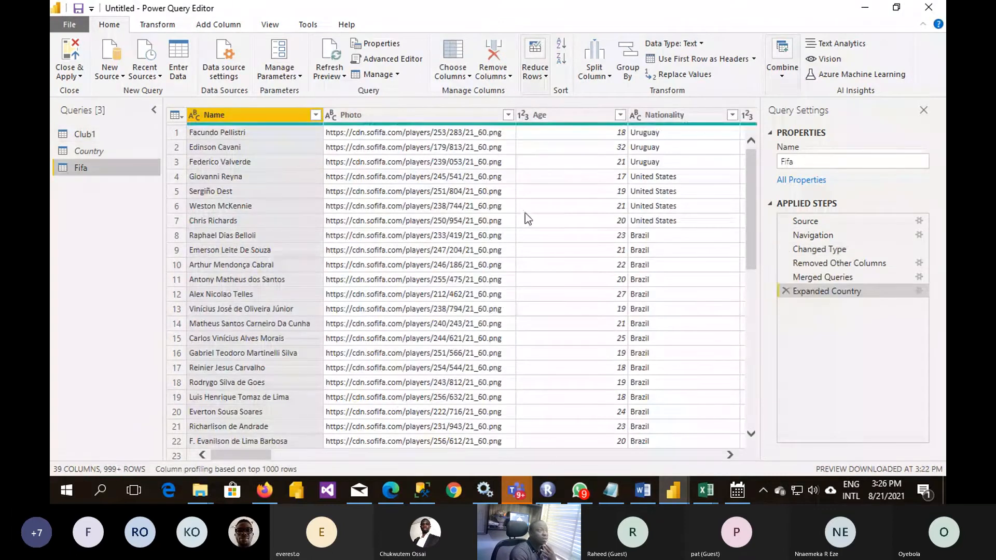
left_click(440, 458)
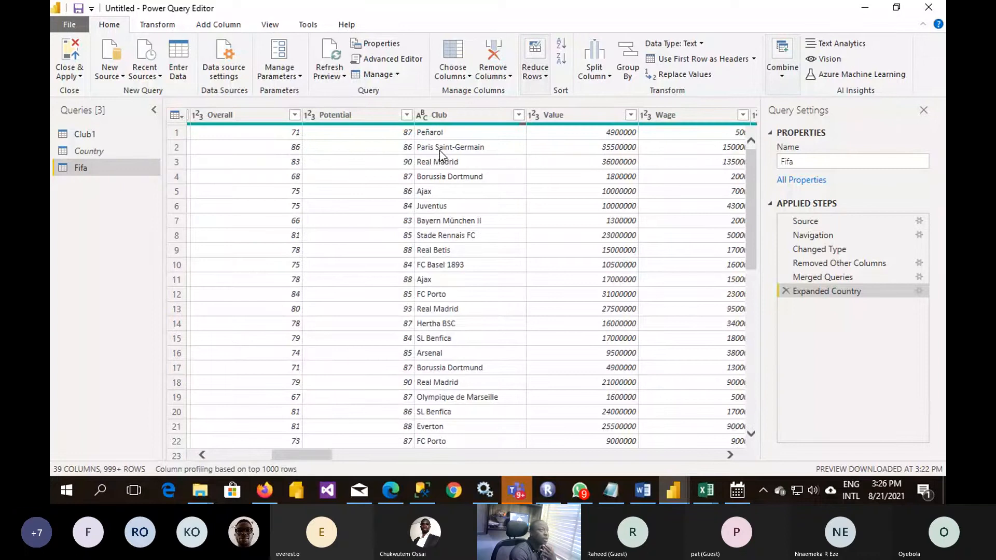
left_click(438, 189)
left_click(445, 247)
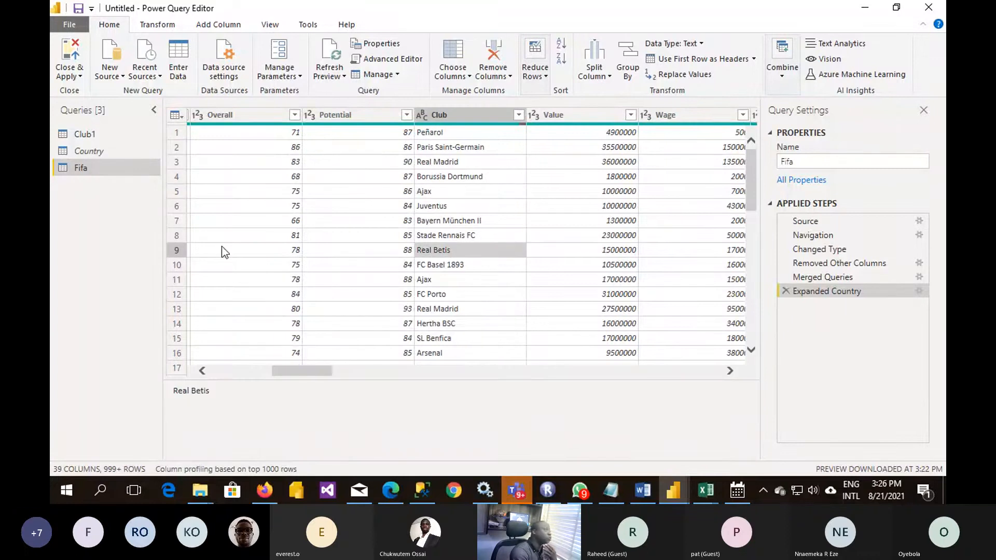
left_click(95, 132)
left_click(92, 166)
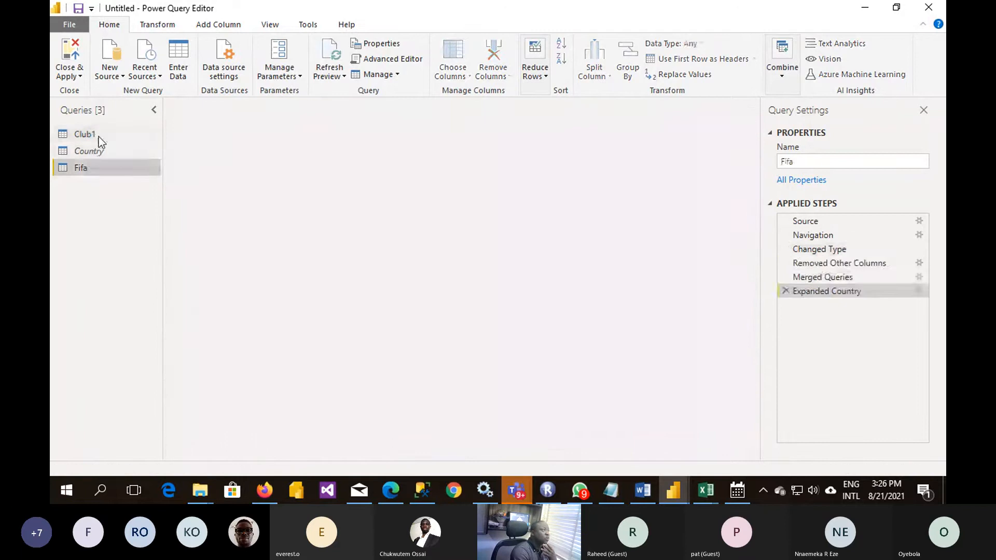
- Rename the Club1 query as Club and apply the query changes to the report, closing the editor
left_click(99, 136)
left_click(825, 161)
key("BackSpace")
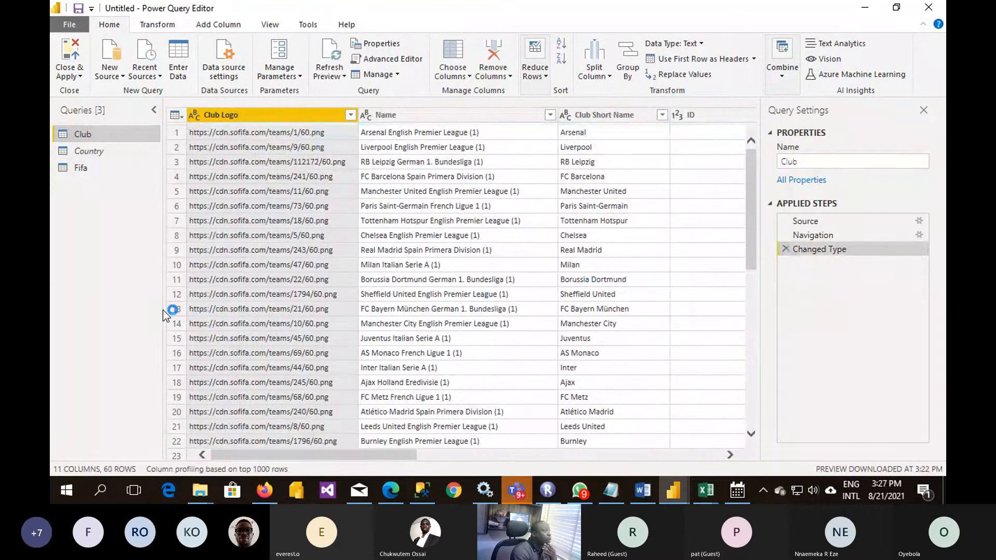
left_click(80, 77)
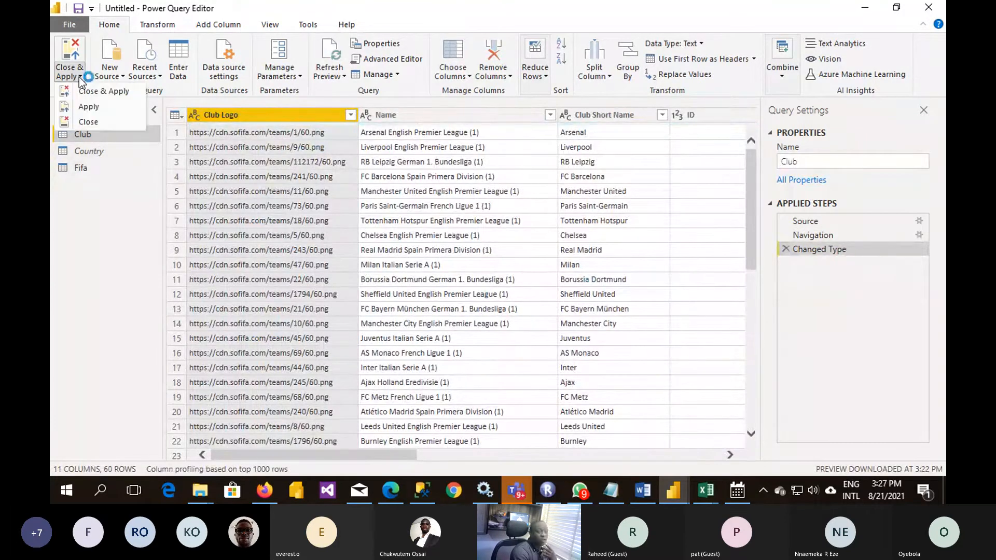
left_click(112, 94)
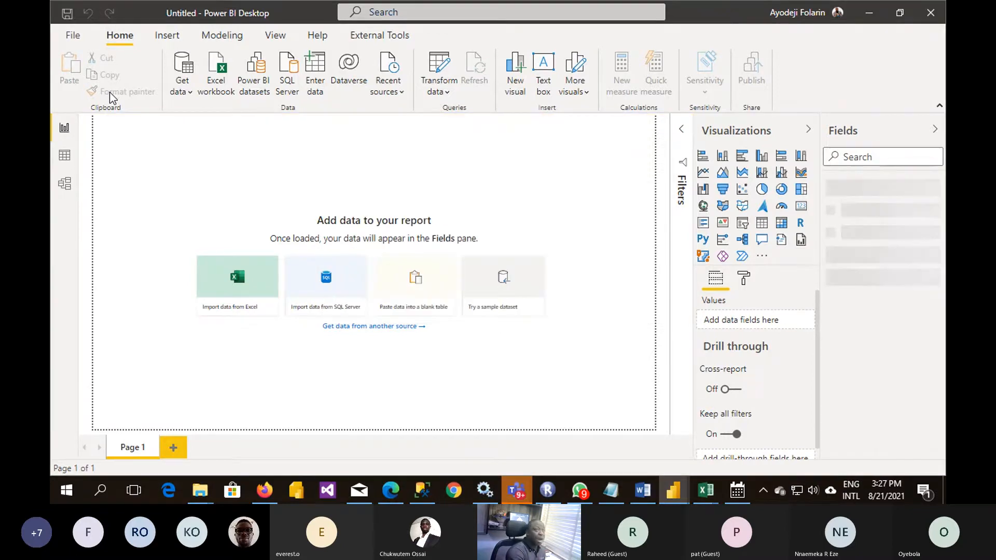
- Rename the first report page as Dashboard
double_click(129, 448)
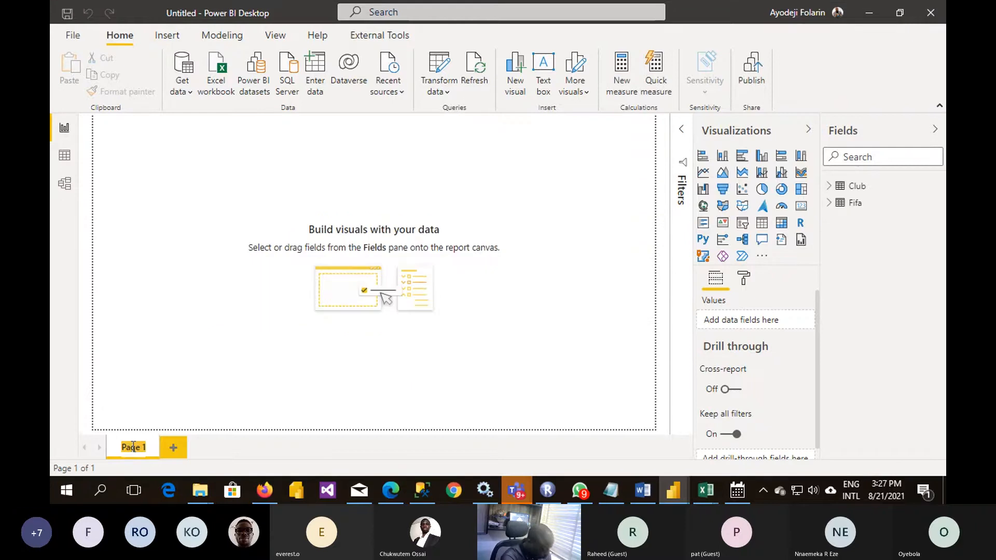
type("D")
type("ashboar")
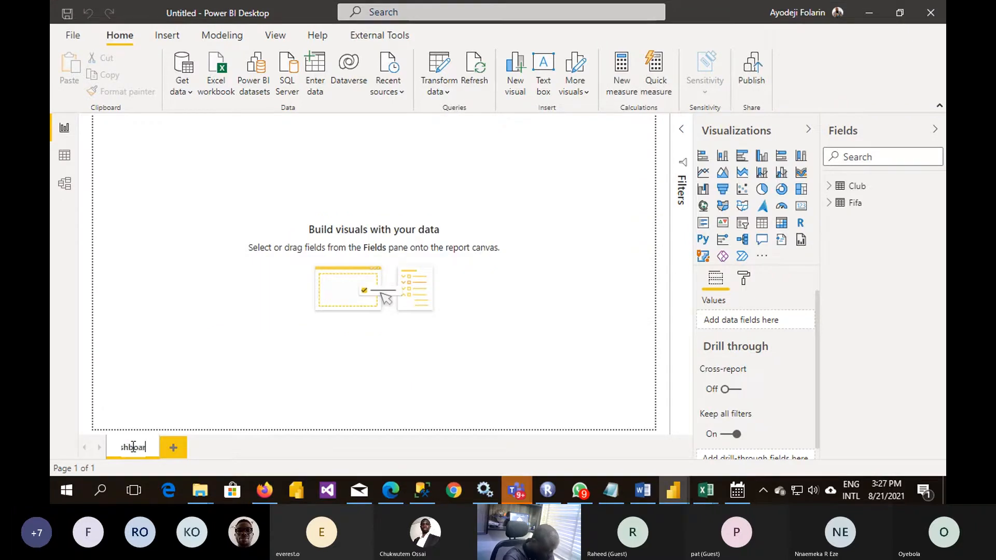
type("d")
key("Return")
- Add two more report pages named Club and Player
left_click(190, 449)
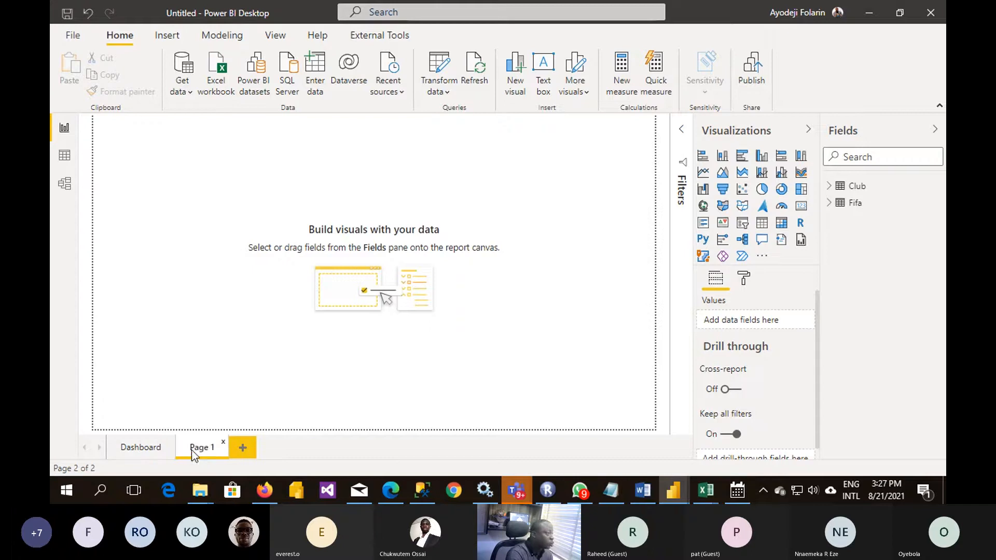
double_click(193, 449)
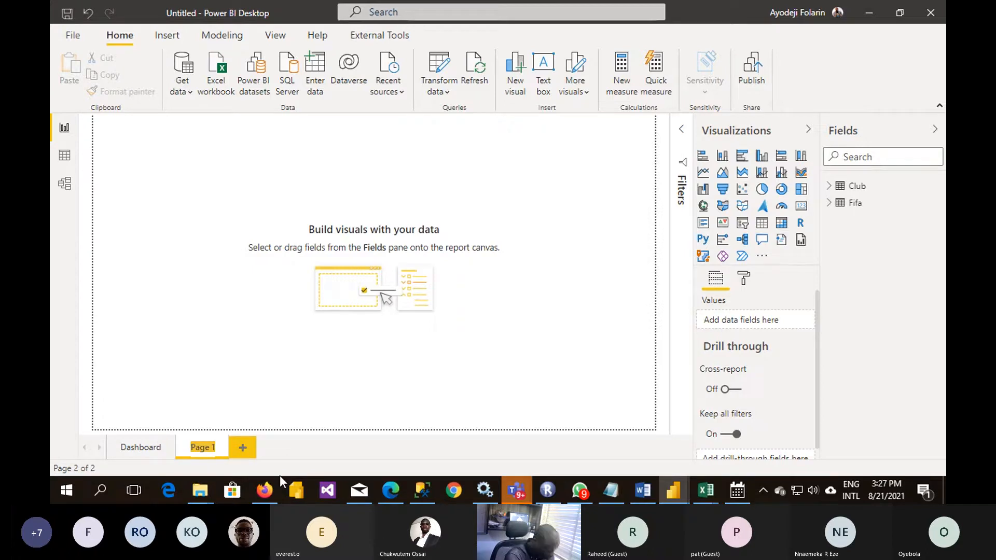
type("Club")
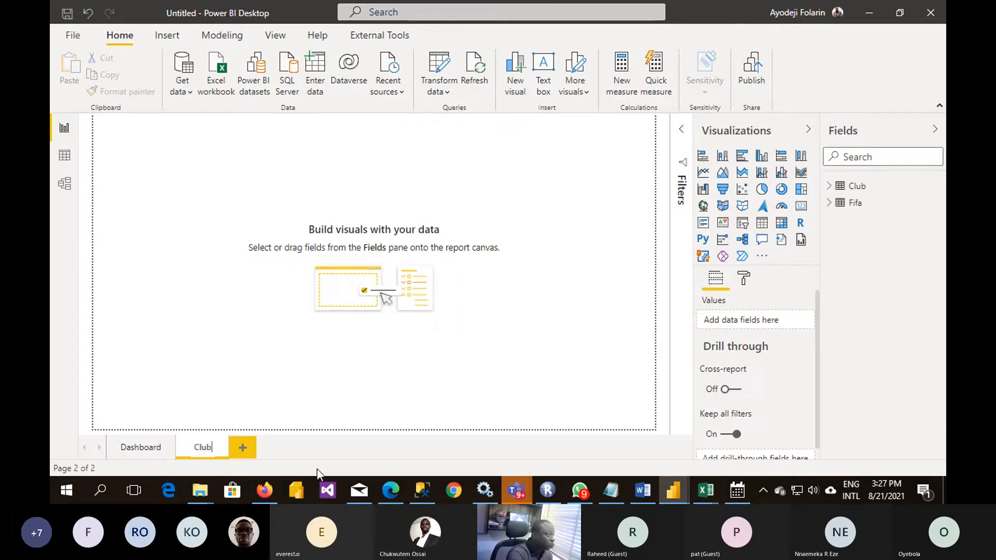
left_click(242, 449)
double_click(244, 450)
left_click(245, 449)
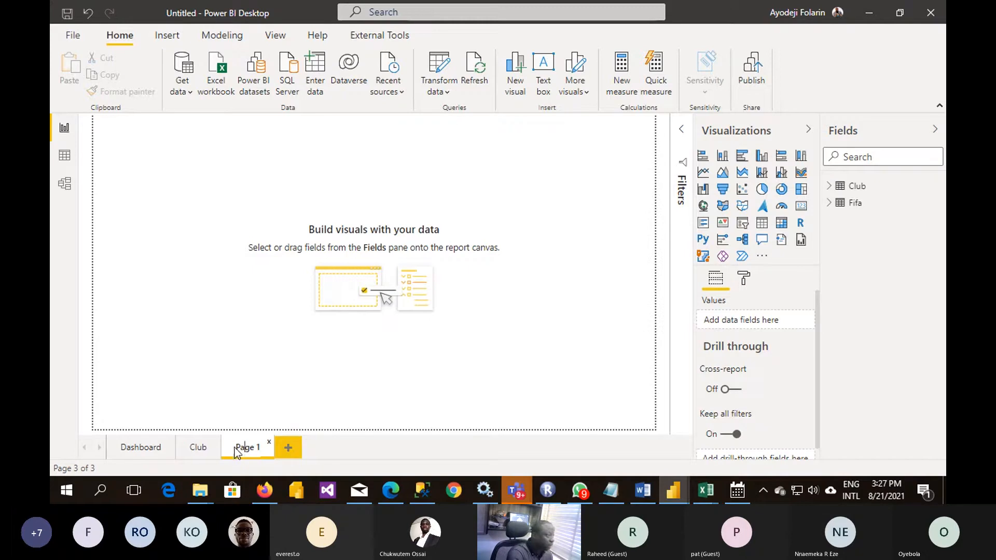
left_click_drag(238, 447, 302, 463)
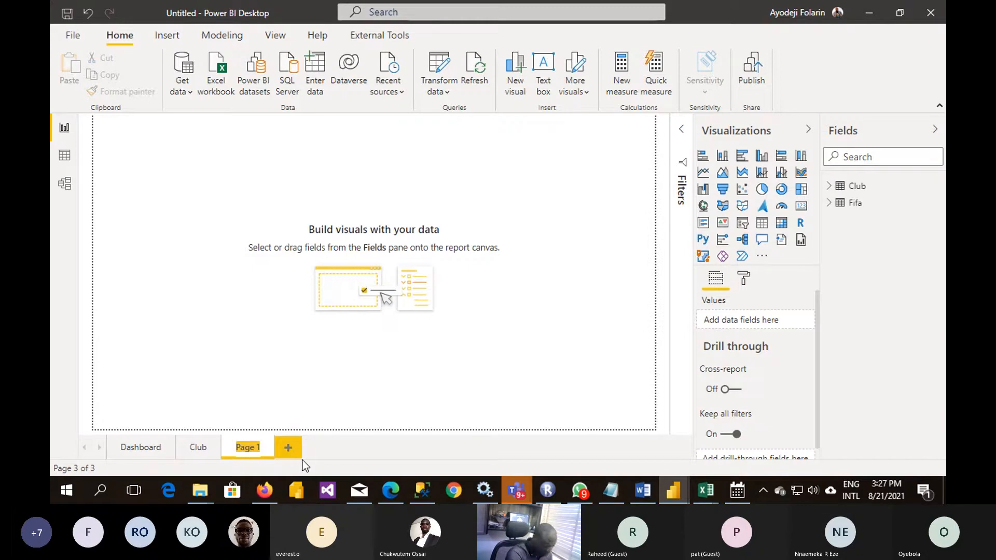
type("Player")
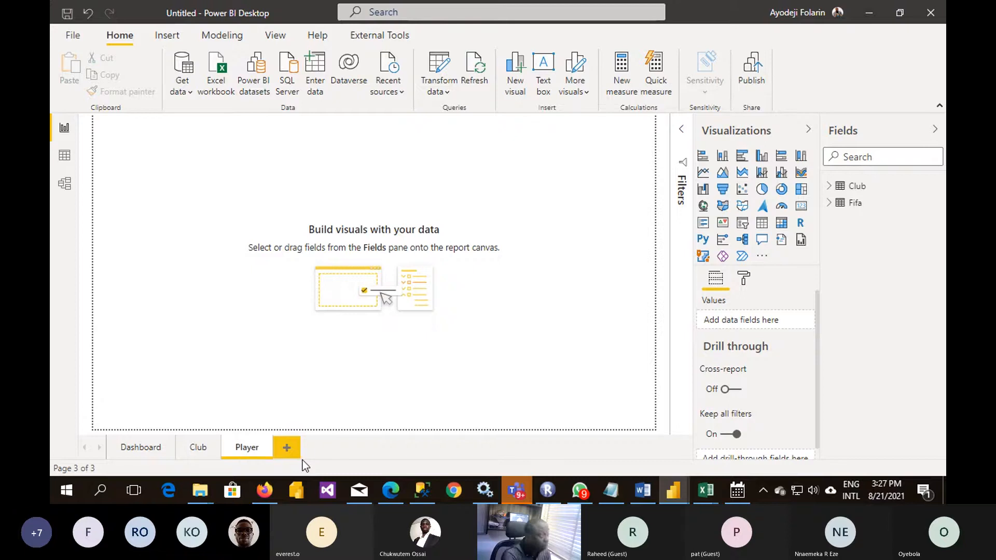
left_click(142, 171)
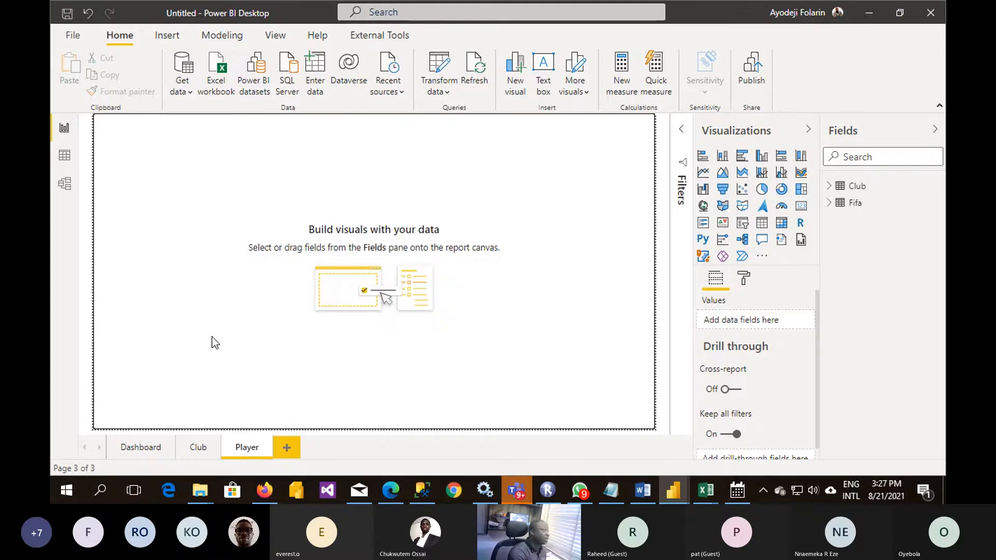
- Create a relationship from Club Short Name in the Club table to Club in the Fifa table, placing the two tables closer together
left_click(141, 448)
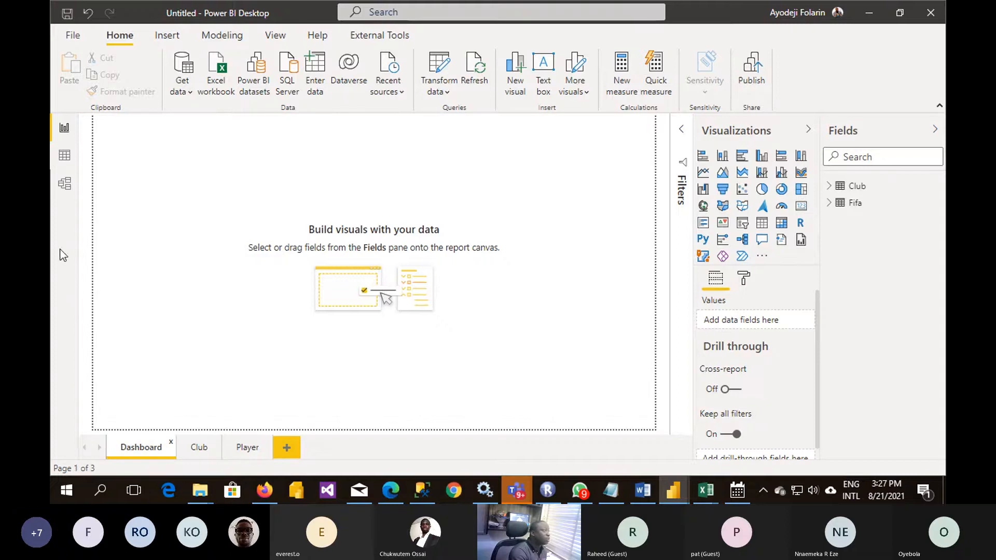
left_click(65, 184)
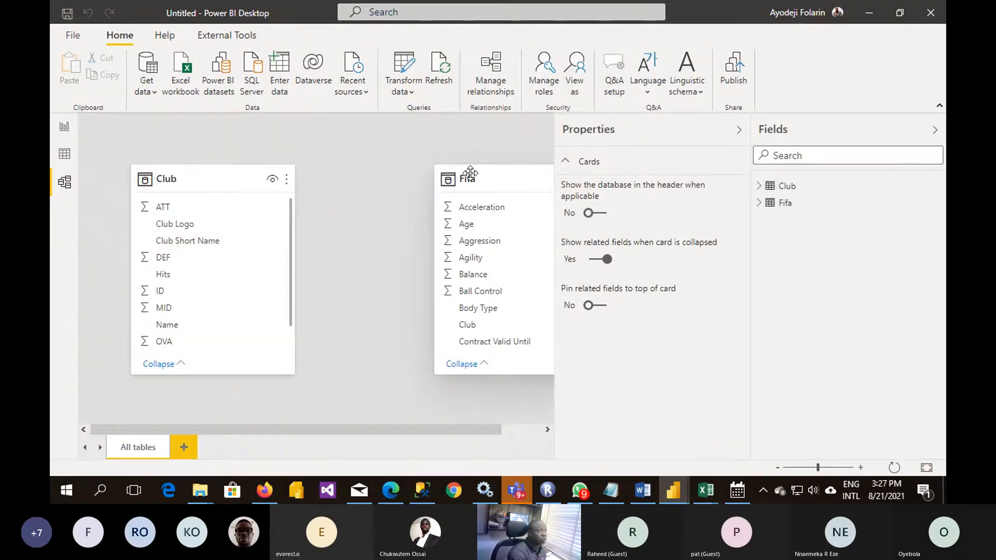
left_click_drag(473, 173, 413, 170)
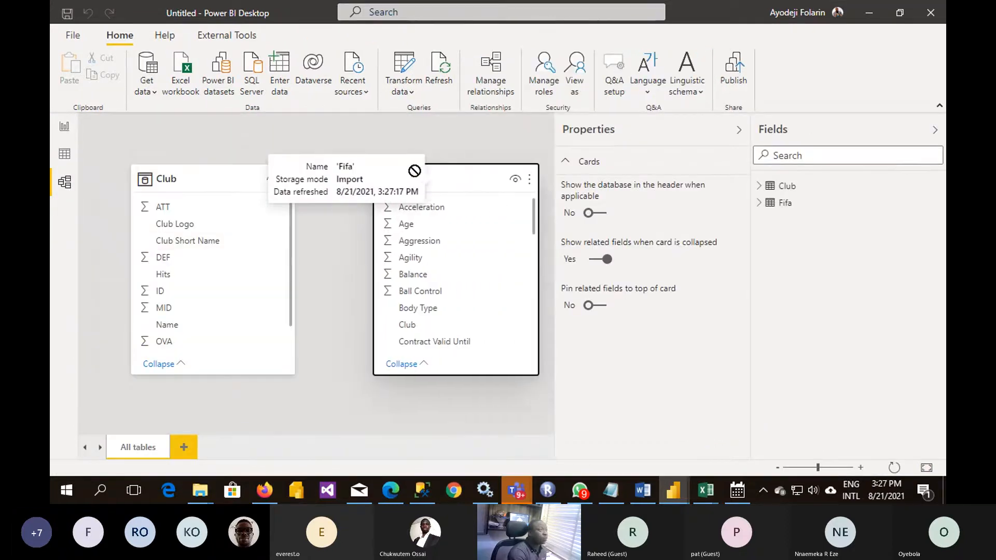
left_click(210, 175)
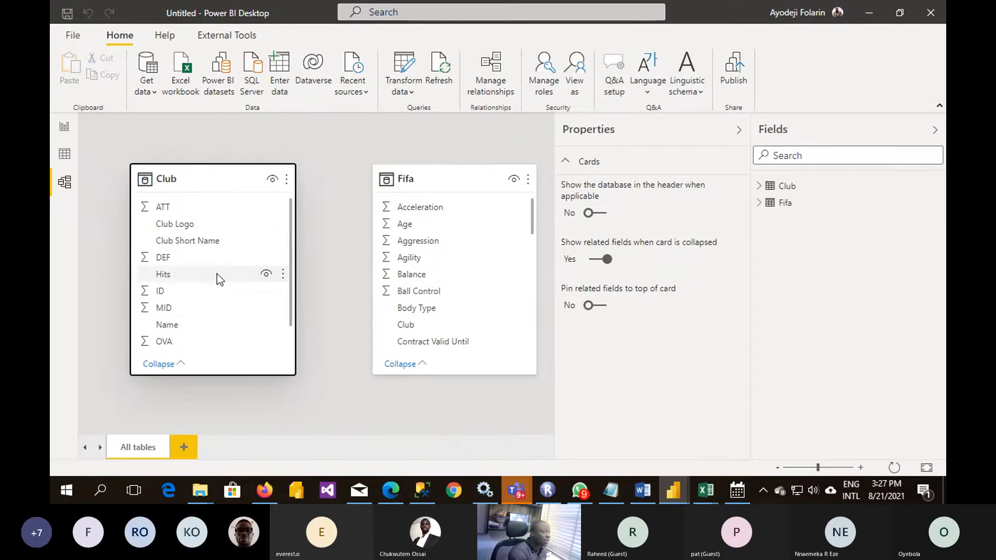
left_click(204, 246)
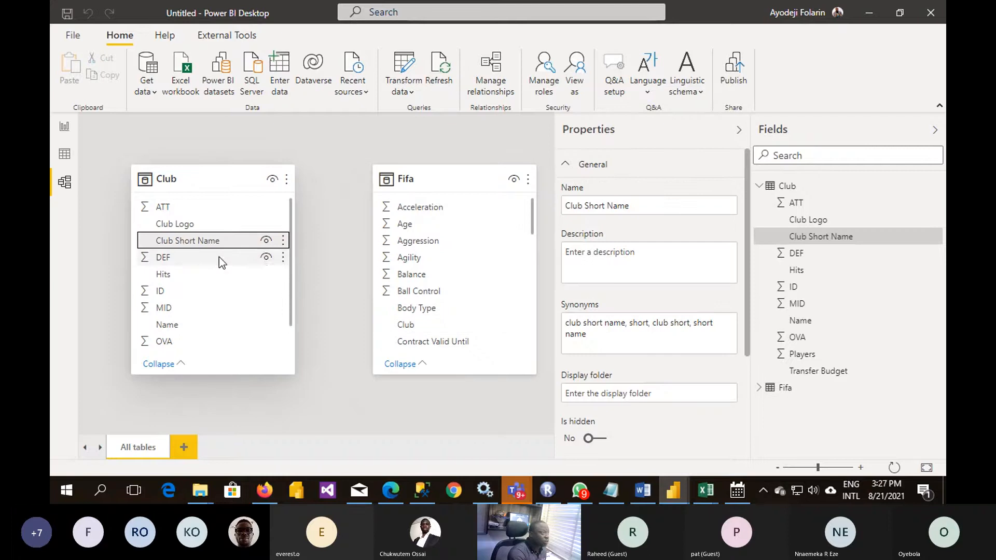
left_click_drag(198, 239, 453, 324)
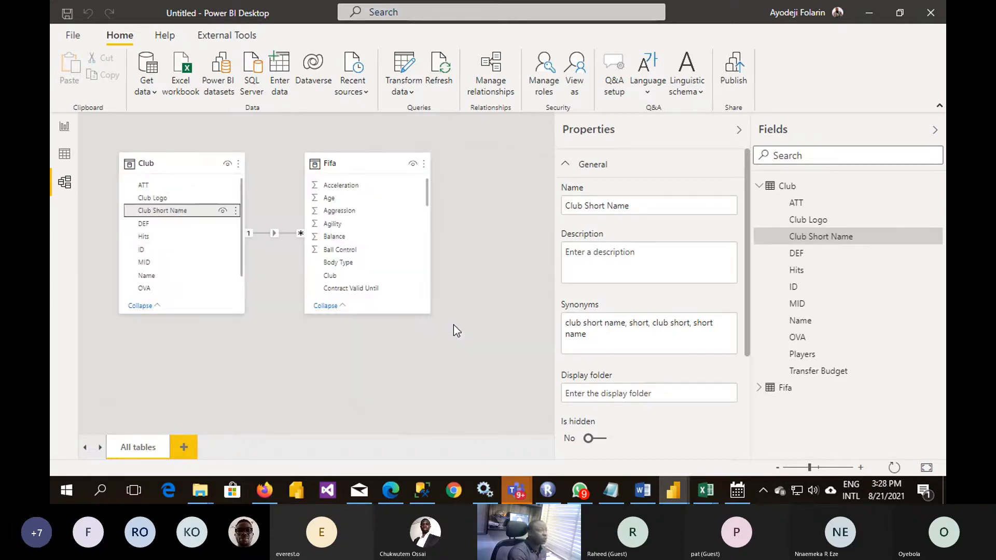
- Compare the Club Short Name column of the Club table with the Club column of the Fifa table in the data
left_click(69, 161)
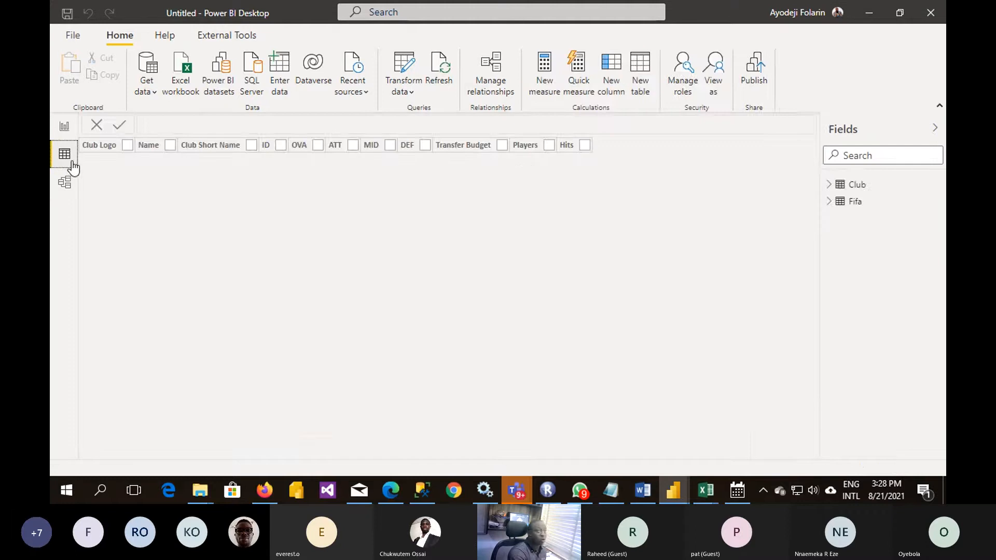
left_click(863, 190)
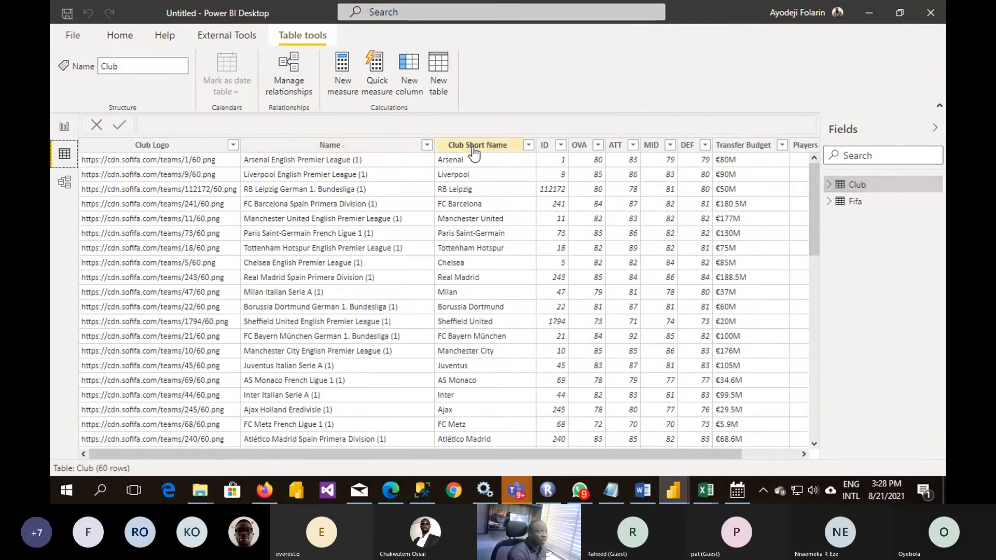
left_click(473, 148)
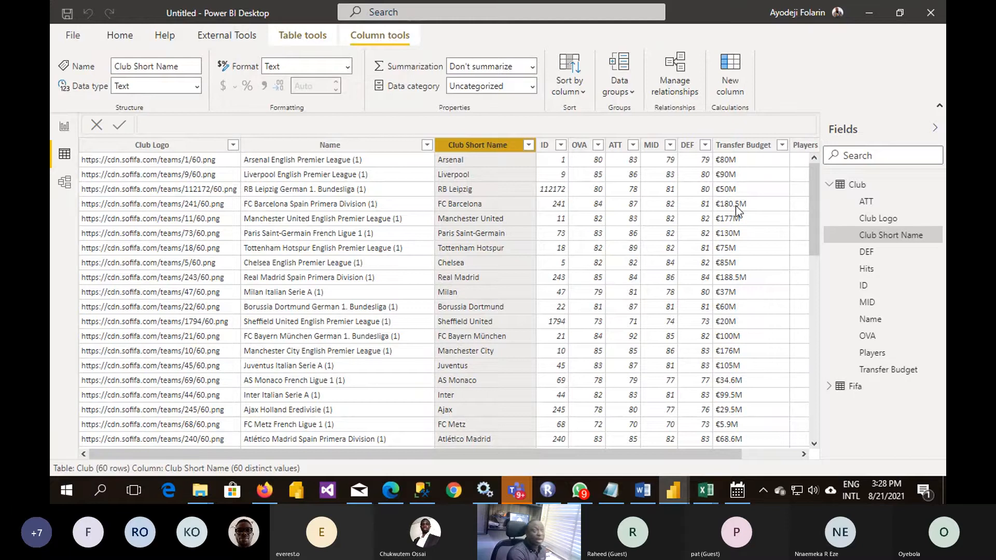
left_click(850, 390)
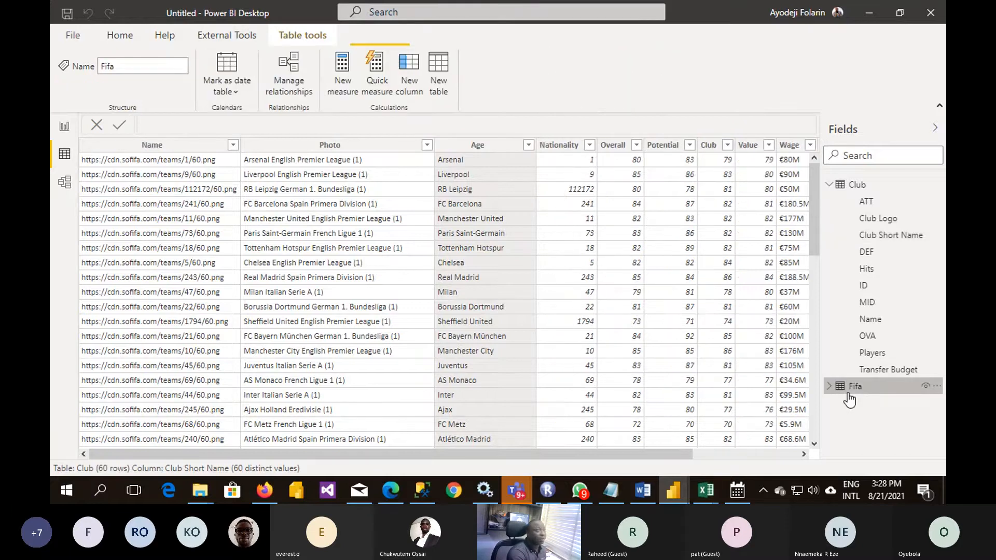
left_click(630, 147)
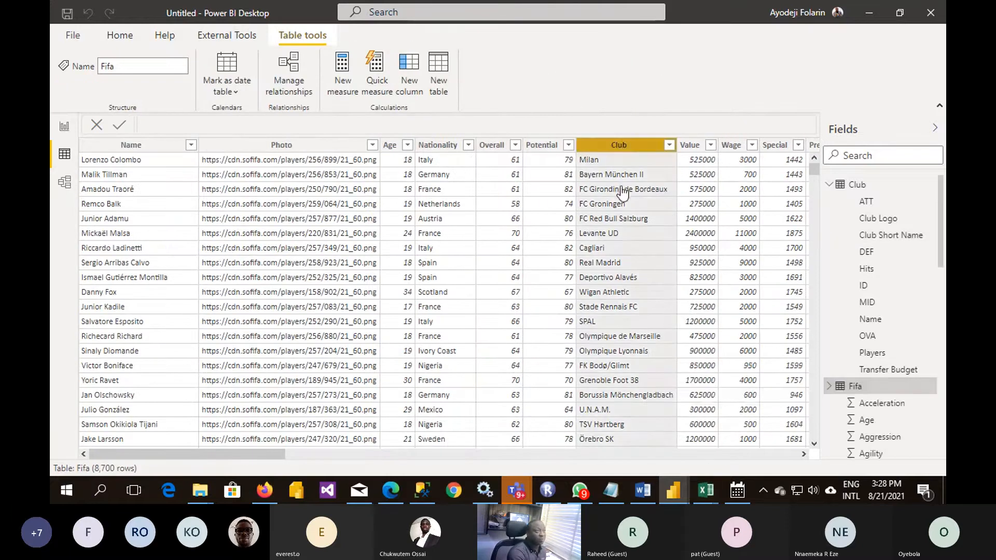
- Set the cross filter direction of the Club–Fifa relationship to Both
left_click(64, 126)
left_click(64, 185)
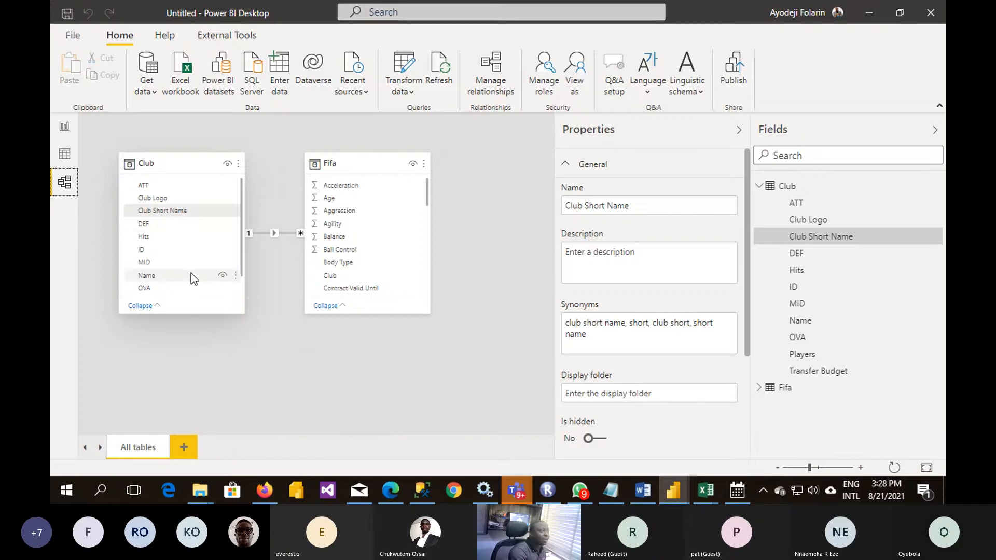
double_click(275, 234)
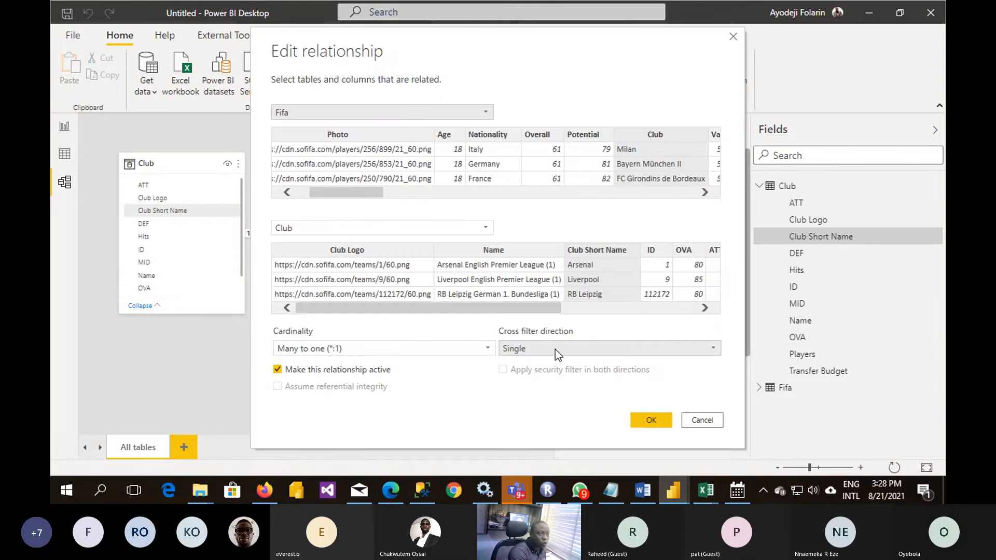
left_click(555, 349)
left_click(527, 378)
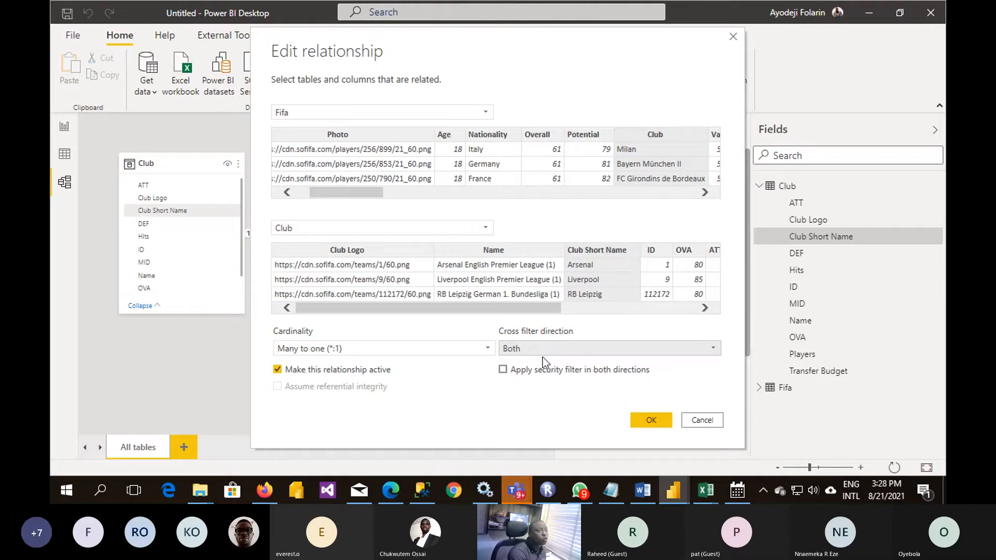
left_click(656, 417)
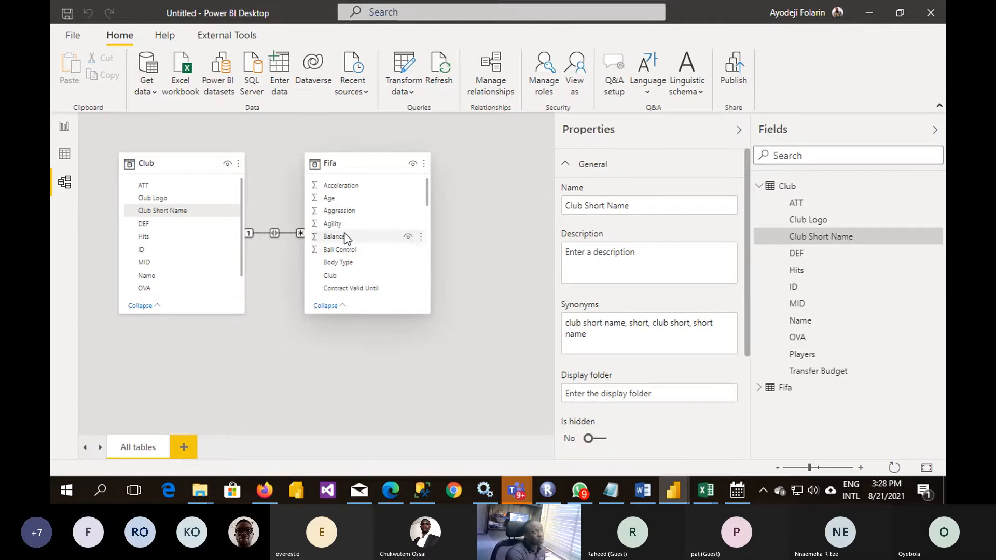
- Lengthen the Club and Fifa table cards in the model diagram to show more fields, and return to the report's Dashboard page
left_click_drag(200, 313, 200, 380)
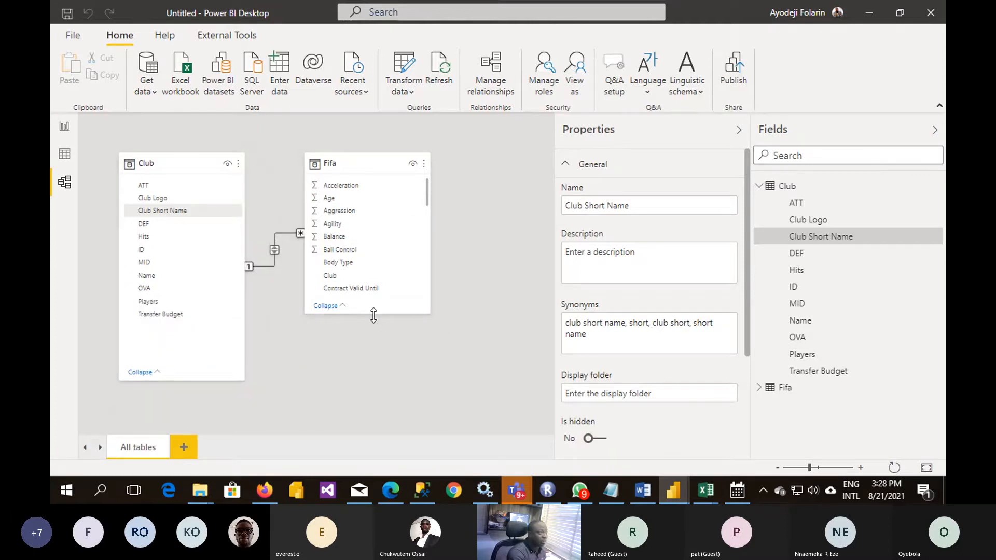
left_click_drag(373, 314, 373, 415)
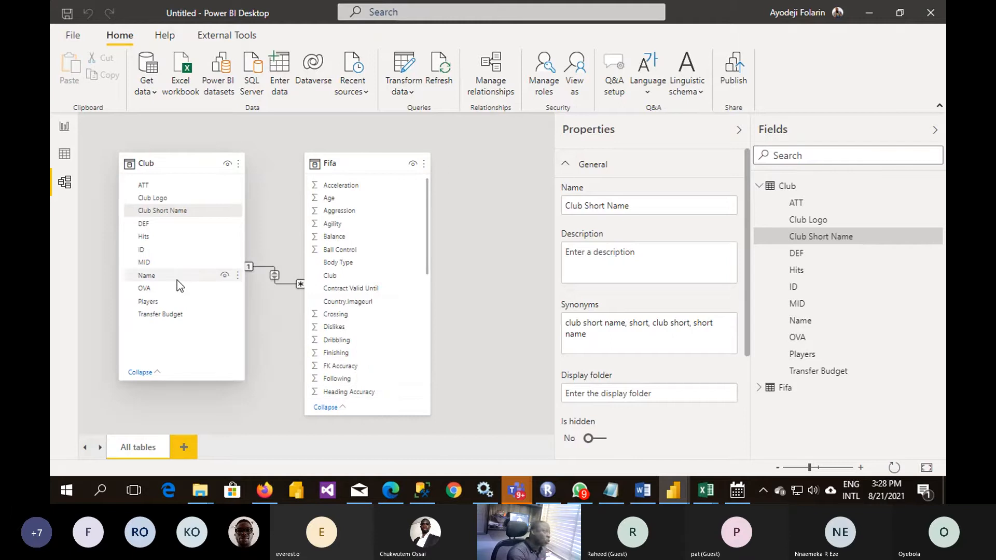
left_click(64, 126)
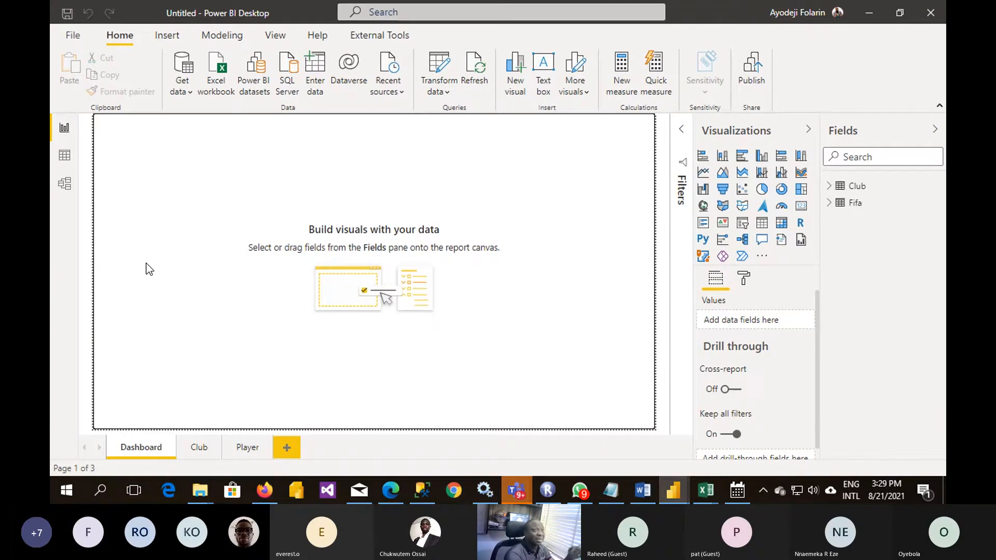
left_click(828, 204)
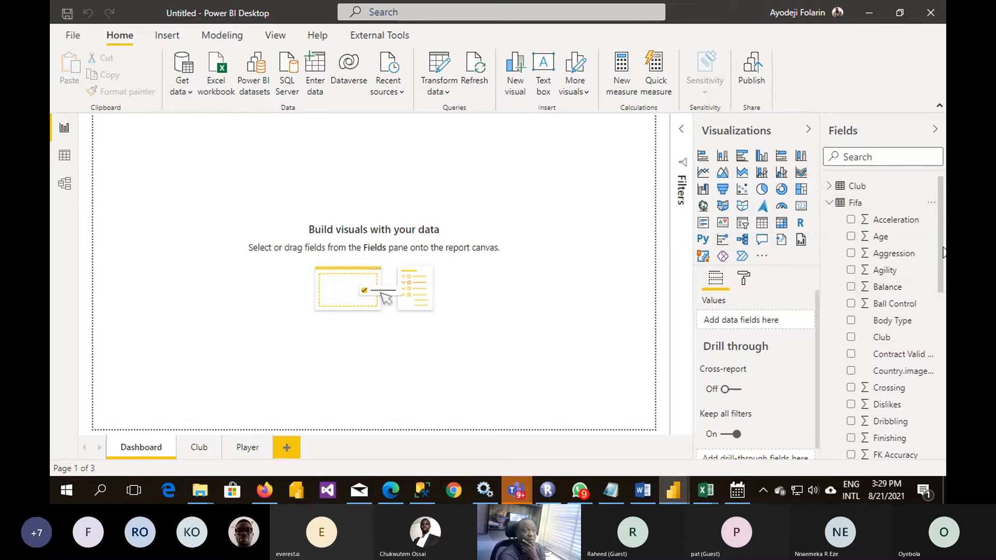
left_click_drag(939, 256, 944, 307)
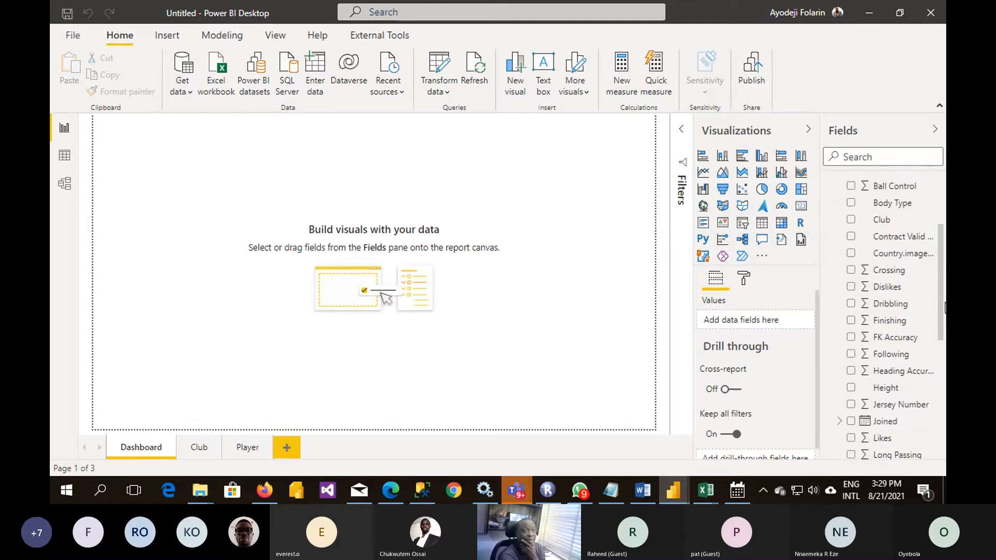
scroll(945, 308, "up", 2)
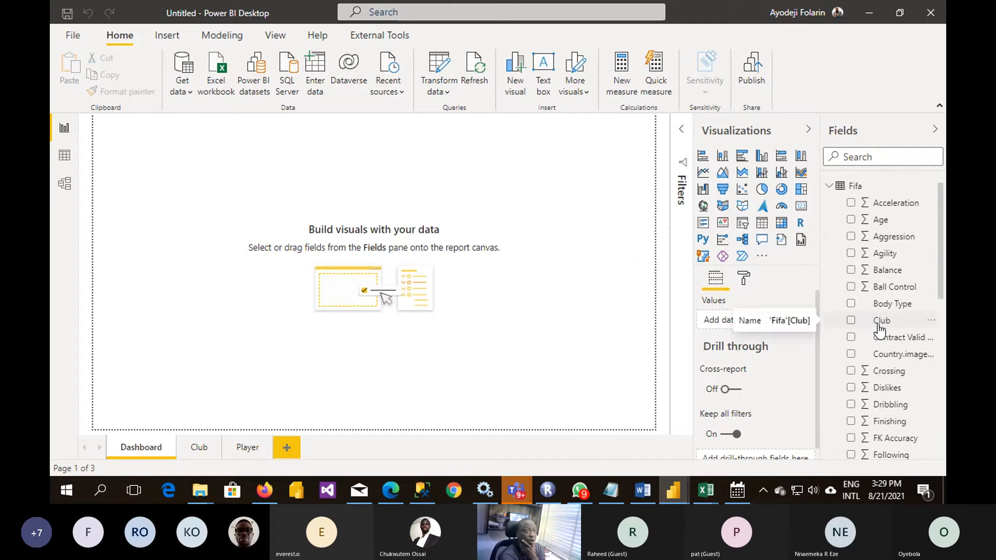
left_click_drag(881, 328, 285, 220)
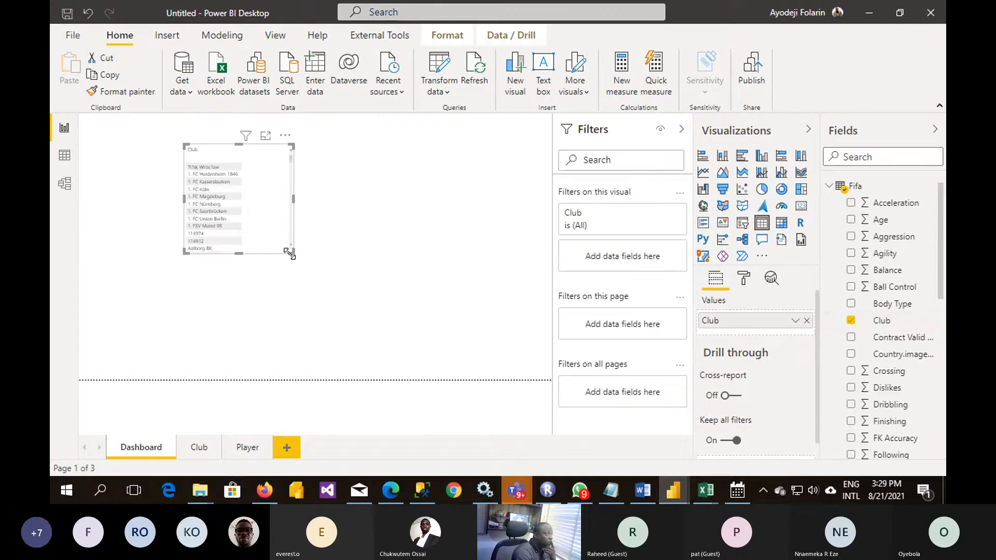
left_click_drag(292, 254, 369, 348)
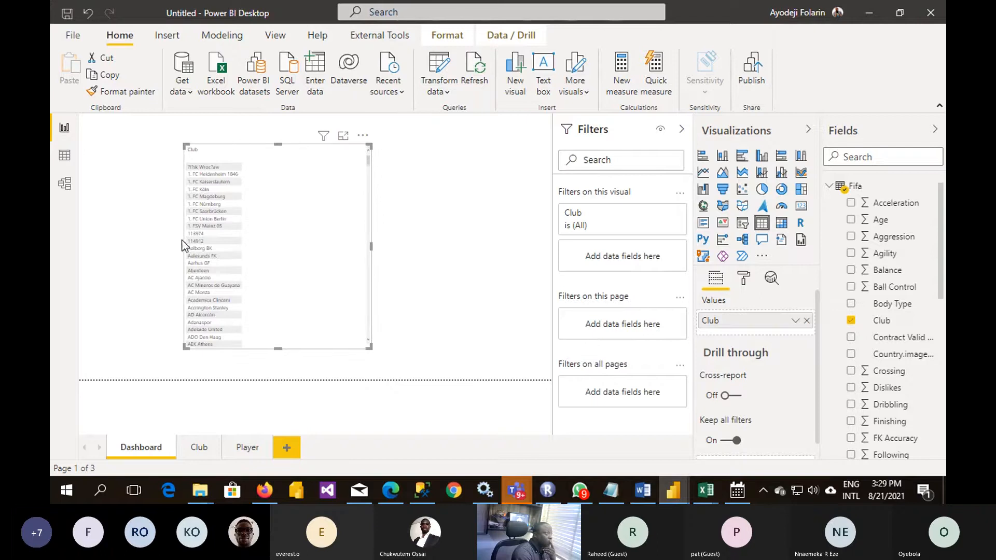
left_click_drag(178, 248, 99, 249)
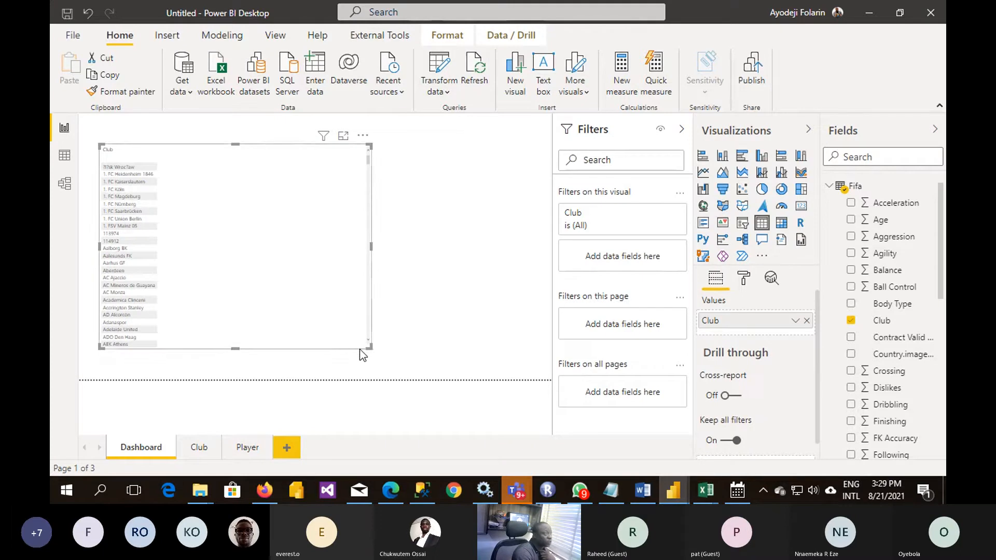
left_click_drag(368, 348, 326, 367)
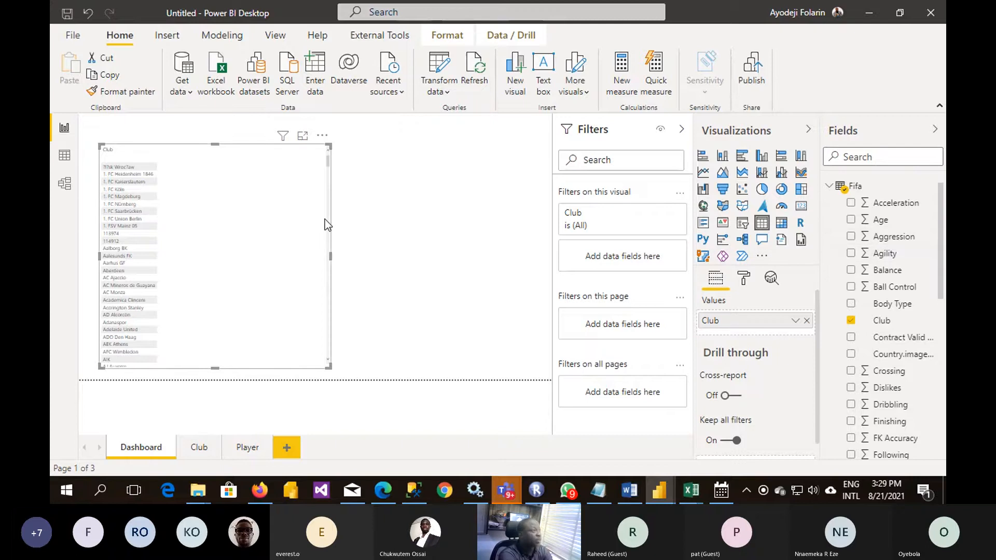
key("Delete")
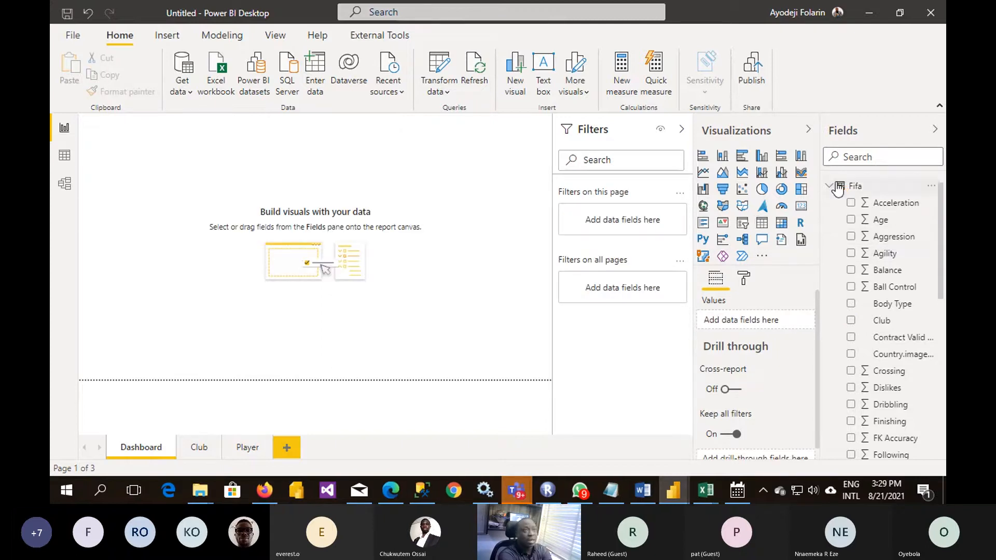
- Add a table visual of Club Short Name from the Club table to the Dashboard page, placing it at the page's lower-left edge and enlarging it
left_click(837, 189)
left_click(835, 187)
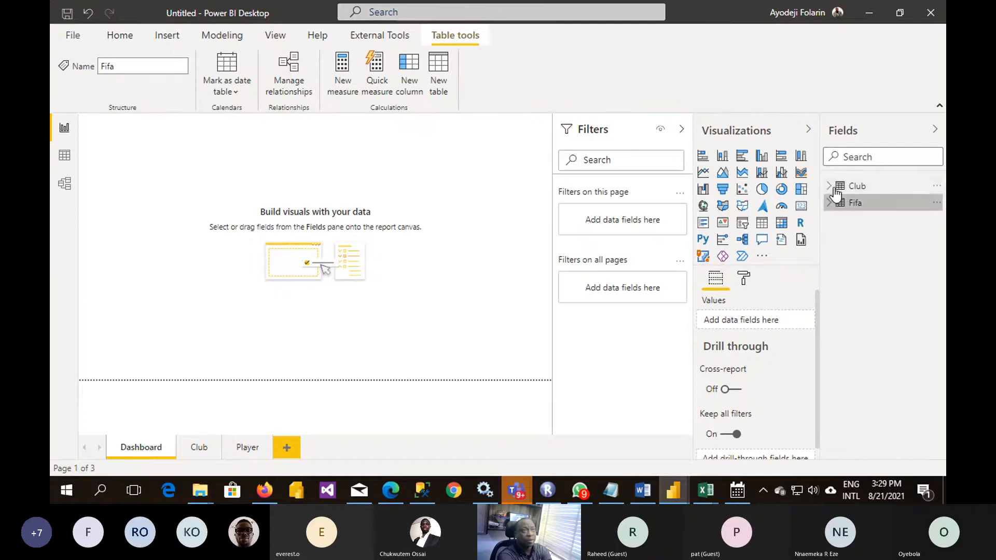
left_click(835, 190)
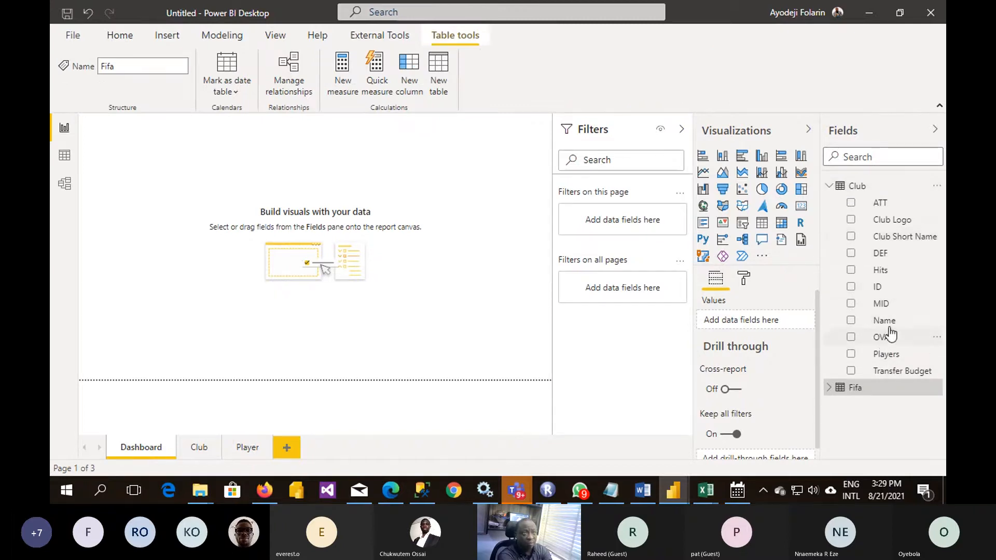
left_click_drag(905, 240, 238, 202)
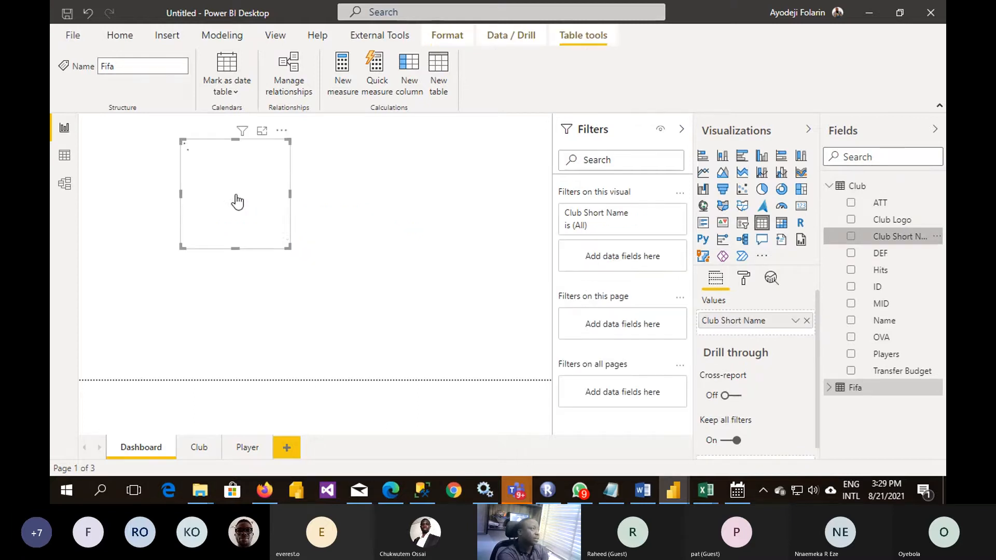
left_click_drag(259, 211, 152, 254)
left_click_drag(187, 284, 226, 374)
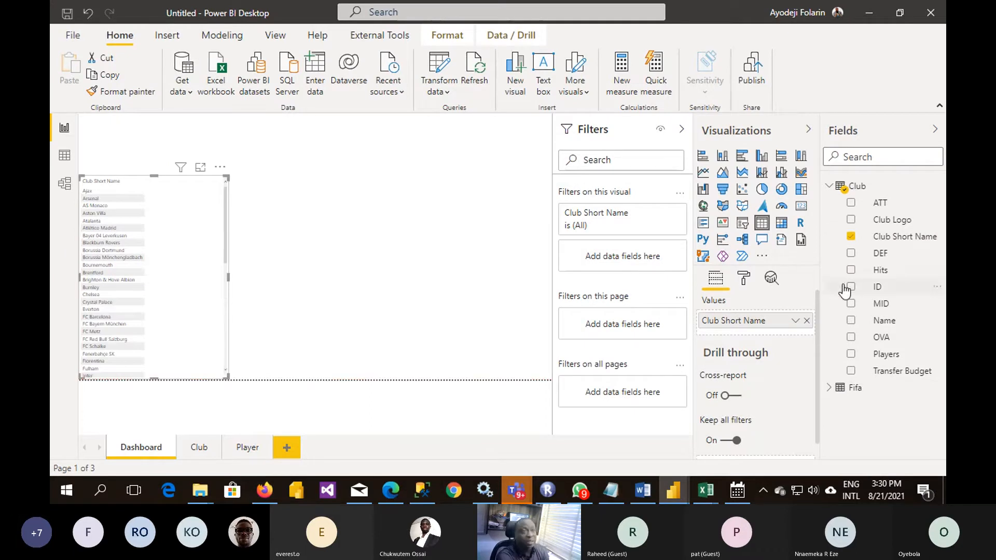
- Add the Players, Transfer Budget, MID and OVA fields from the Club table to the club table visual
left_click(851, 354)
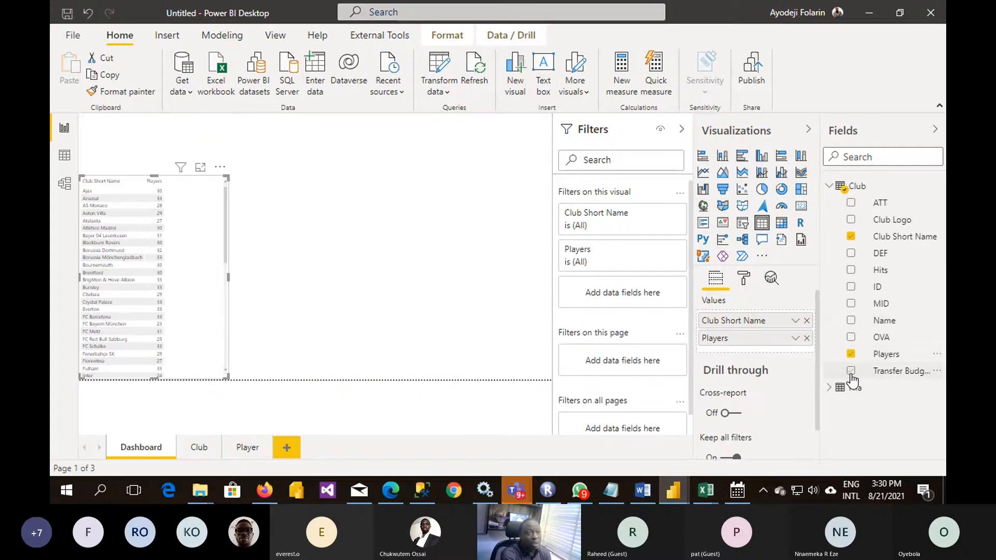
left_click(851, 371)
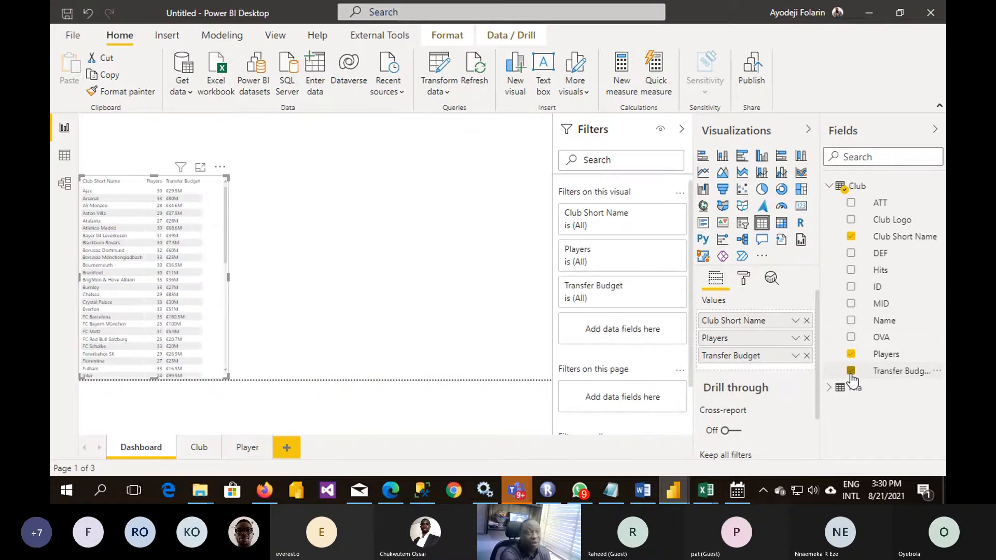
left_click(851, 304)
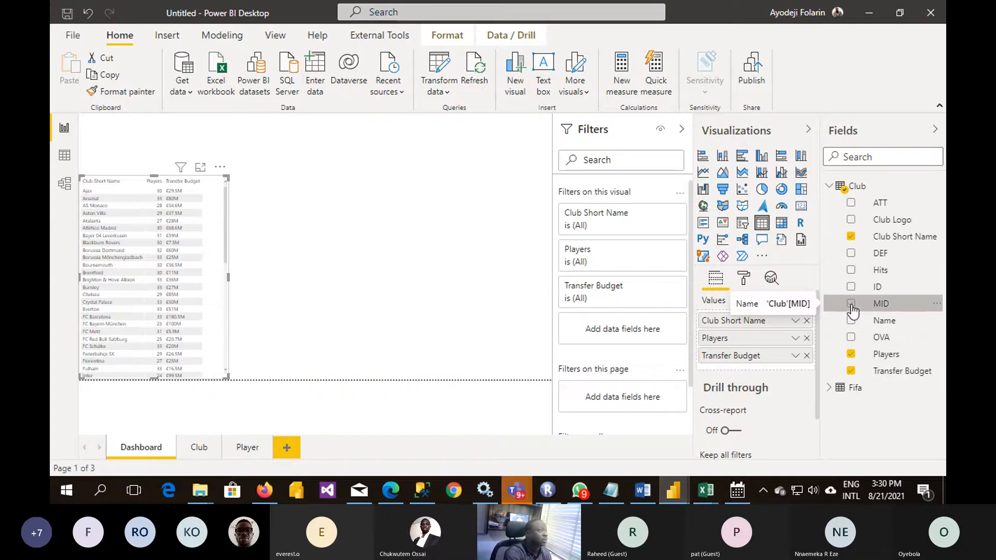
left_click(851, 307)
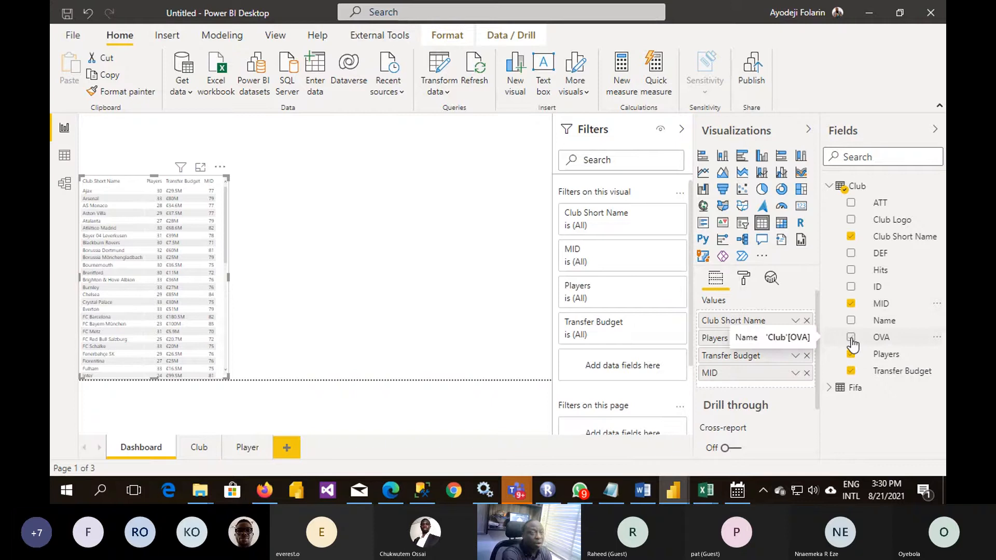
left_click(851, 339)
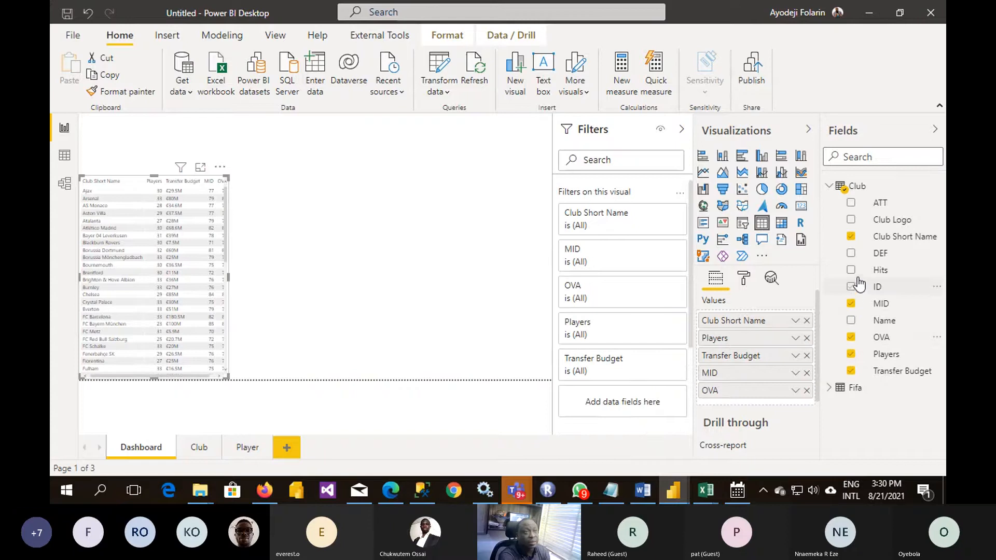
- Add the DEF and ATT fields to the club table visual and order its rating columns as DEF, MID, ATT, OVA
left_click(851, 254)
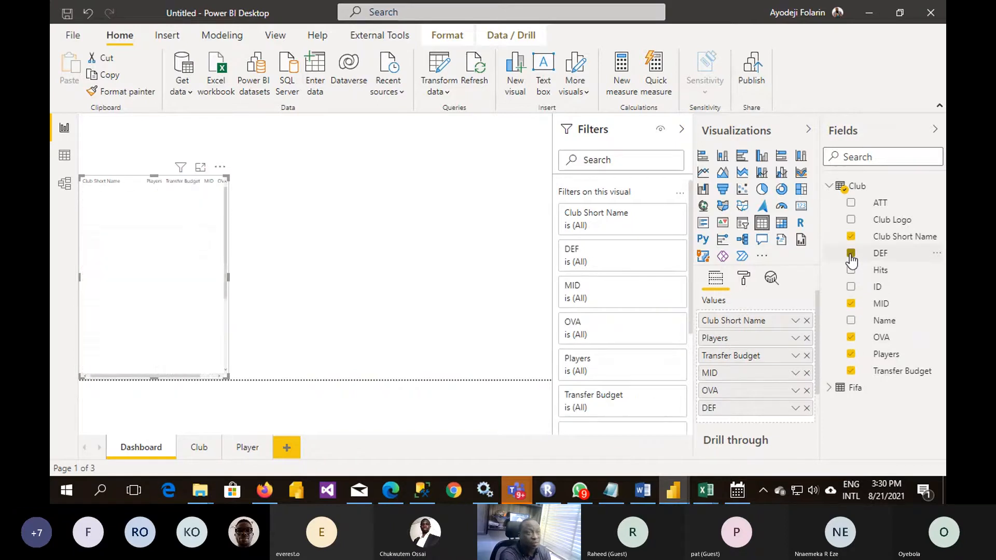
left_click(850, 204)
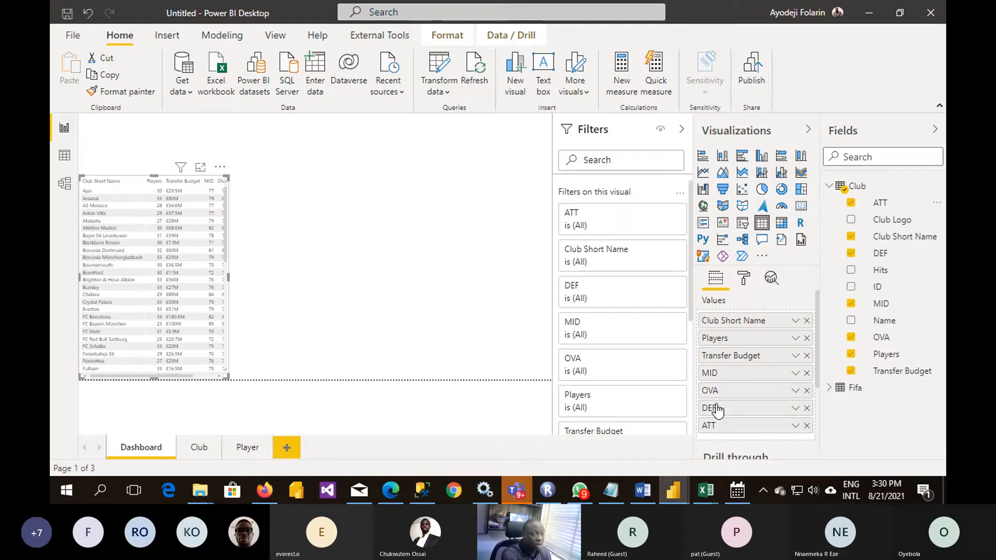
left_click_drag(717, 411, 717, 373)
left_click_drag(720, 408, 724, 440)
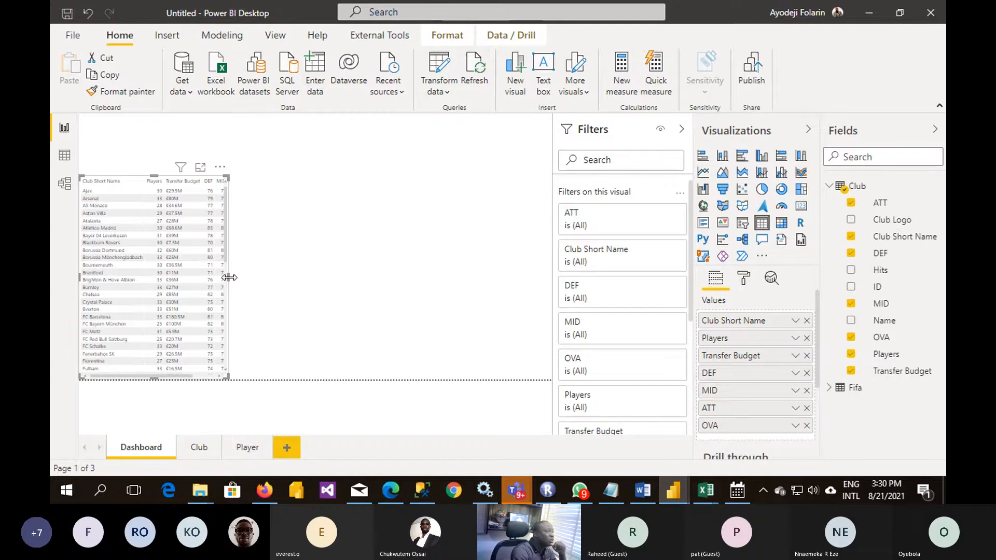
- Widen the club table visual across most of the Dashboard page and set its grid text size to 19 pt
left_click_drag(231, 278, 357, 283)
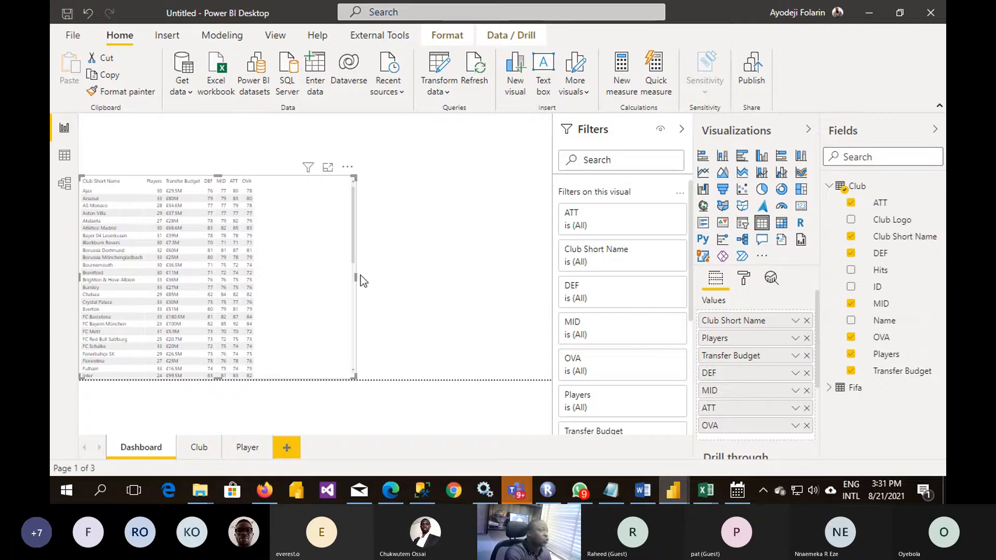
left_click_drag(354, 279, 427, 287)
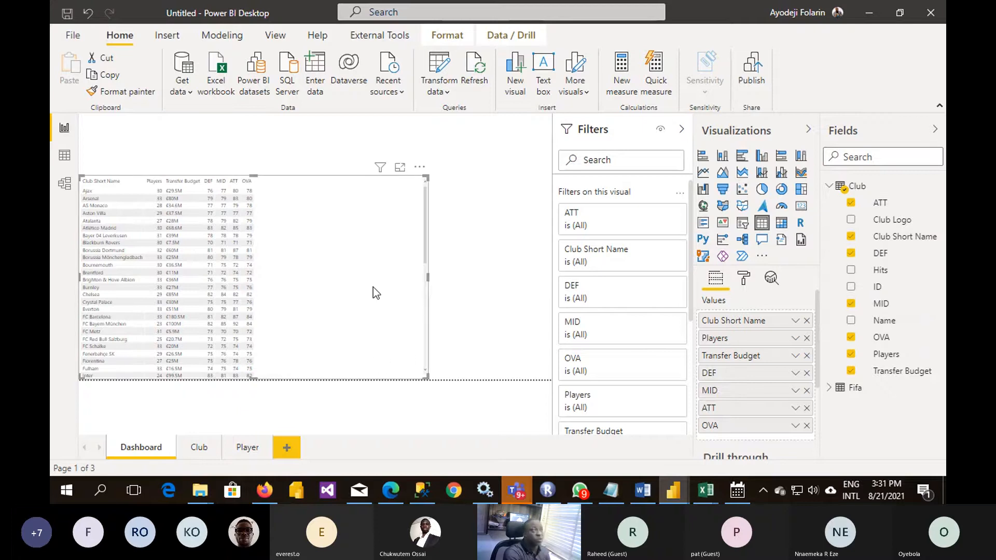
left_click(741, 280)
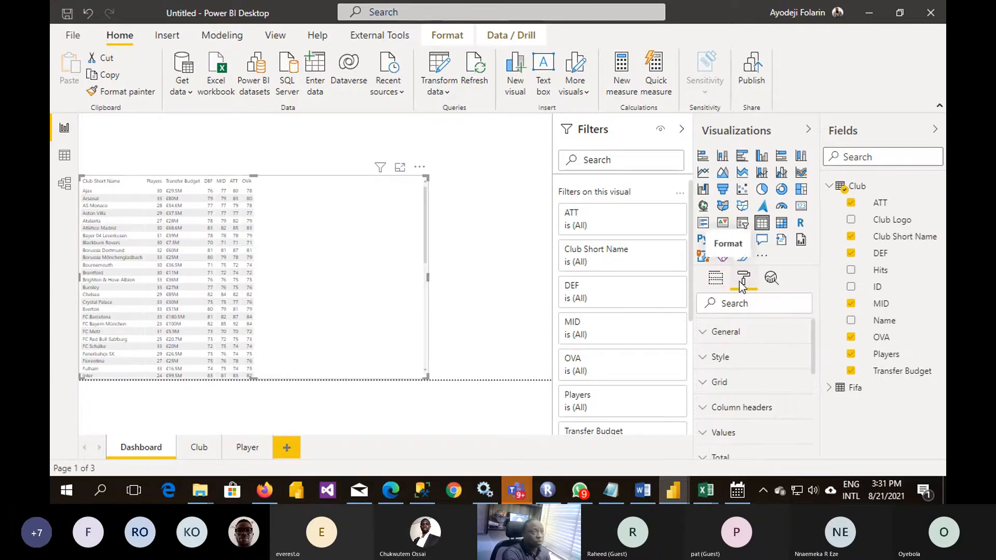
left_click(714, 384)
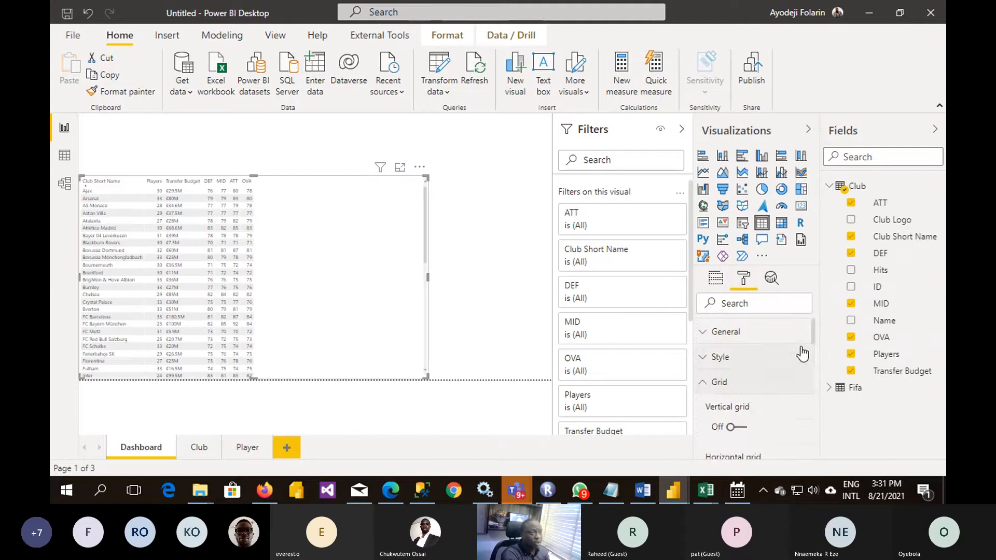
scroll(751, 352, "down", 3)
scroll(725, 420, "down", 5)
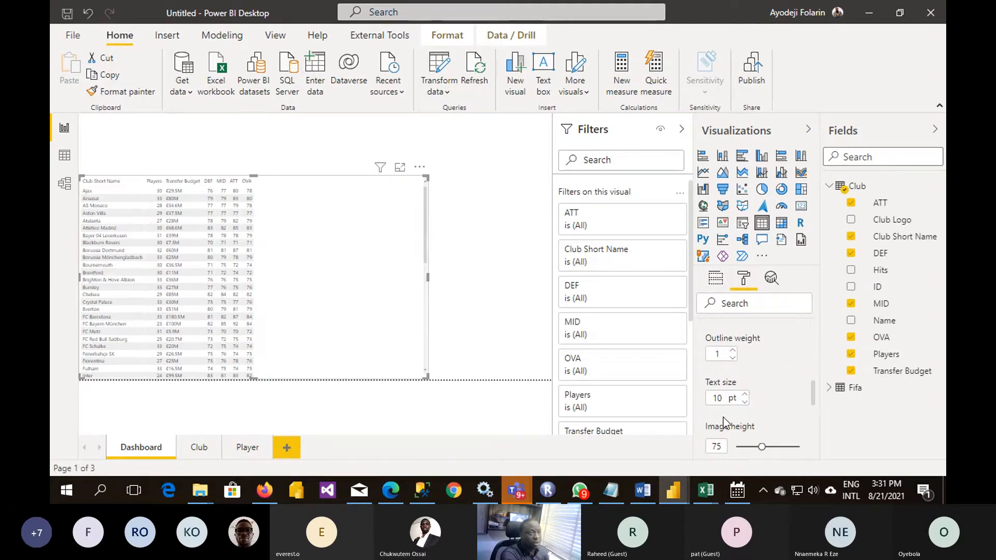
left_click(745, 396)
left_click(745, 395)
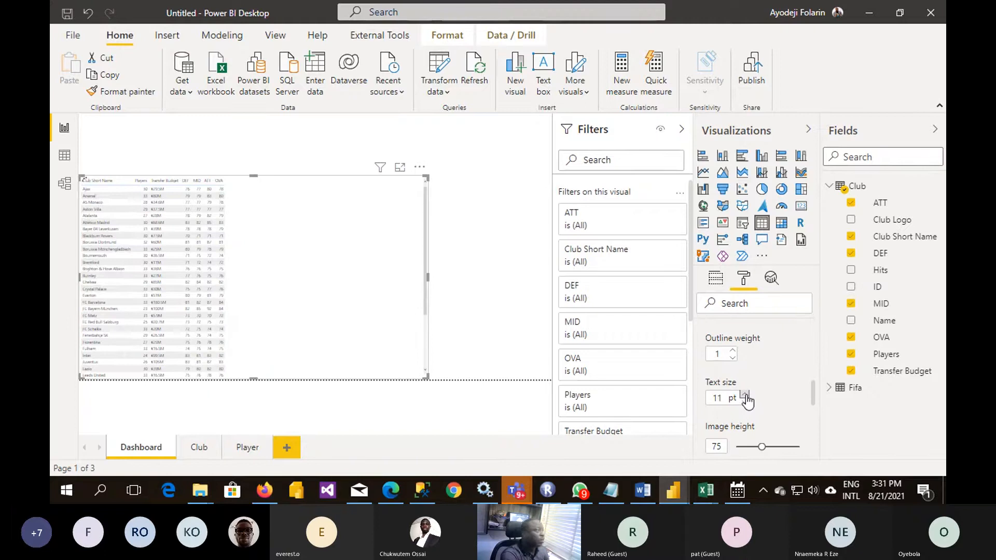
left_click(725, 400)
key("BackSpace")
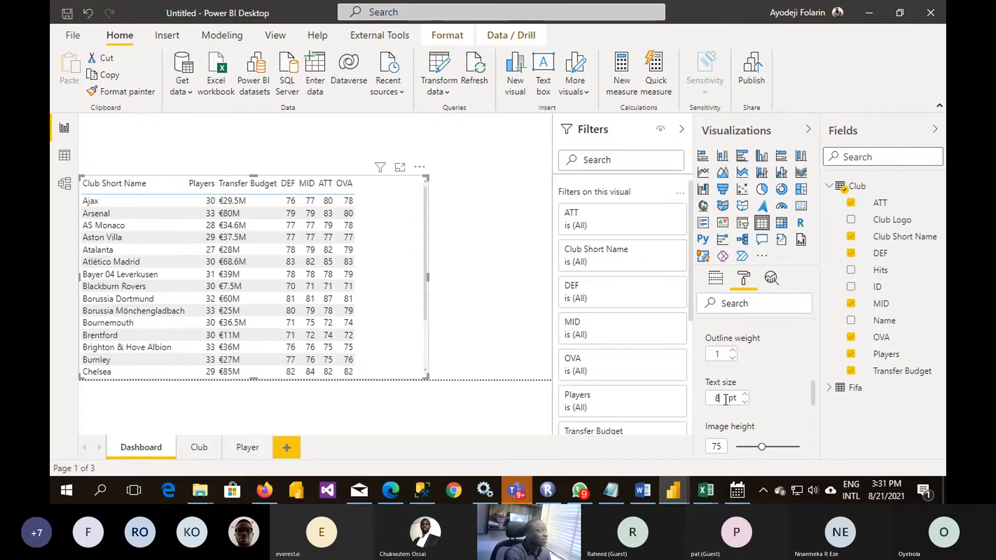
key("BackSpace")
type("17")
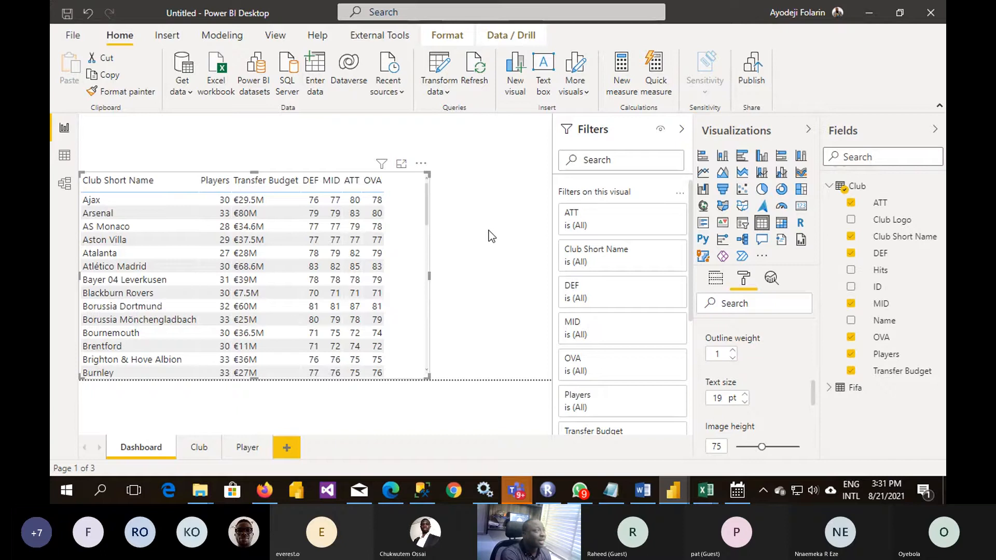
left_click(245, 139)
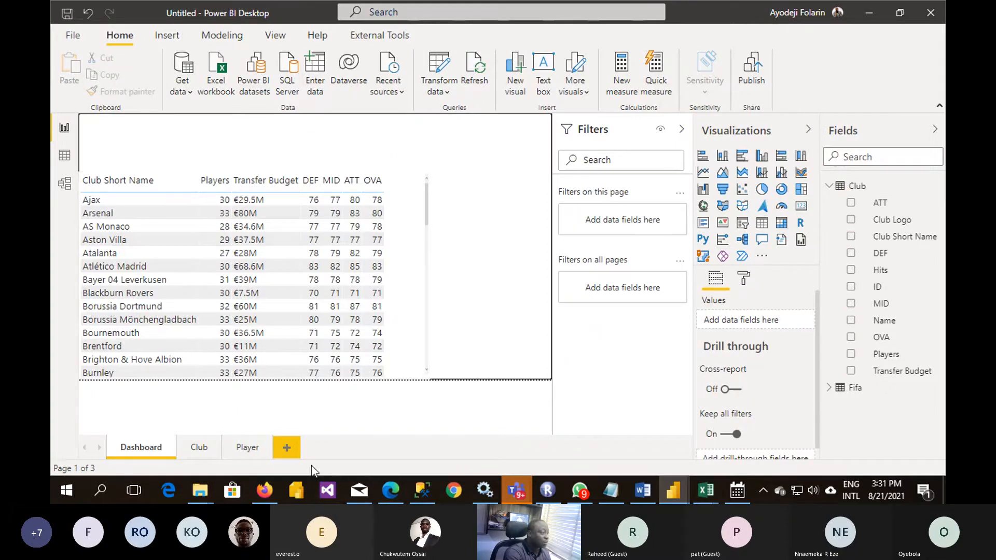
- Switch to Firefox and try to open google.com in the tab showing the flag of Spain
left_click(264, 490)
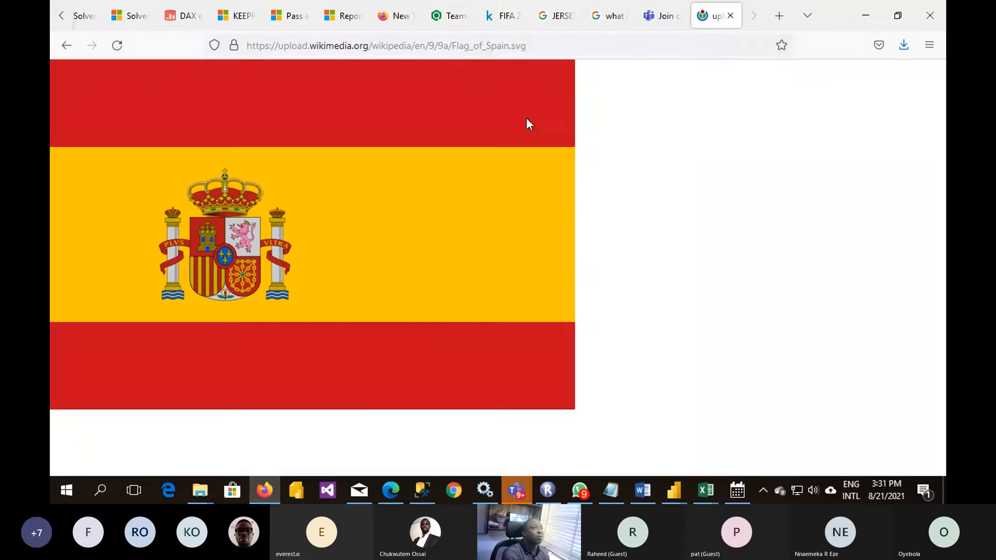
left_click(521, 46)
type("google.com/")
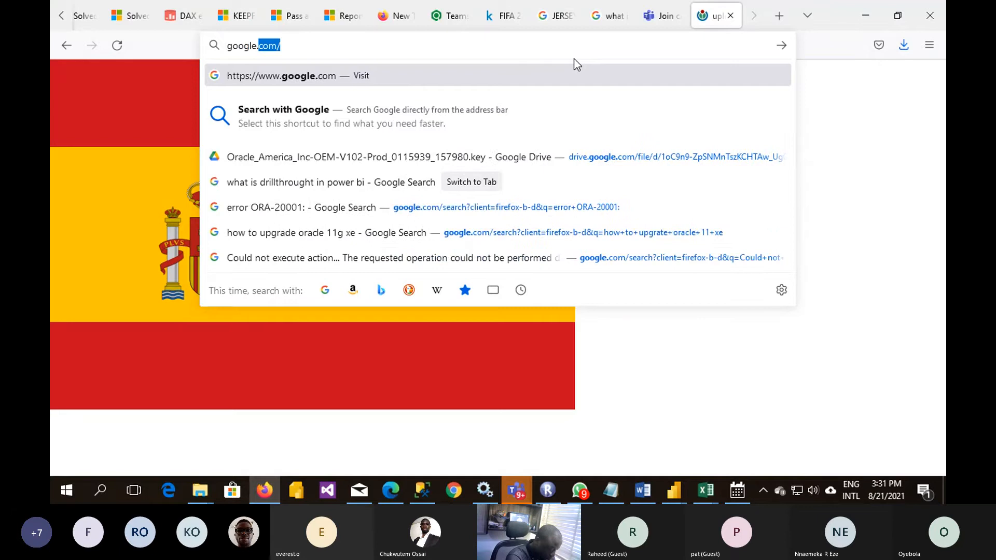
key("Return")
- Open bing.com in the current browser tab and search for "fifa logo"
left_click(358, 46)
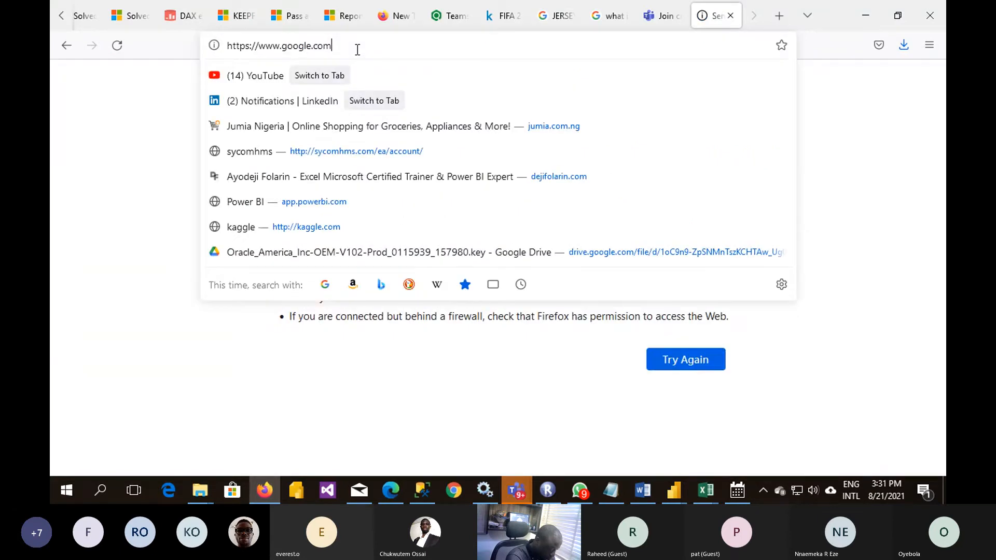
type("bing.com")
key("Return")
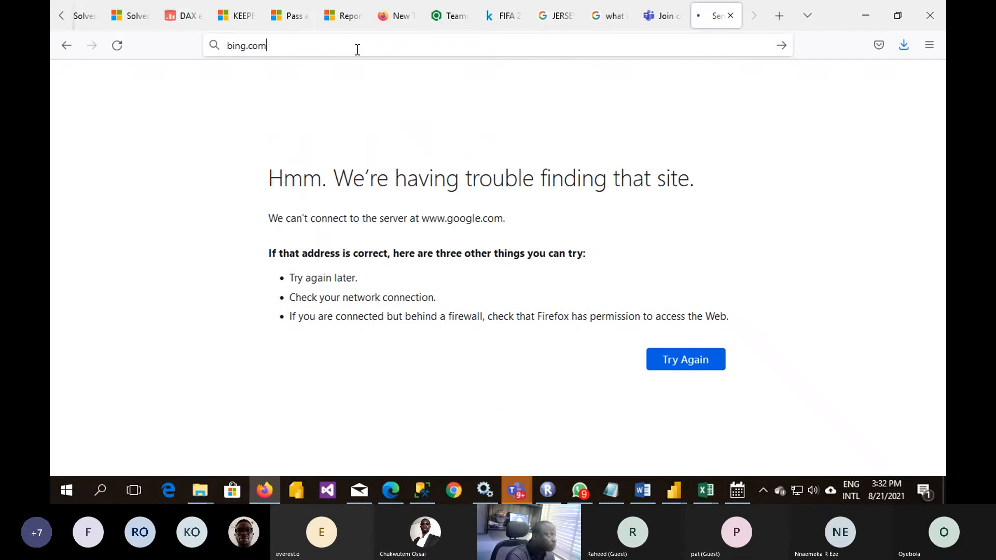
type("fifa logo")
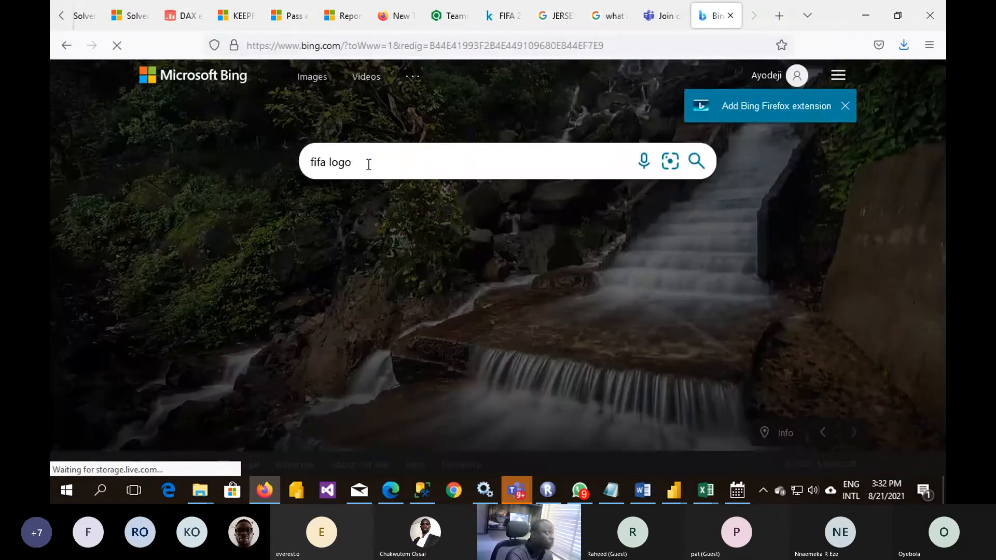
key("Return")
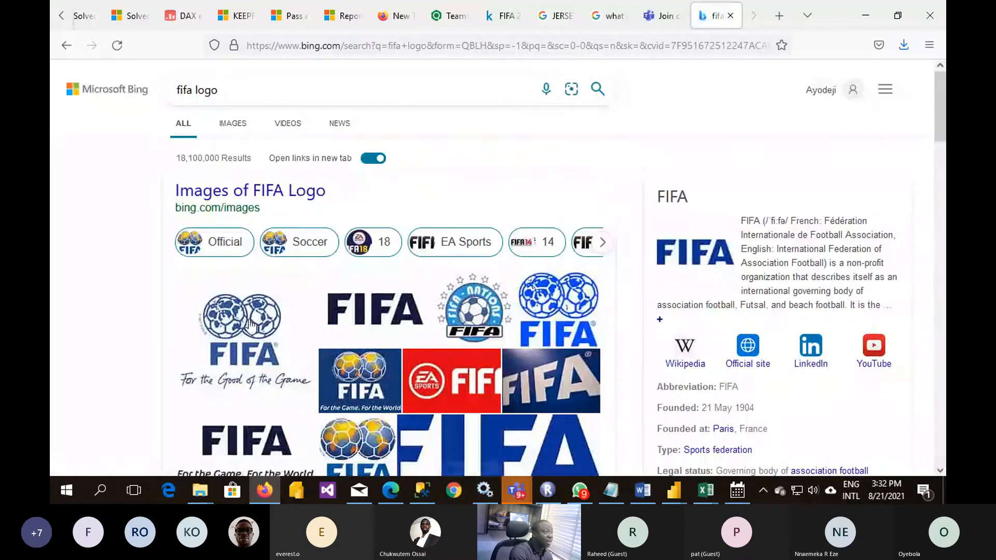
- Save the blue FIFA "For the Game. For the World" logo as the JPEG image "th" in the Pictures folder
right_click(360, 387)
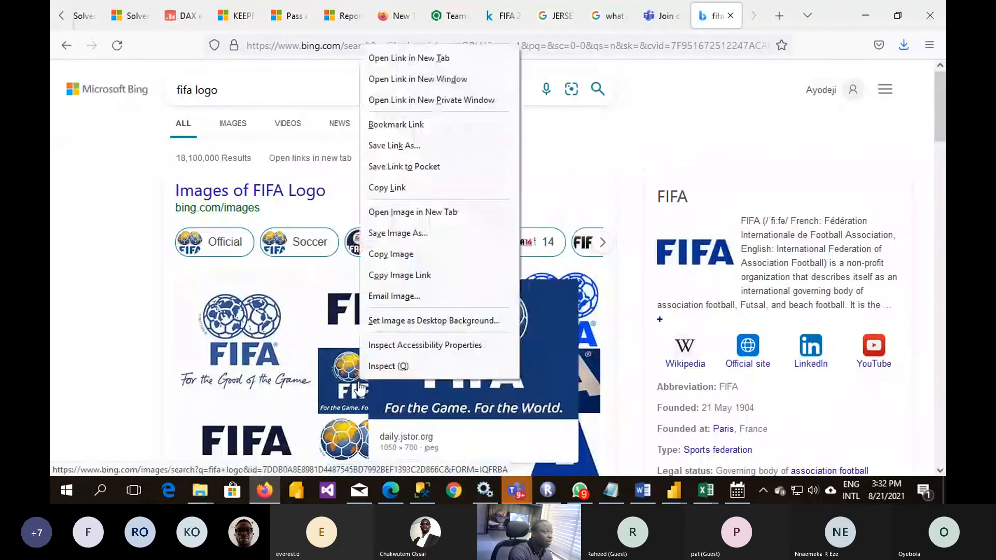
left_click(414, 234)
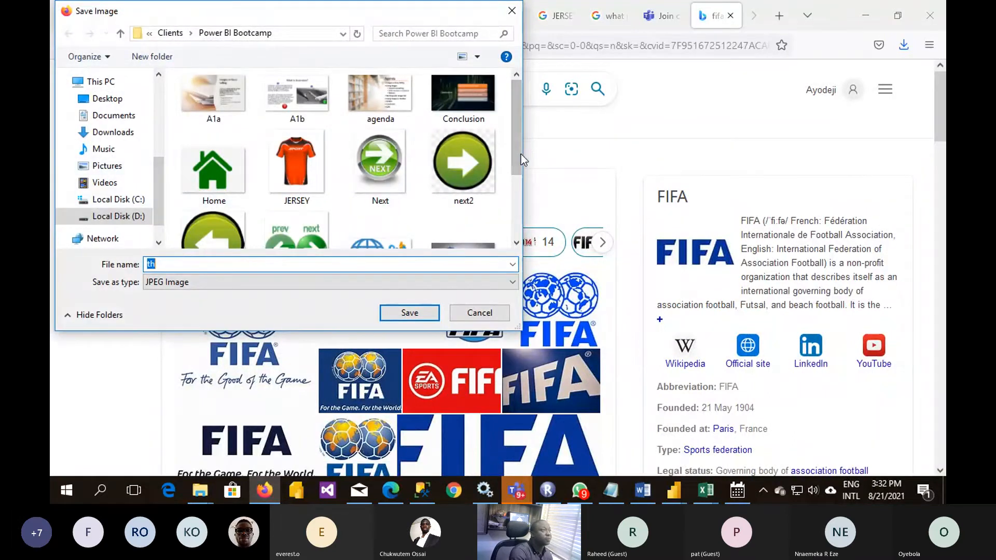
scroll(363, 238, "down", 3)
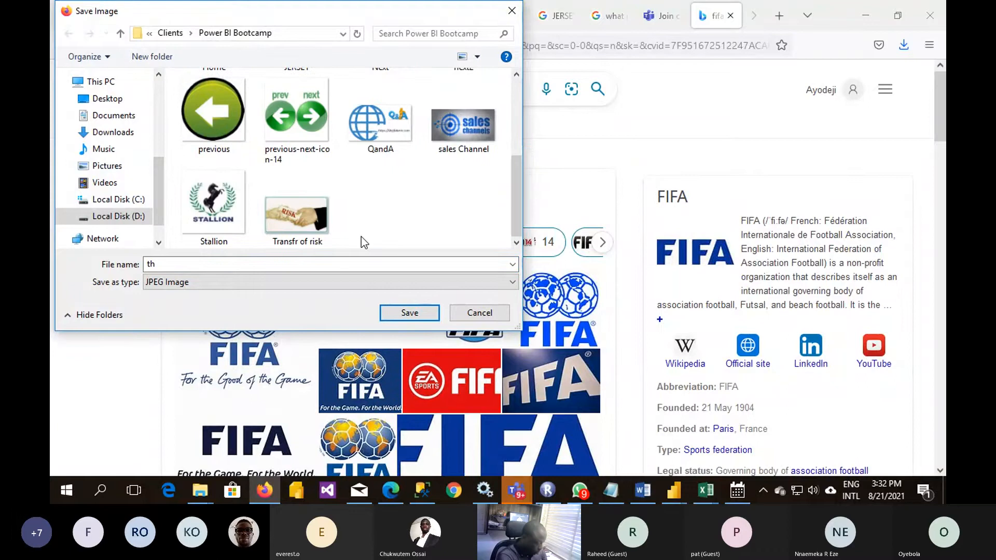
left_click(107, 166)
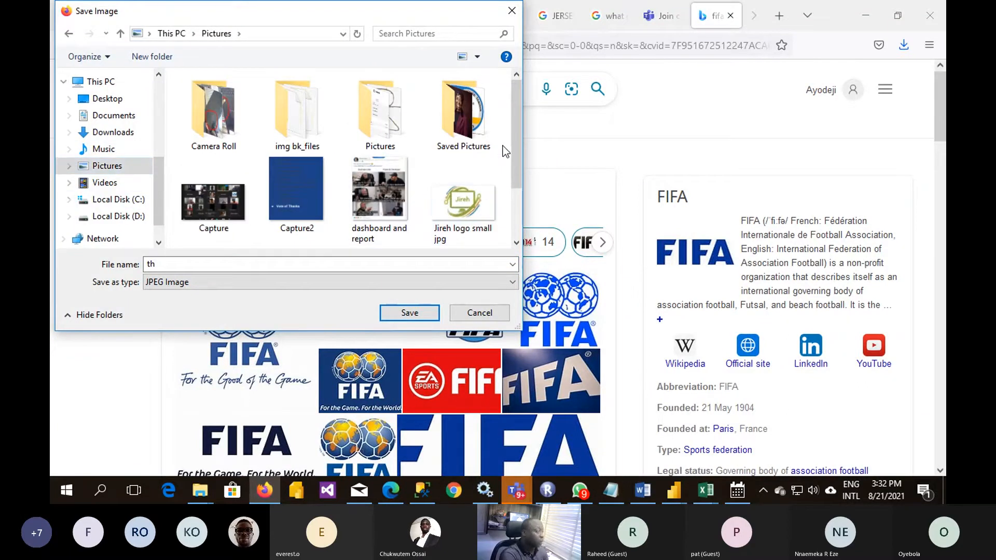
left_click(402, 316)
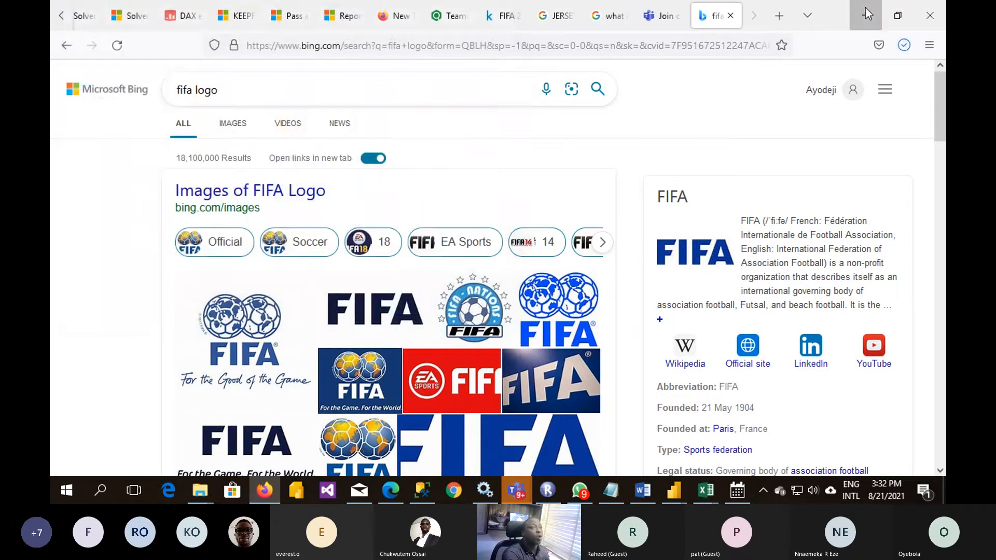
- Return to Power BI, insert the "th" image from Pictures on the Dashboard page, and shrink it to fit the page corner above the club table
left_click(865, 14)
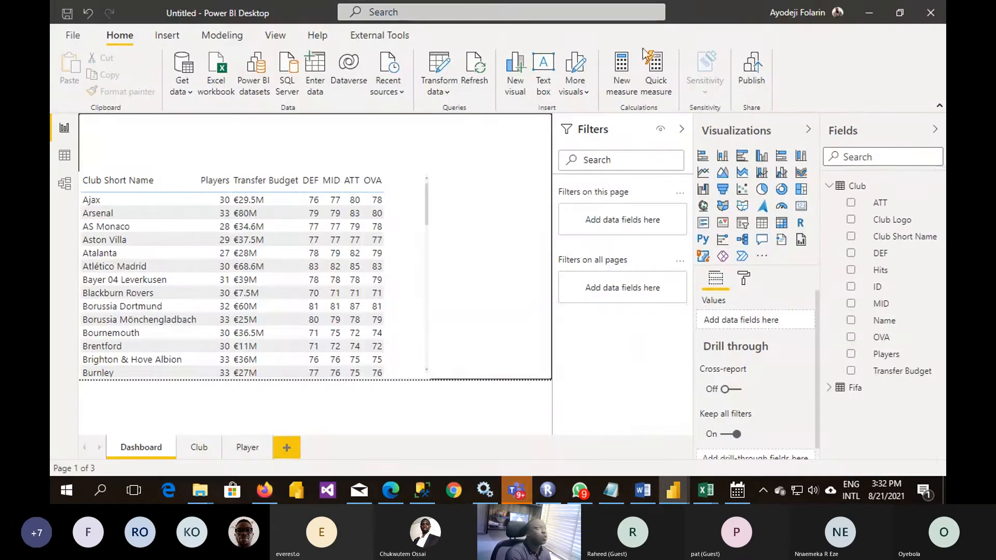
left_click(167, 35)
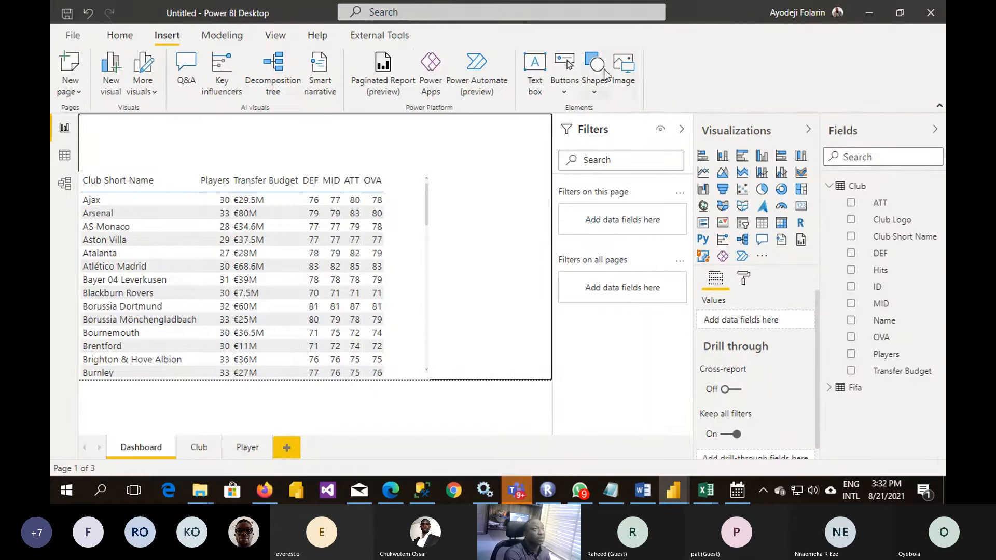
left_click(623, 73)
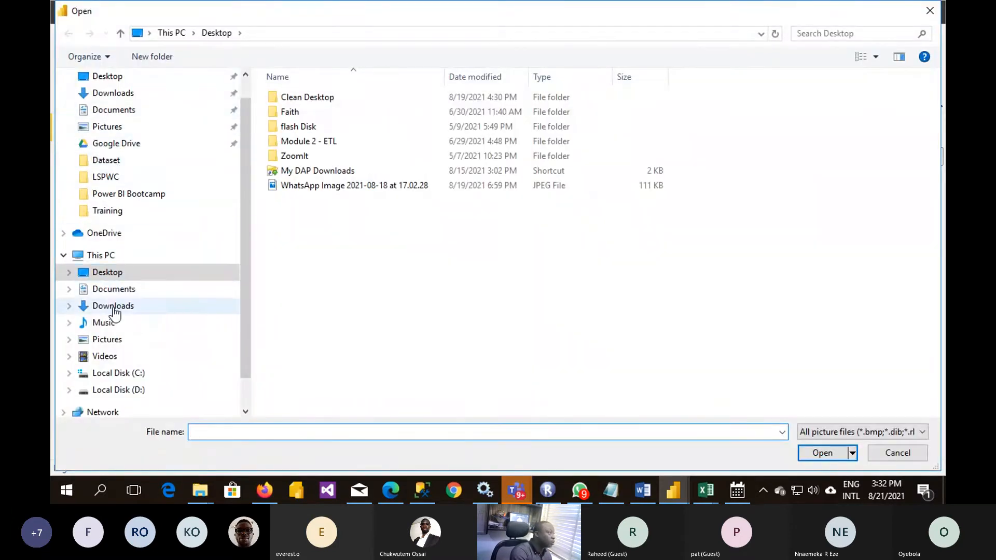
left_click(103, 340)
left_click(526, 311)
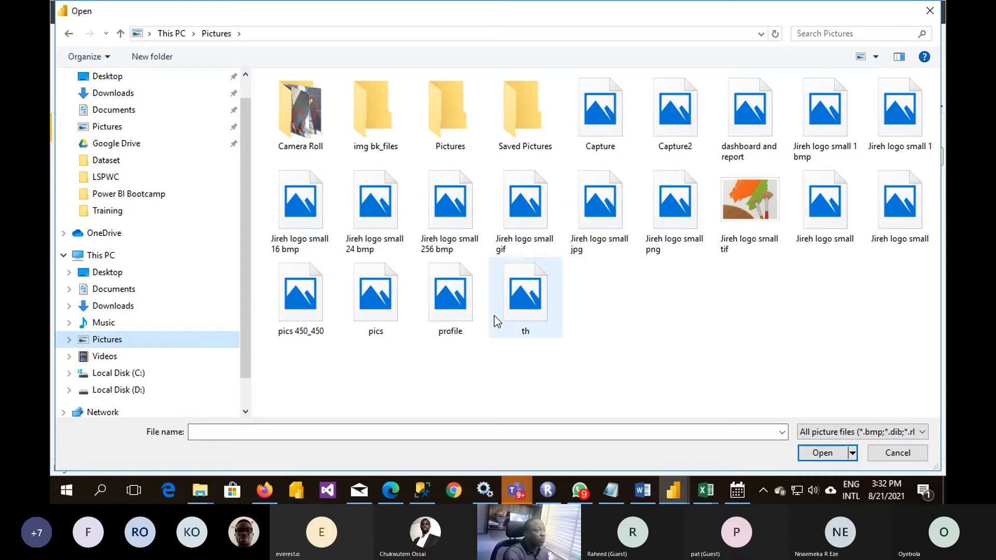
double_click(527, 316)
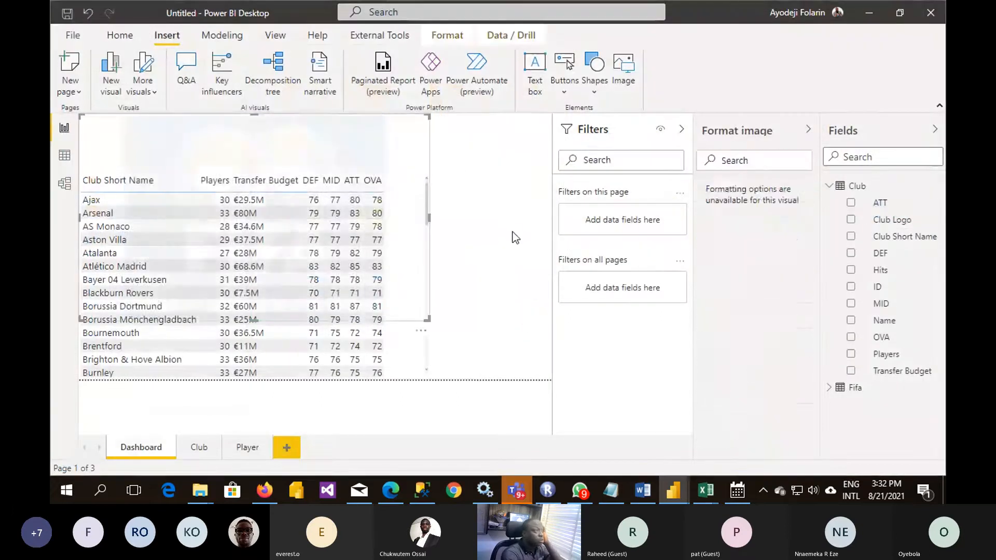
left_click_drag(426, 317, 148, 152)
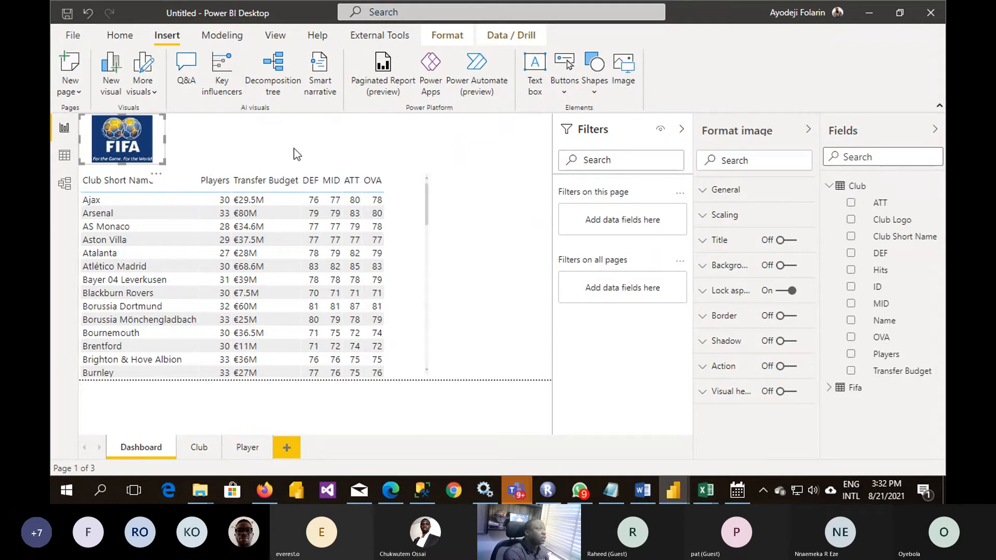
- Add a text box beside the FIFA logo, above the club table, reading "FIFA RATING AS AT 2021"
left_click(297, 123)
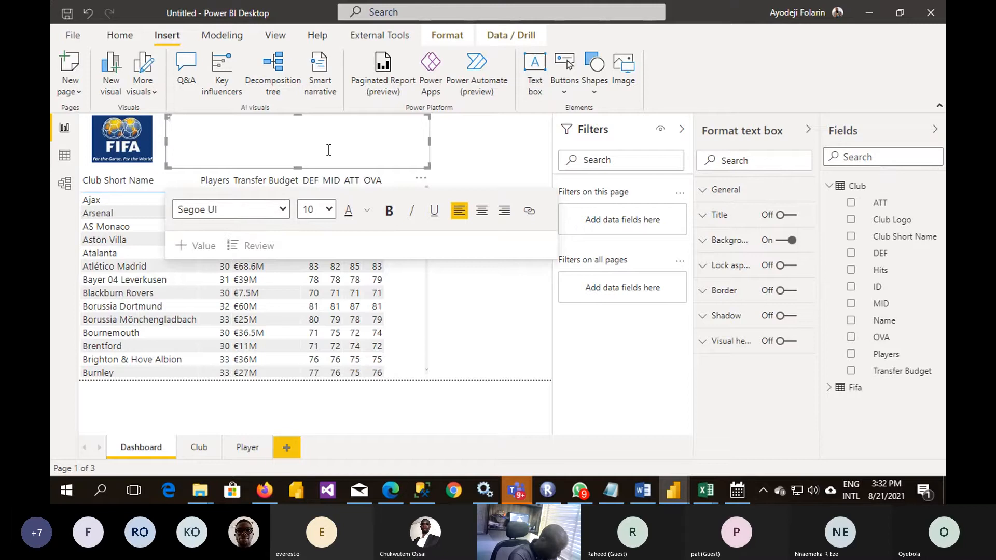
type("FA")
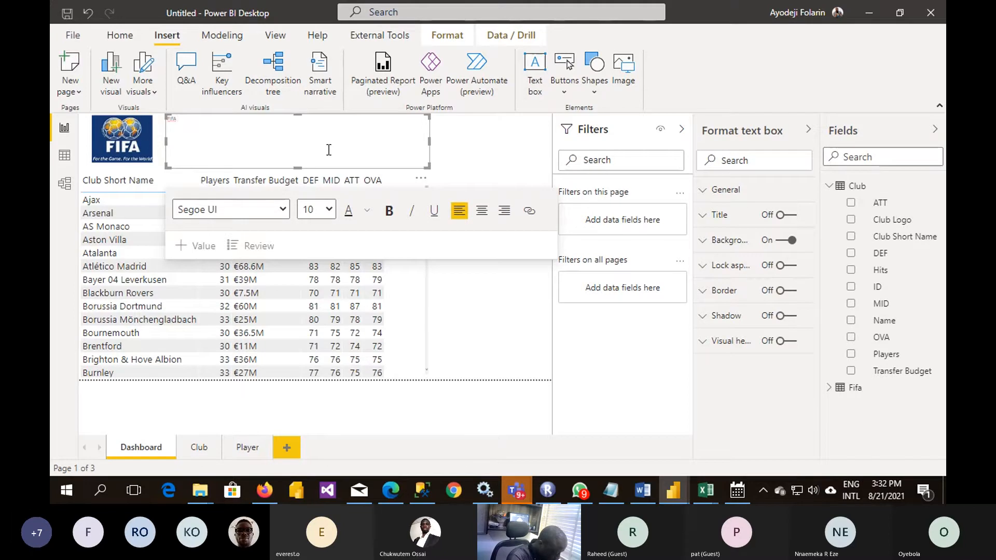
type(" RATING AS AT 2021")
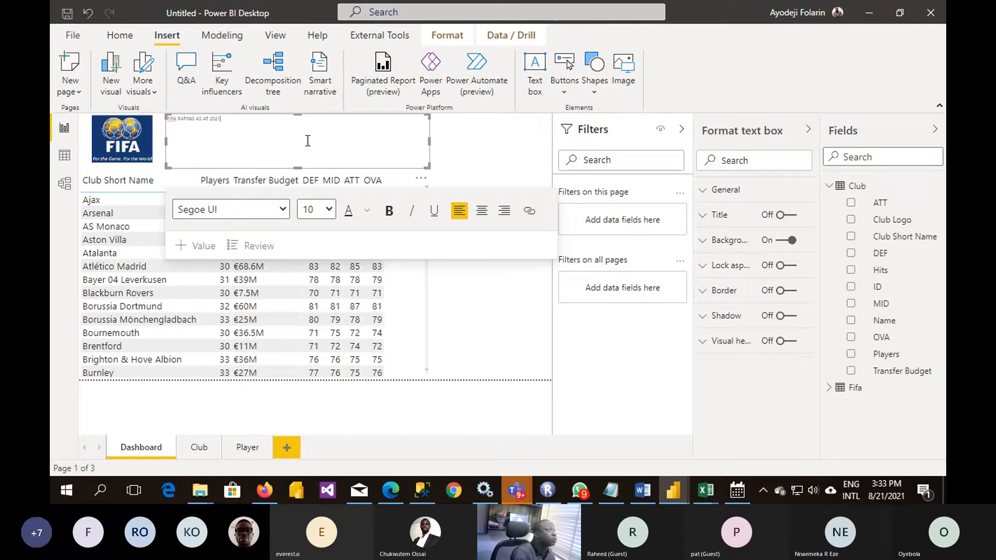
- Format the entire title text above the club table as bold with a font size of 44
key("ctrl+a")
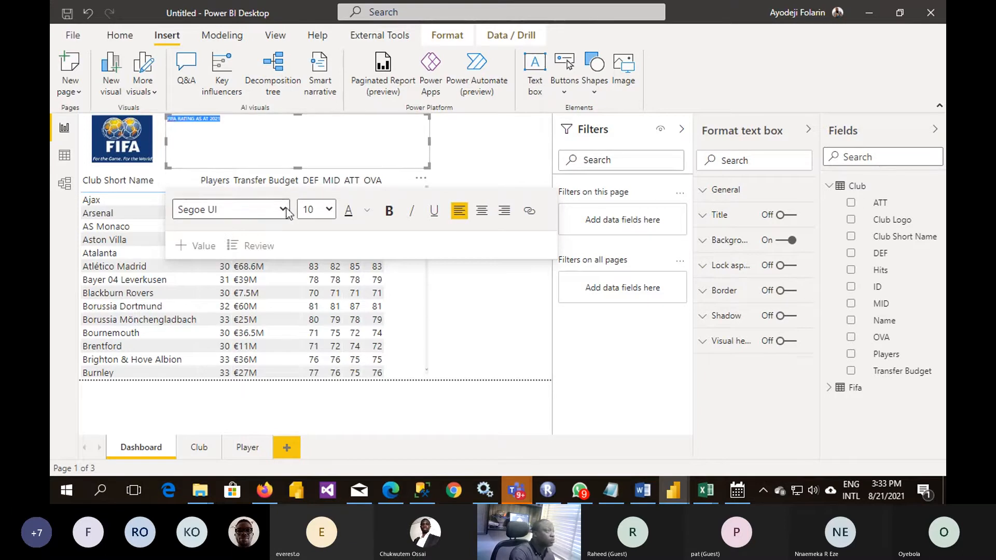
left_click(389, 210)
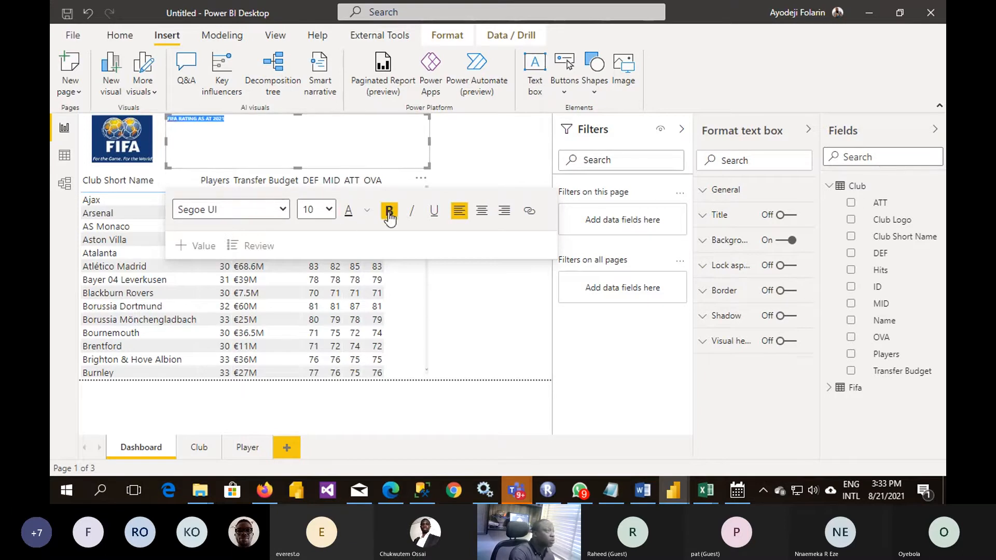
left_click(326, 209)
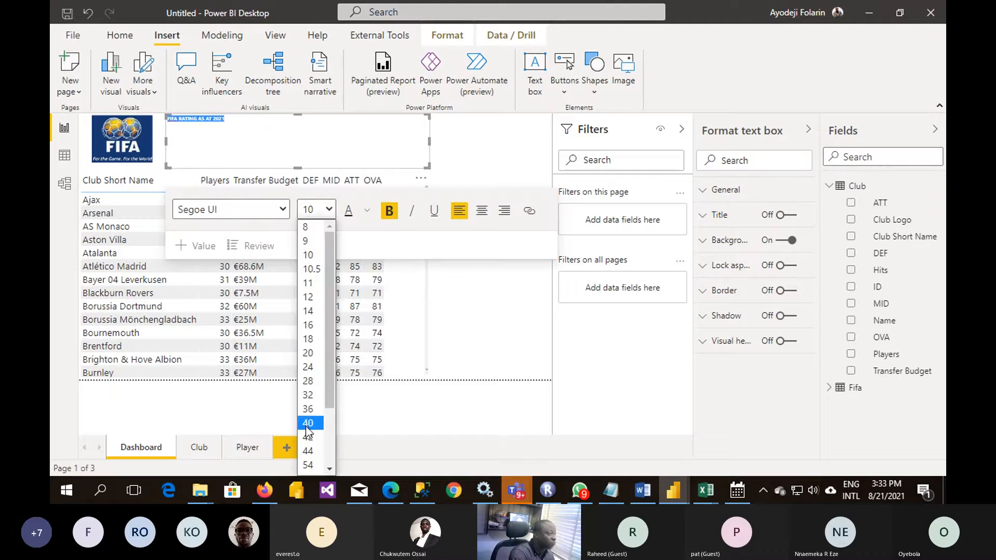
left_click(315, 455)
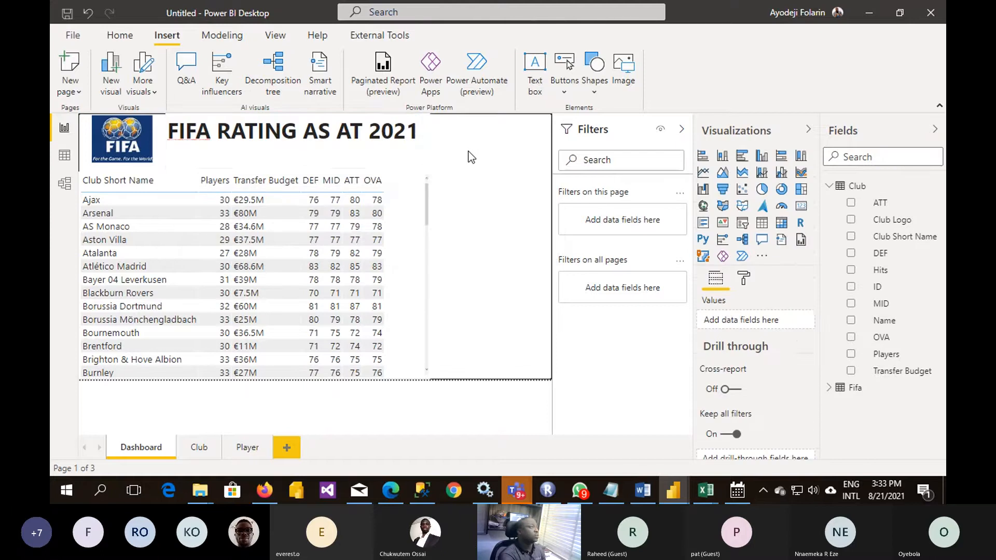
left_click(467, 152)
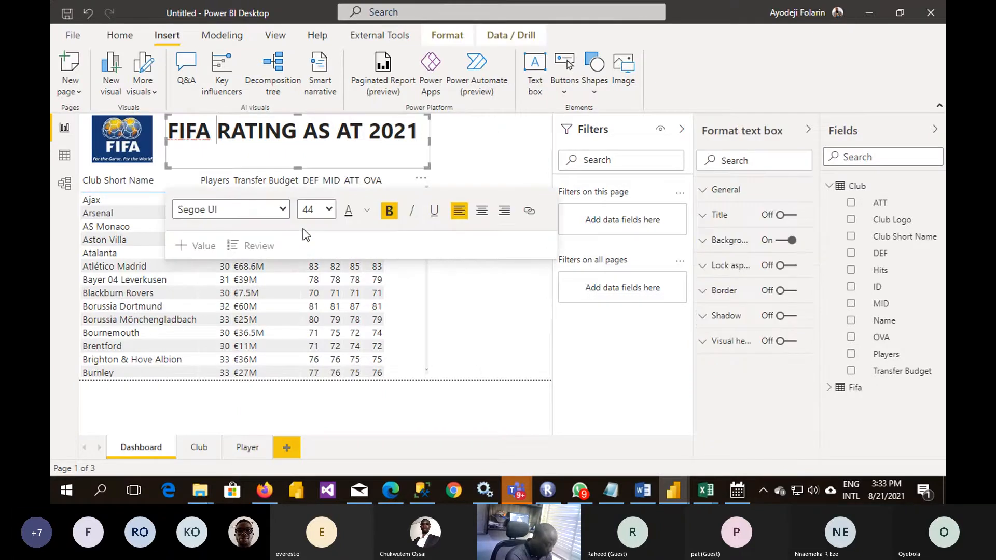
- Change the title to "FIFA CLUB RATING AS AT 2021" and widen its text box so the text fits on one line
type("cLU")
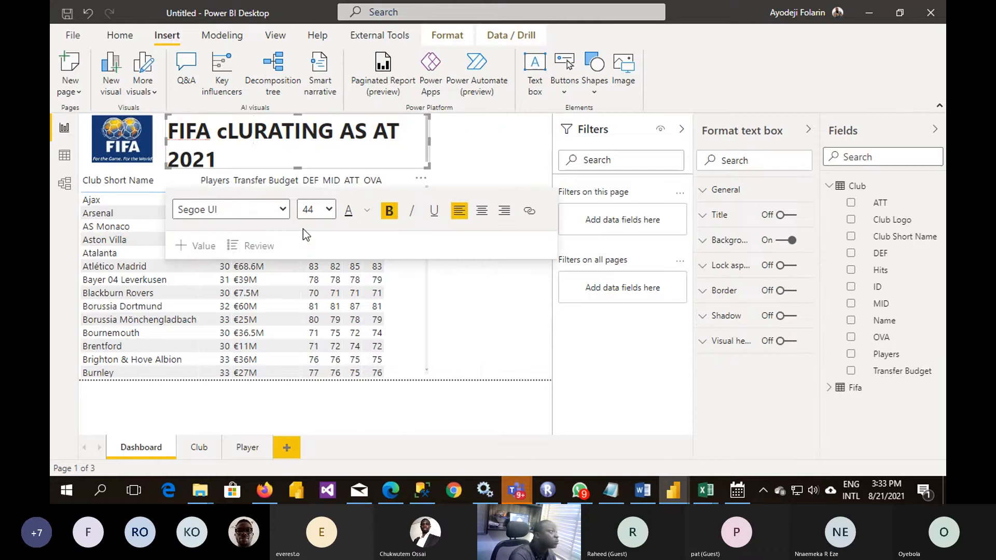
type("B")
key("BackSpace")
key("BackSpace")
key("BackSpace")
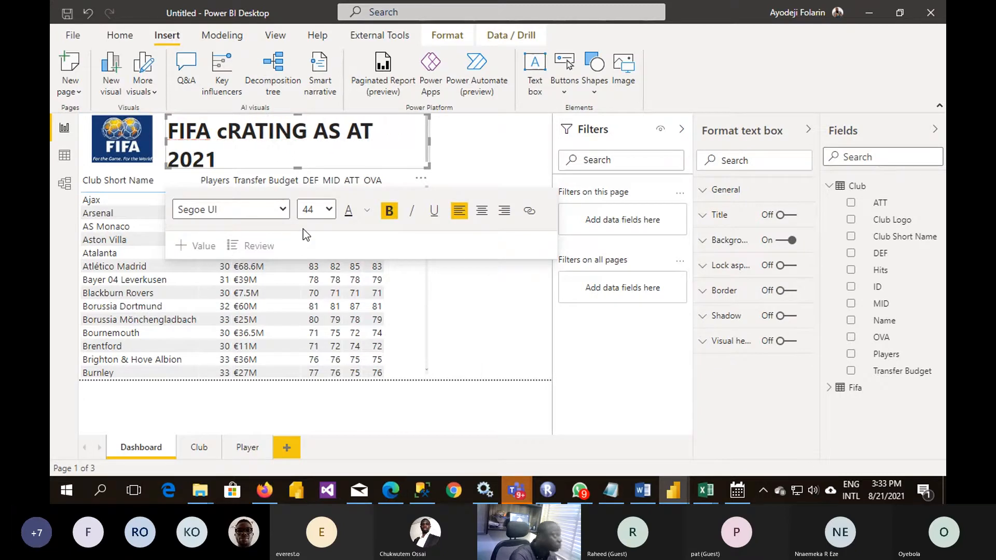
key("BackSpace")
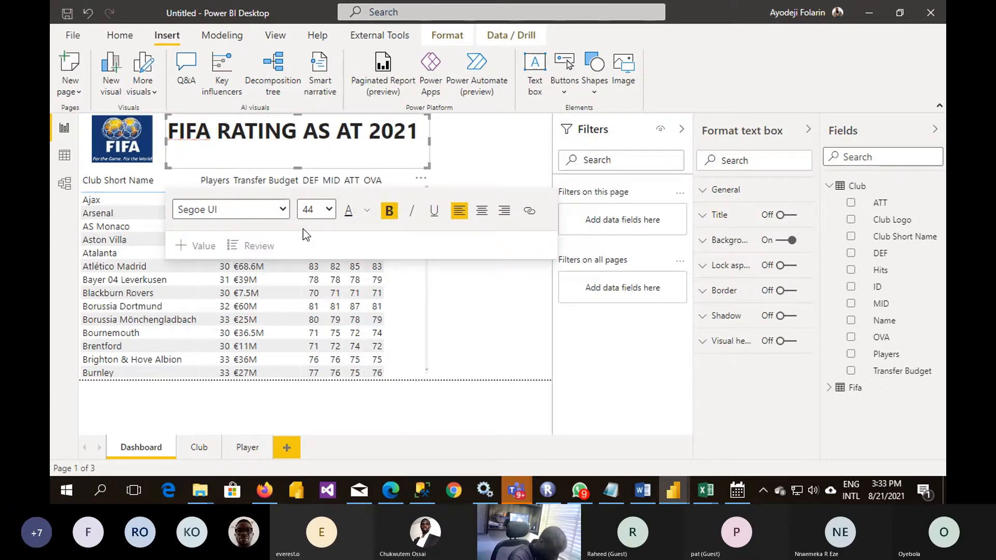
type("CLUB")
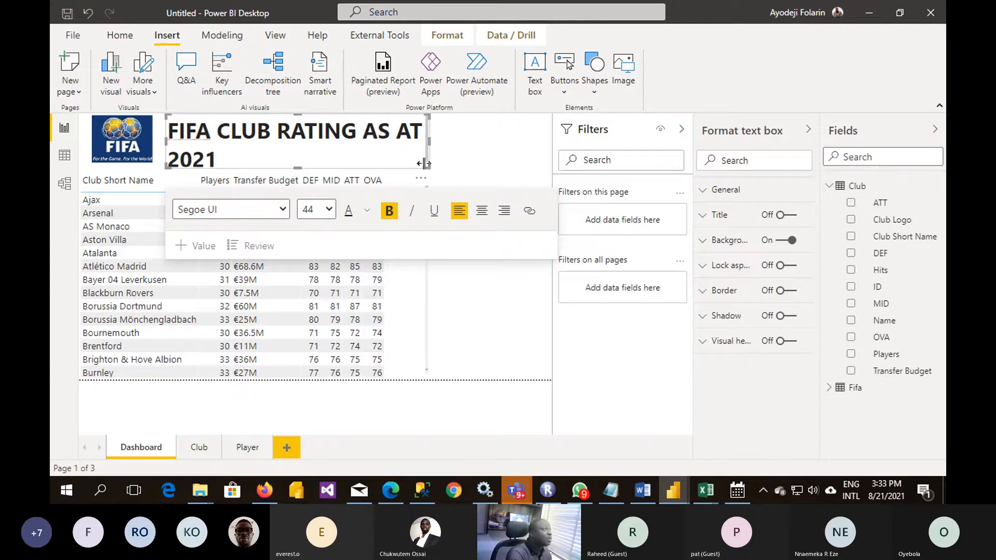
left_click_drag(429, 141, 516, 168)
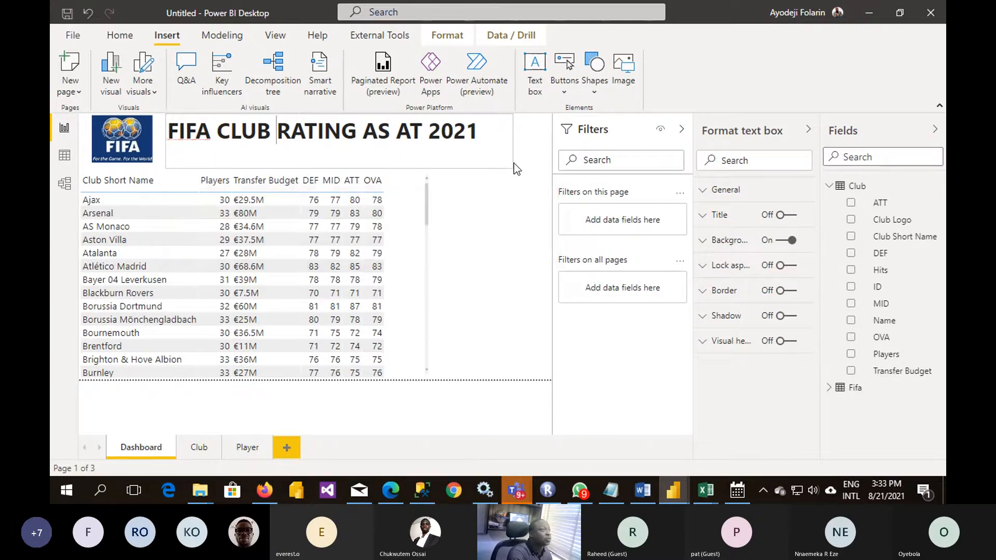
left_click(501, 319)
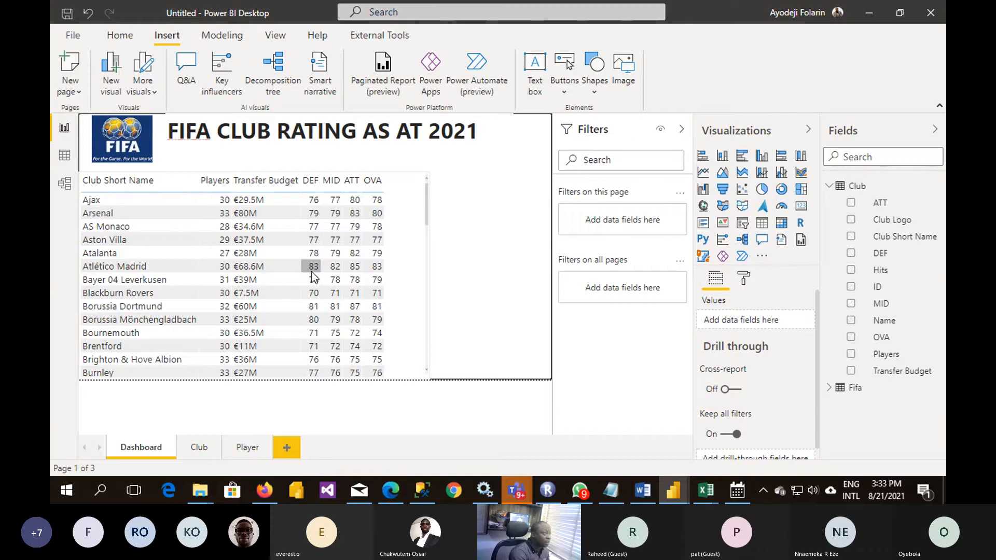
- Sort the club table by the OVA column in descending order
left_click(373, 182)
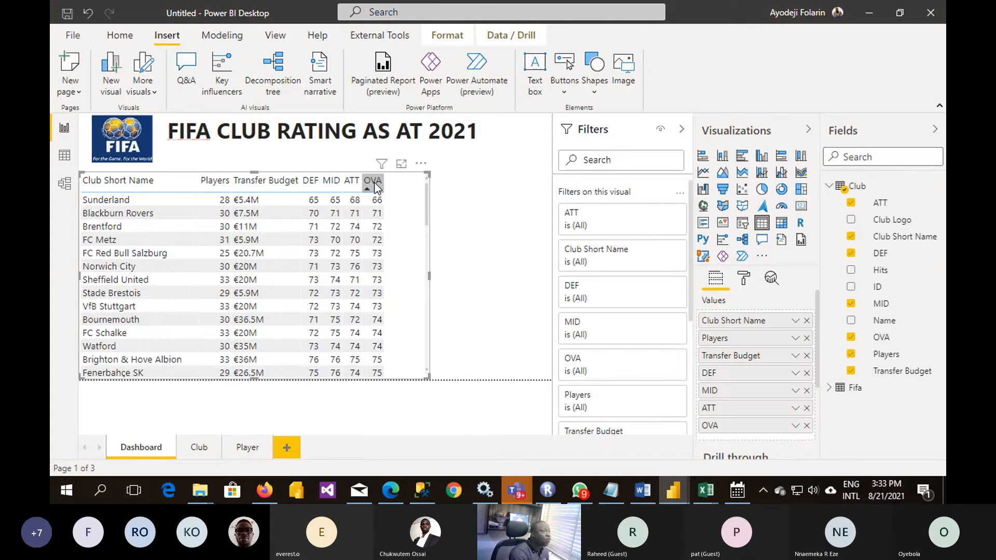
left_click(374, 184)
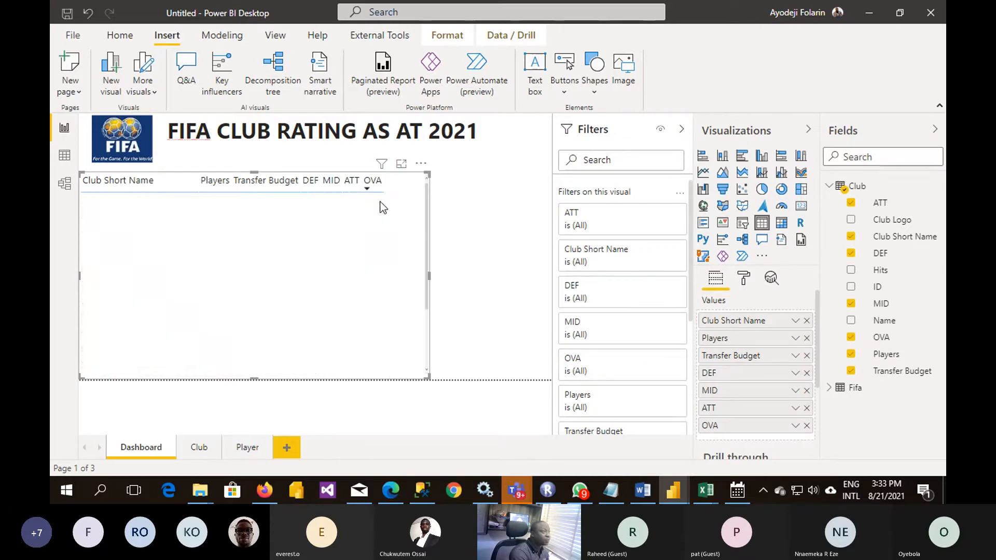
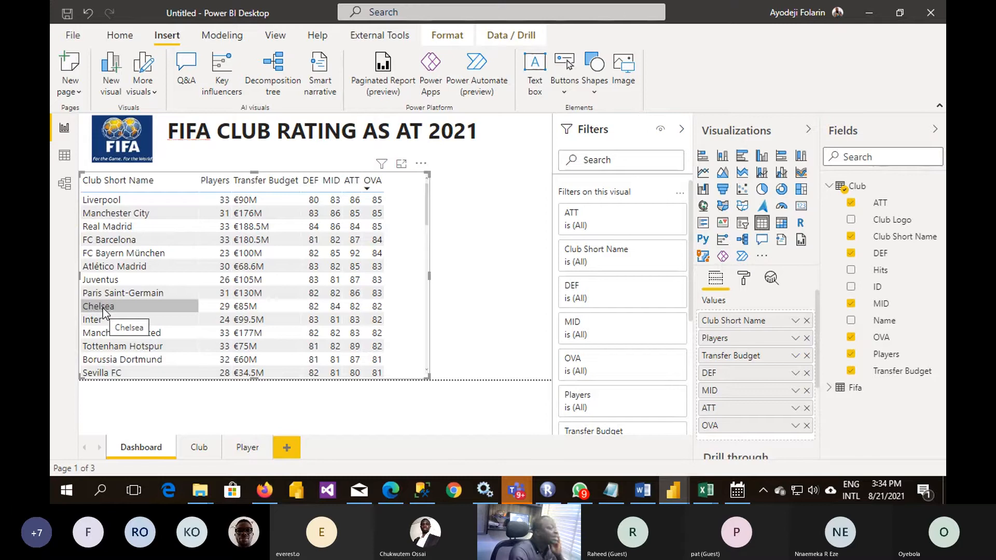
- Look through the Dashboard, Club and Player report pages and finish on the empty Club page
left_click(196, 448)
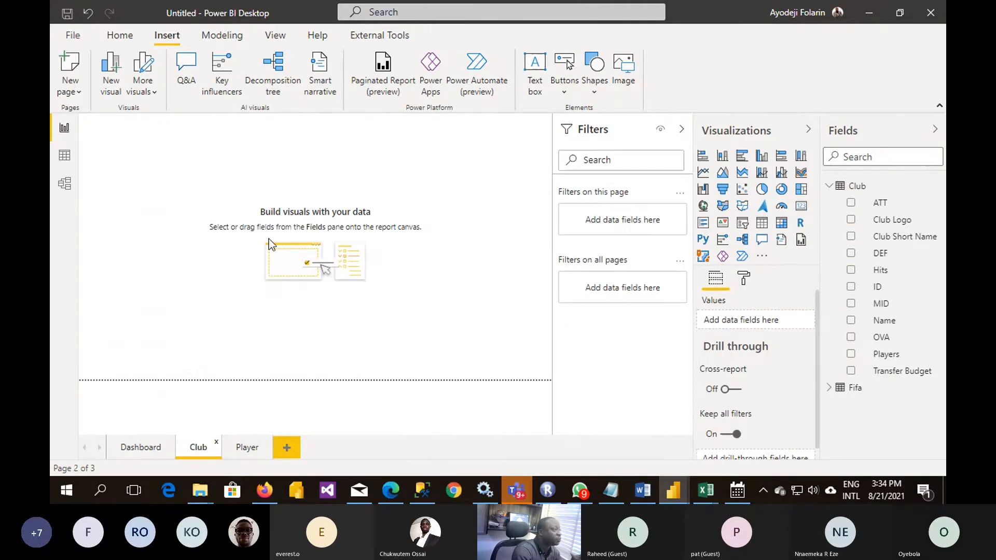
left_click(155, 448)
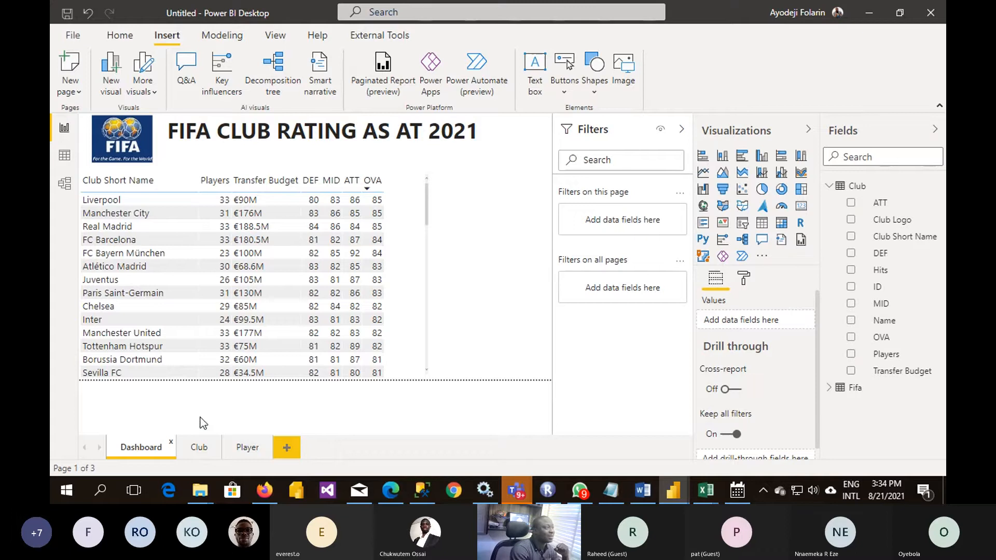
left_click(200, 447)
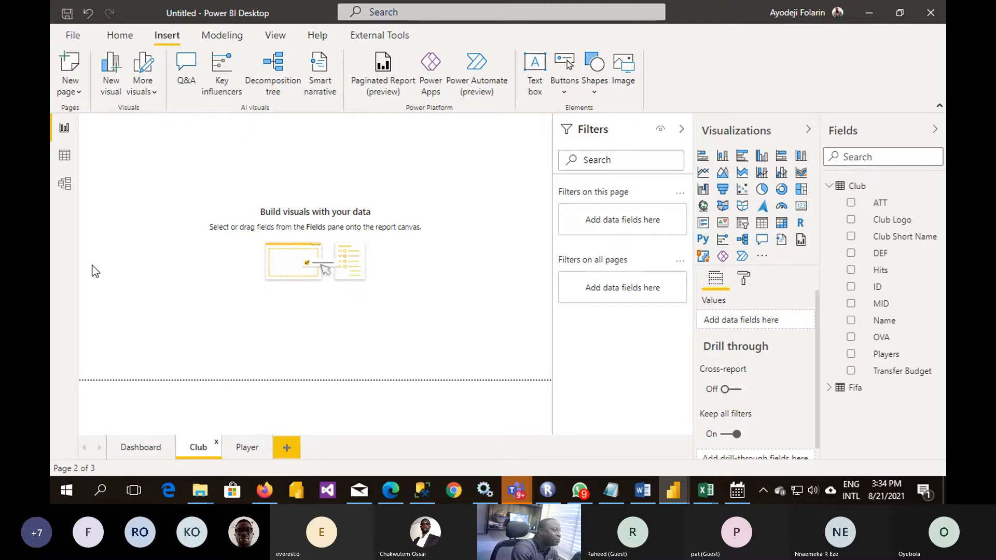
left_click(245, 449)
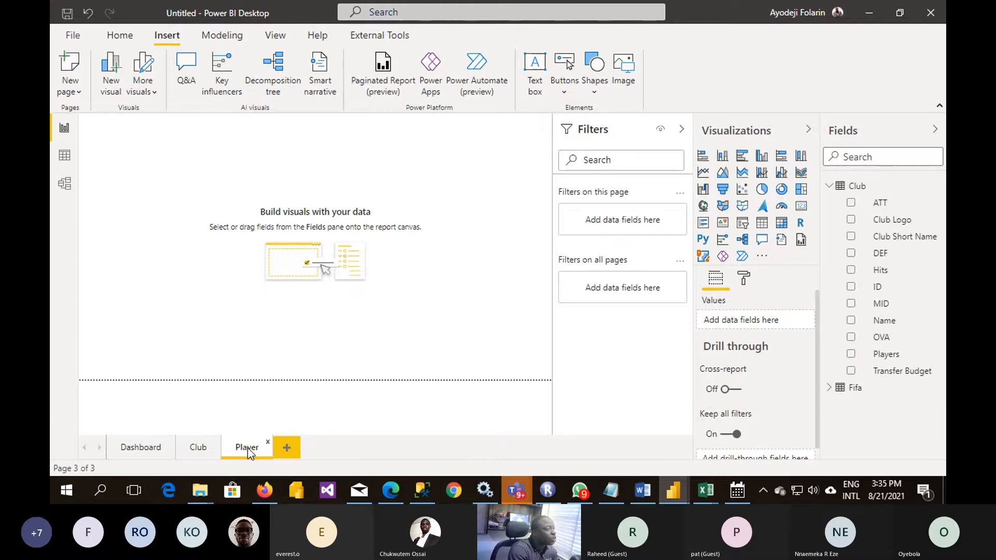
left_click(204, 455)
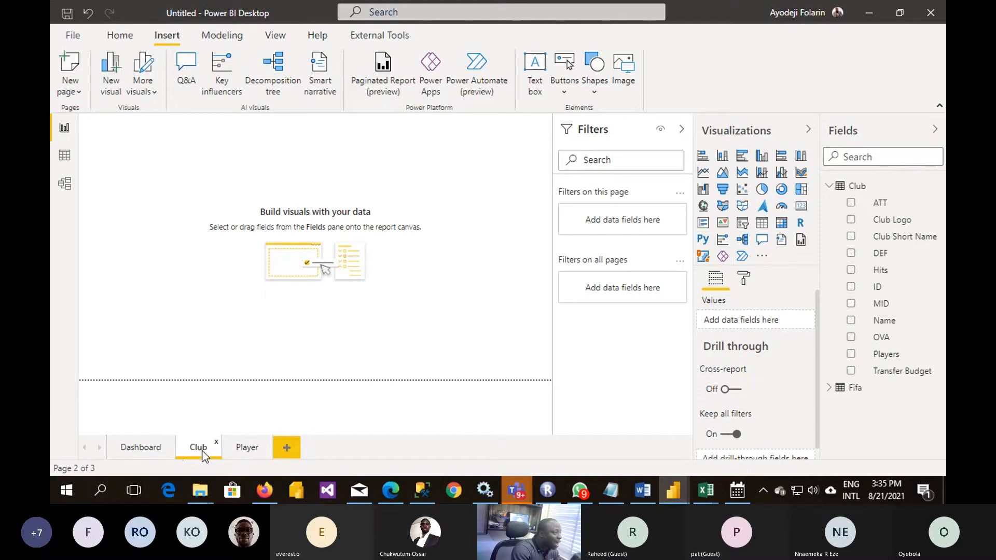
left_click(132, 451)
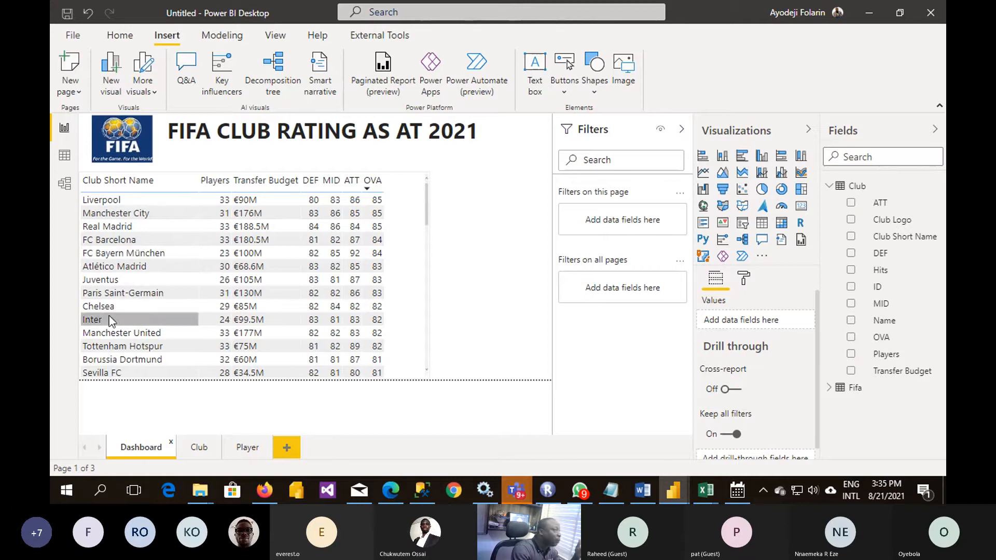
left_click(200, 448)
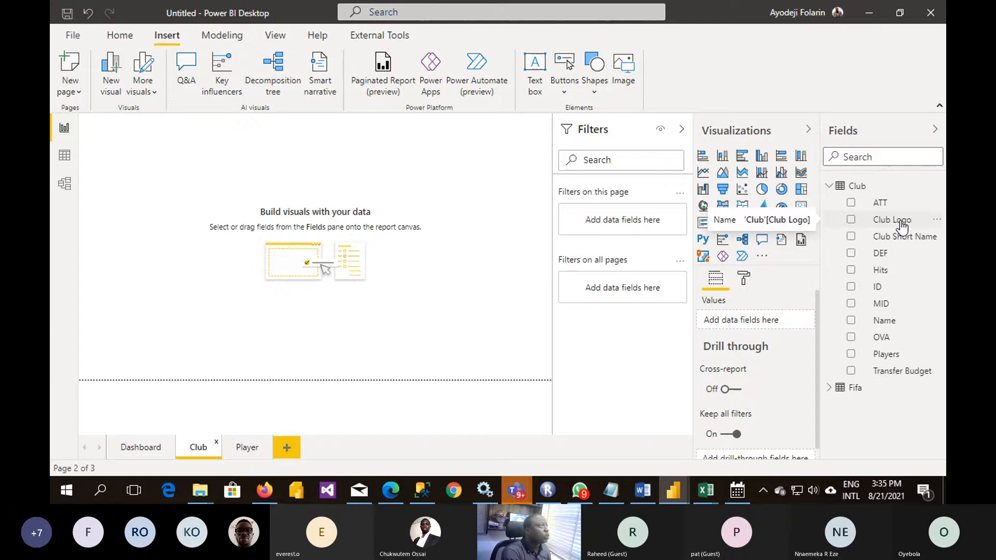
- Set the data category of the Club table's Club Logo column to Image URL in the data view
left_click(64, 155)
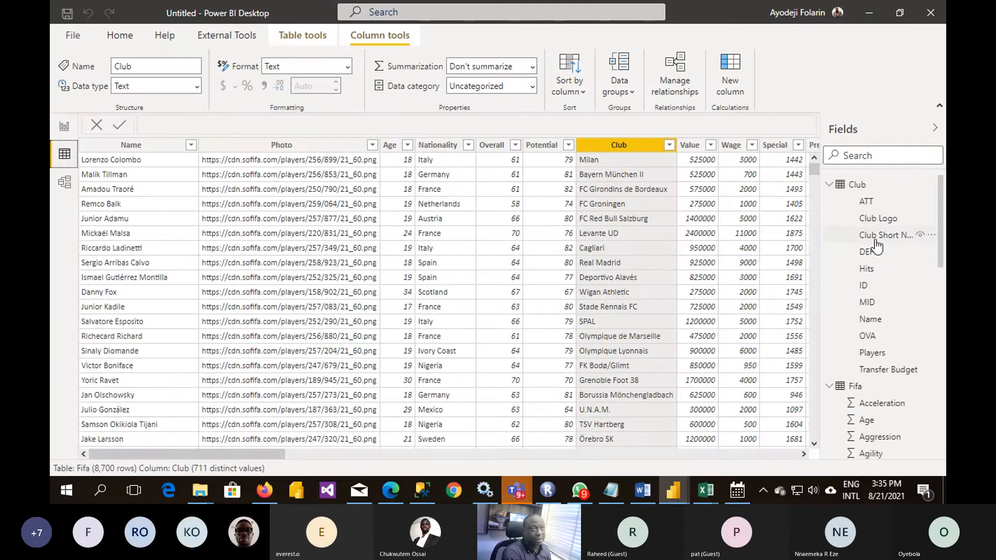
left_click(886, 221)
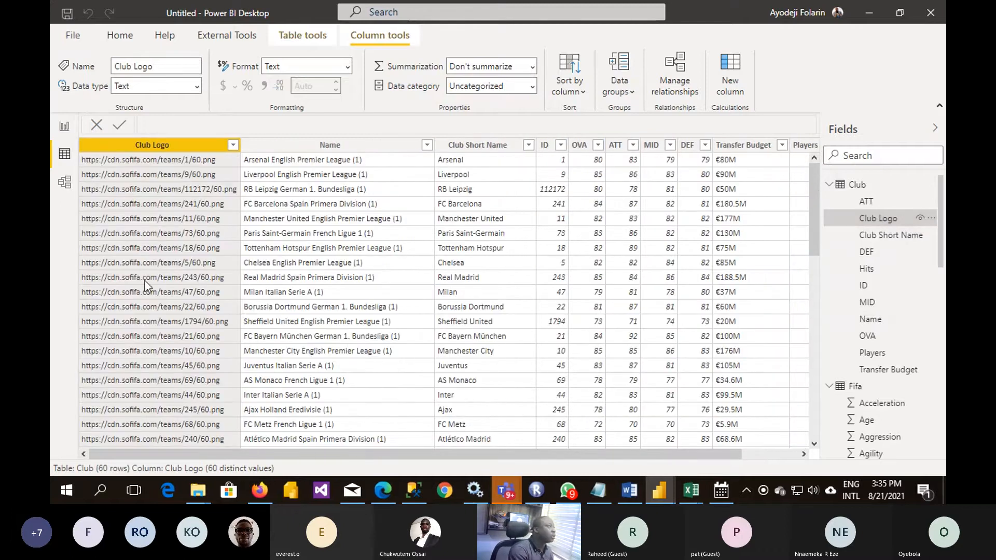
left_click(535, 91)
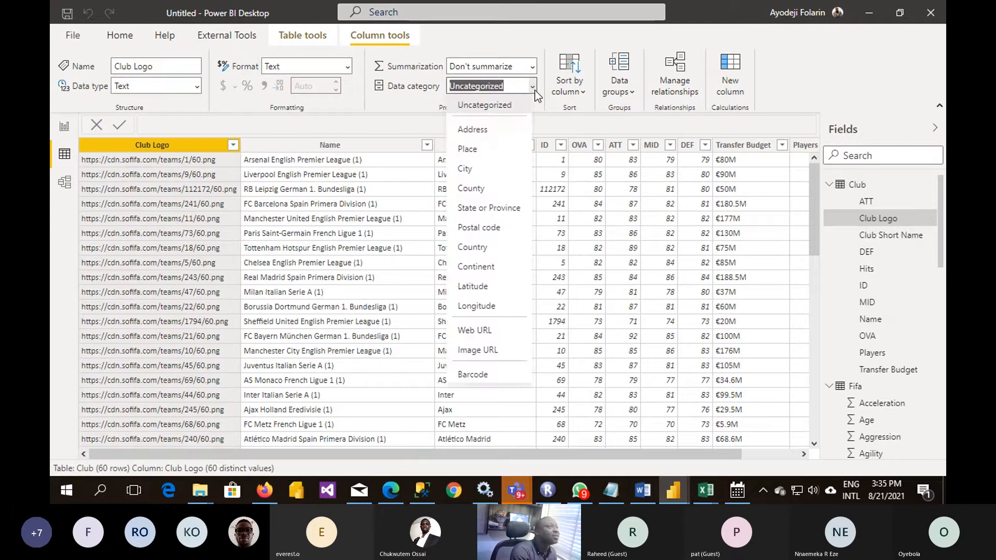
left_click(475, 352)
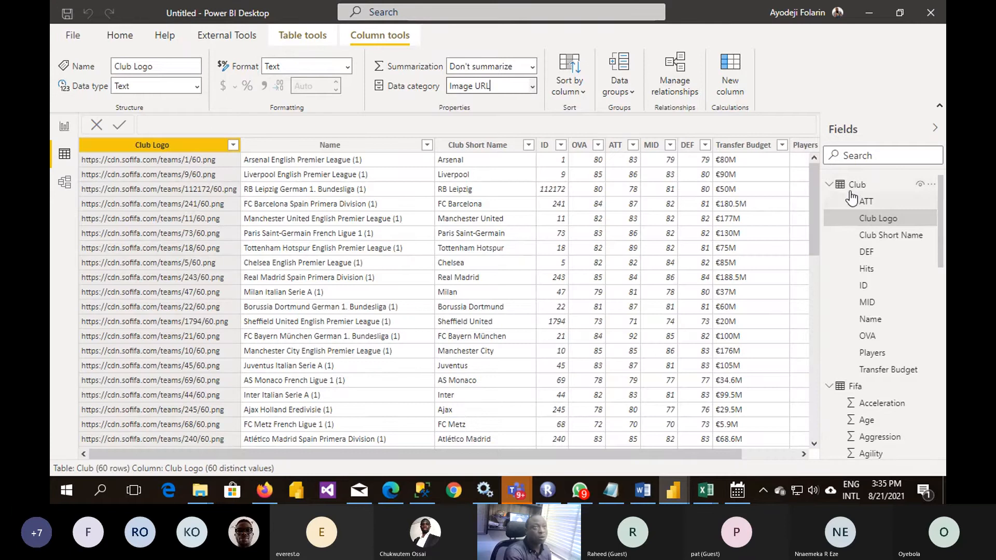
- Set the data category of the Fifa table's Photo column to Image URL
left_click(828, 186)
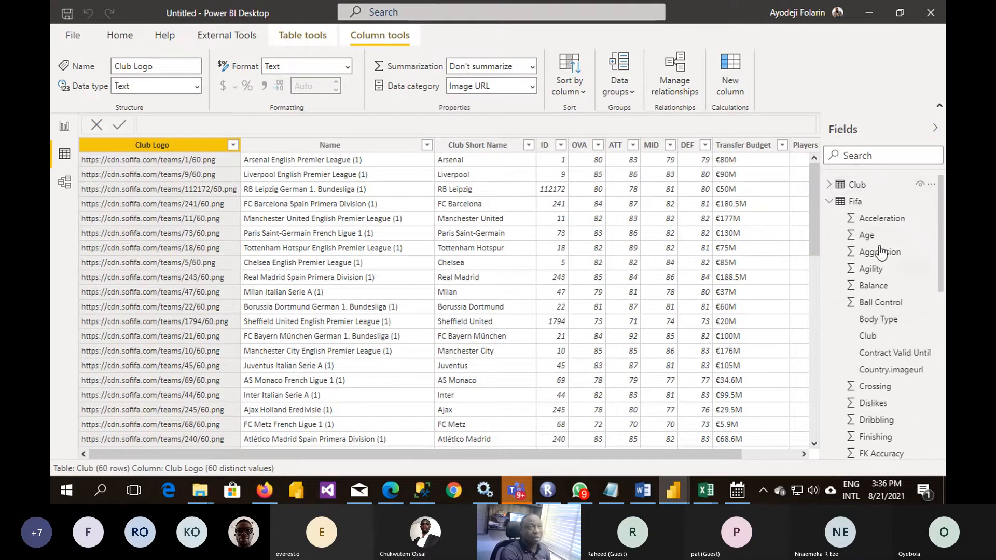
scroll(888, 322, "down", 5)
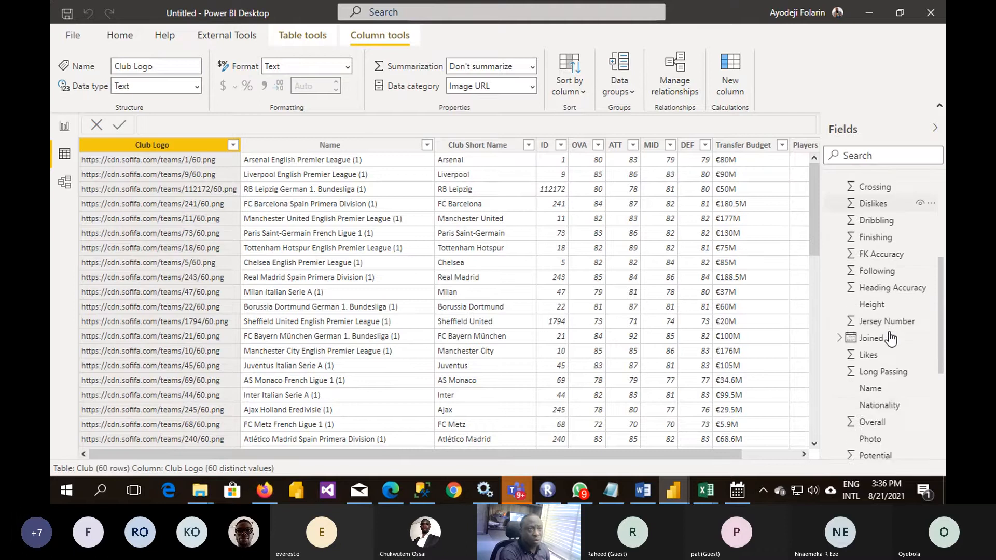
scroll(890, 339, "down", 3)
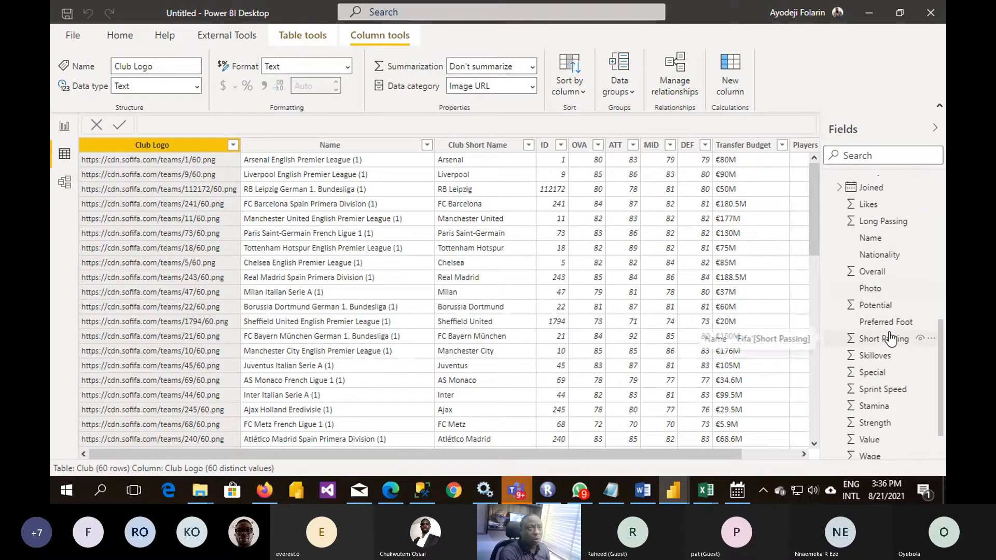
scroll(890, 339, "up", 1)
scroll(891, 338, "up", 2)
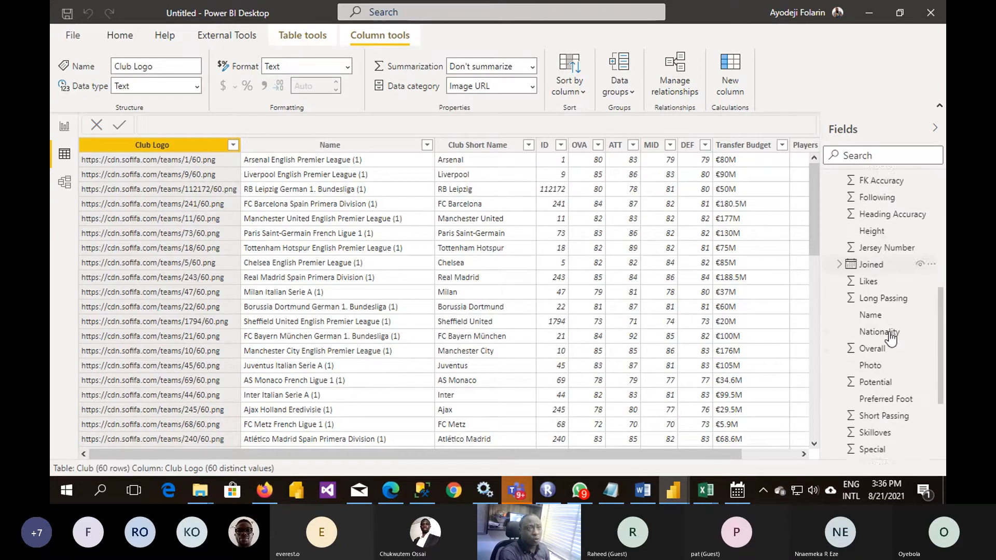
left_click(874, 362)
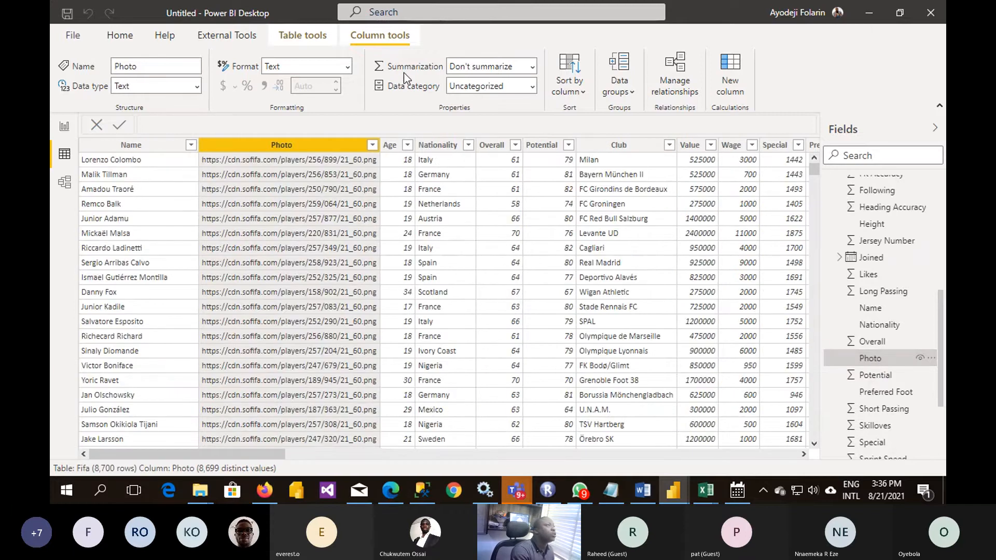
left_click(534, 86)
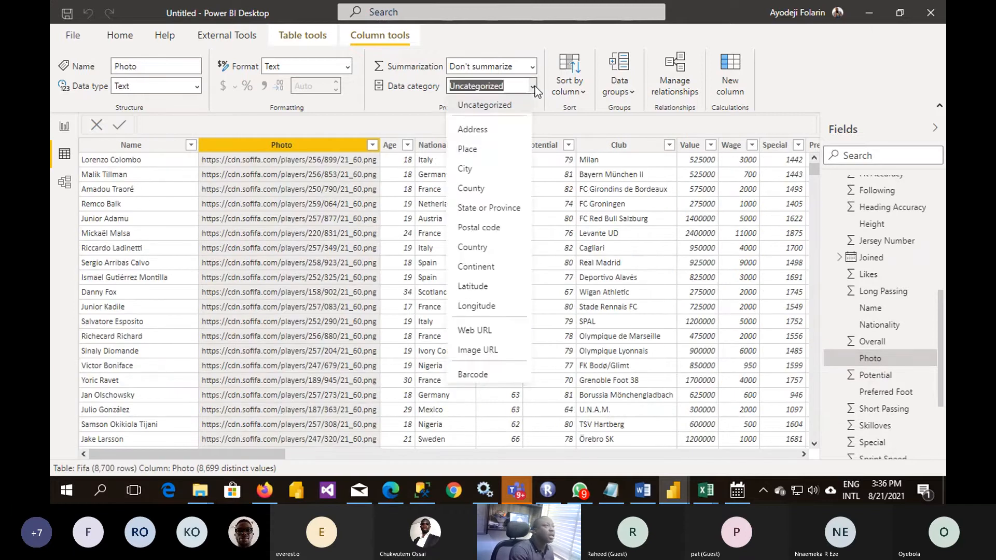
left_click(499, 350)
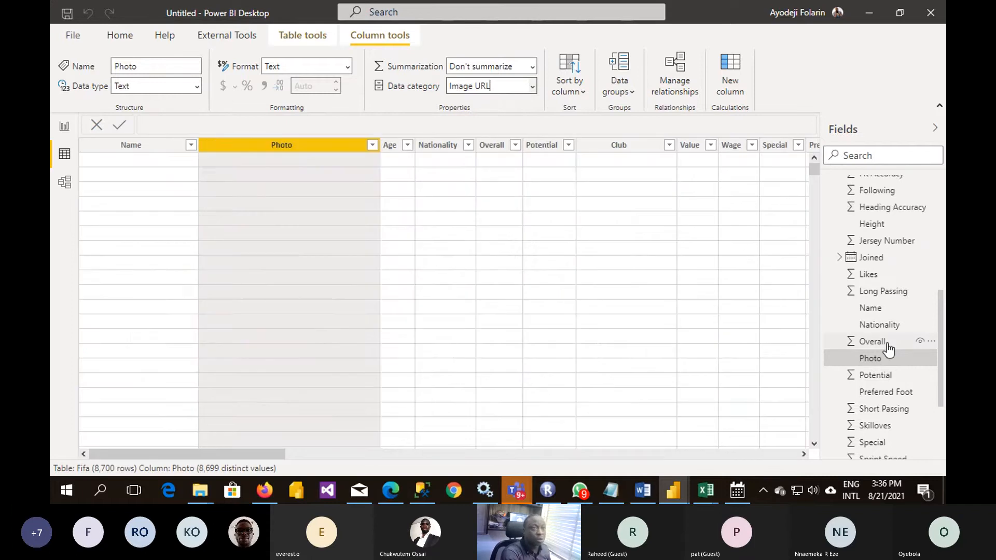
- Set the data category of the Fifa table's Country.imageurl column to Image URL
scroll(889, 350, "up", 4)
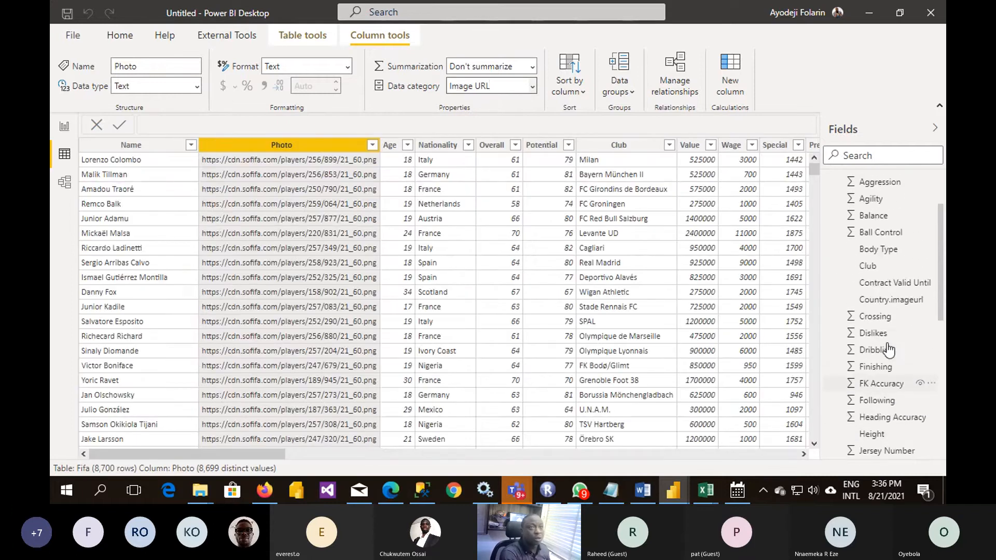
left_click(893, 302)
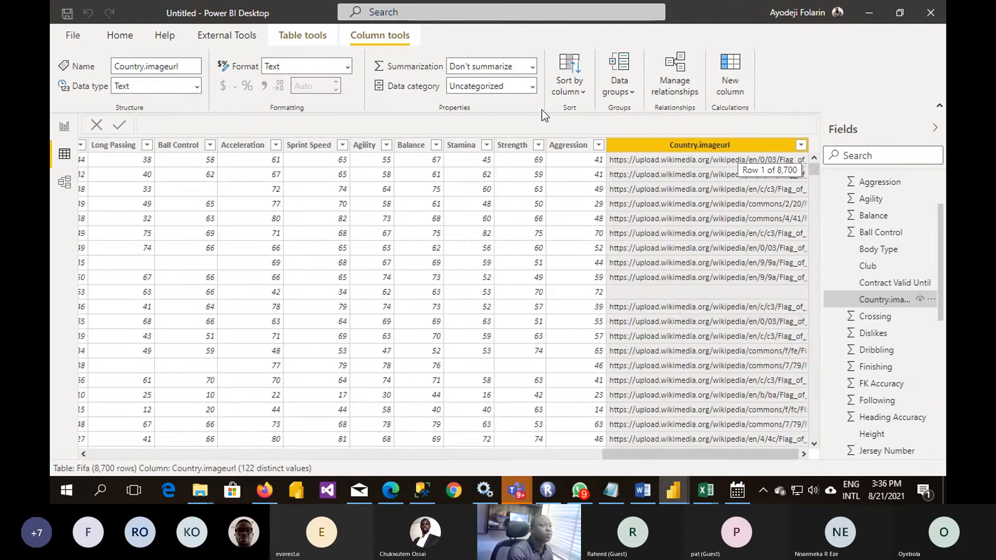
left_click(530, 86)
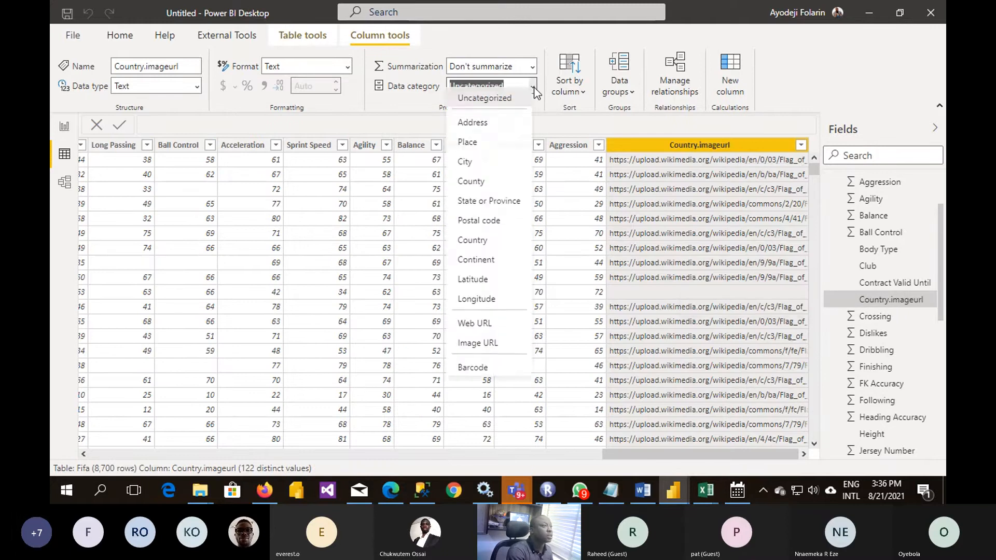
left_click(474, 350)
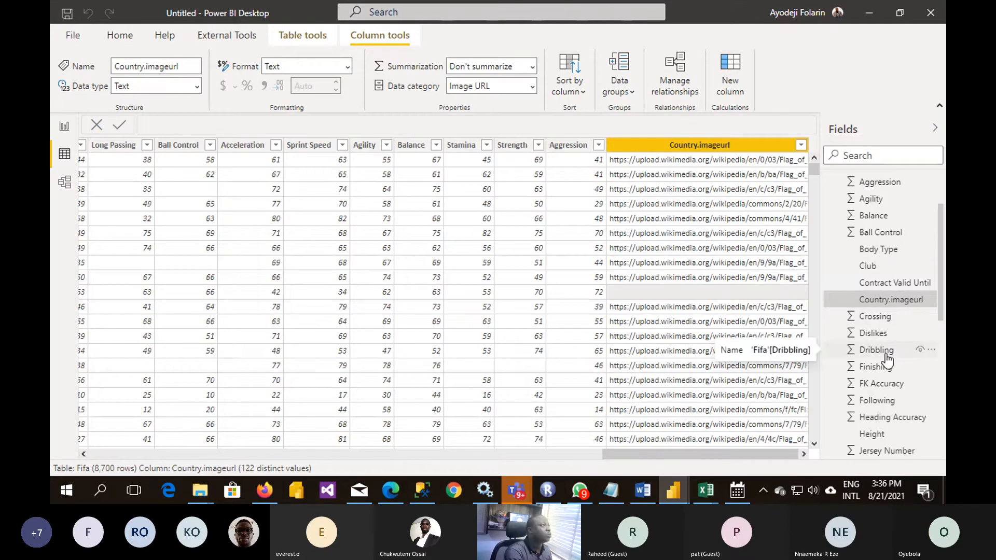
scroll(887, 358, "up", 2)
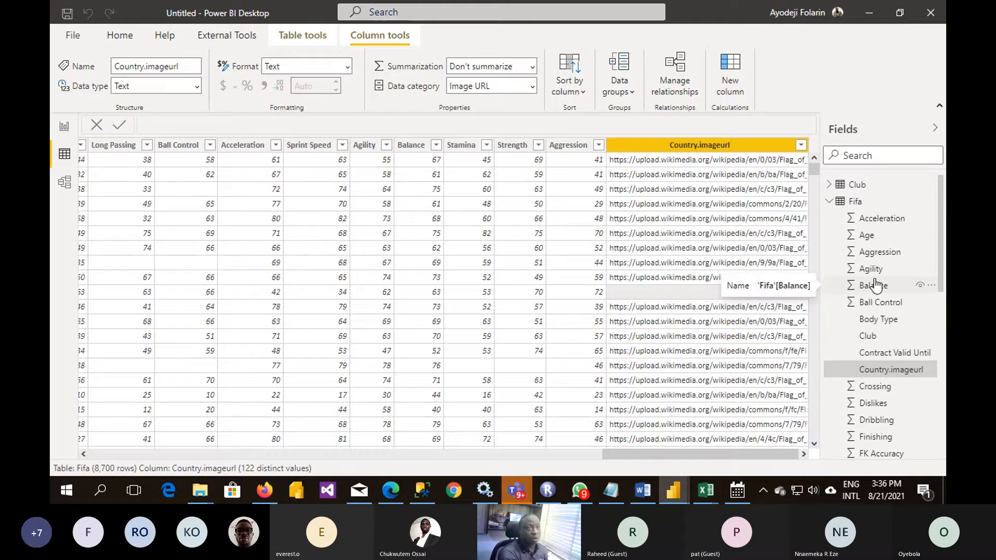
scroll(875, 284, "down", 8)
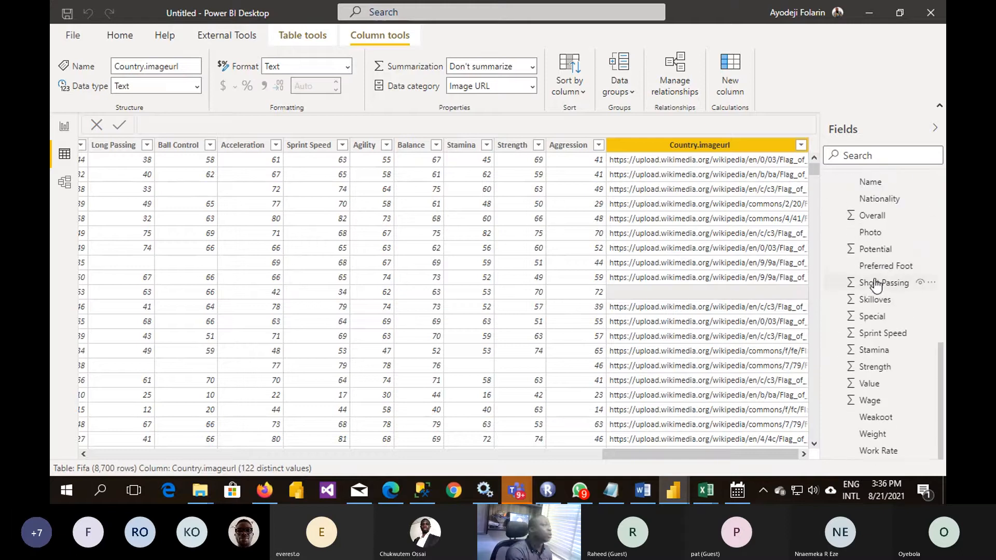
- Add a multi-row card with Club Logo to the Club report page and shrink it to fit a single logo
left_click(65, 127)
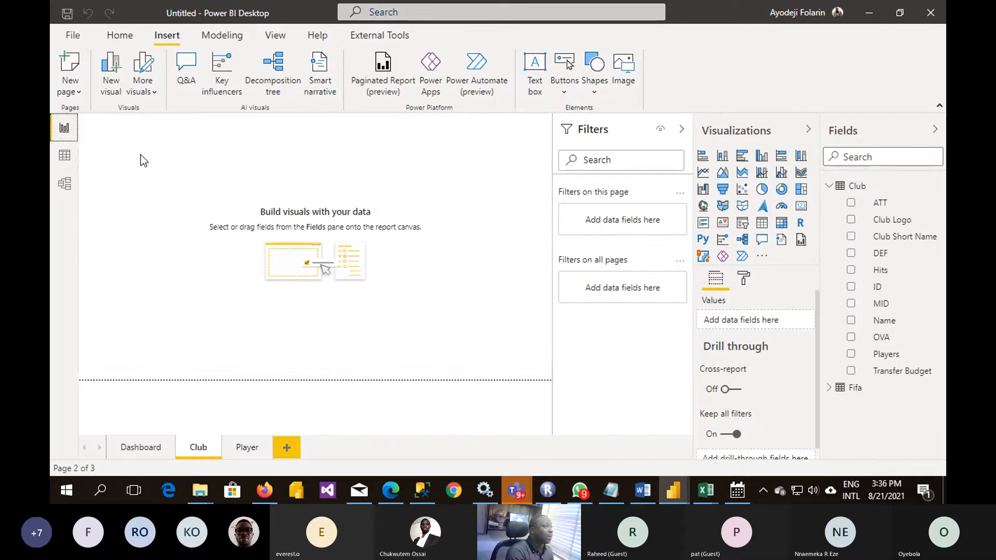
left_click(144, 191)
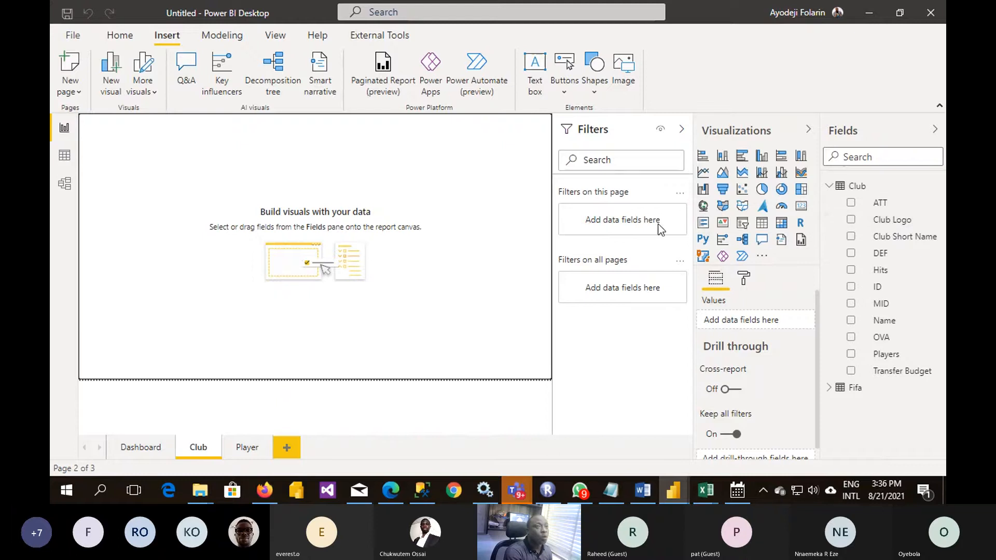
left_click(703, 224)
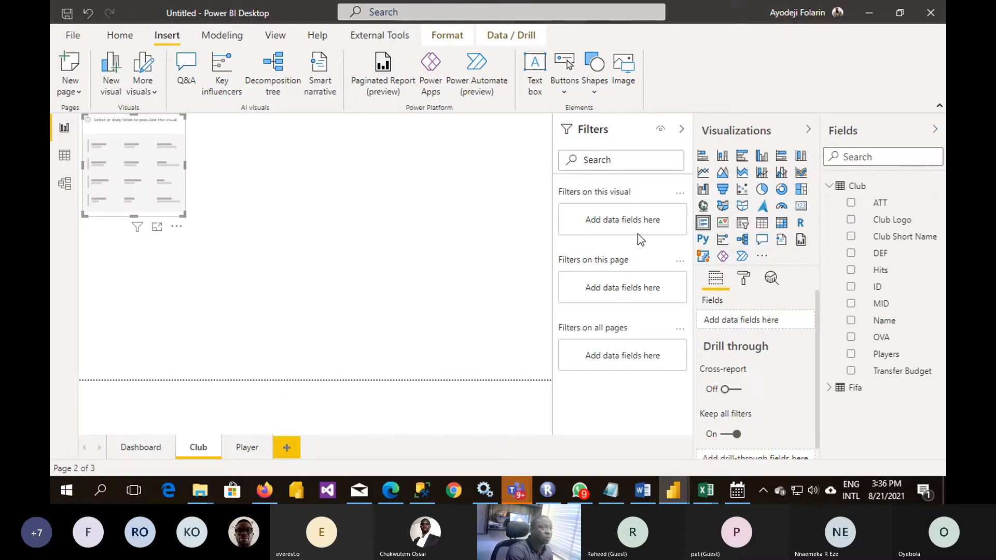
left_click(850, 220)
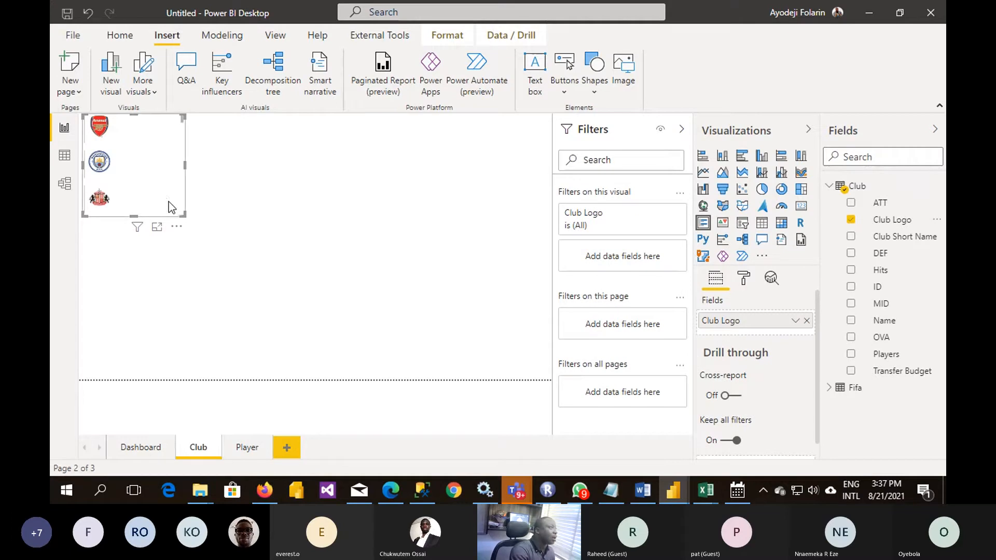
left_click_drag(182, 214, 111, 185)
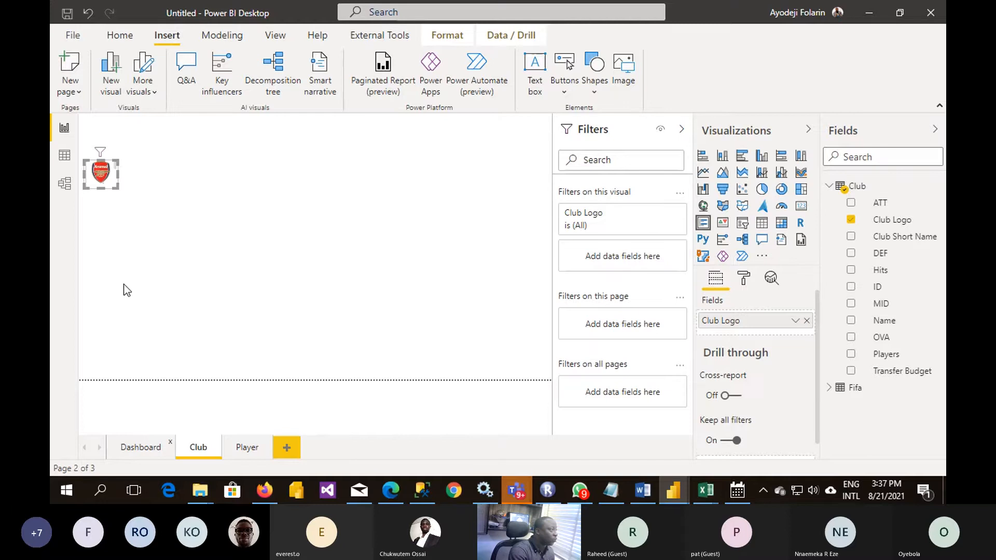
left_click(207, 449)
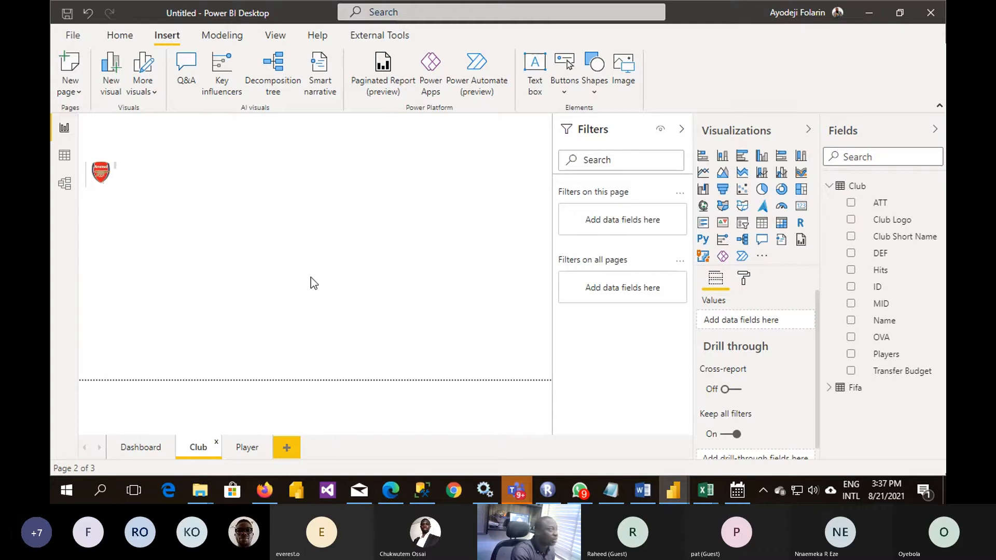
- Add a card visual showing the Club table's Name field to the Club page and widen it so the name fits on one line
left_click(137, 263)
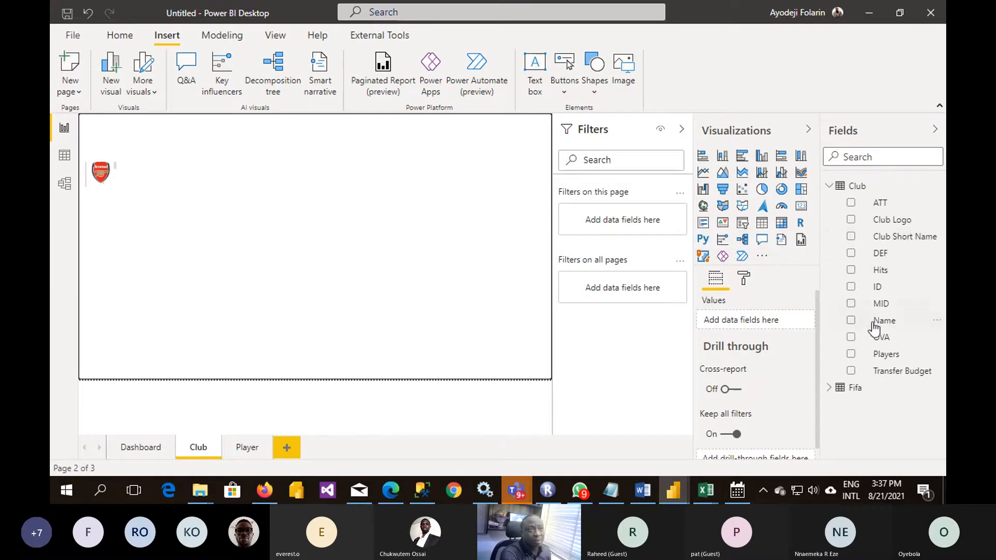
left_click_drag(872, 323, 293, 232)
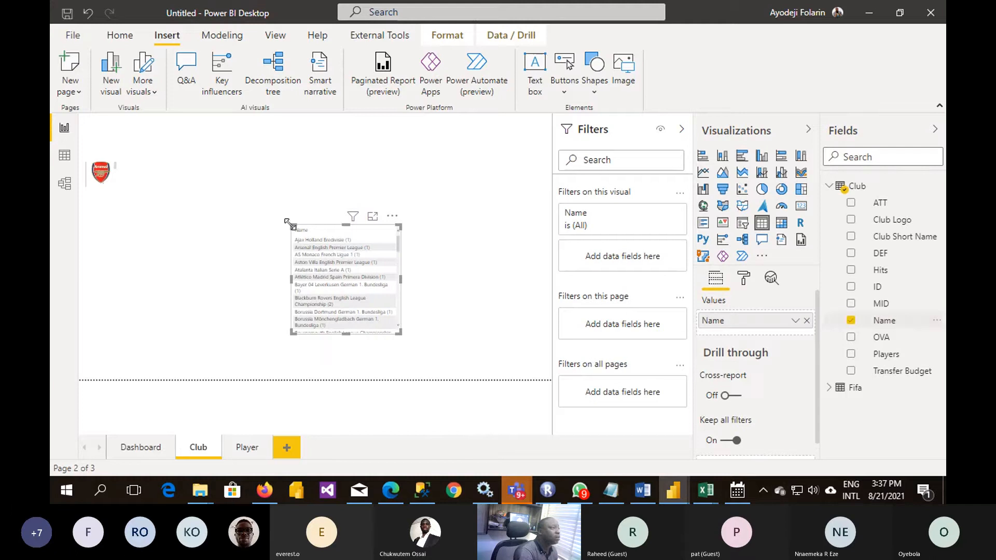
left_click(801, 207)
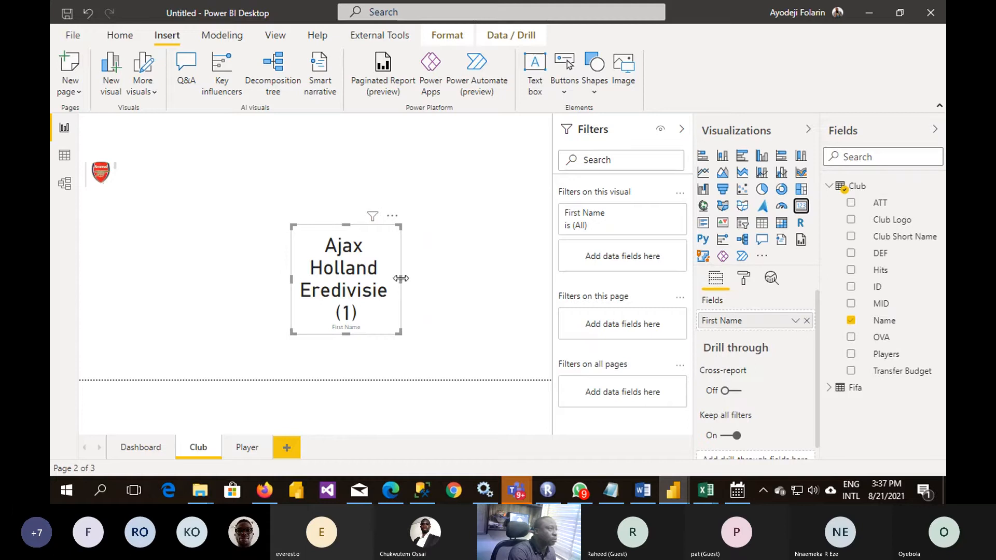
left_click_drag(399, 278, 533, 303)
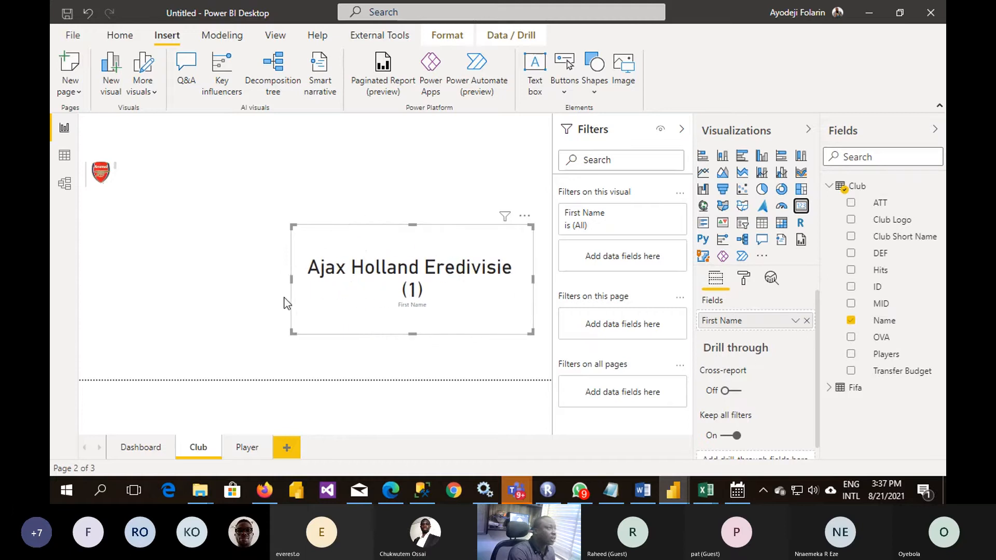
left_click_drag(289, 278, 171, 281)
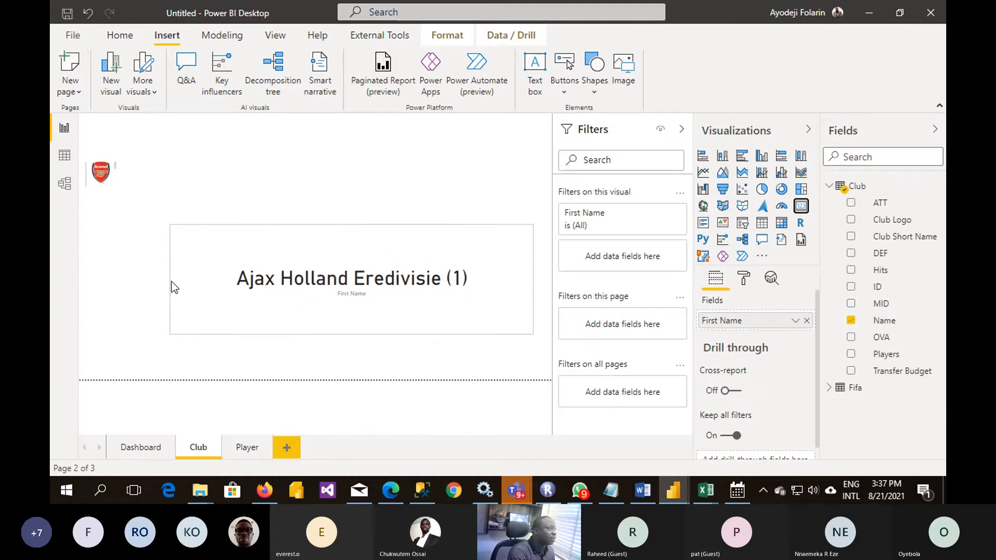
- Shorten the club name card, move it beside the club logo, and widen it to the page's right edge
left_click_drag(351, 333, 351, 259)
left_click_drag(334, 226, 305, 159)
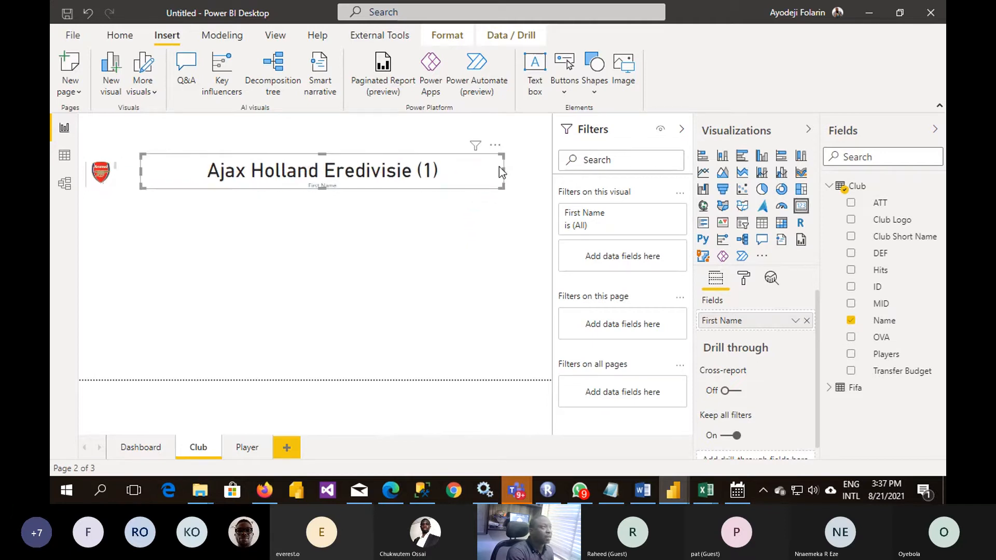
left_click_drag(509, 175, 544, 179)
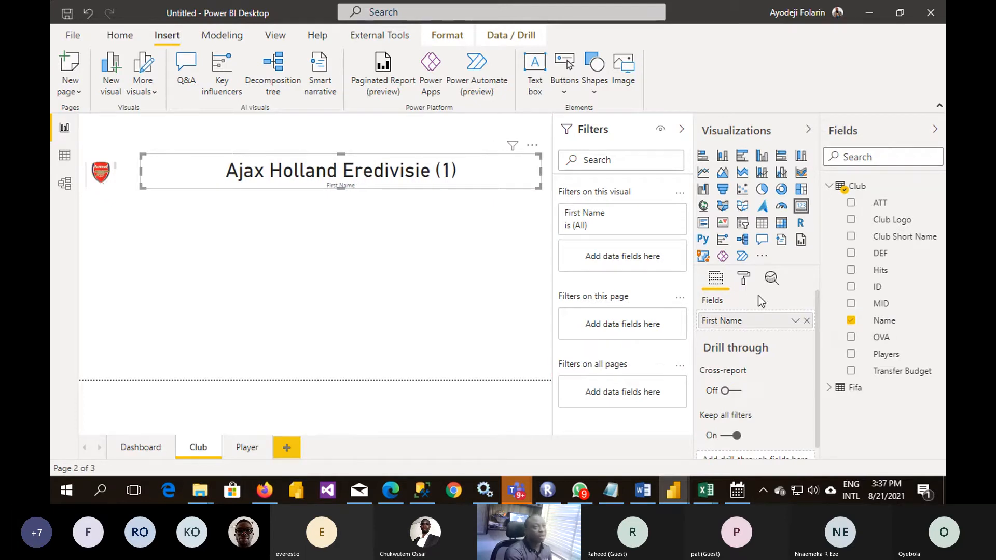
- Turn off the category label on the club name card and turn on its border and shadow
left_click(743, 278)
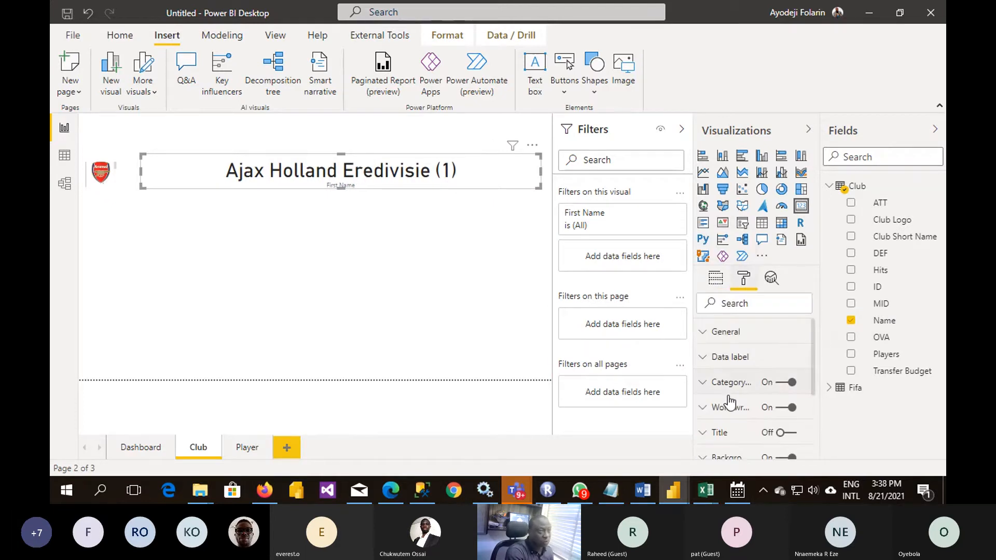
left_click(784, 384)
scroll(787, 400, "down", 5)
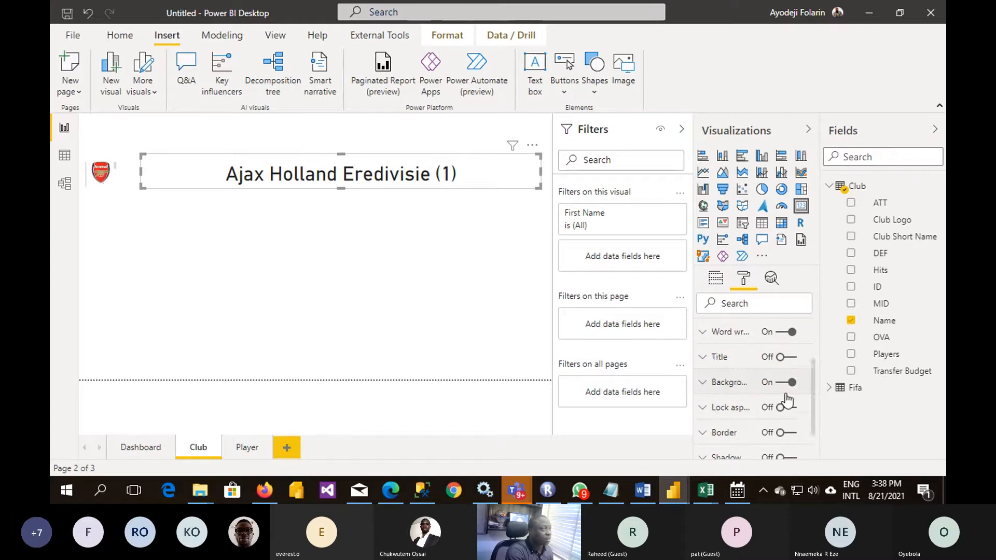
left_click(784, 377)
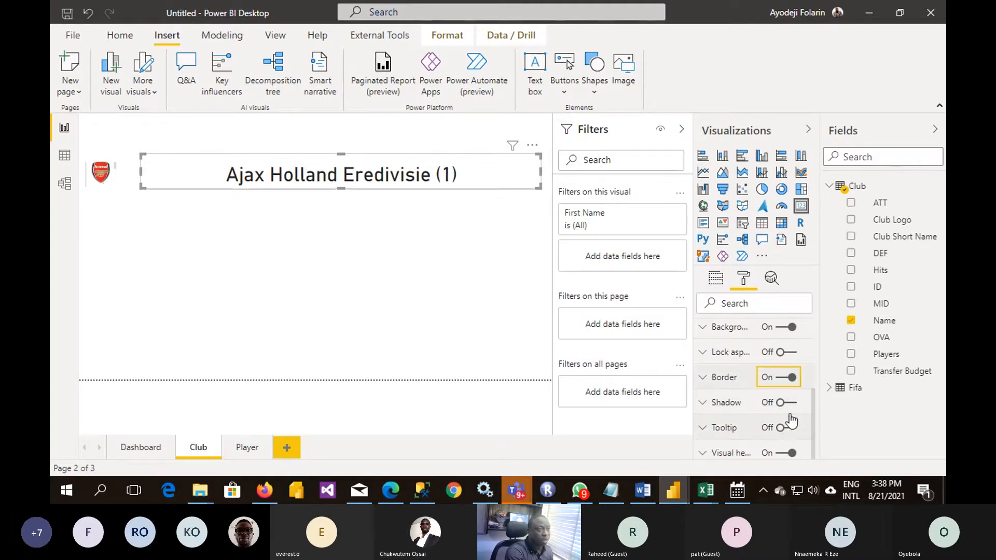
left_click(784, 403)
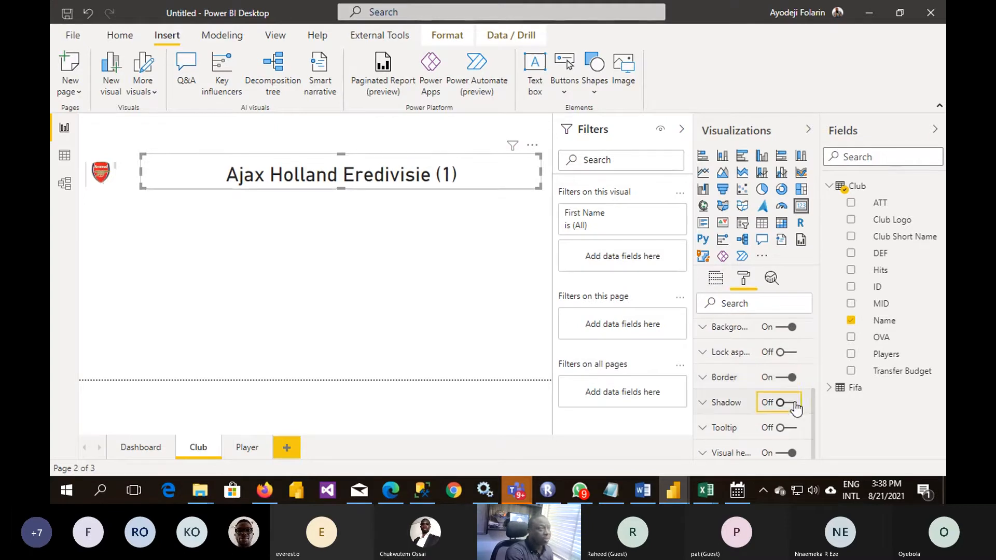
left_click(369, 322)
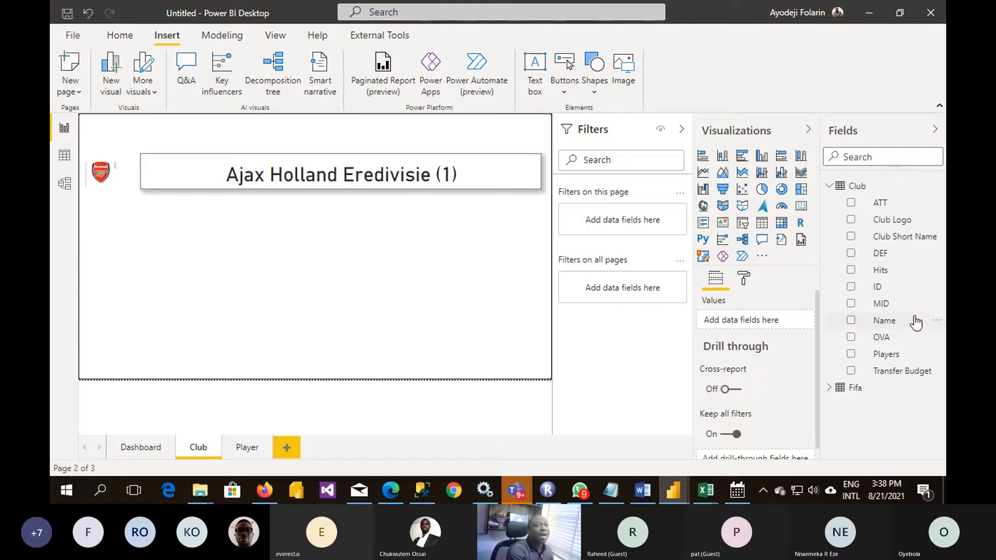
- Add an empty table visual to the Club page and enlarge it to fill the left area below the club logo
left_click_drag(880, 257, 787, 266)
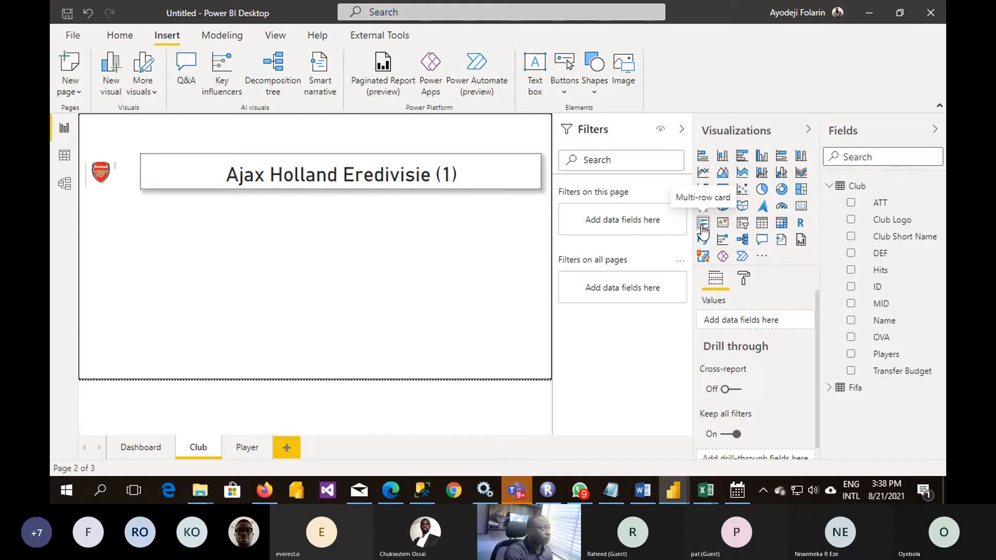
left_click(762, 225)
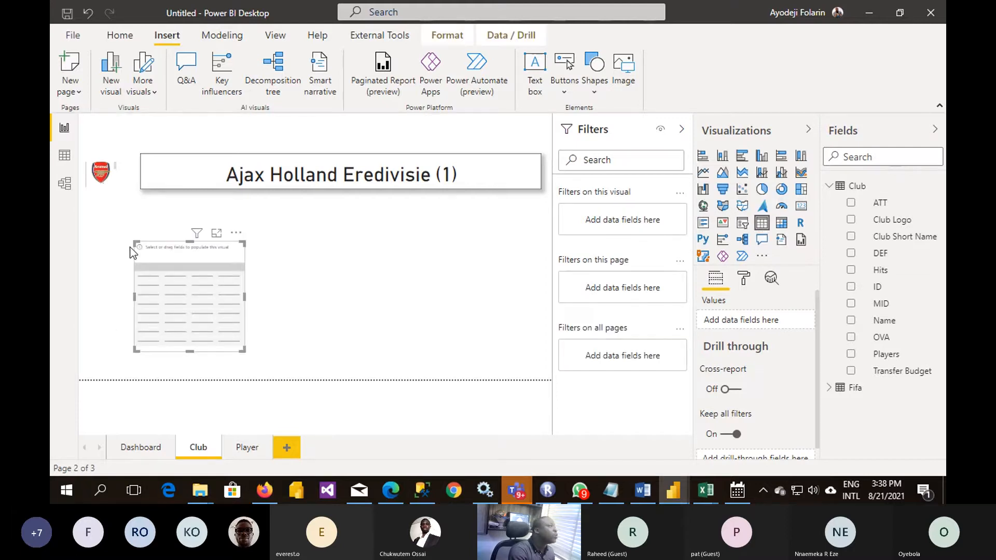
left_click_drag(134, 242, 83, 206)
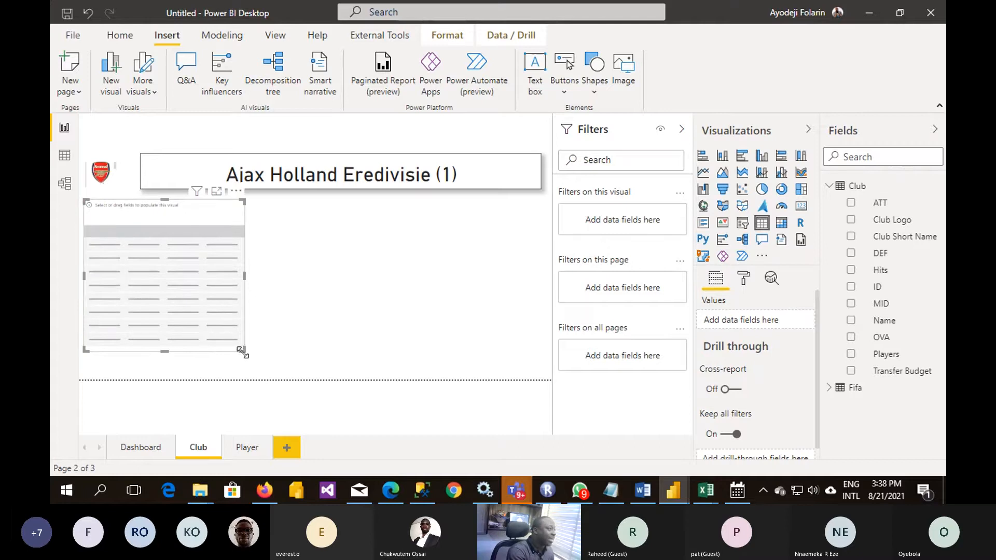
left_click_drag(242, 352, 247, 372)
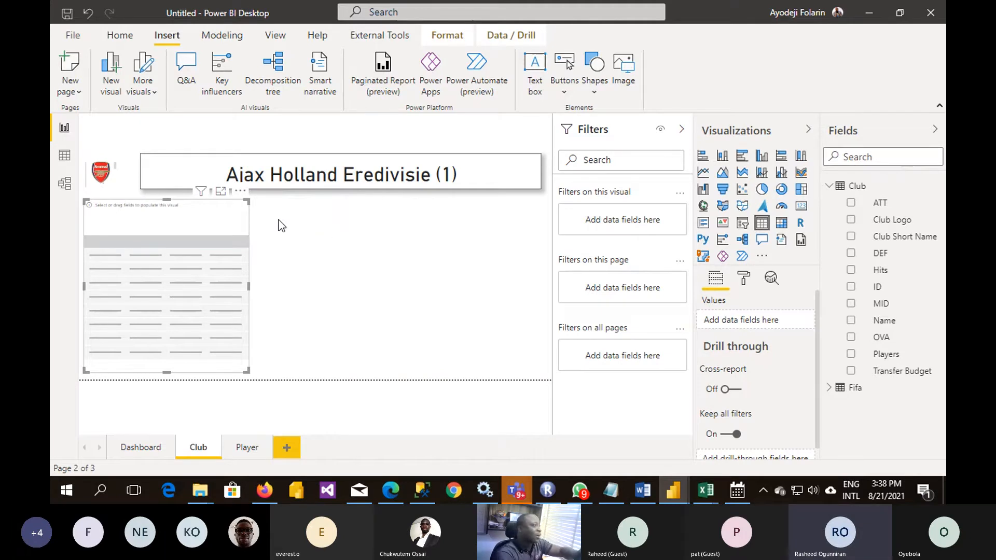
- Sort the Club table's rows ascending by the Name column in the data view, and return to the Club report page
left_click(308, 182)
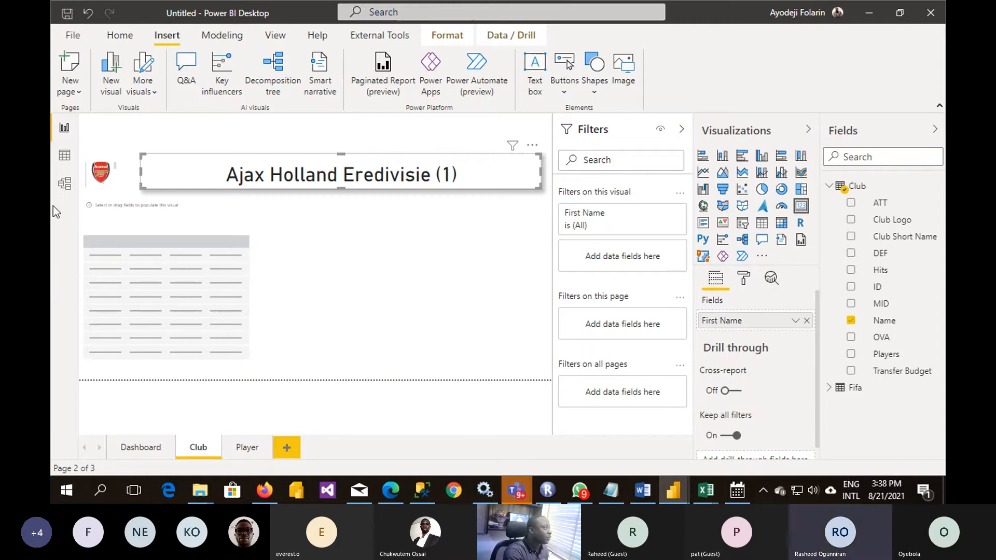
left_click(61, 162)
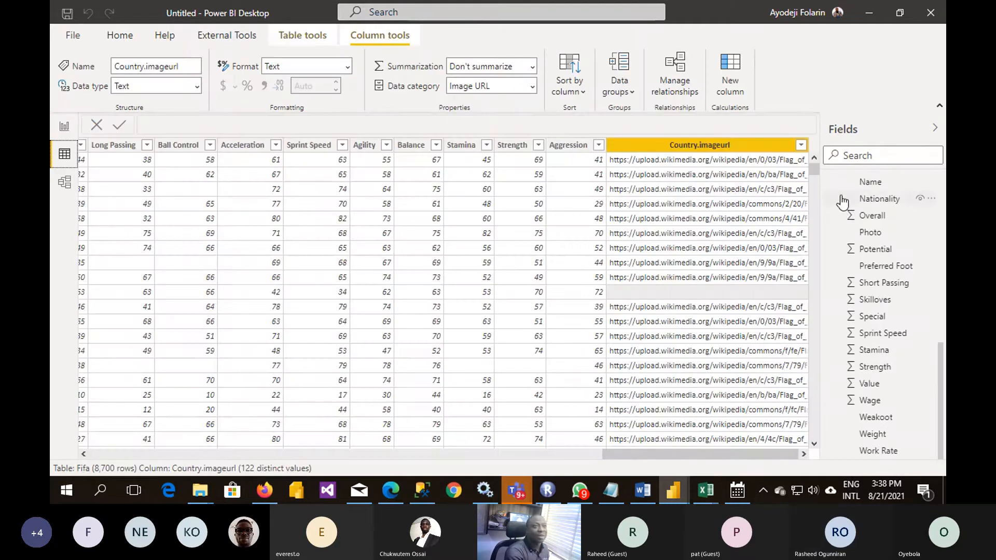
scroll(839, 226, "up", 5)
scroll(839, 226, "up", 3)
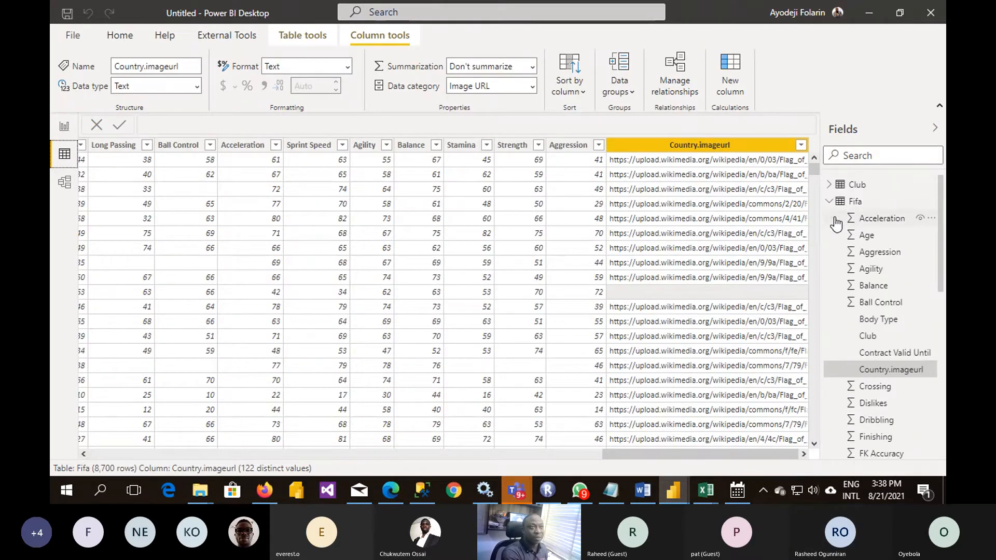
left_click(832, 202)
left_click(867, 187)
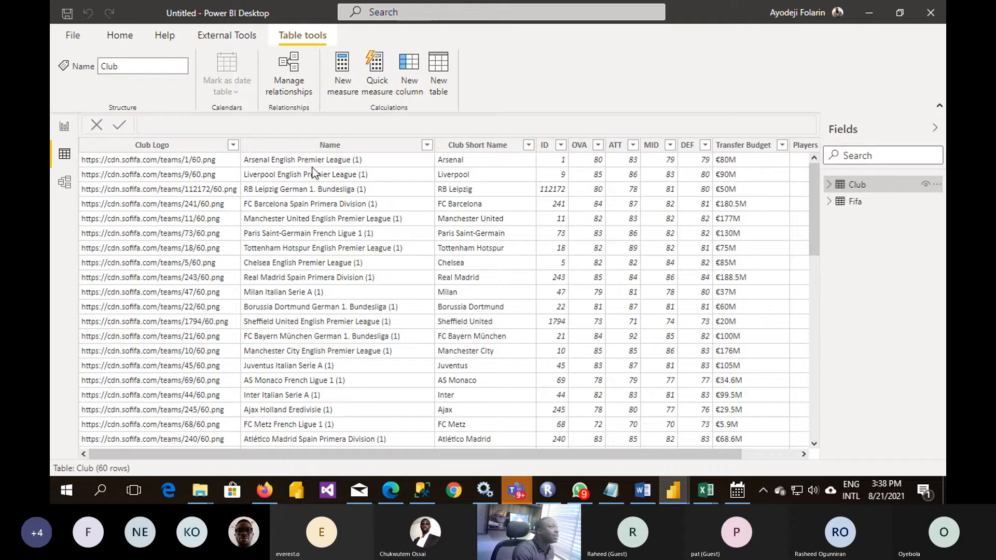
left_click(322, 148)
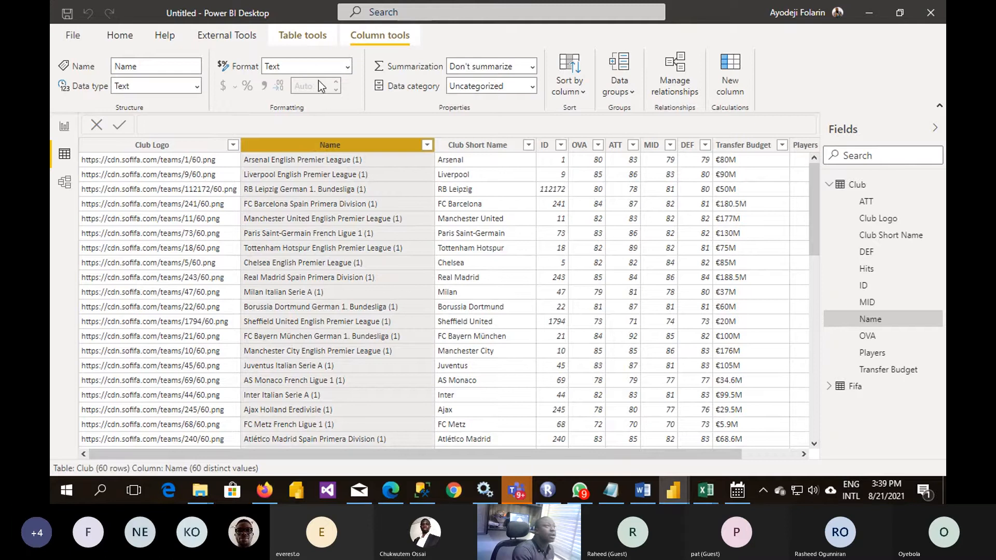
left_click(577, 94)
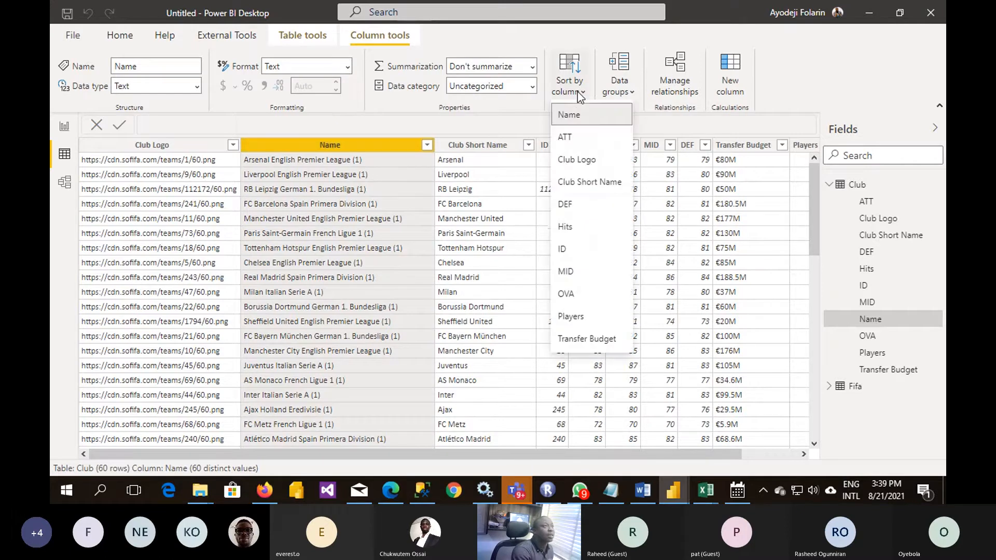
right_click(340, 152)
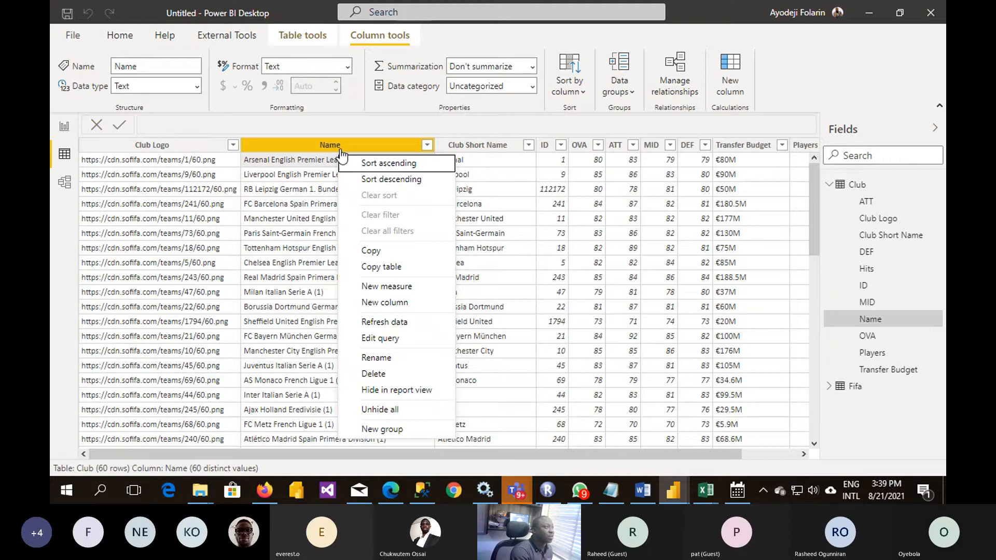
left_click(388, 161)
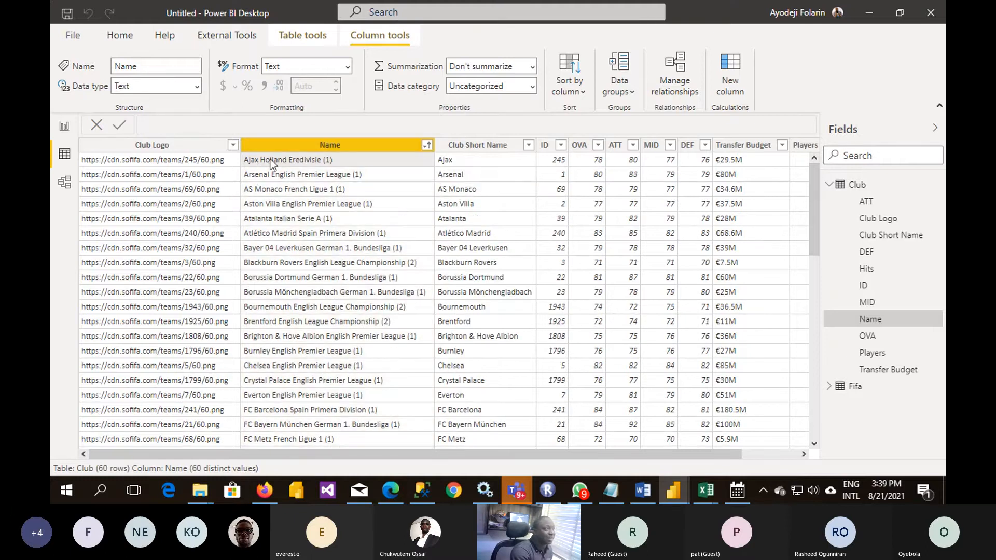
left_click(63, 128)
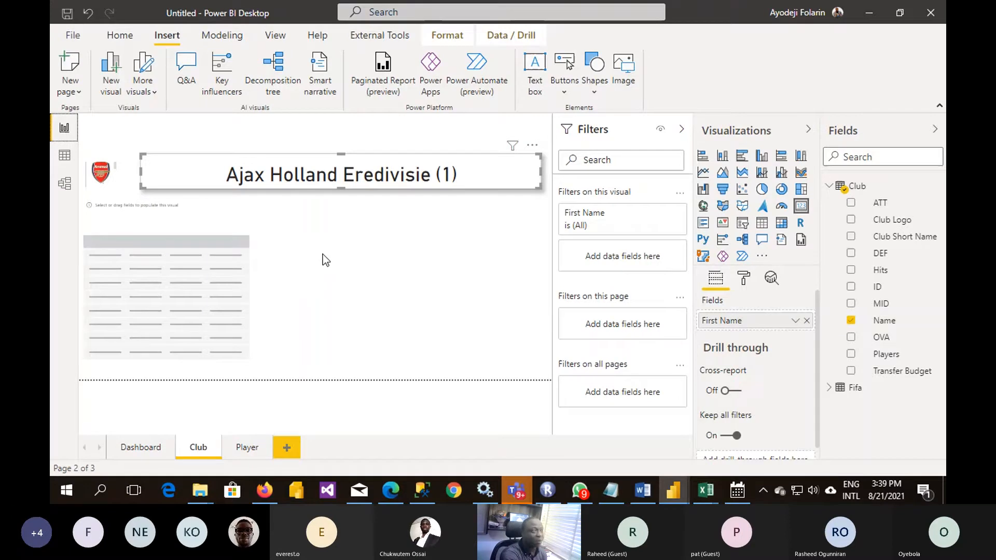
- Add the Fifa table's Name field to the empty table visual on the Club page
left_click(179, 339)
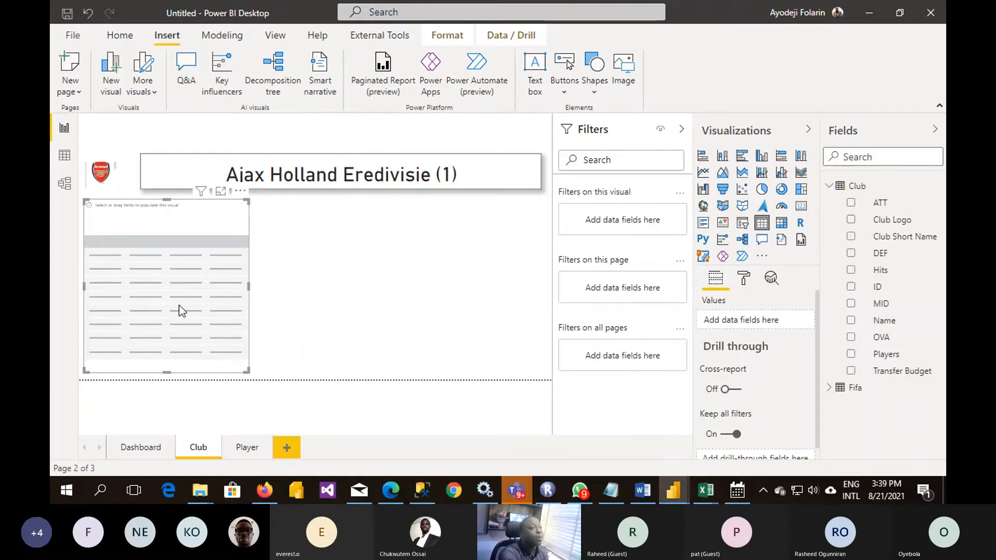
left_click(829, 187)
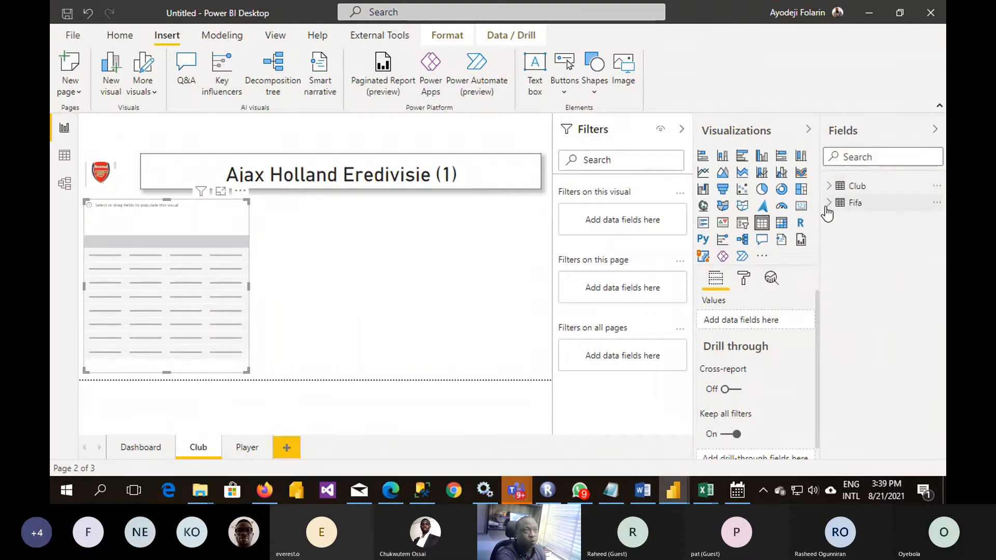
left_click(828, 204)
scroll(889, 266, "down", 5)
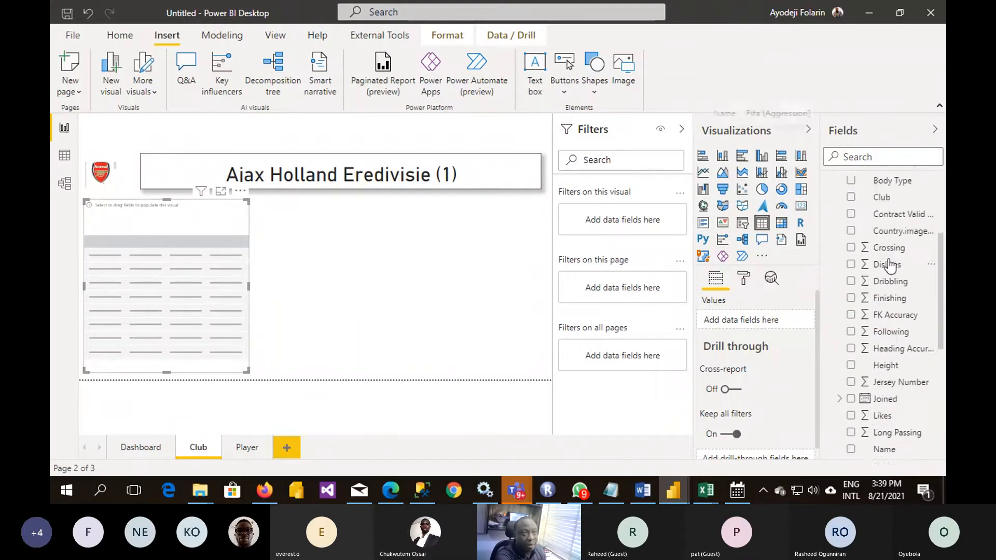
scroll(888, 264, "down", 3)
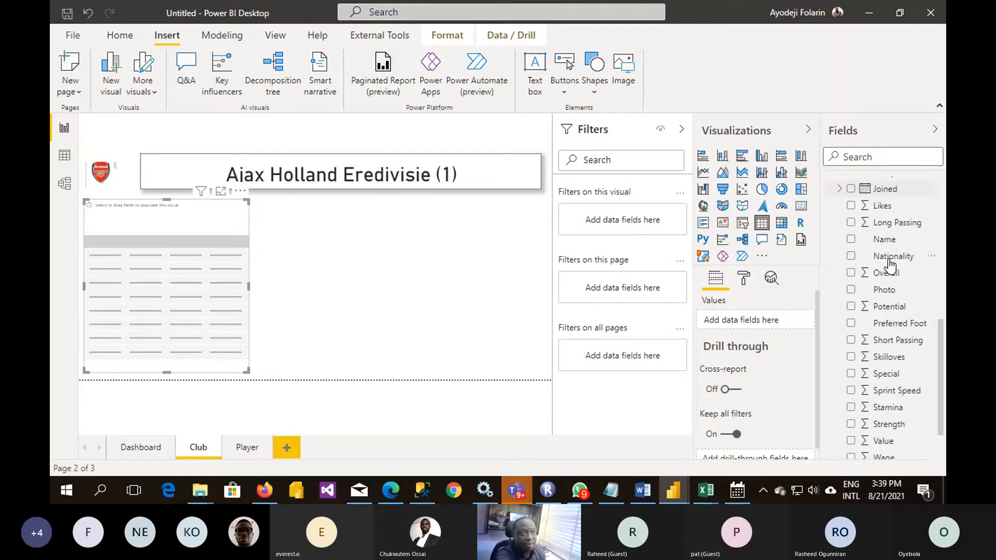
scroll(887, 263, "up", 4)
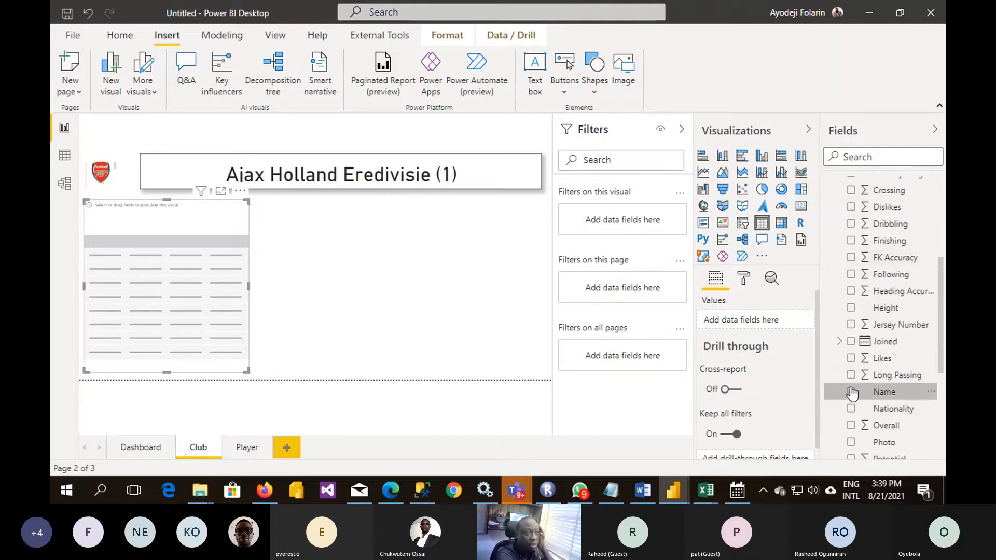
left_click(851, 394)
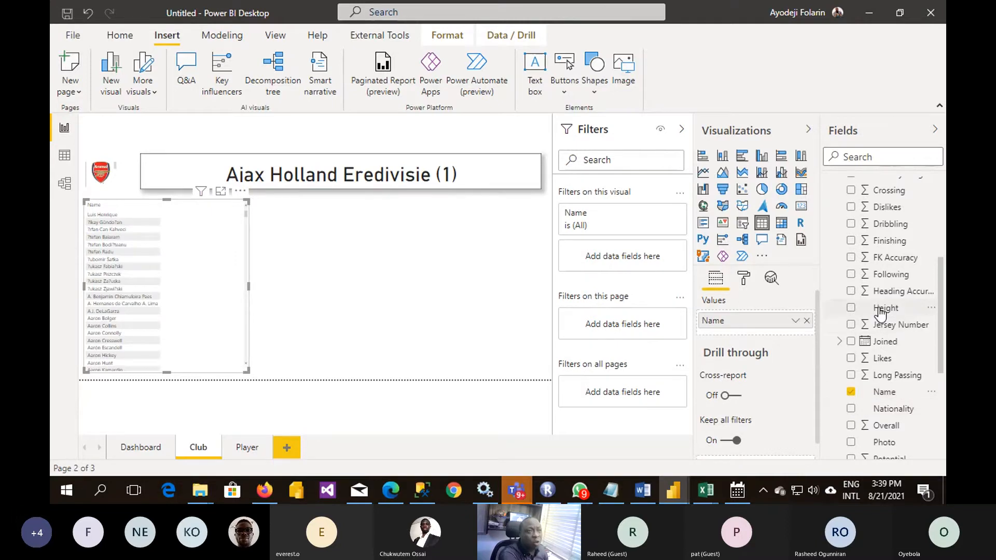
scroll(876, 311, "up", 2)
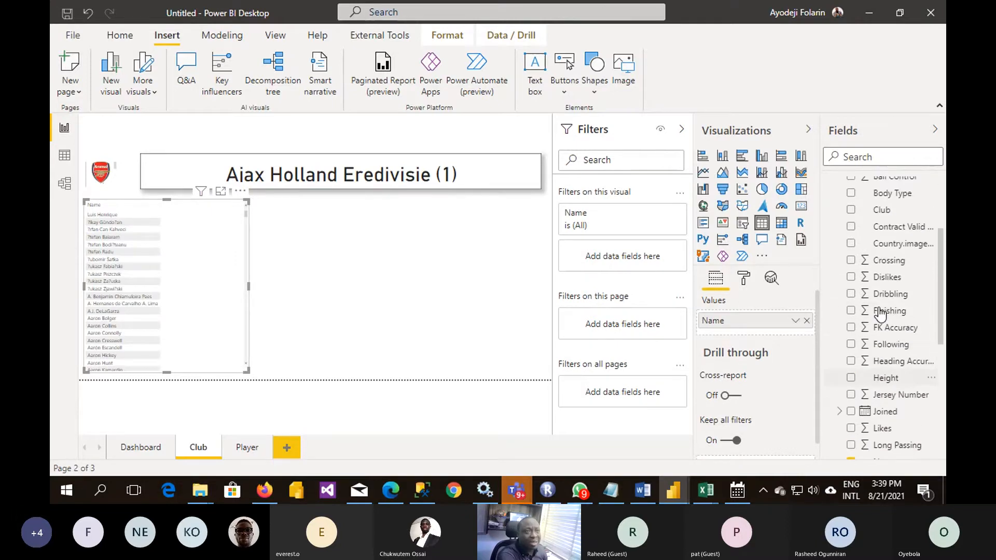
- Format the Fifa table's Value column as £ English (United Kingdom) currency in the data view
left_click(64, 155)
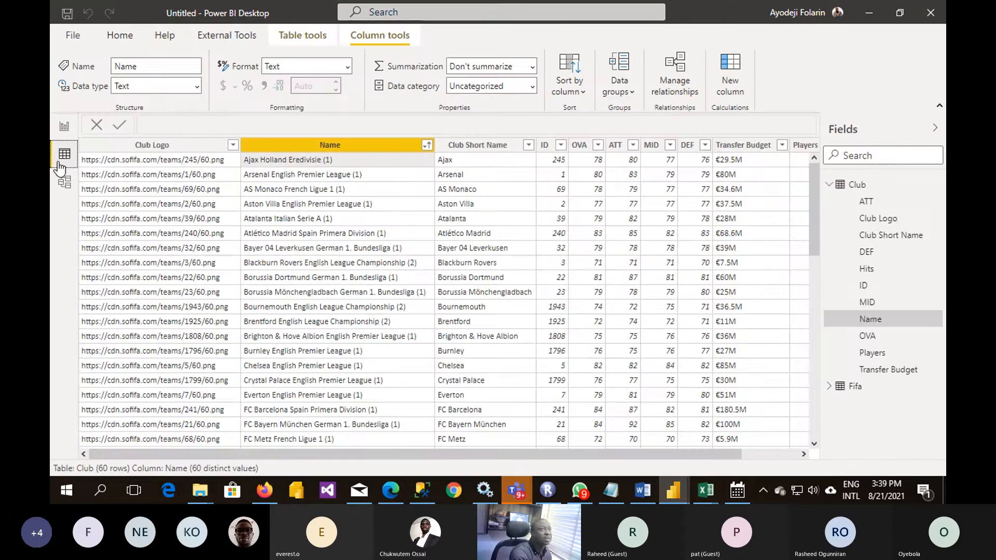
left_click(855, 386)
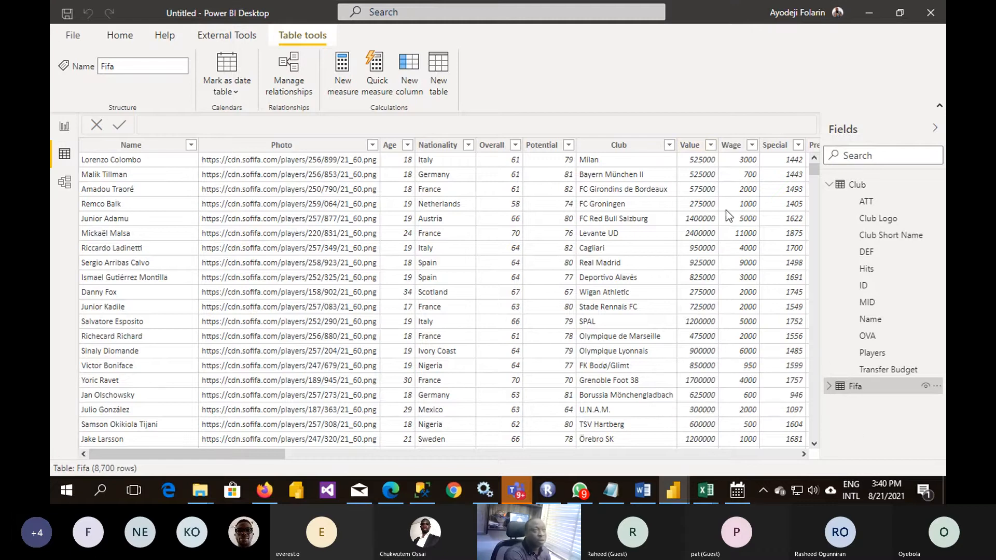
left_click(694, 146)
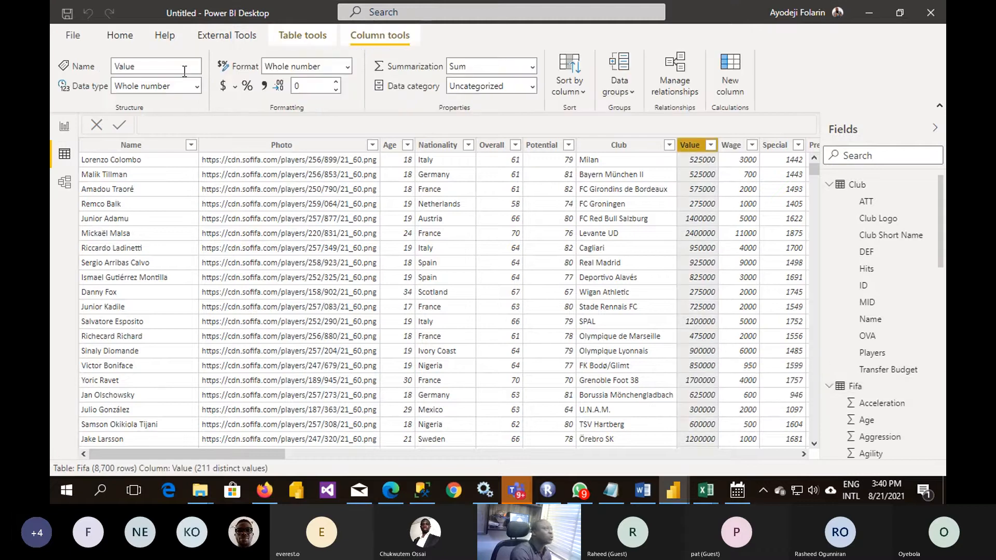
left_click(235, 87)
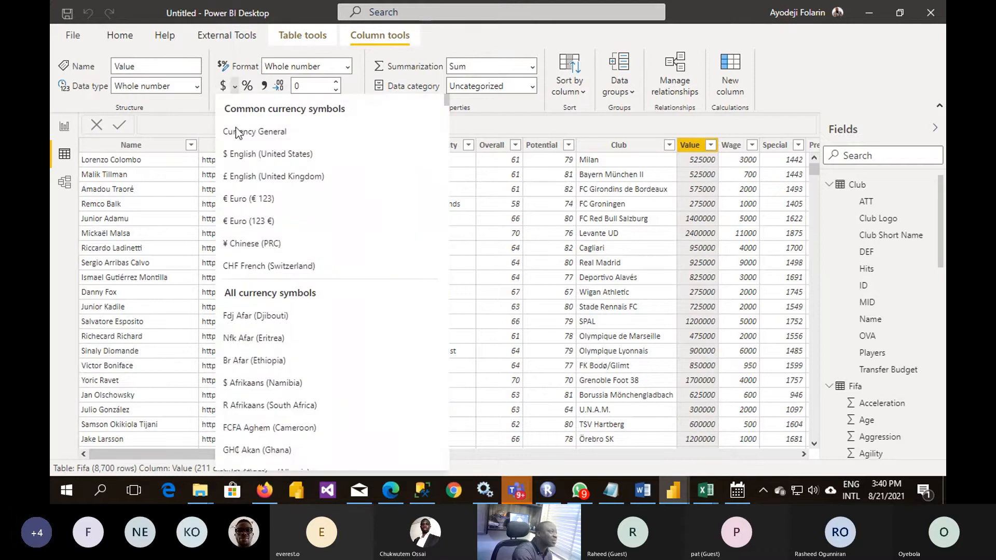
left_click(261, 179)
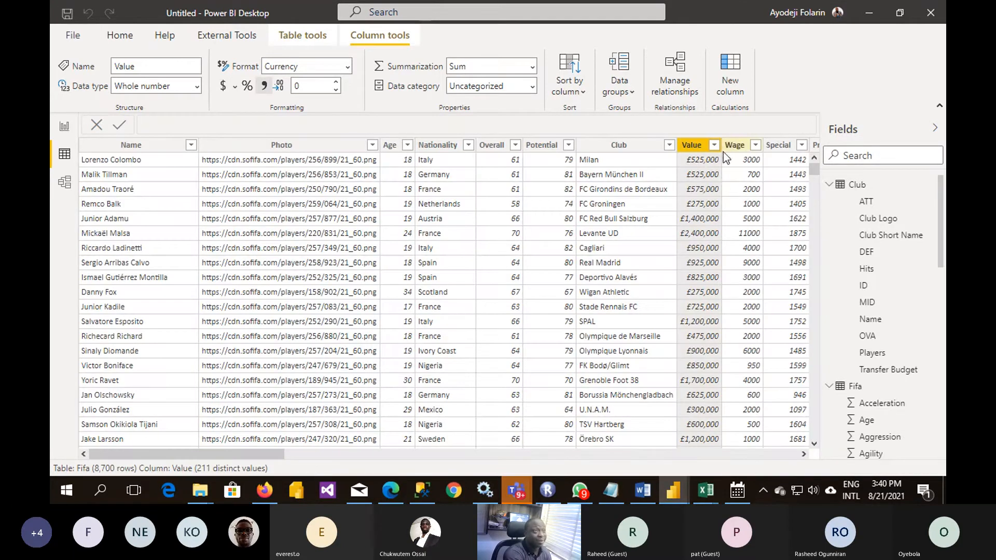
- Format the Fifa table's Wage column as £ English (United Kingdom) currency
left_click(732, 151)
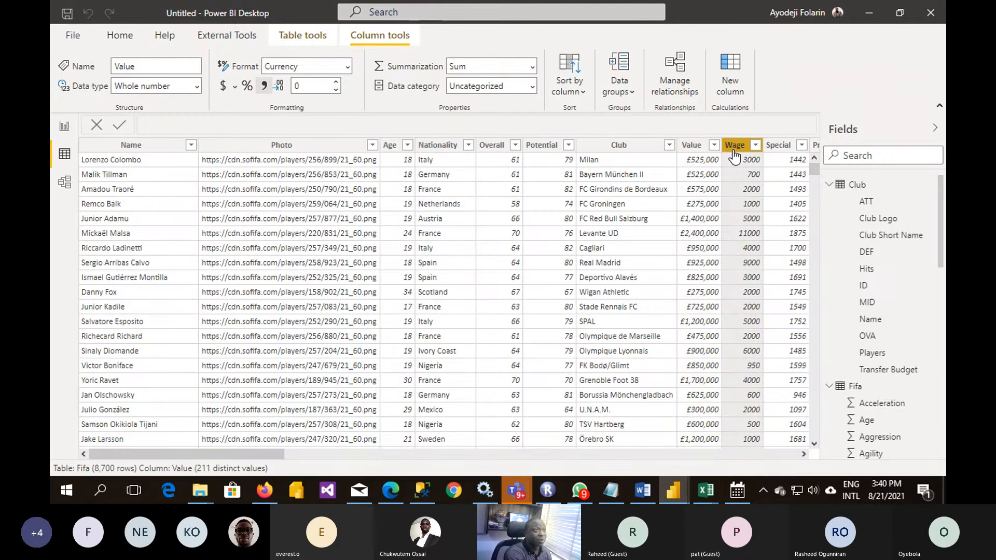
left_click(234, 88)
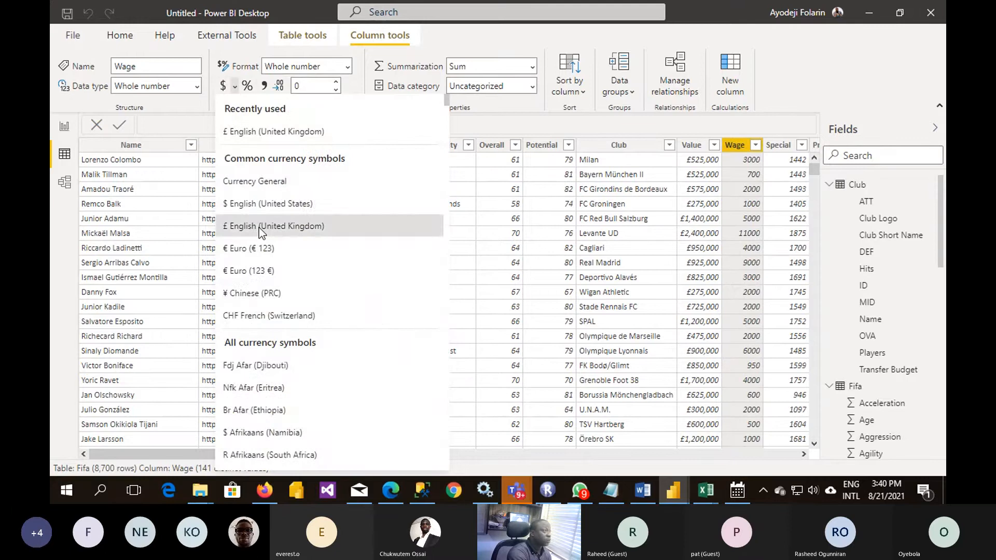
left_click(260, 228)
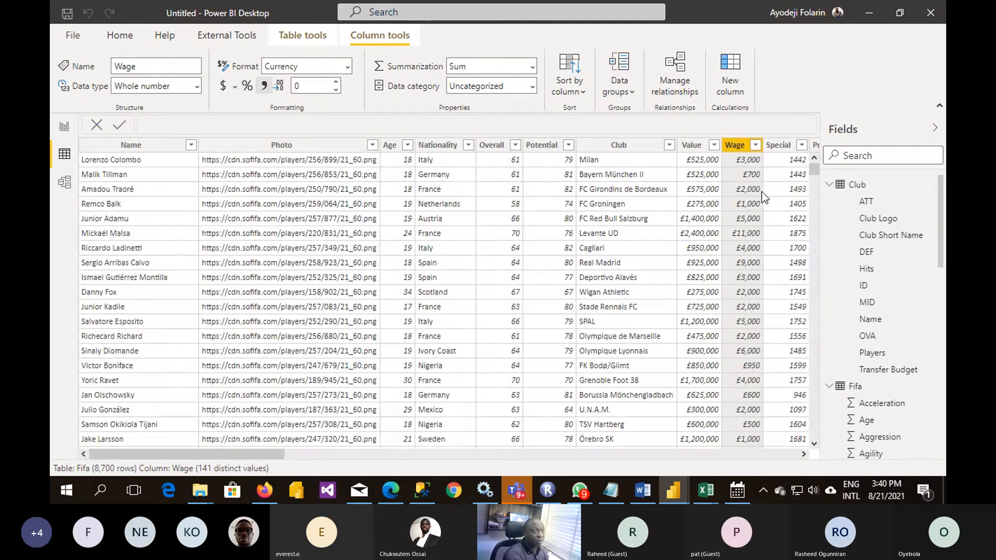
- Add the Fifa table's Age, Value and Wage fields to the Club page's player table and widen it to fit all columns
left_click(65, 127)
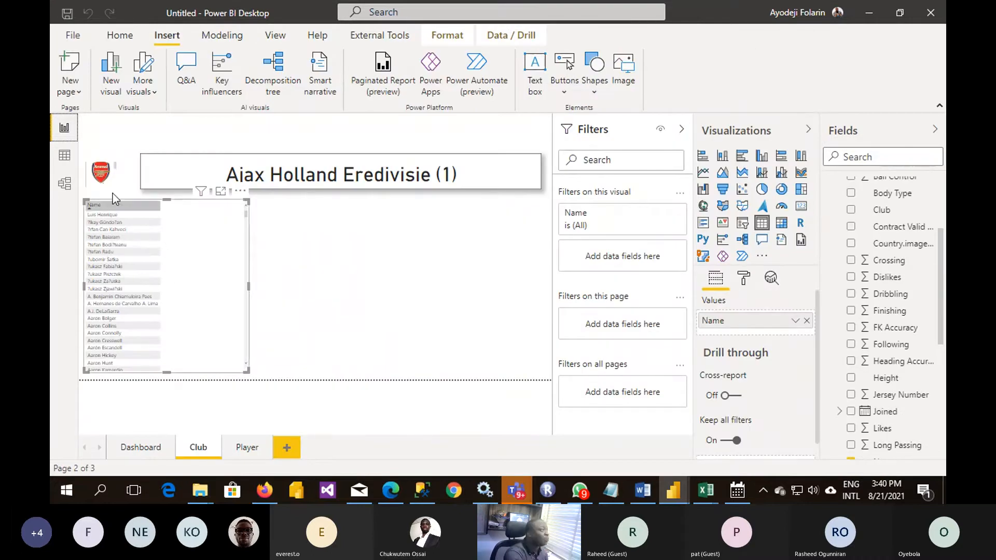
scroll(916, 311, "up", 2)
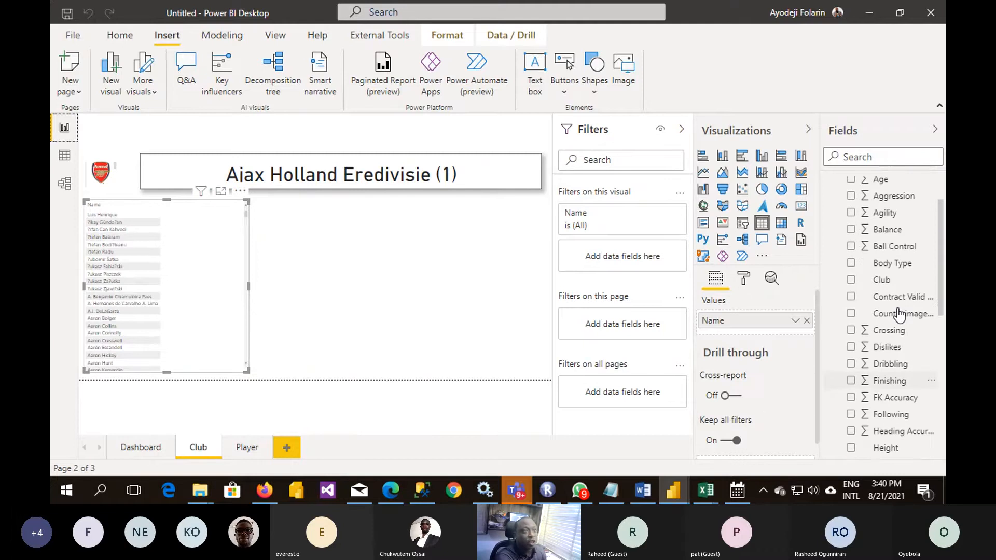
scroll(900, 315, "up", 2)
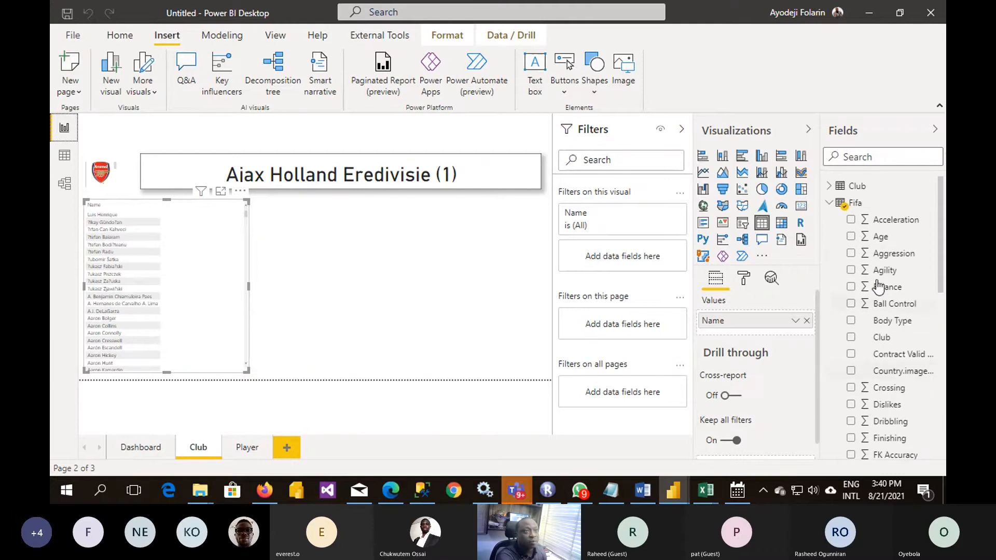
left_click(852, 238)
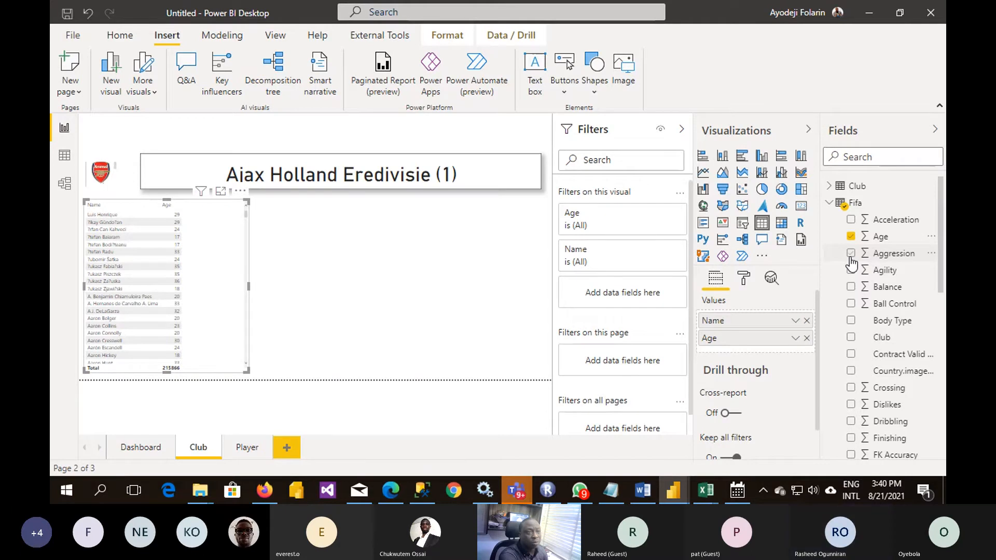
scroll(851, 264, "down", 10)
left_click(851, 383)
left_click(850, 399)
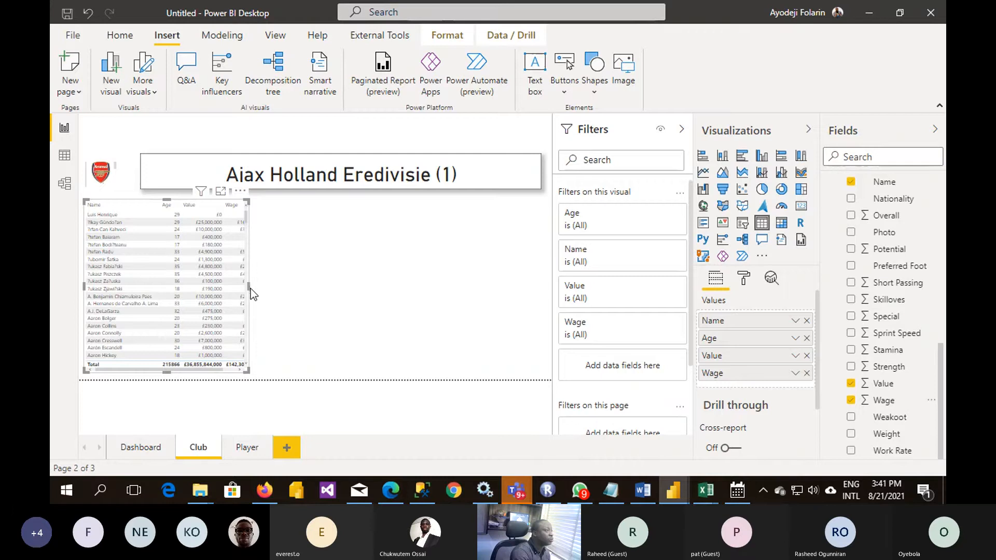
left_click_drag(250, 289, 345, 310)
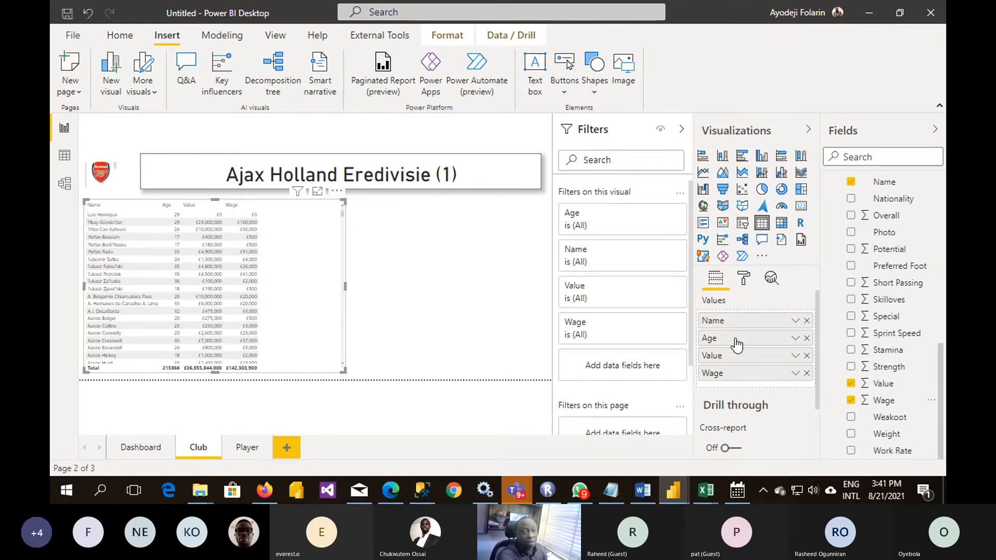
scroll(915, 381, "up", 3)
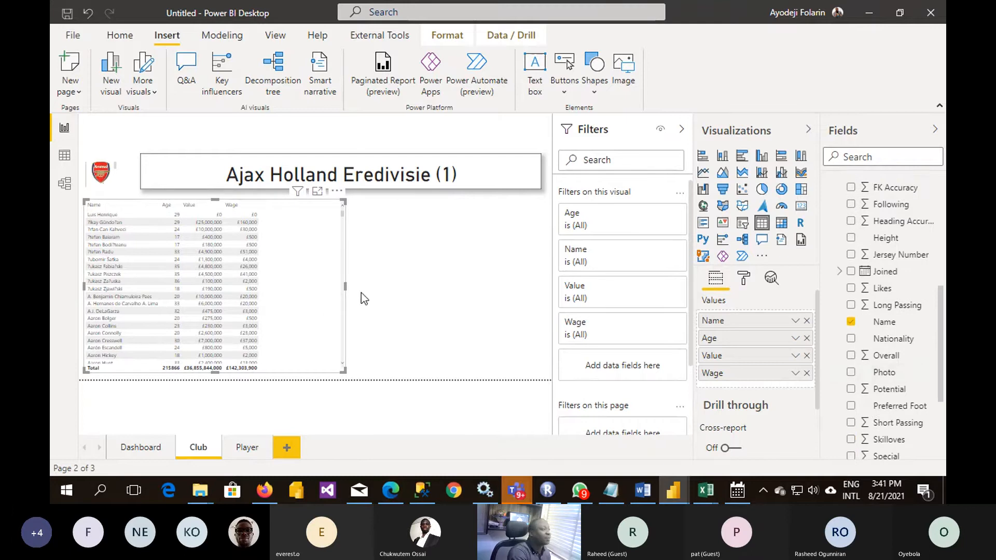
- Apply the Bold header flashy rows style to the club rating table on the Dashboard page
left_click(154, 451)
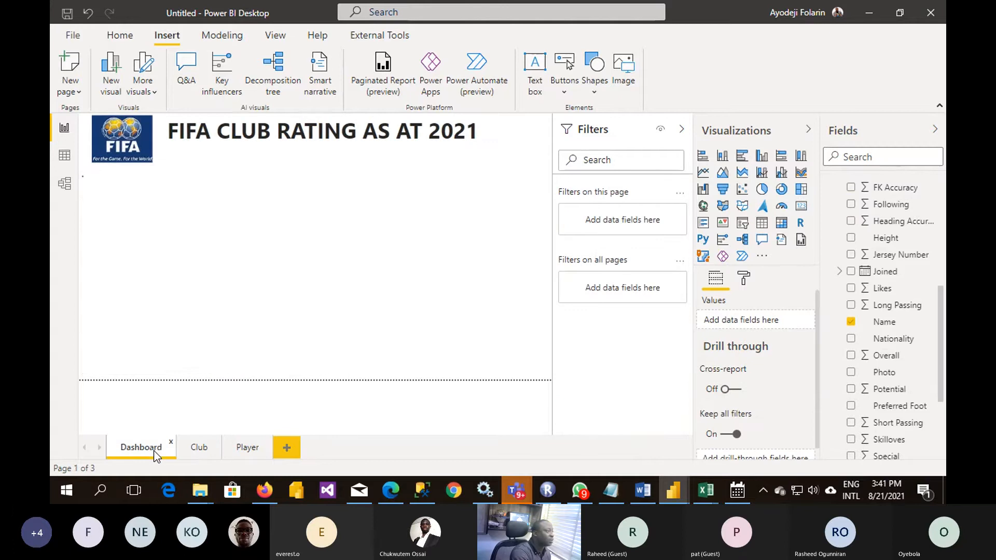
left_click(200, 449)
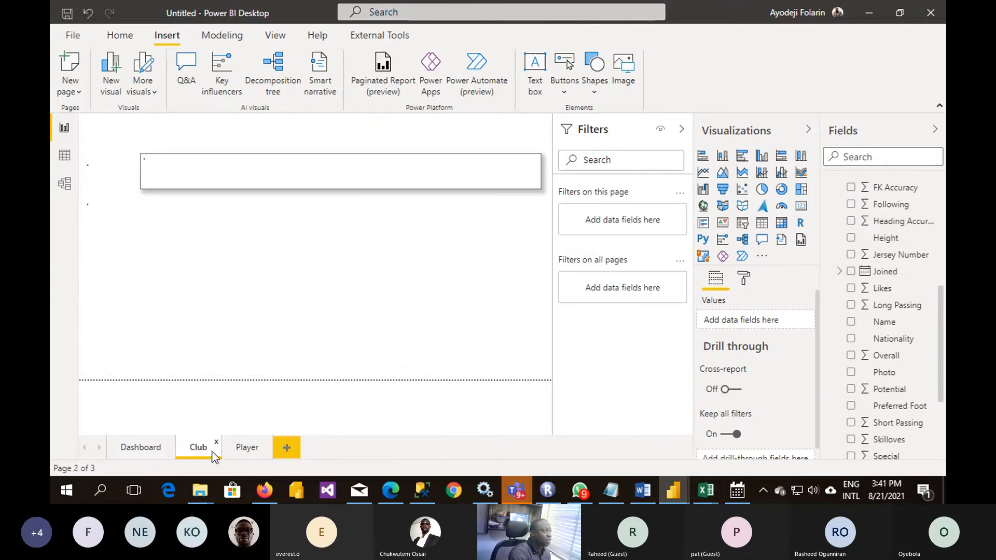
left_click(319, 258)
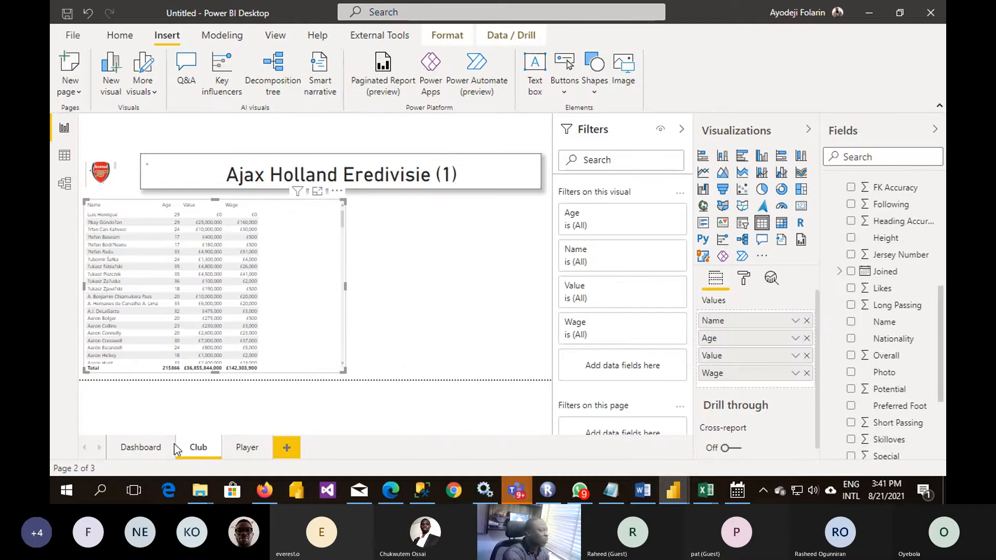
left_click(141, 448)
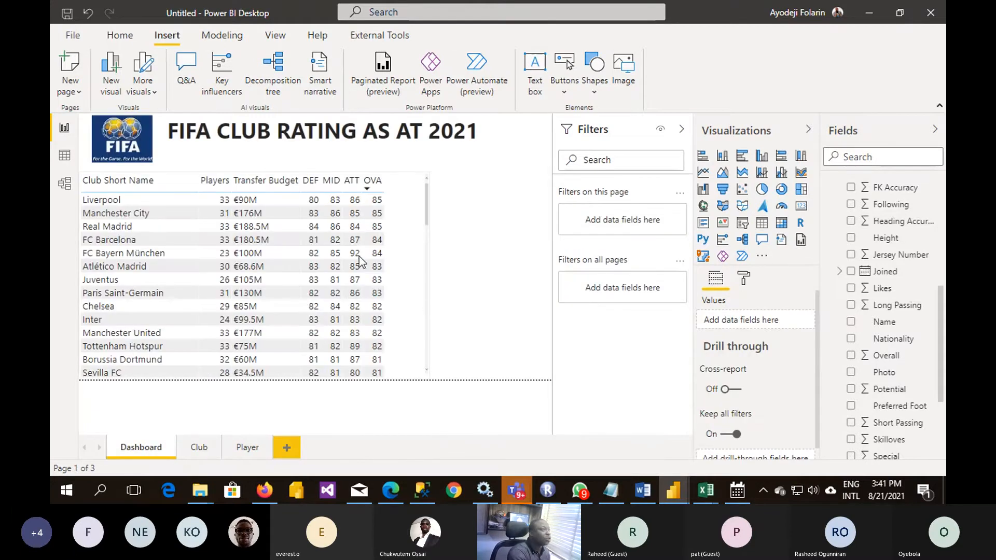
left_click(328, 269)
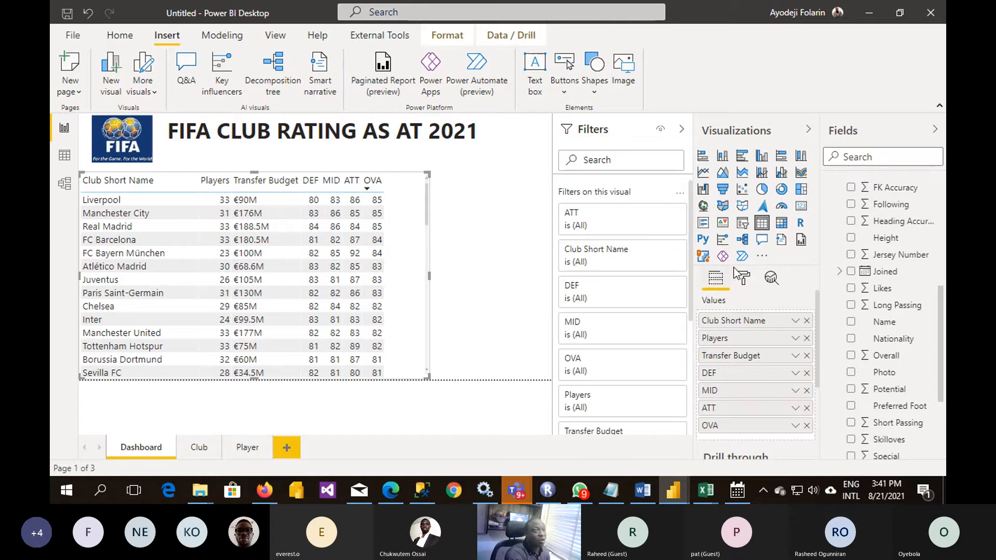
left_click(742, 278)
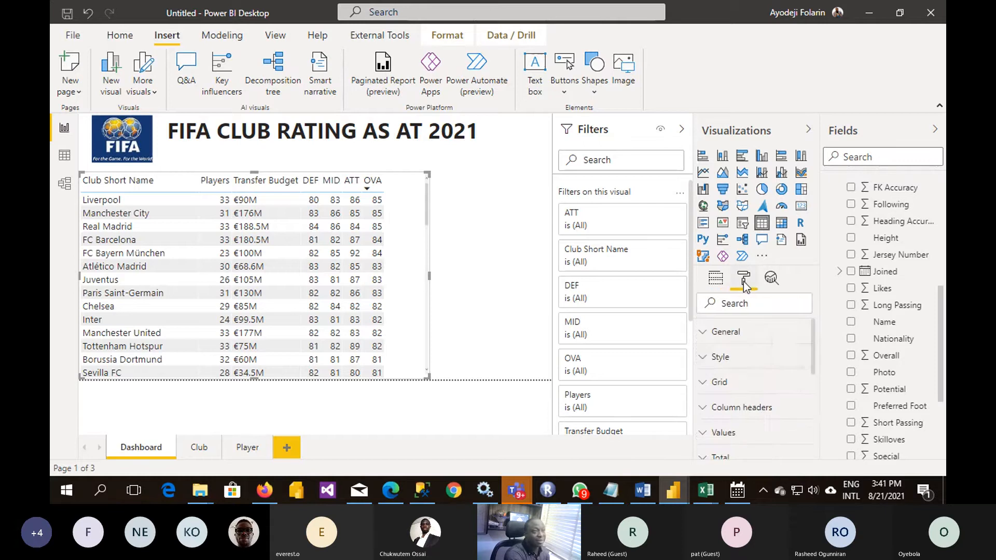
left_click(706, 358)
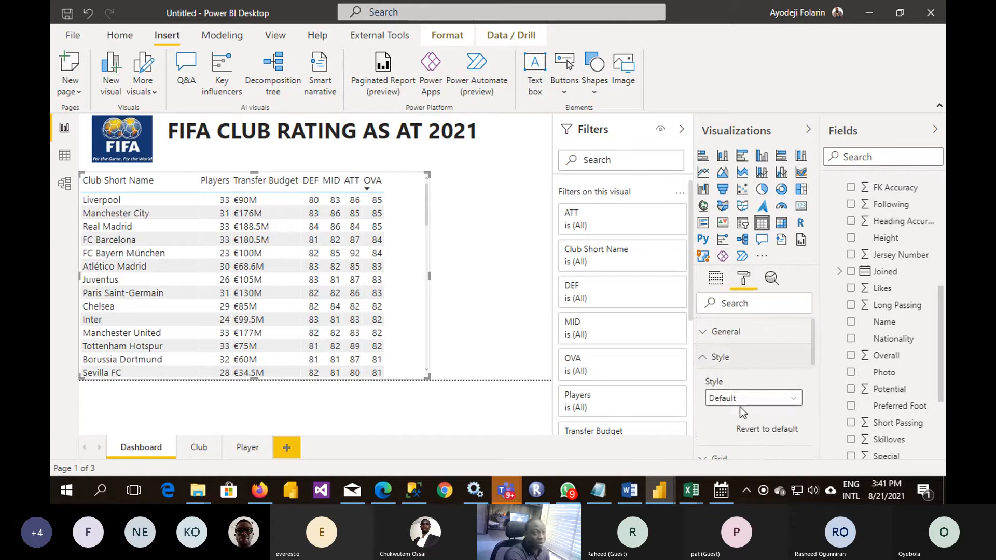
scroll(741, 412, "down", 5)
scroll(768, 363, "up", 5)
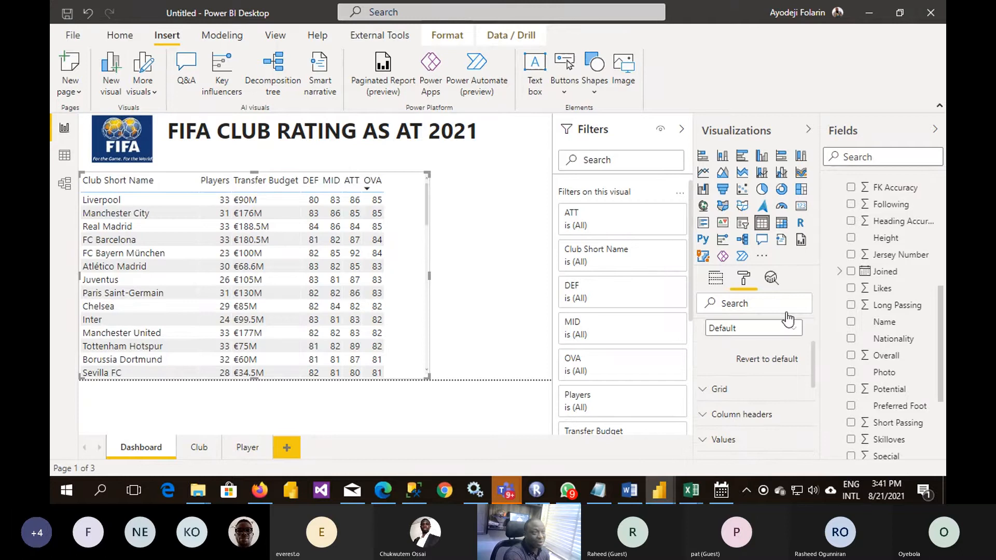
left_click(792, 328)
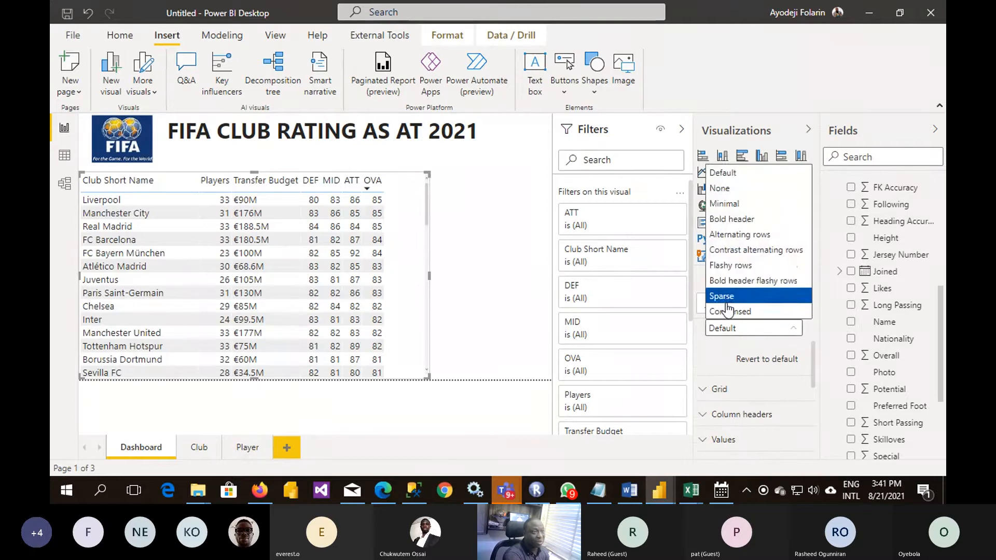
left_click(732, 280)
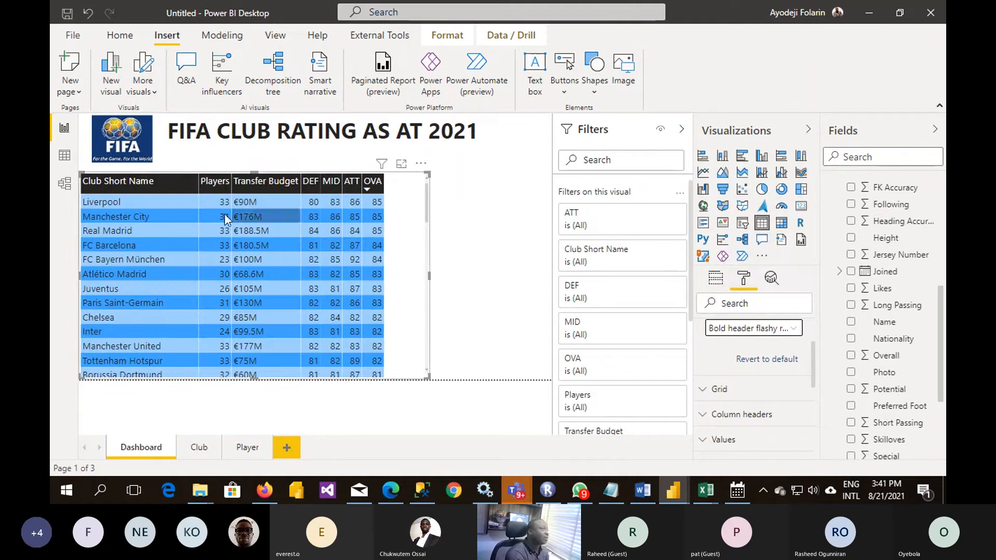
- Copy the Dashboard table's formatting onto the Club page's player table with Format painter, and widen that table to fit its columns
left_click(123, 37)
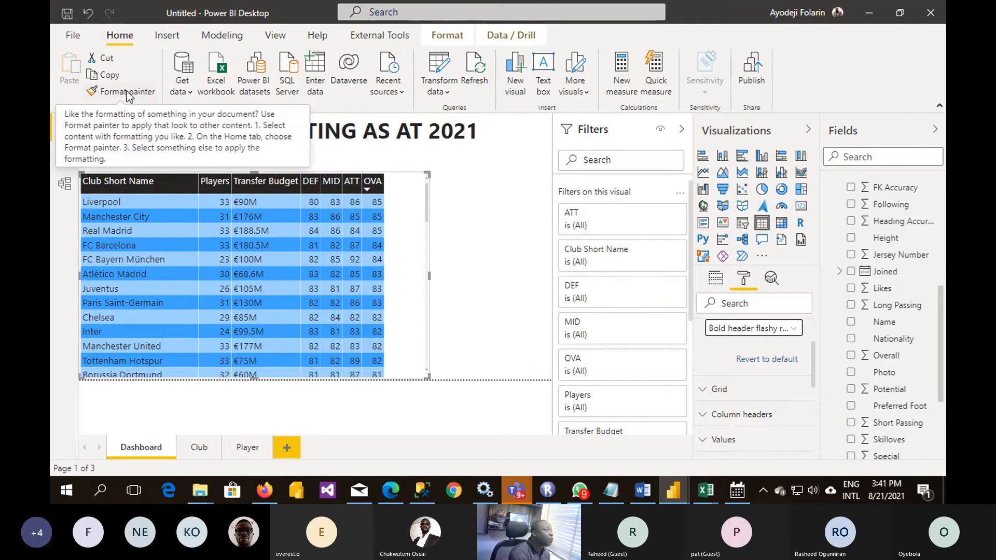
left_click(128, 92)
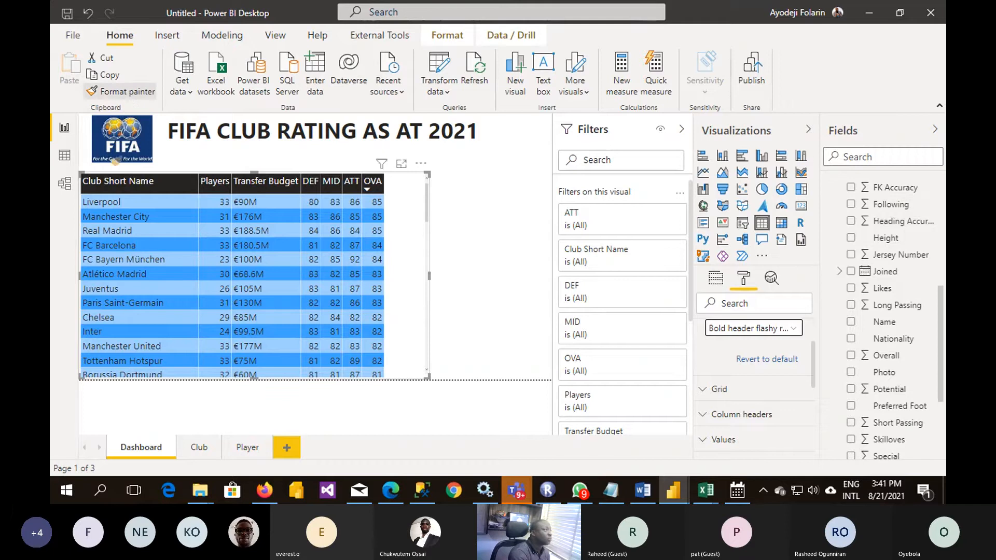
left_click(200, 449)
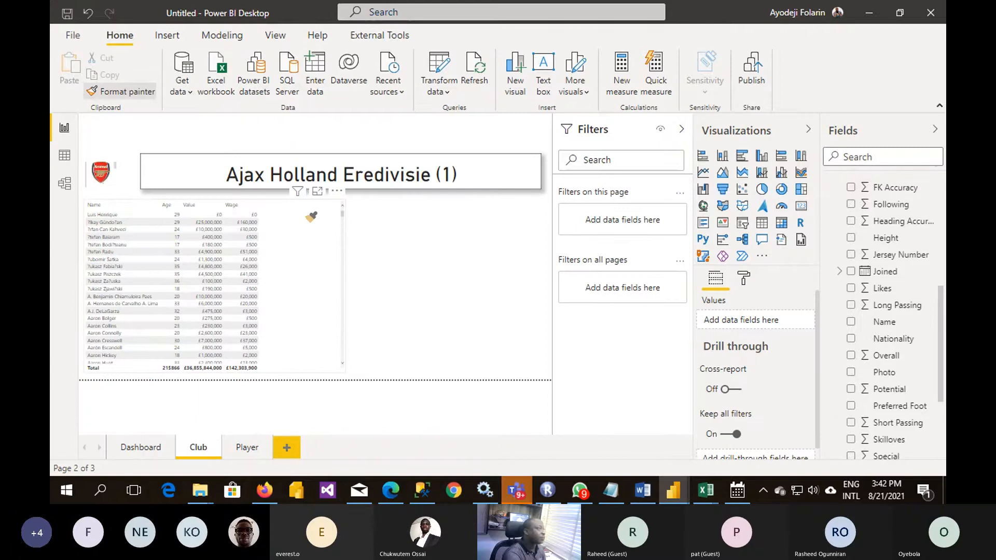
left_click(222, 236)
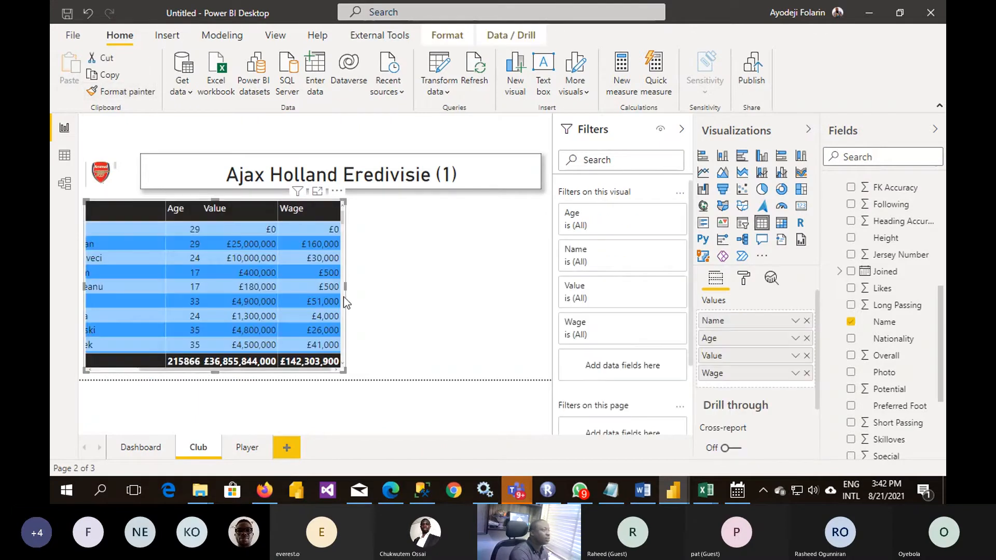
left_click_drag(344, 287, 405, 309)
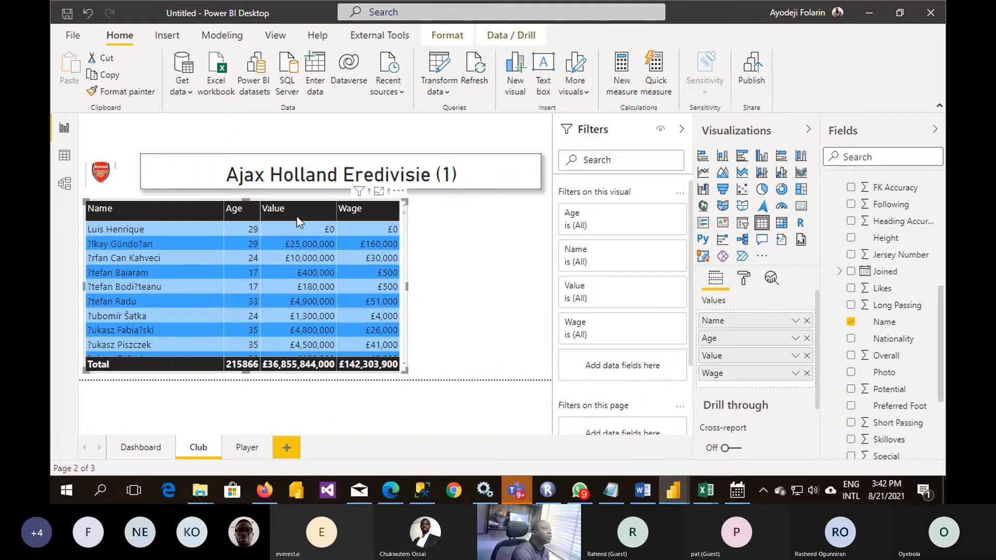
- Add a multi-row card beside the Club page's player table with the Club table's Players, Transfer Budget and OVA fields
left_click(242, 195)
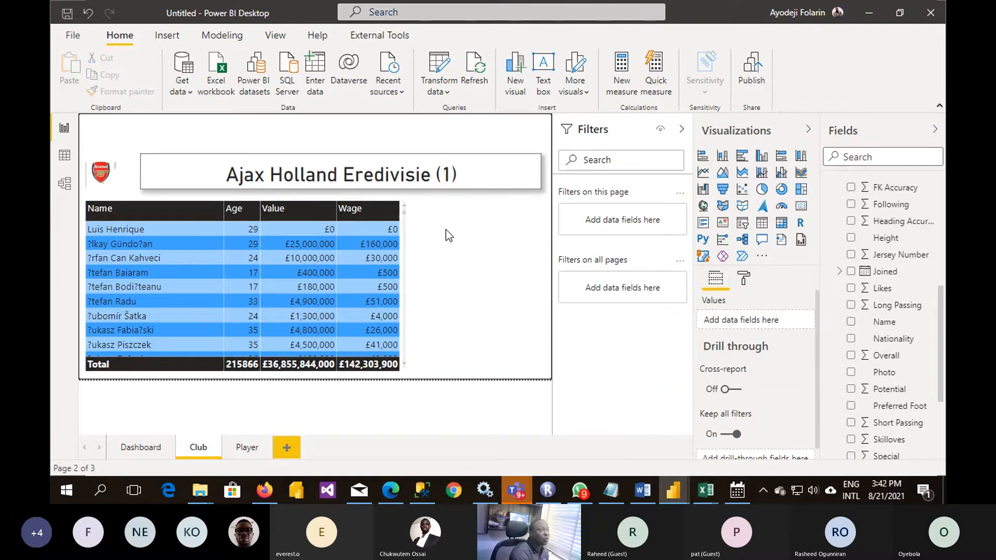
left_click(703, 223)
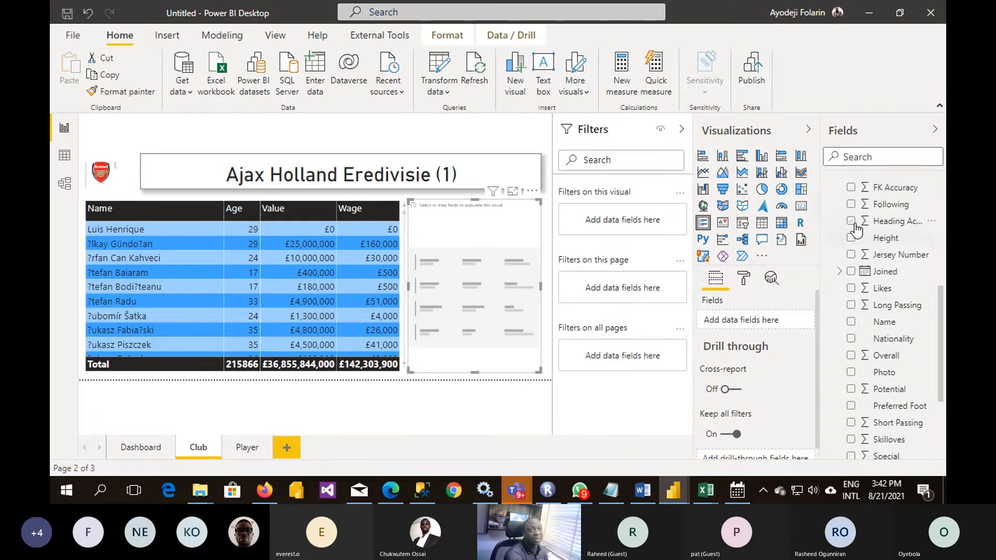
scroll(854, 228, "up", 5)
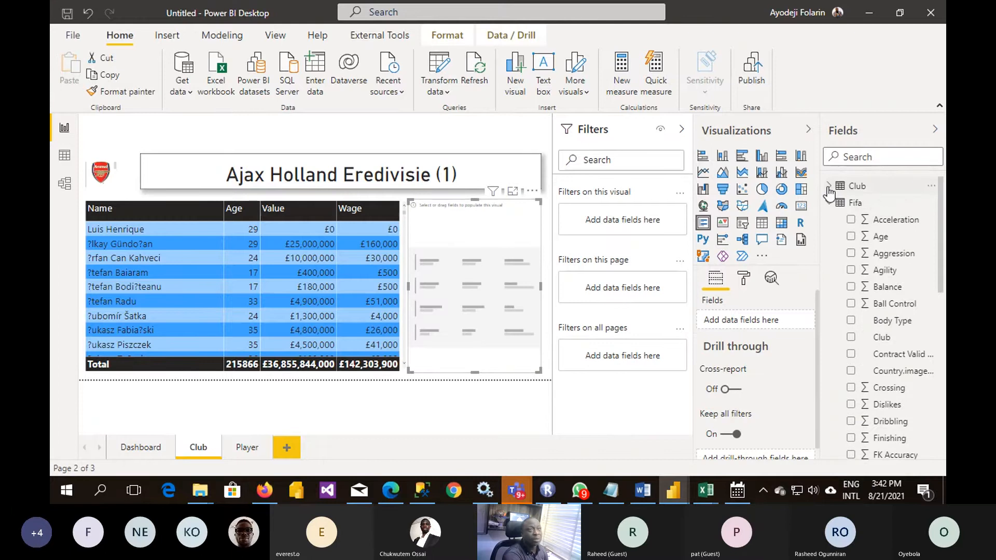
left_click(828, 187)
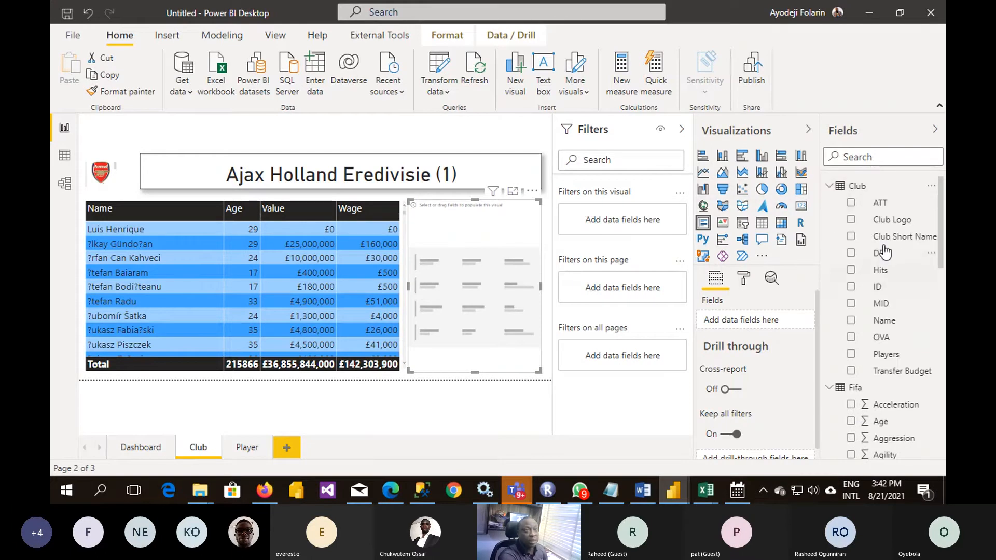
left_click(850, 355)
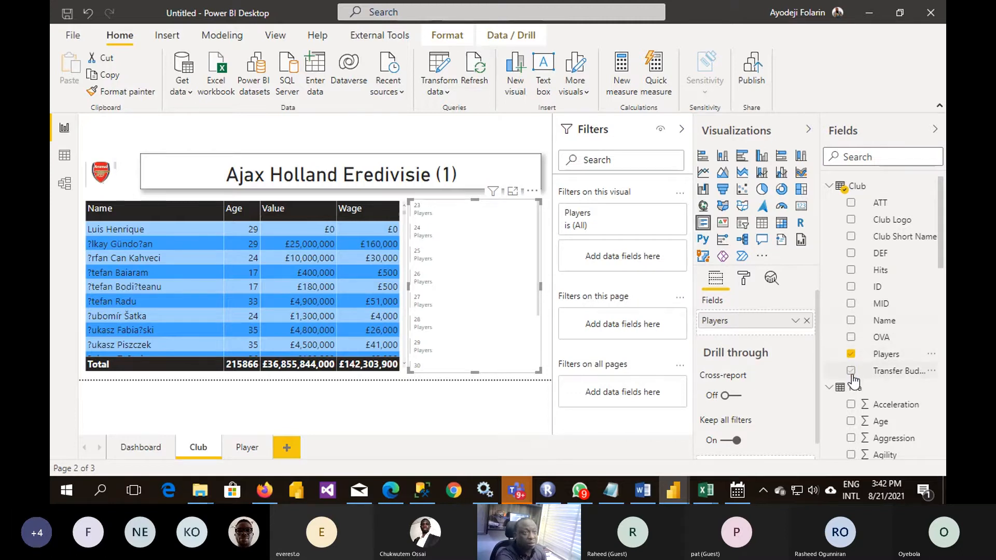
left_click(851, 372)
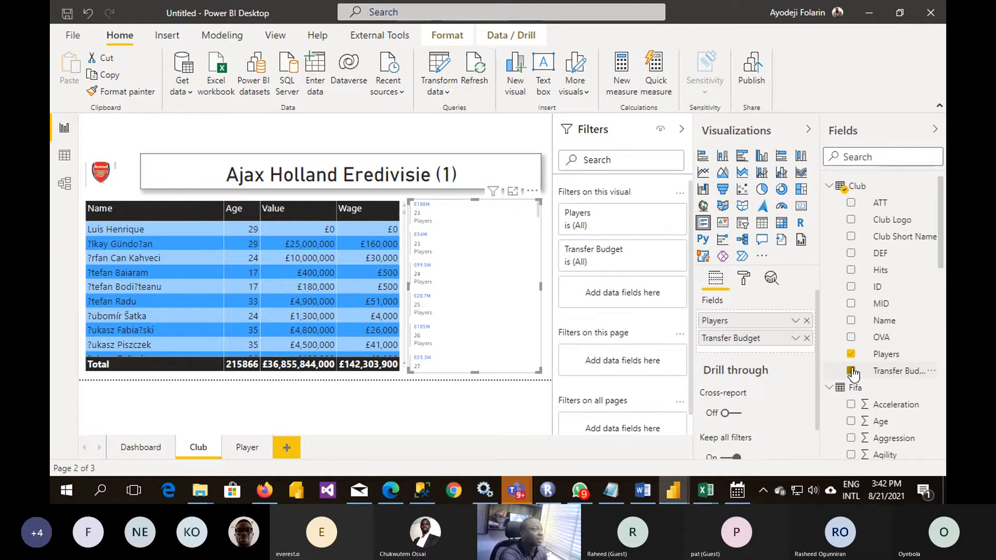
left_click(851, 337)
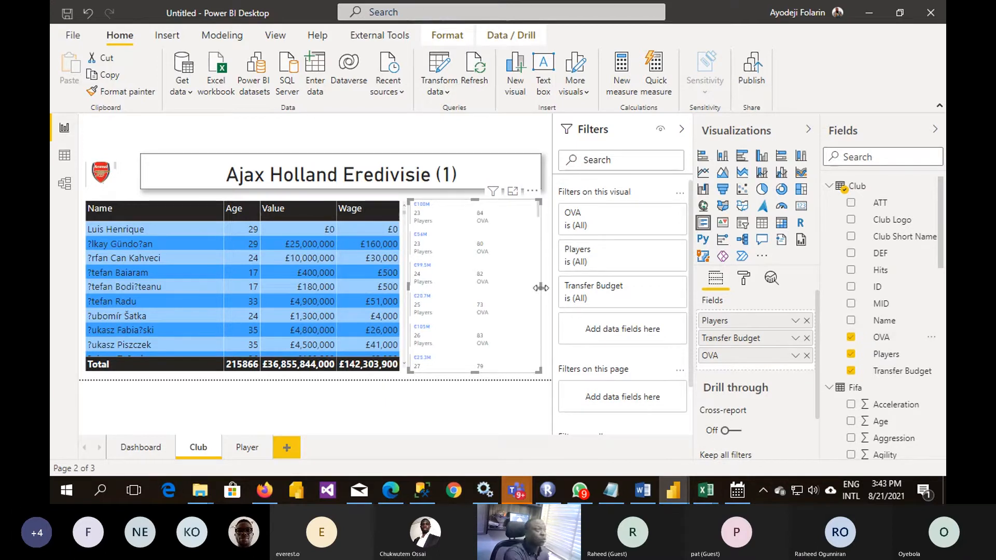
left_click(478, 136)
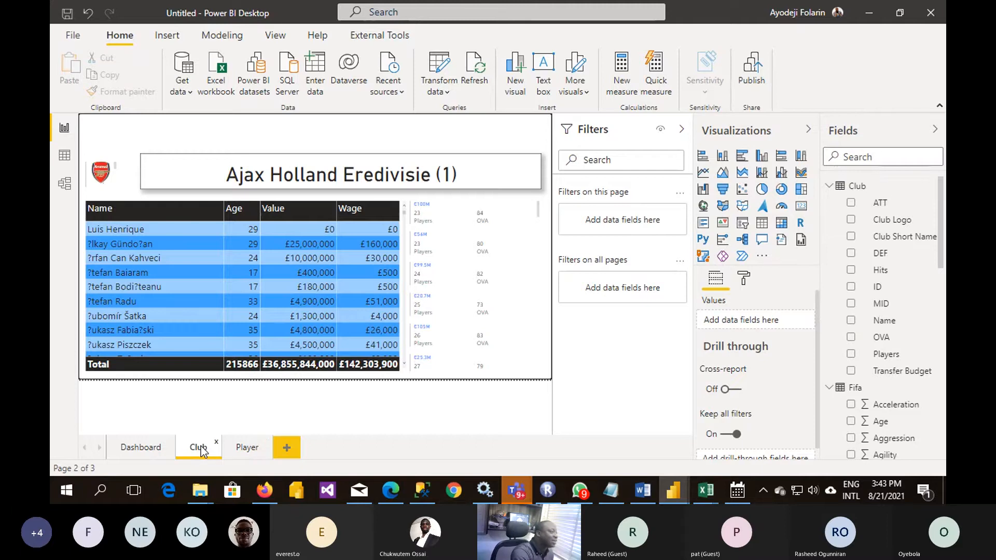
- Turn on cross-report drillthrough for the Club page, and return to the Dashboard page
left_click(134, 448)
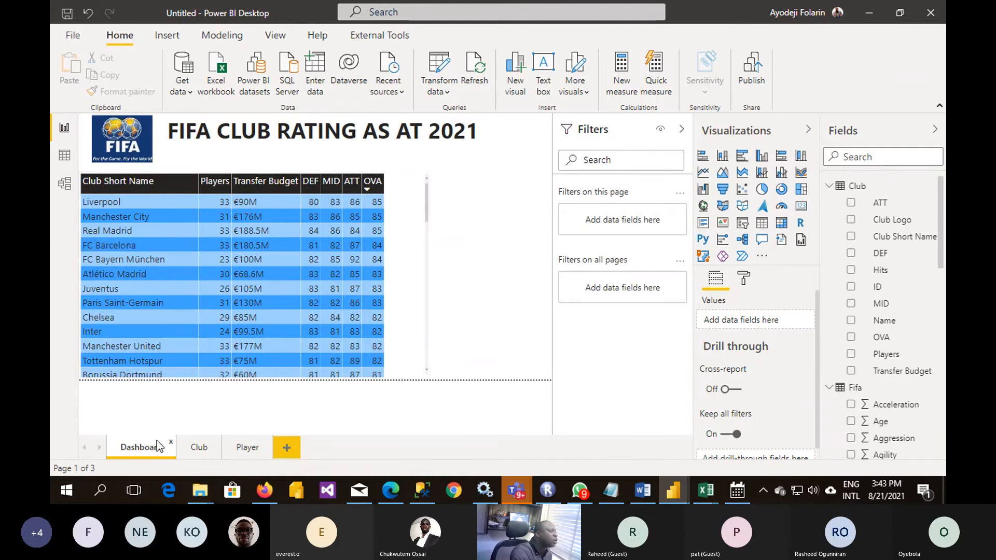
left_click(209, 453)
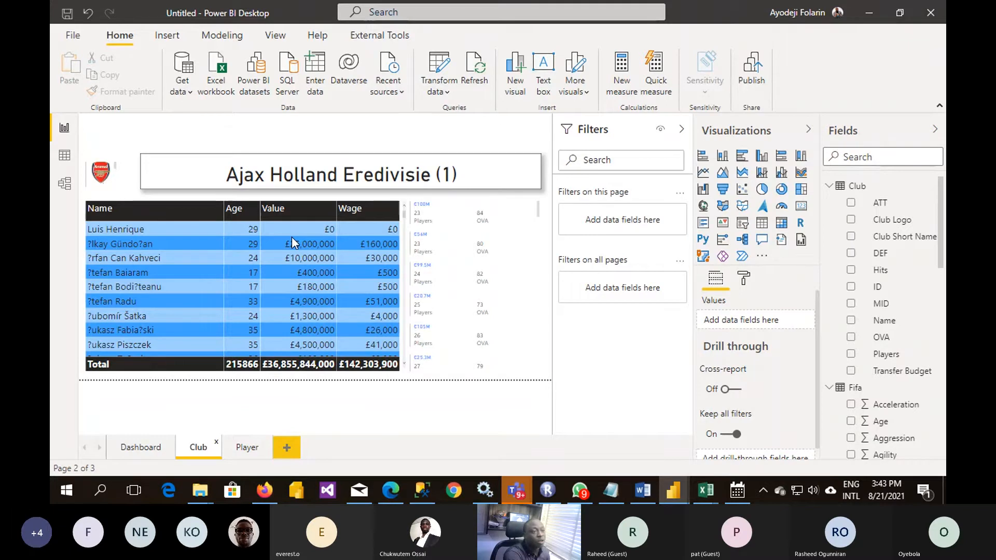
left_click(736, 393)
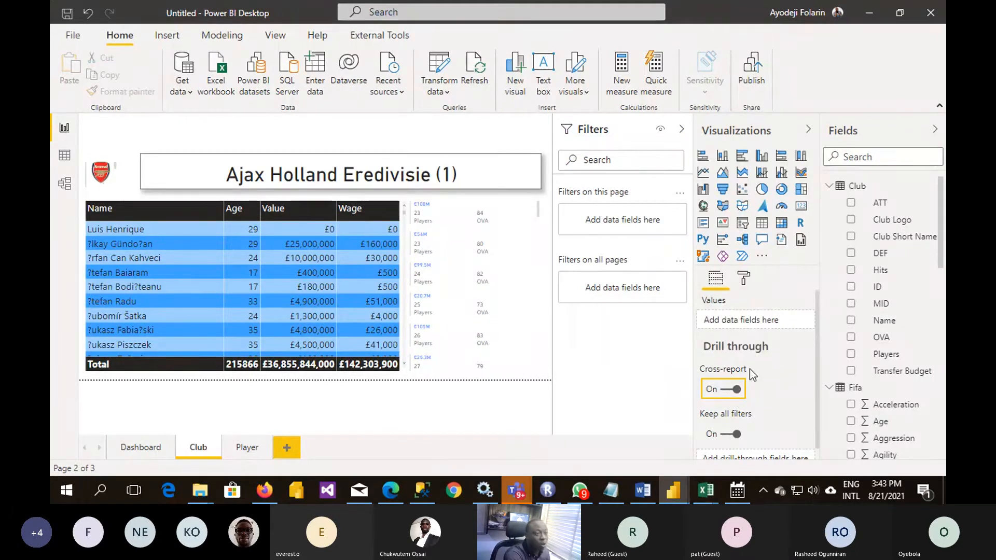
scroll(752, 374, "down", 1)
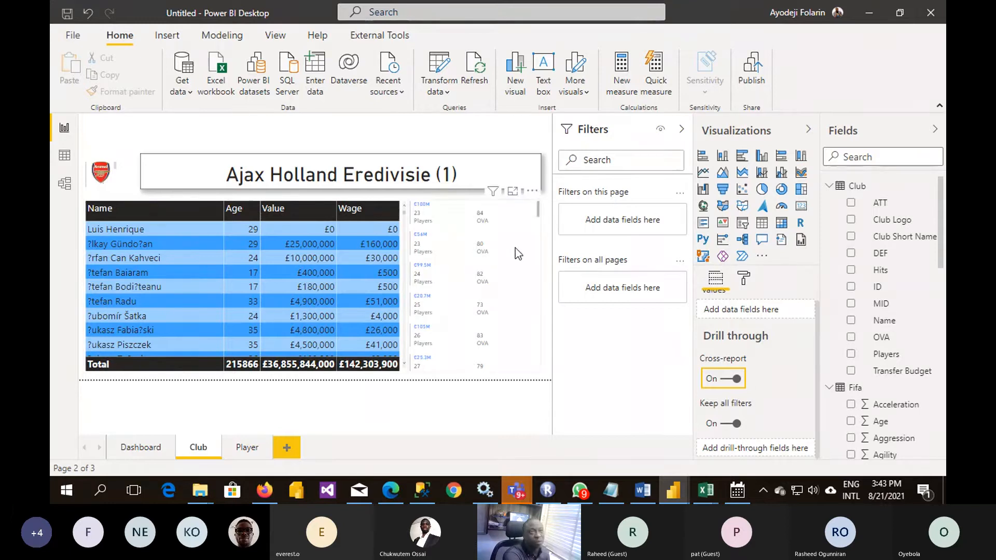
left_click(142, 447)
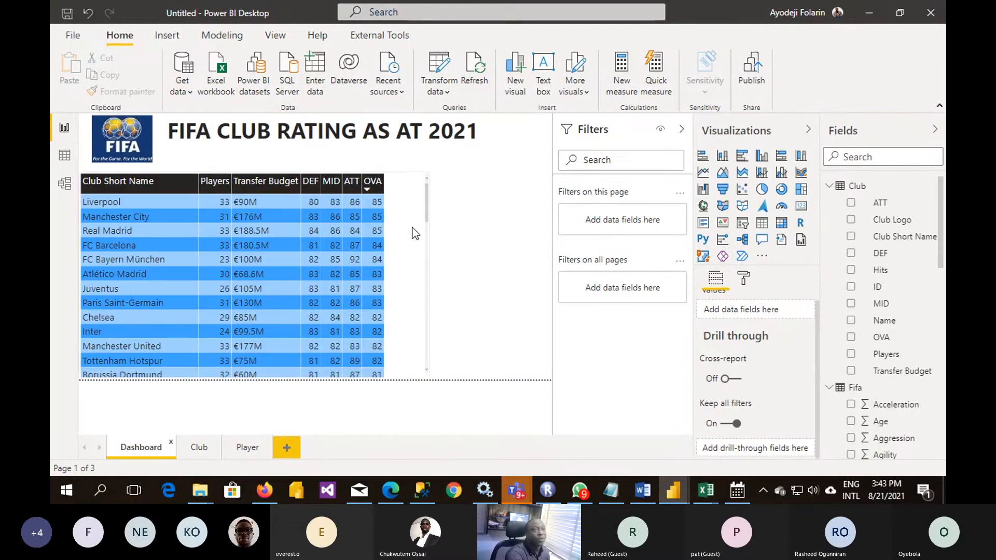
- Add the Club table's Club Short Name as the Club page's drill-through field
left_click(415, 233)
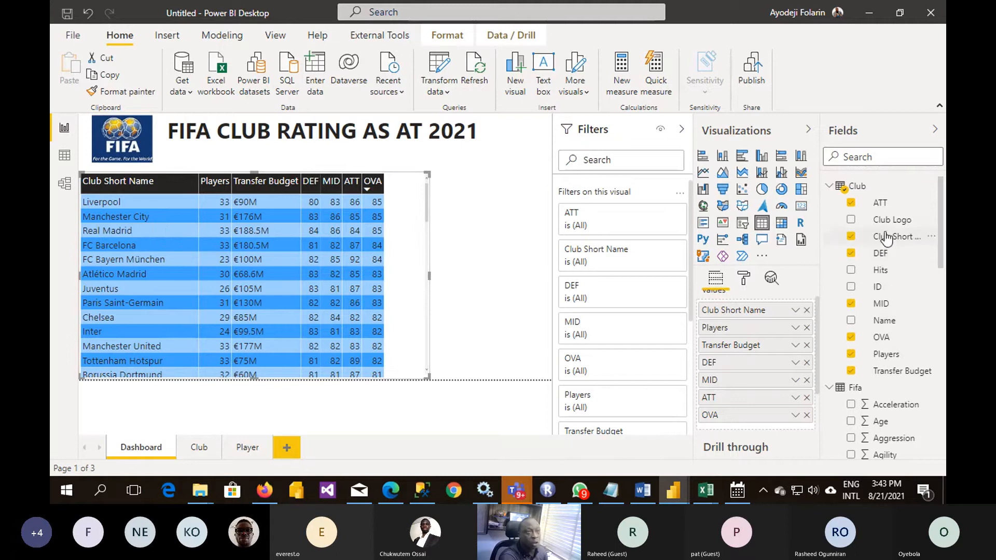
left_click(204, 452)
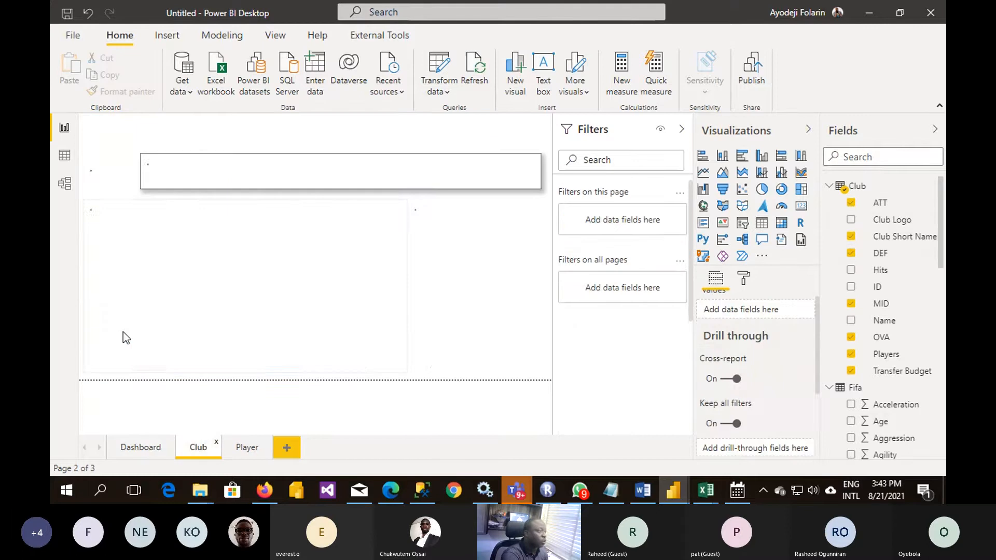
left_click_drag(910, 239, 783, 452)
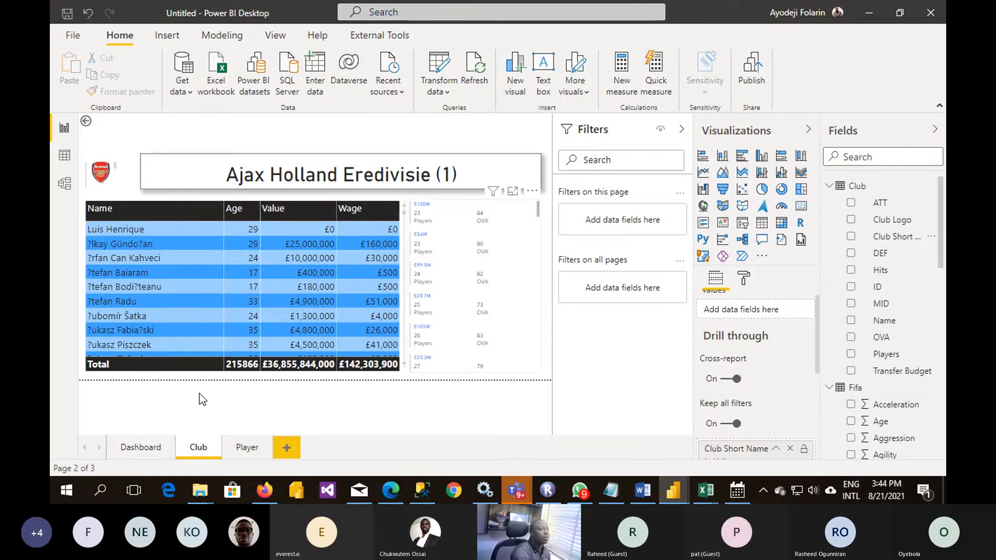
- Drill through from the Liverpool row of the Dashboard page's club rating table to the Club page
left_click(137, 447)
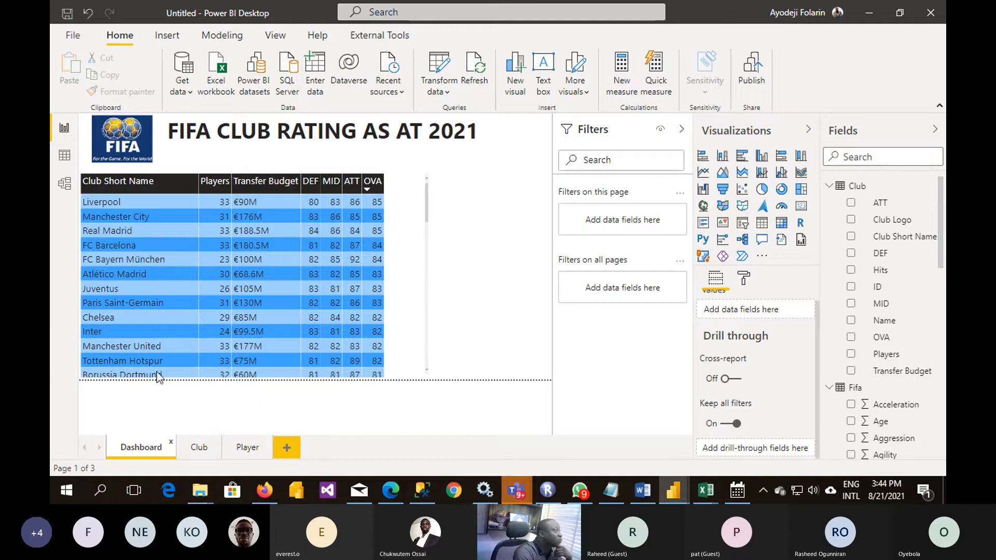
right_click(104, 201)
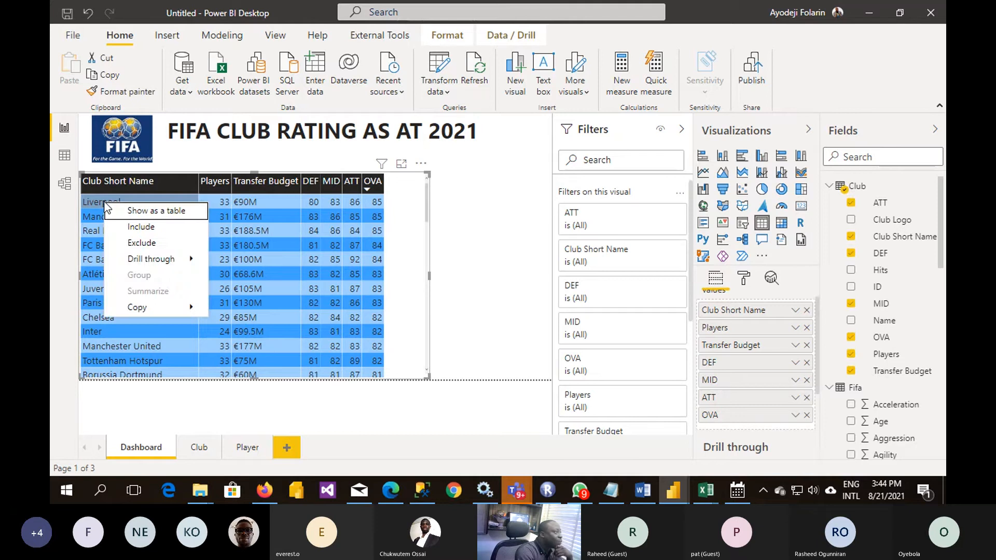
mouse_move(162, 262)
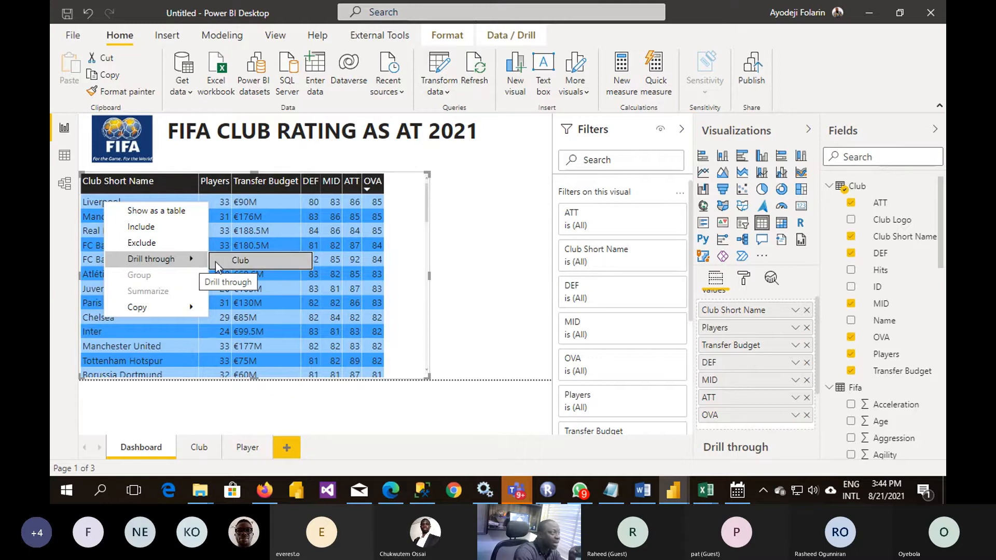
left_click(252, 262)
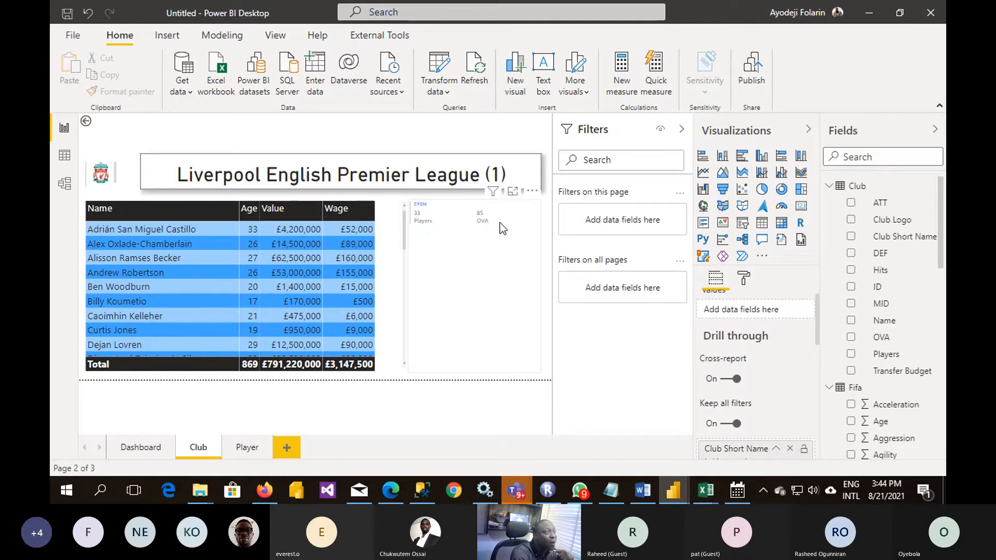
- Set the data label text size of the Club page's multi-row card to 48 pt, after trying 36 pt
left_click(496, 305)
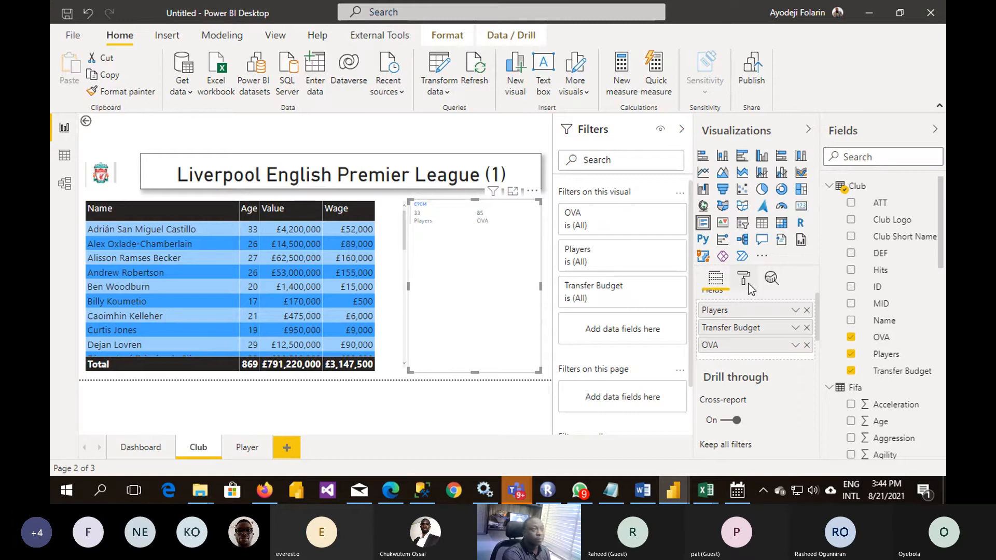
left_click(744, 280)
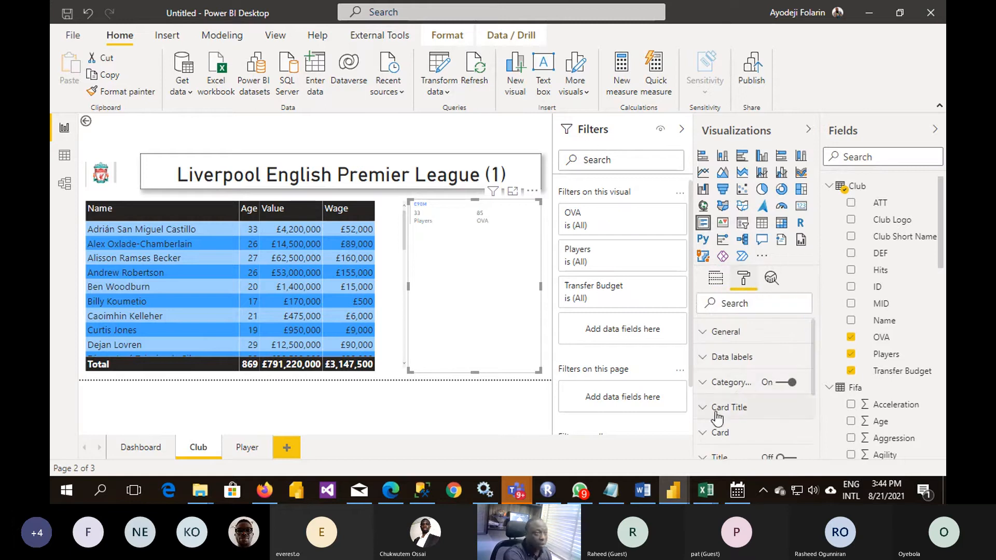
left_click(700, 357)
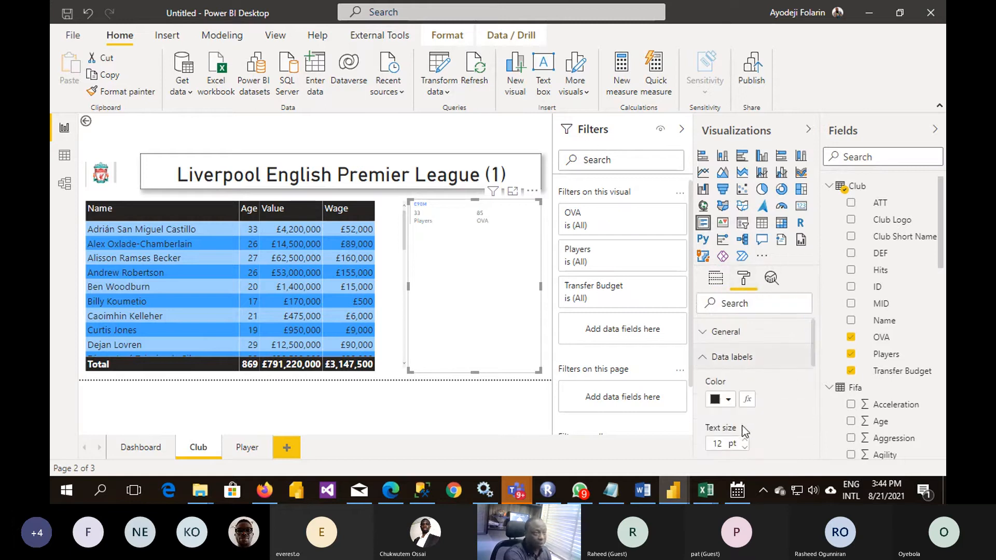
double_click(718, 444)
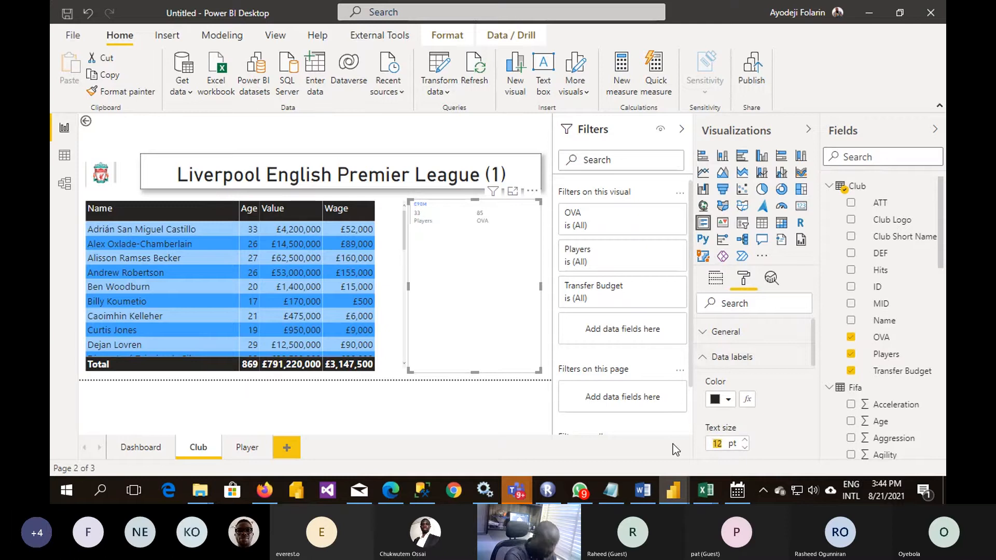
type("36")
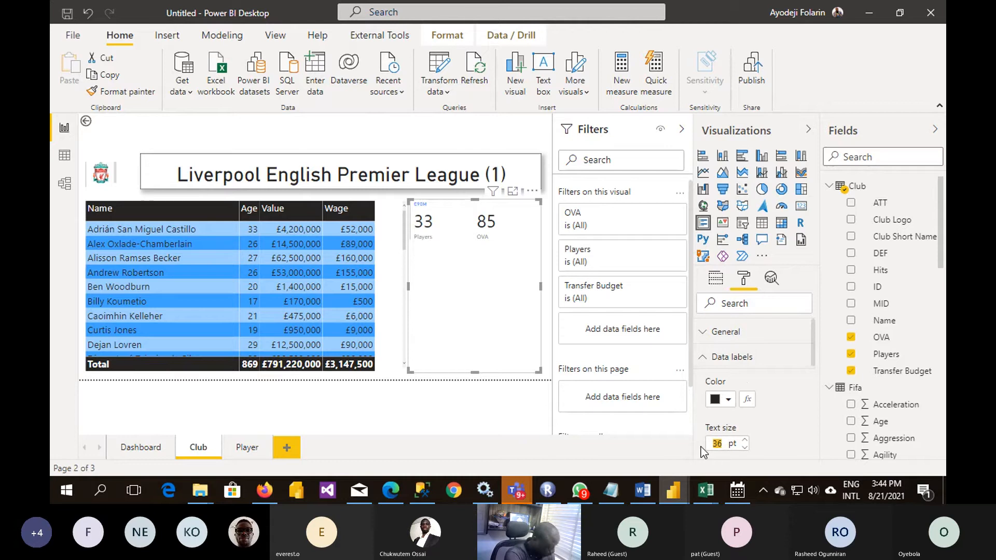
type("48")
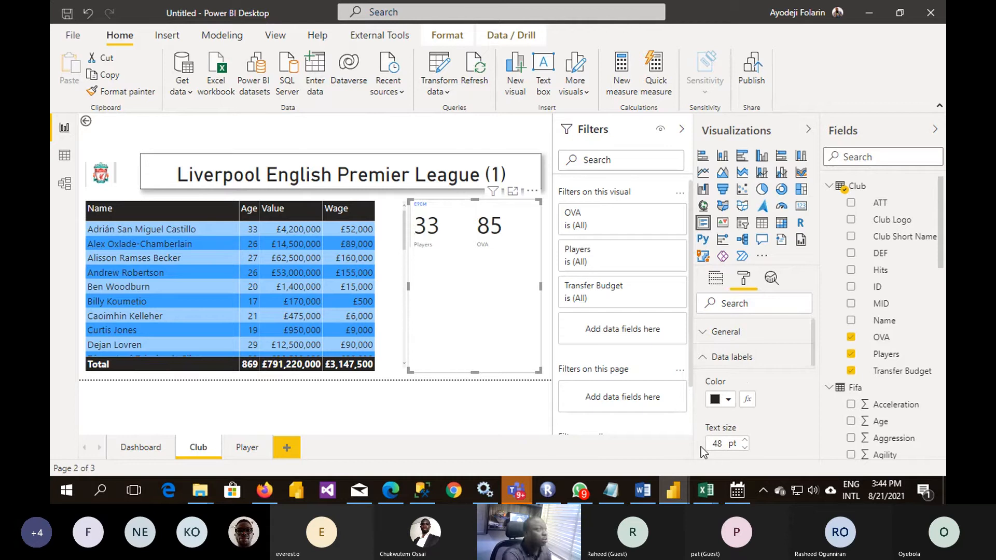
scroll(750, 421, "down", 2)
scroll(751, 421, "up", 2)
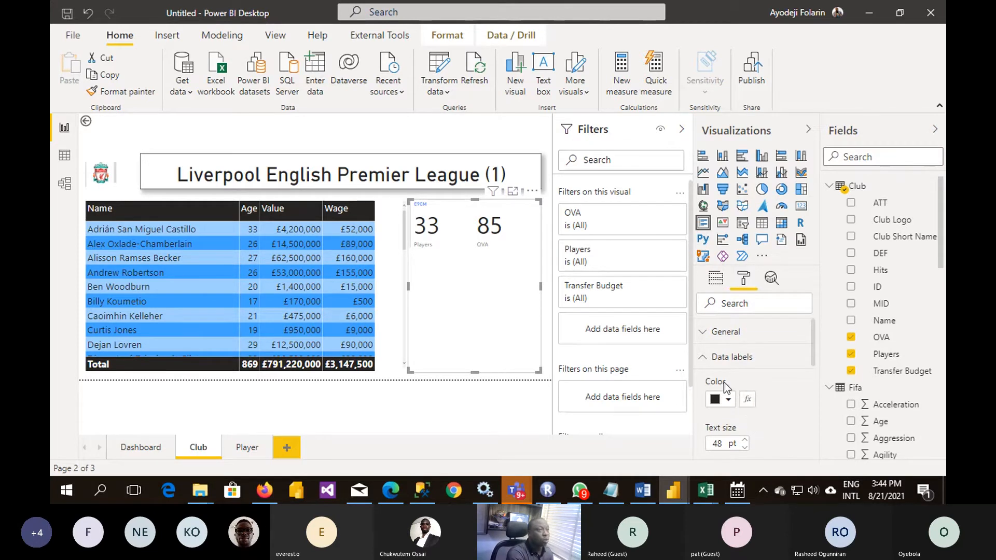
left_click(700, 362)
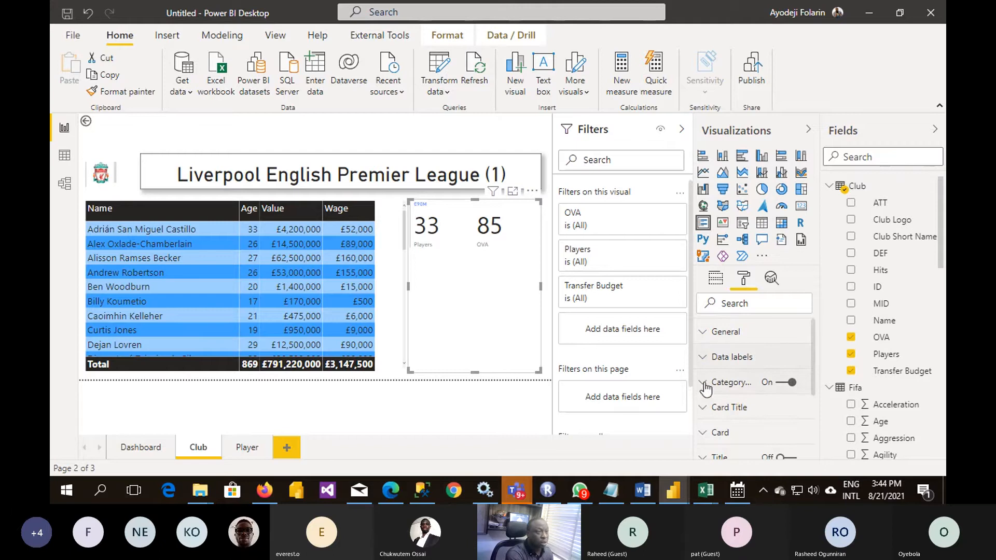
- Set the multi-row card's category label text size to 24 pt
left_click(706, 384)
scroll(723, 415, "down", 1)
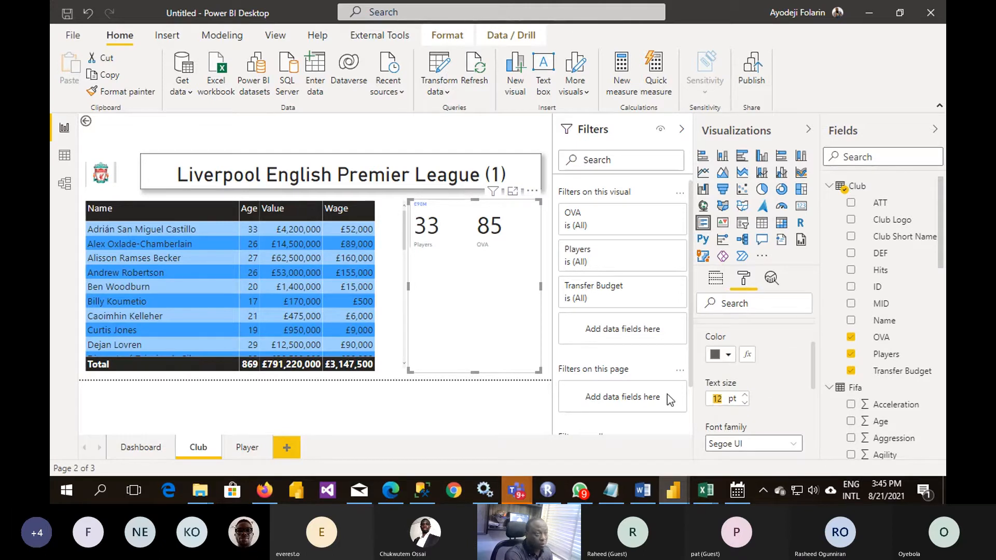
type("24")
key("Return")
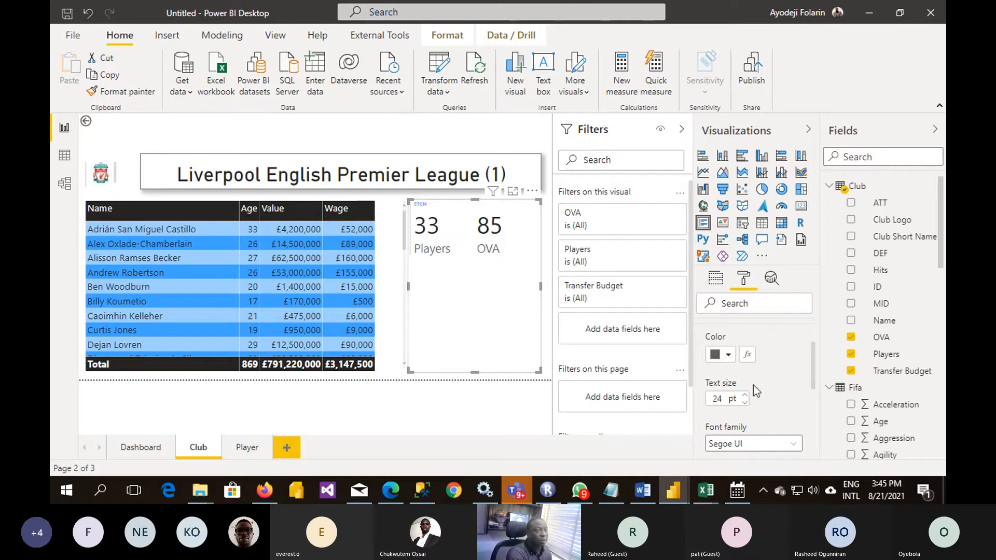
scroll(753, 384, "up", 3)
left_click(703, 382)
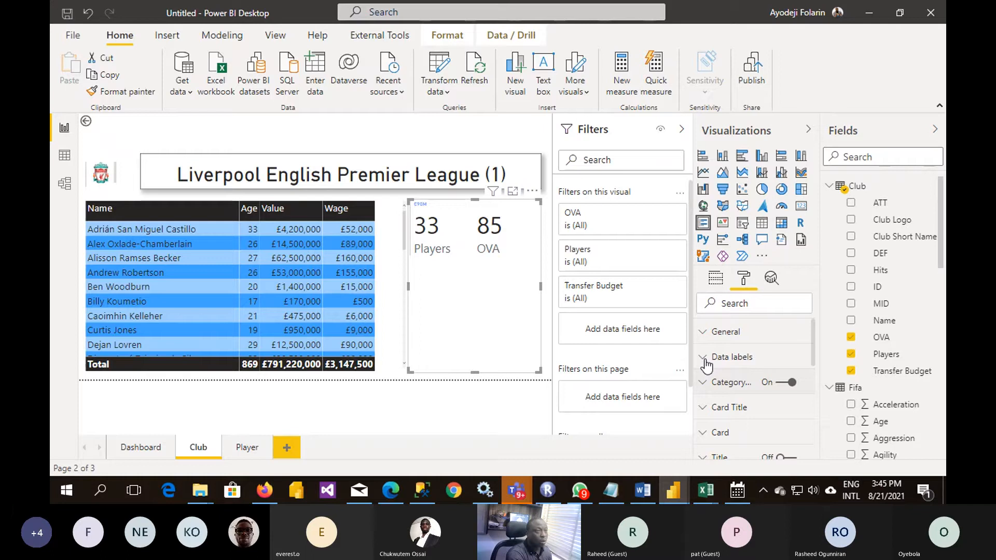
- Check how the Transfer Budget field is summarized in the multi-row card
left_click(715, 283)
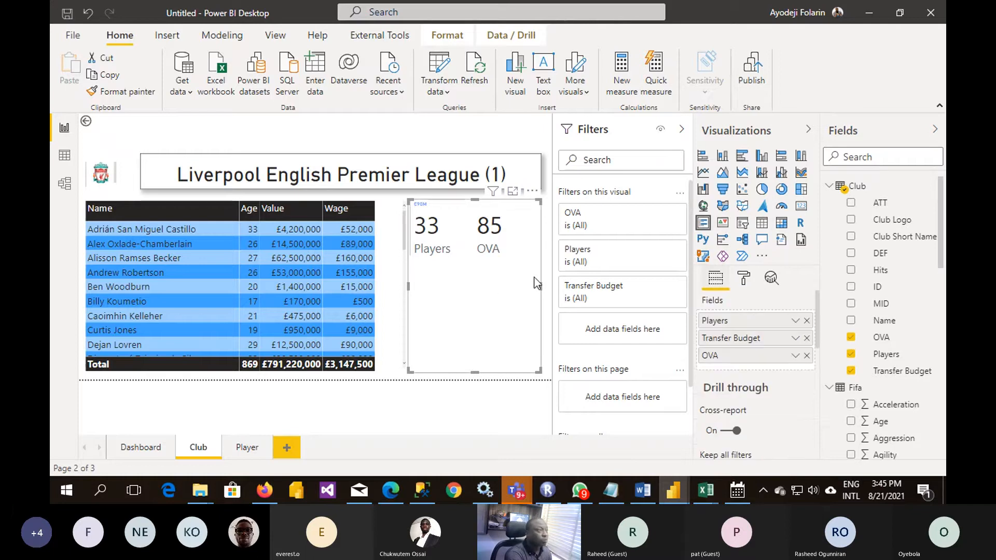
left_click(793, 338)
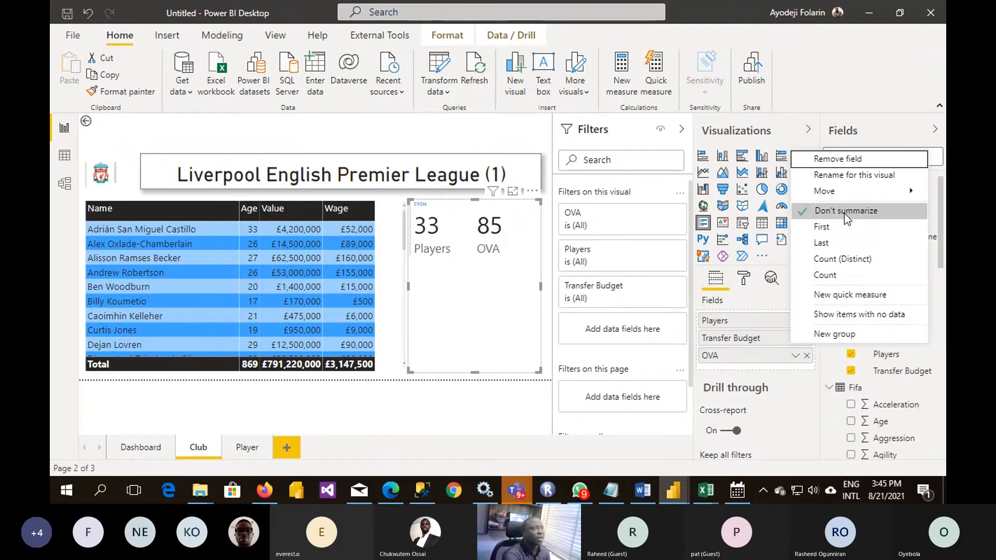
left_click(444, 287)
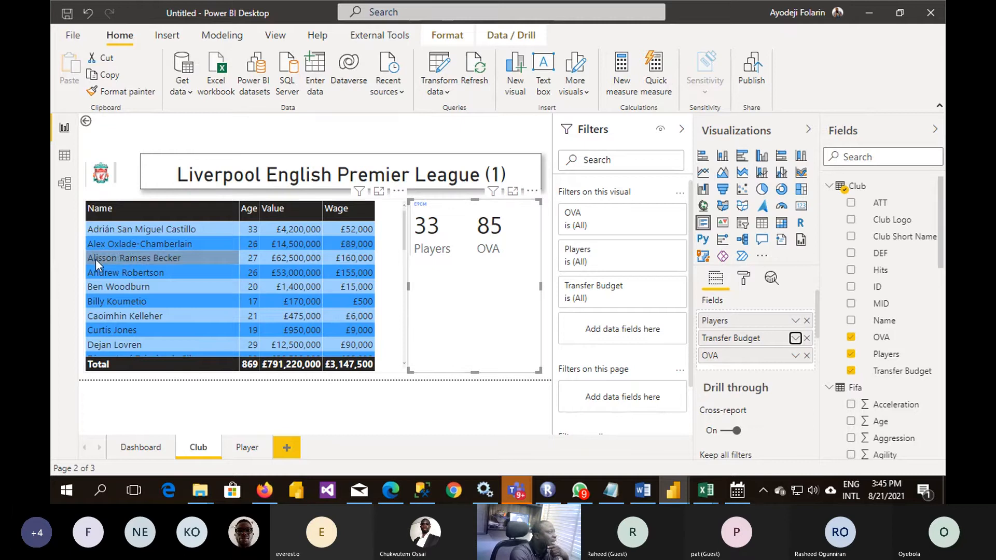
- Check whether player rows in the Club page's table offer a drill-through option
scroll(164, 337, "down", 3)
scroll(169, 327, "down", 3)
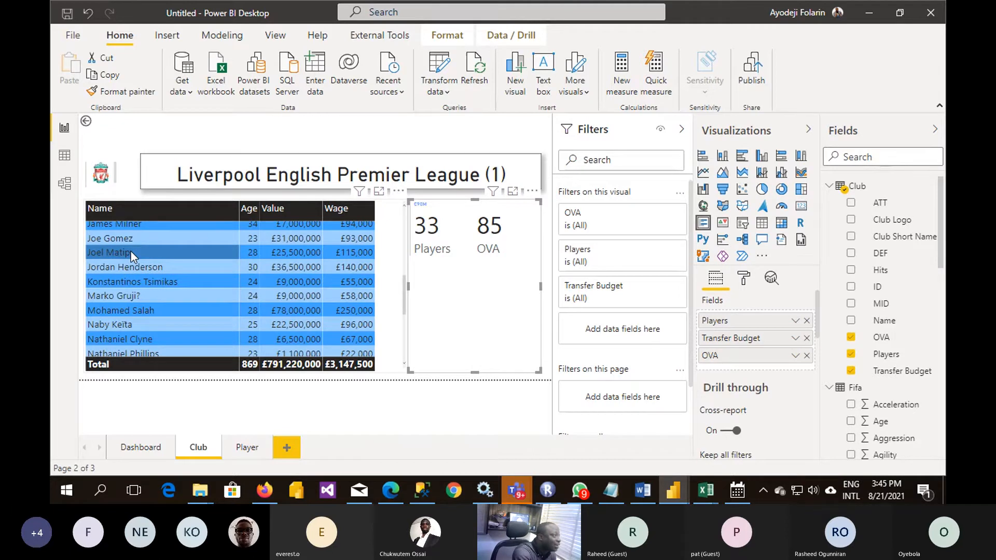
right_click(131, 251)
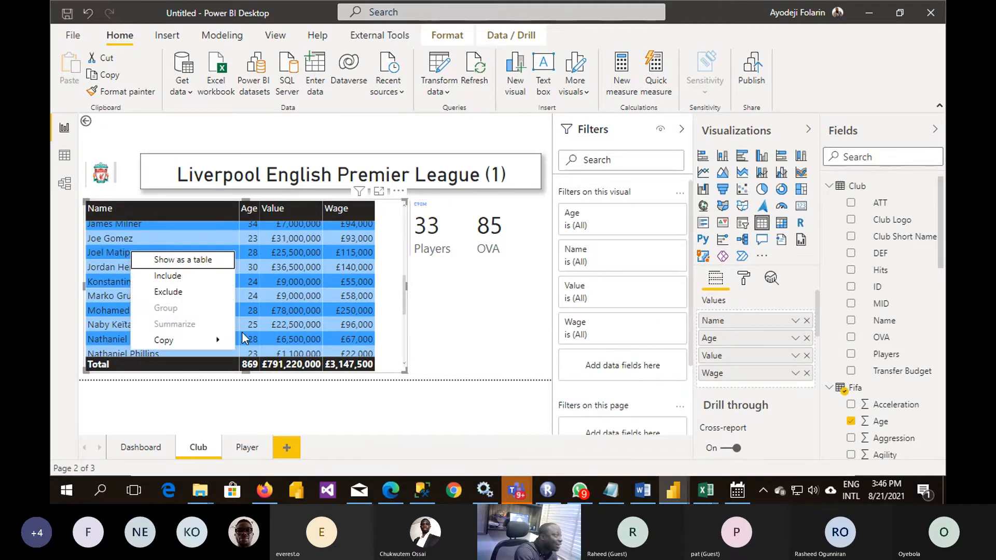
left_click(123, 238)
scroll(123, 238, "up", 5)
right_click(124, 242)
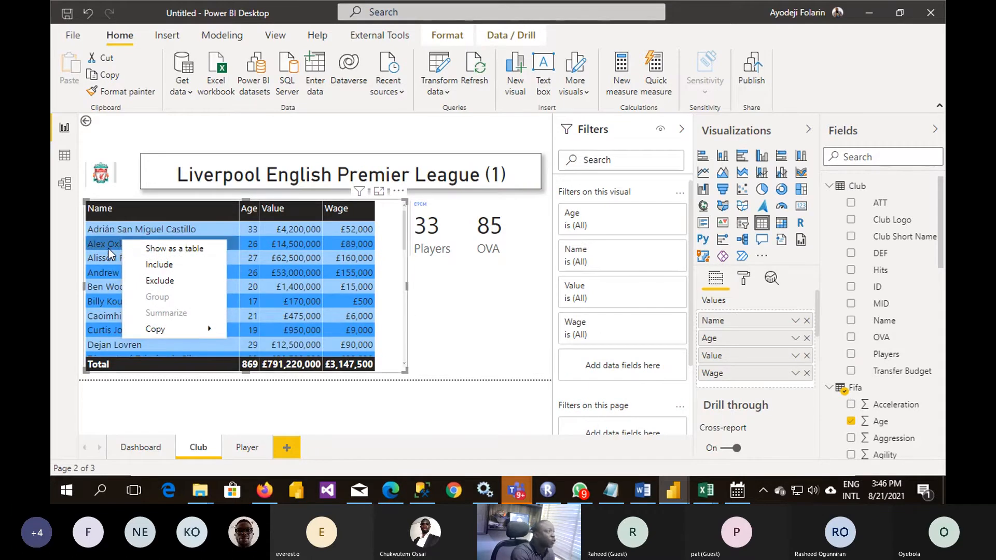
left_click(108, 247)
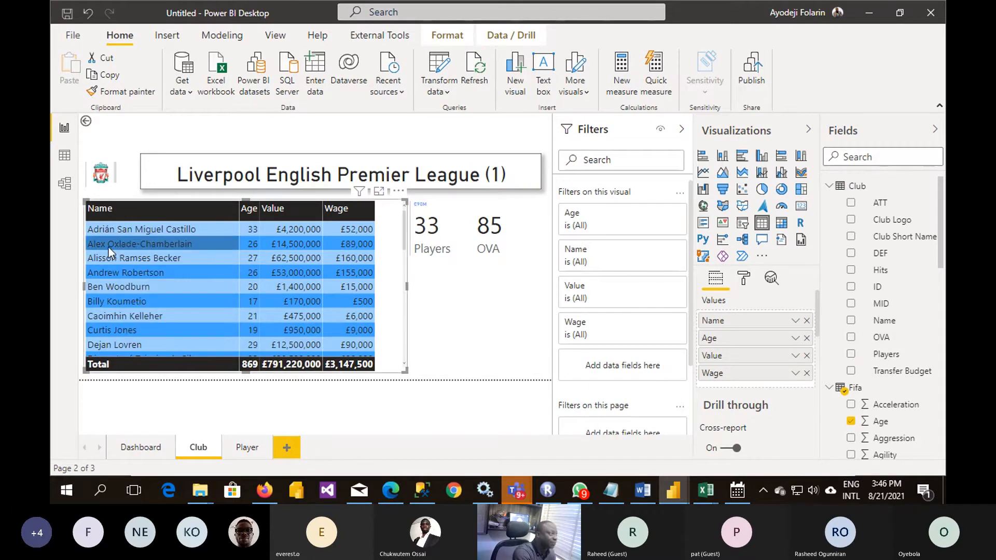
- Turn on cross-report drillthrough for the Player page and add the Fifa table's Name as its drill-through field
left_click(244, 449)
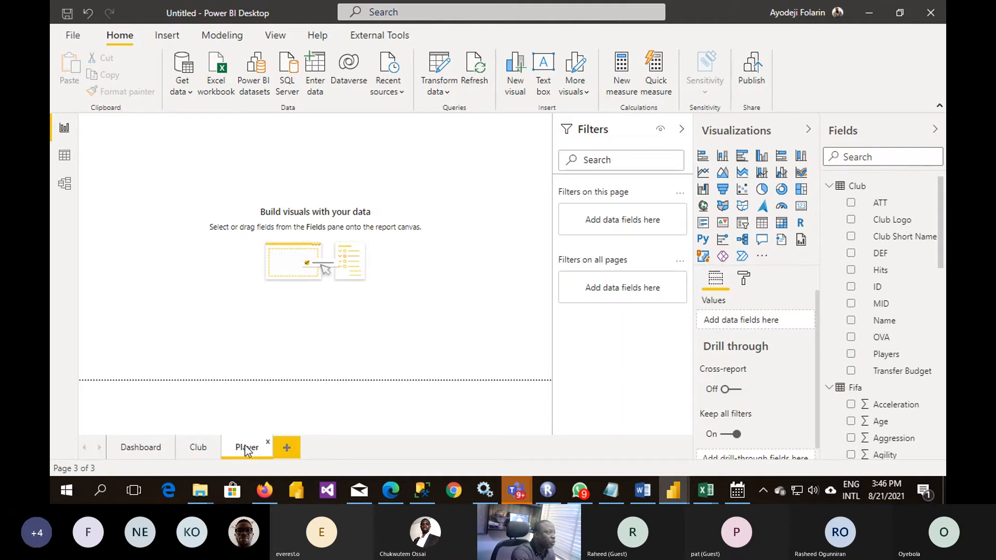
left_click(732, 389)
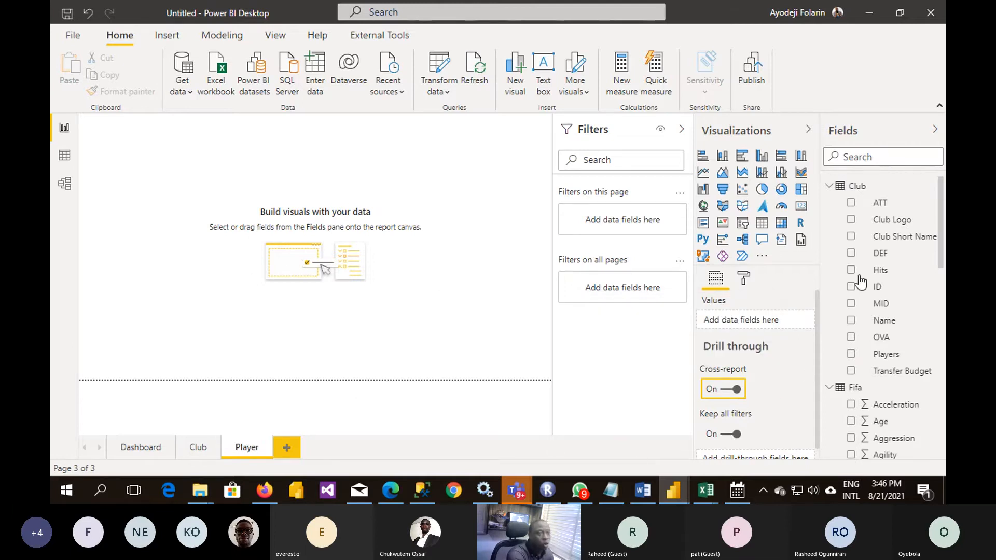
scroll(884, 346, "down", 2)
scroll(885, 347, "down", 8)
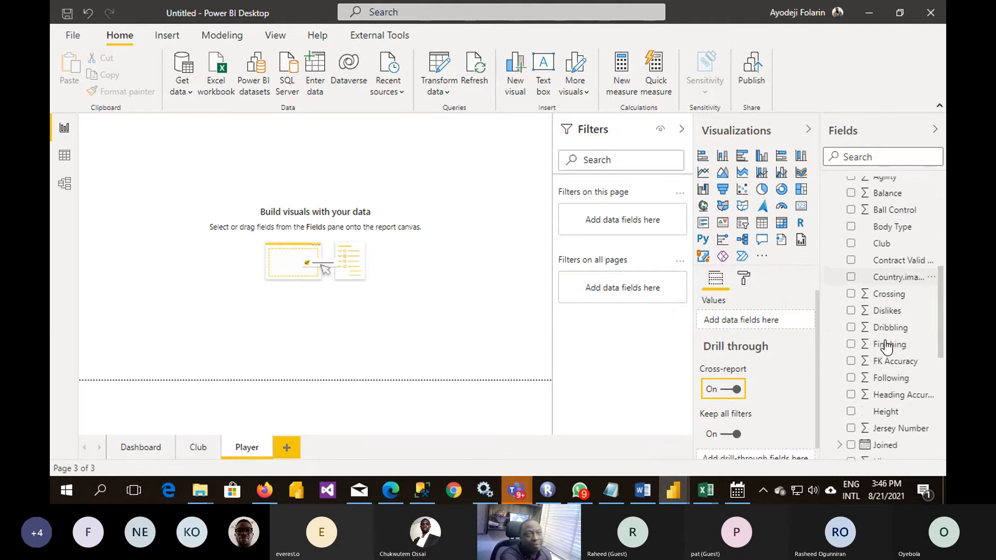
scroll(886, 346, "down", 1)
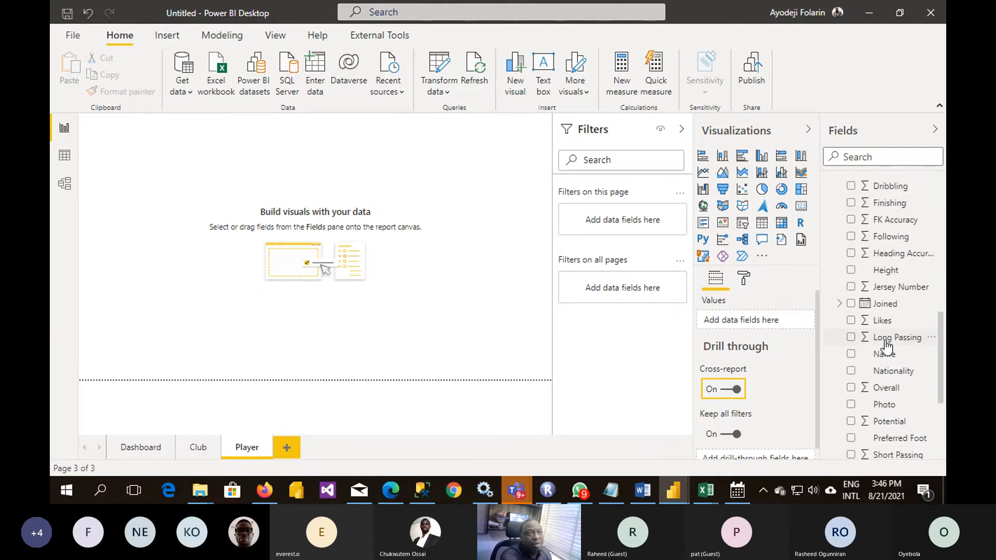
scroll(887, 345, "up", 2)
scroll(886, 343, "down", 4)
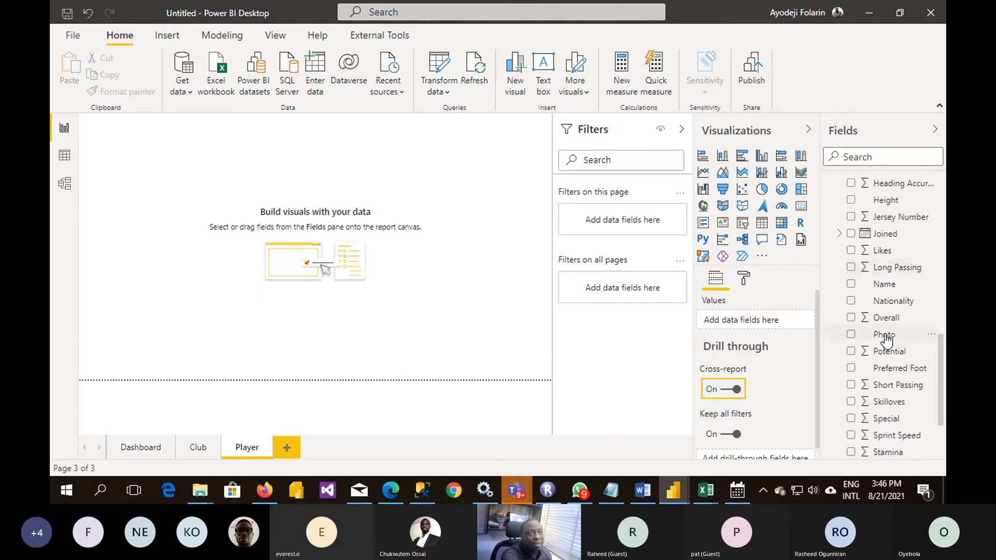
left_click_drag(886, 290, 754, 453)
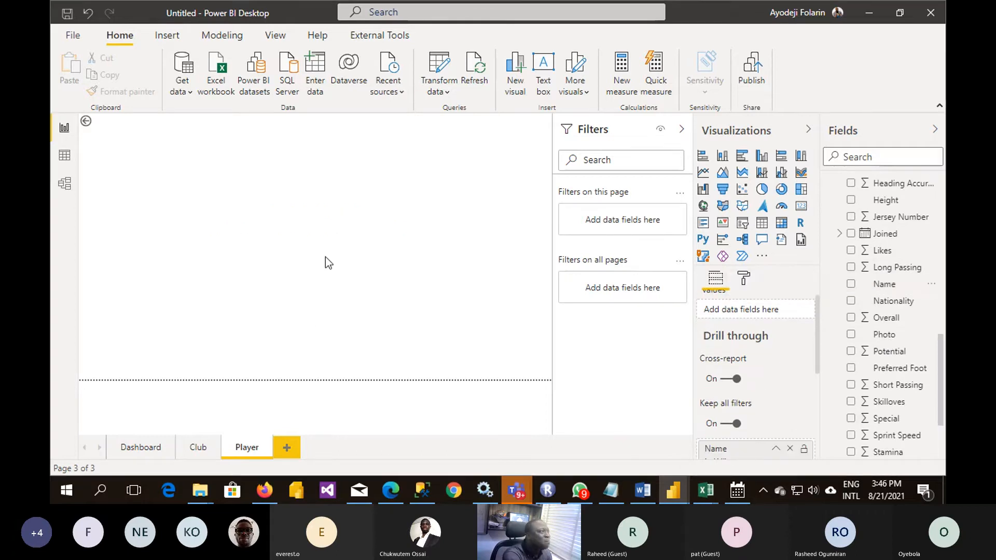
- Check the drill-through targets offered for a player row in the Club page's table
left_click(198, 448)
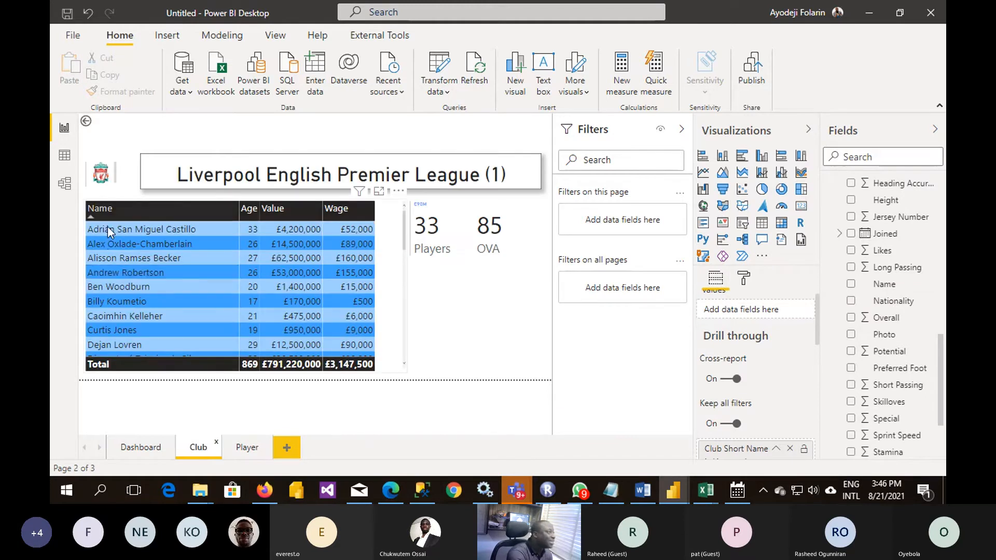
right_click(130, 272)
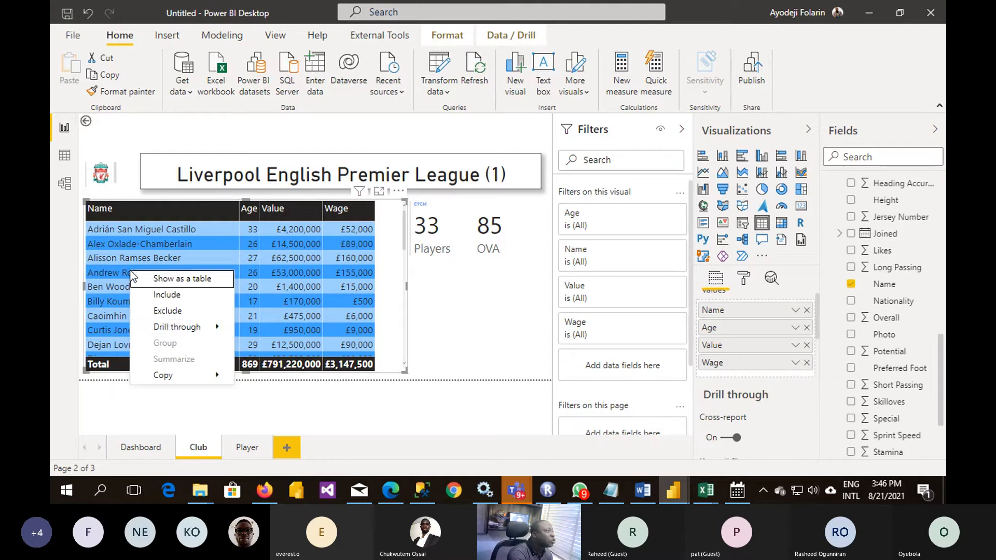
mouse_move(192, 327)
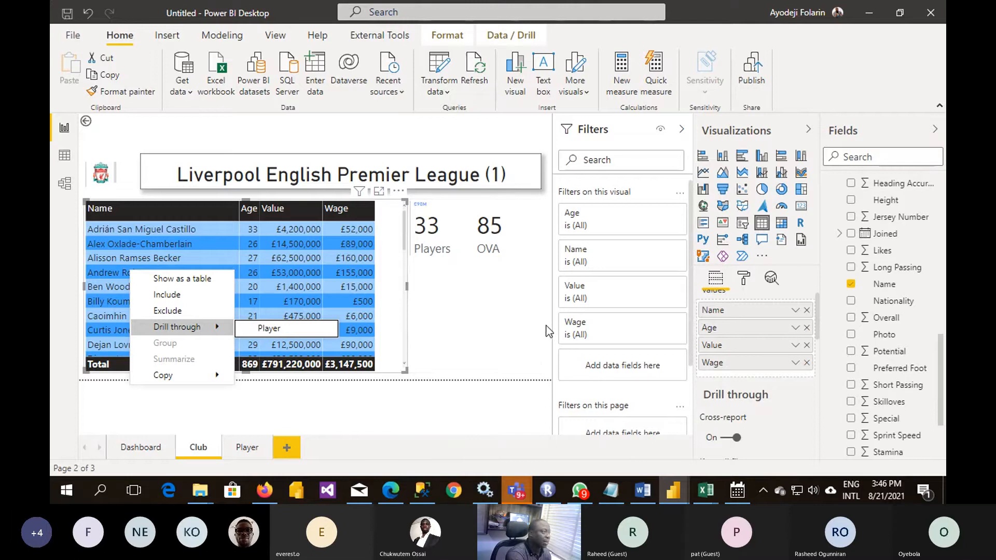
left_click(527, 331)
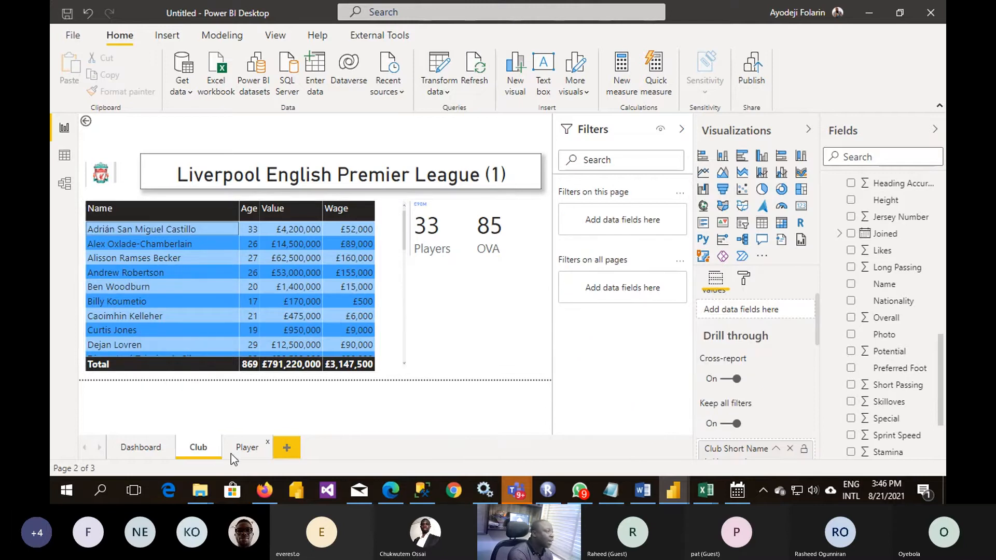
- Add a multi-row card to the Player page showing the Club table's Club Logo
left_click(247, 449)
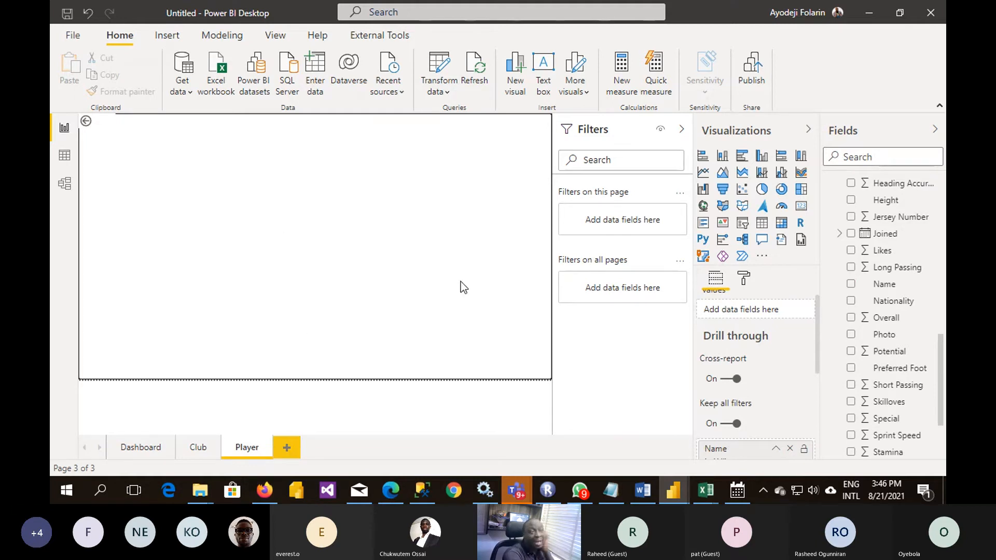
left_click(201, 453)
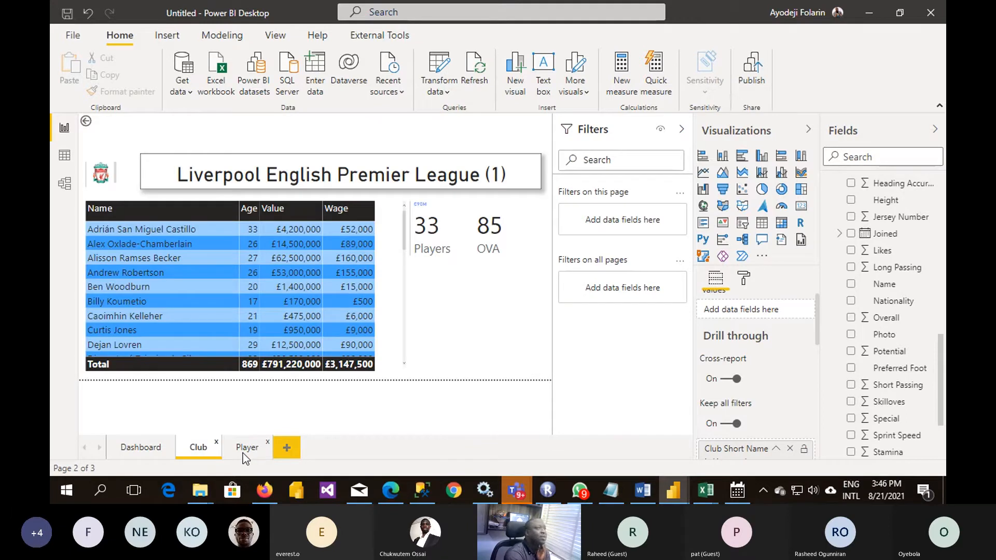
left_click(242, 452)
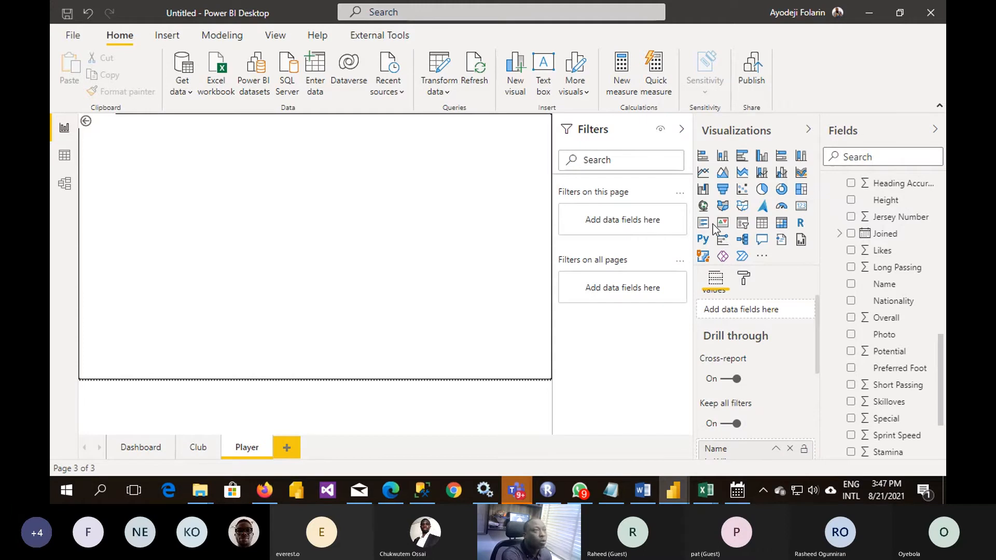
left_click(703, 224)
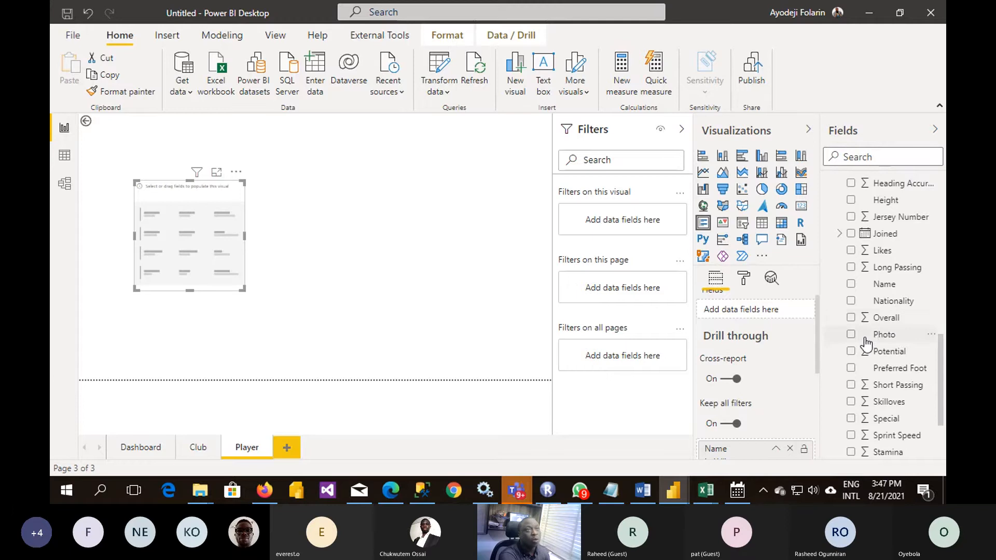
scroll(864, 344, "up", 5)
scroll(865, 343, "down", 4)
scroll(865, 344, "up", 5)
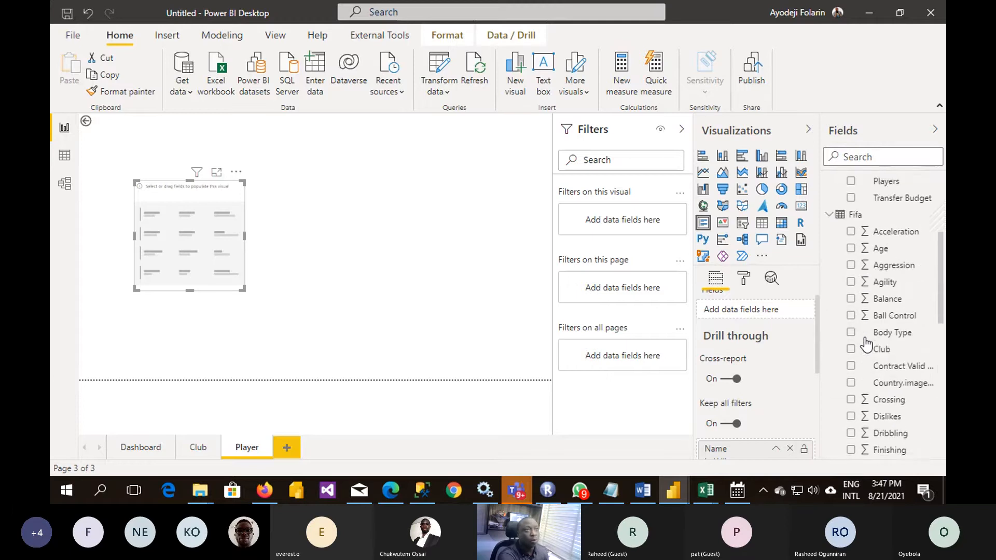
scroll(864, 343, "up", 4)
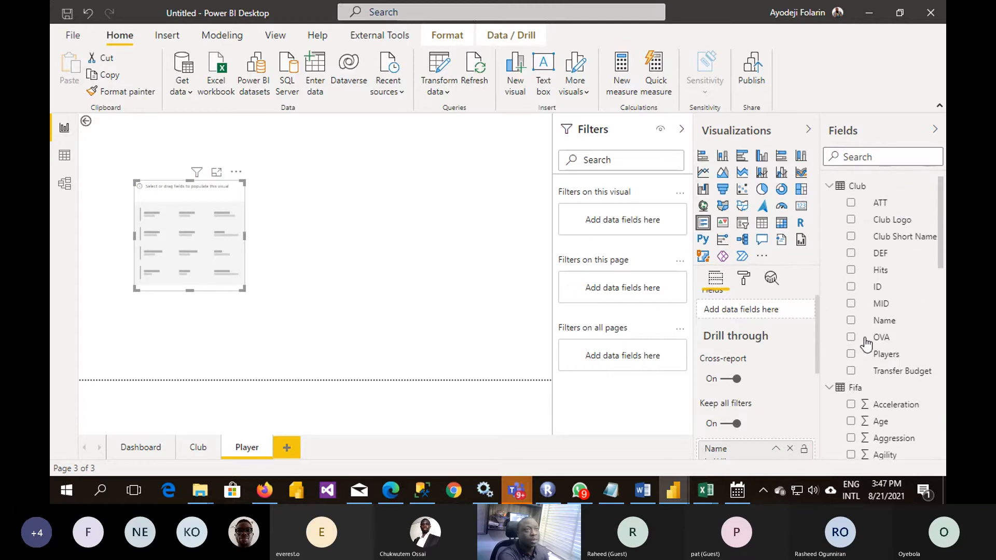
left_click(851, 219)
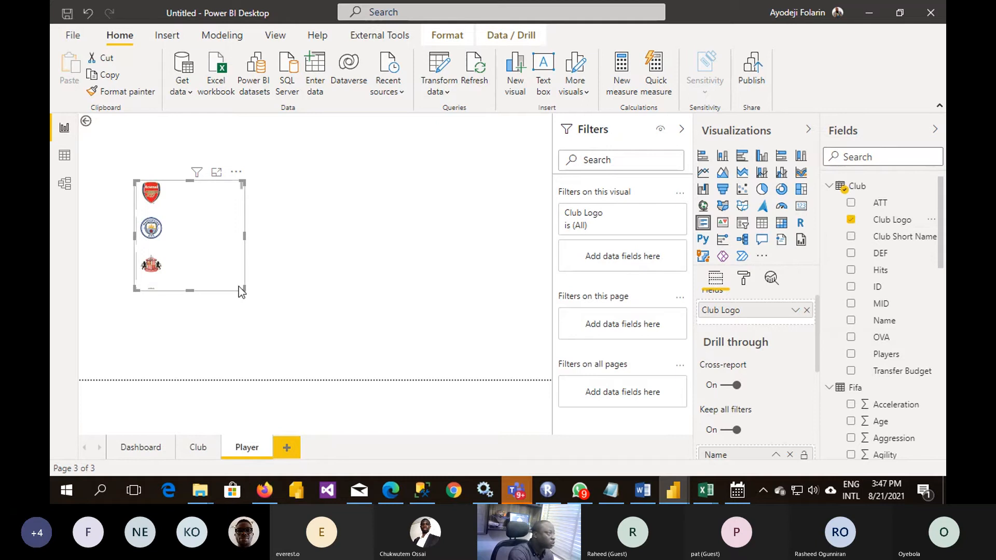
- Shrink the Club Logo card to the size of a single logo and move it into the page's upper-left corner
left_click_drag(240, 288, 199, 210)
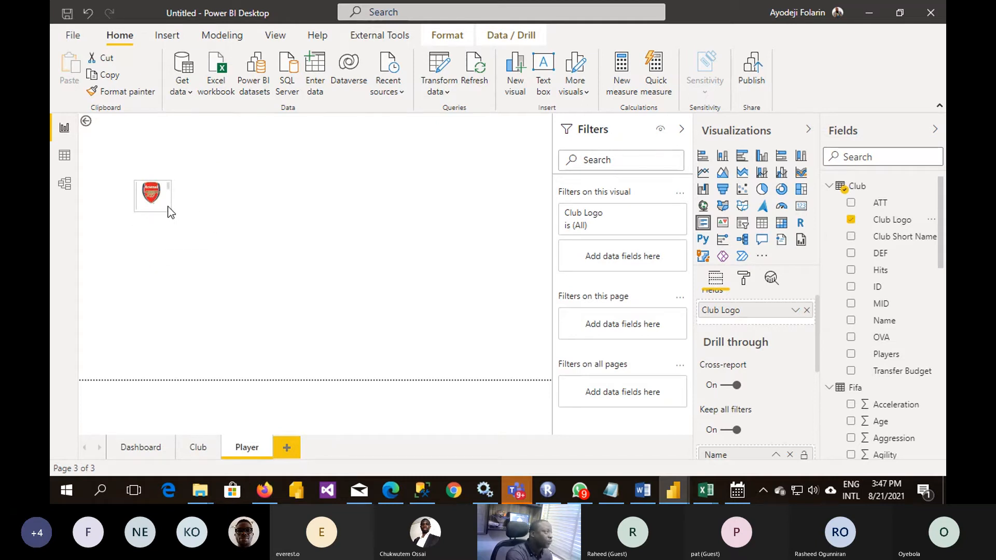
left_click_drag(165, 201, 244, 177)
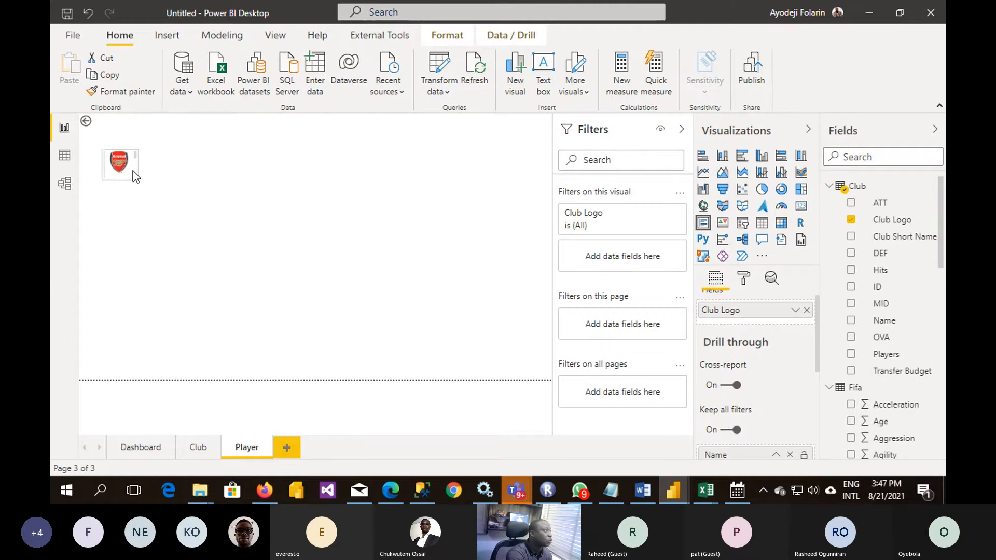
left_click(114, 163)
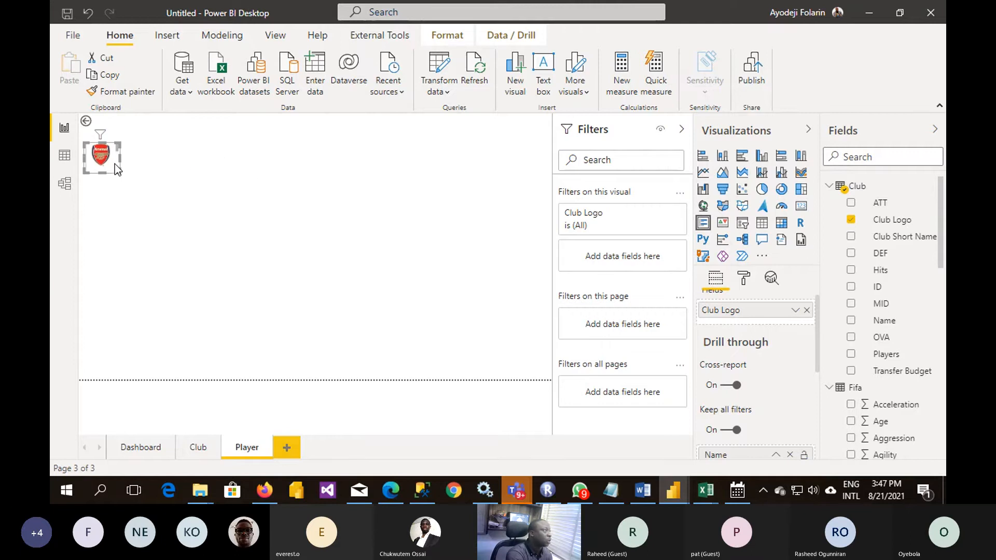
left_click(160, 186)
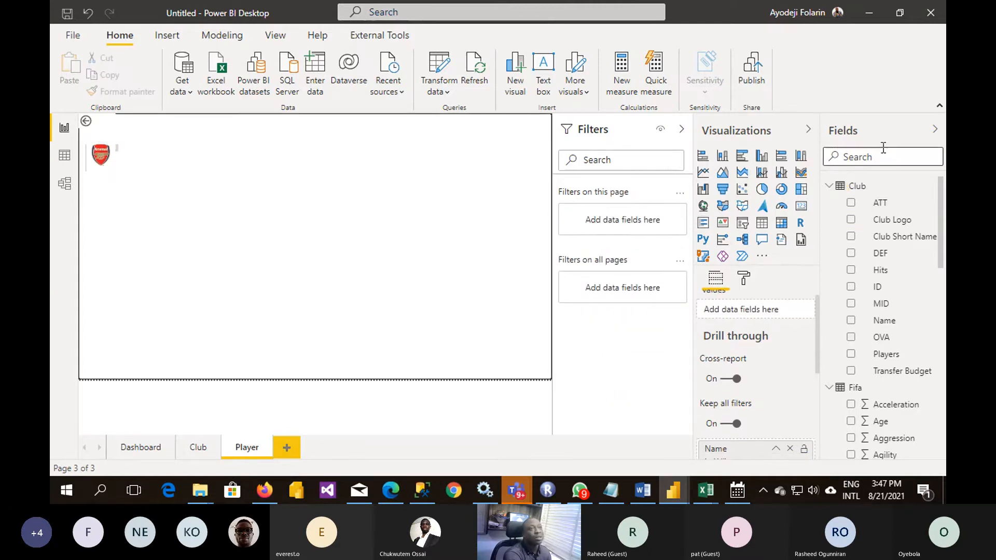
- Add a card with the Club table's Club Short Name, reduced to a slim strip directly right of the club logo
left_click(802, 207)
left_click(801, 208)
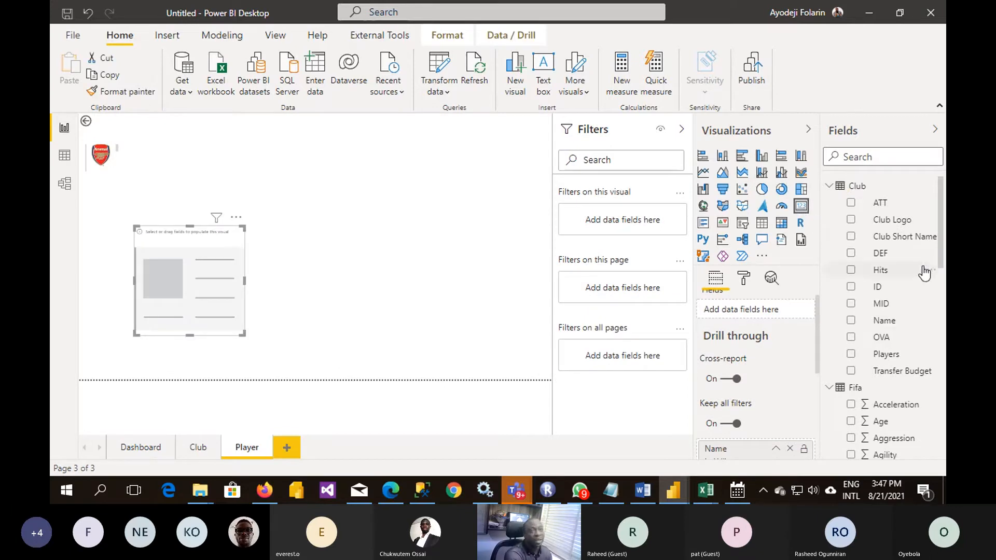
left_click(851, 237)
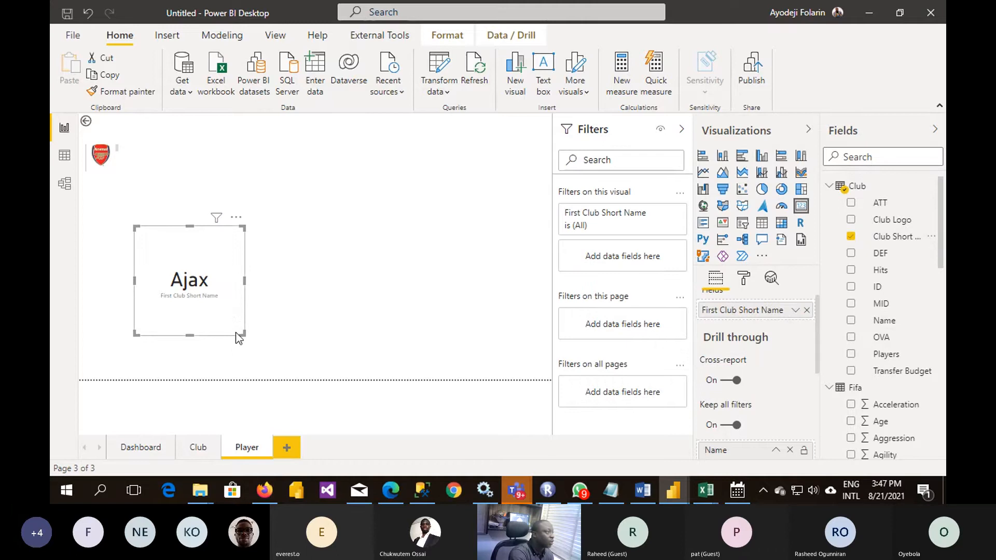
left_click_drag(242, 333, 217, 151)
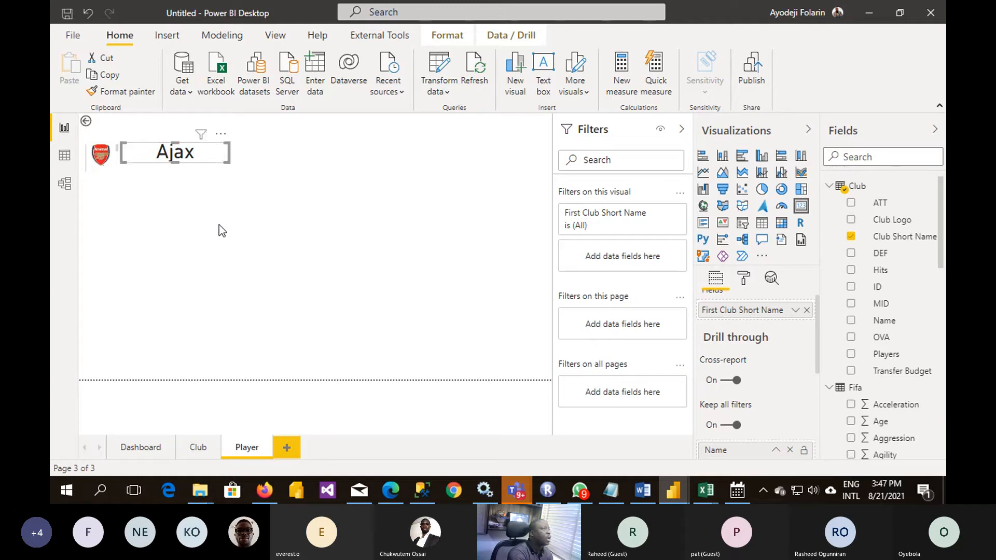
left_click(219, 228)
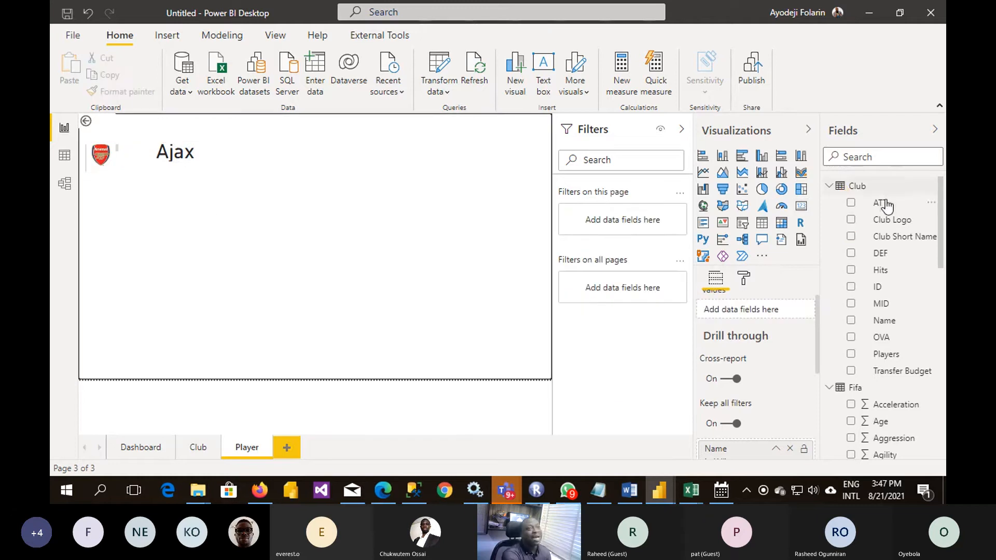
- Make the Club Short Name card taller so its category label fits below the club name
left_click_drag(864, 291, 747, 291)
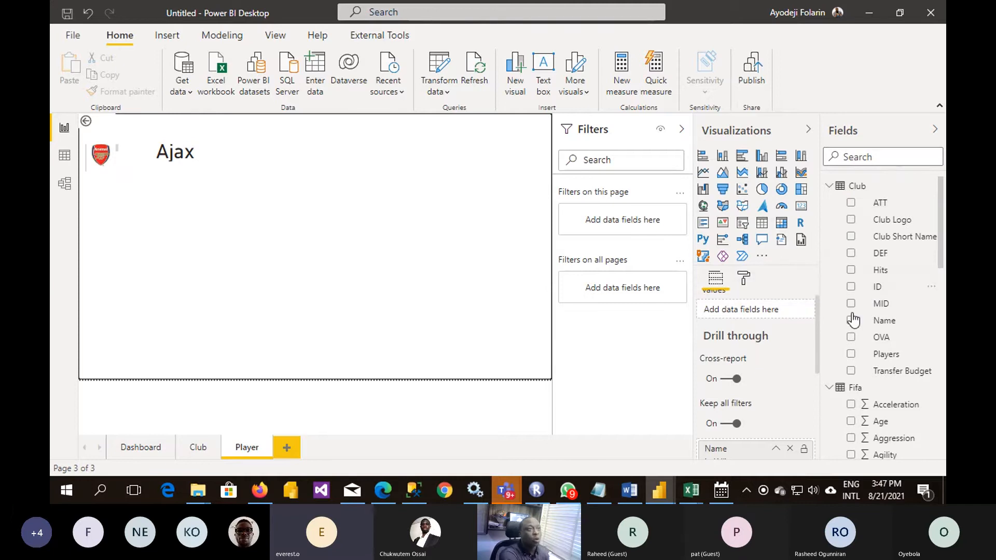
scroll(854, 323, "down", 5)
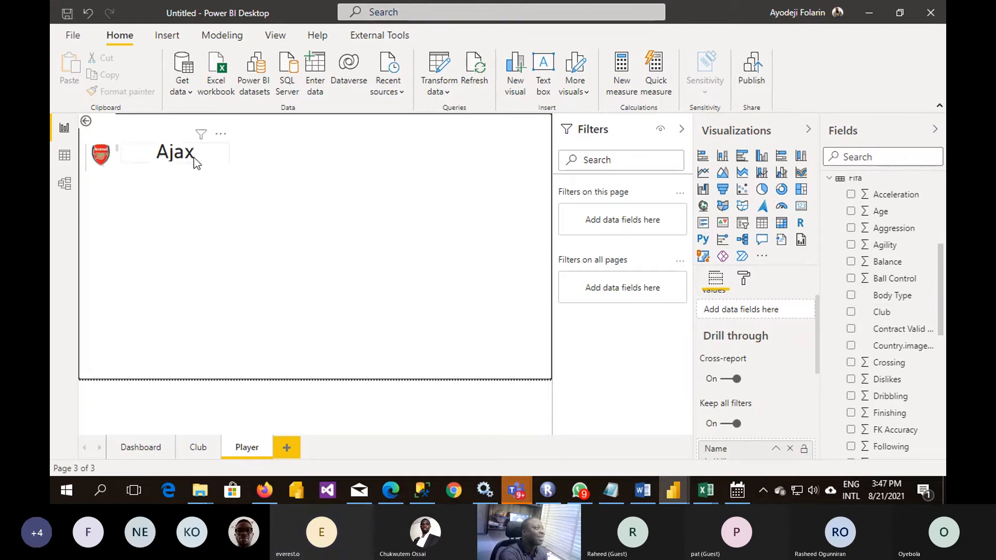
left_click(178, 161)
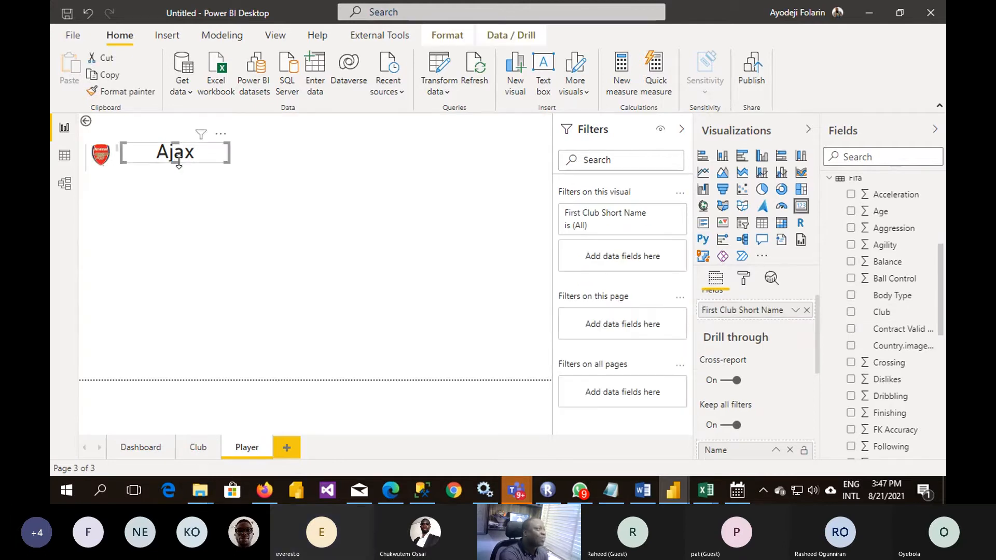
left_click_drag(178, 163, 171, 208)
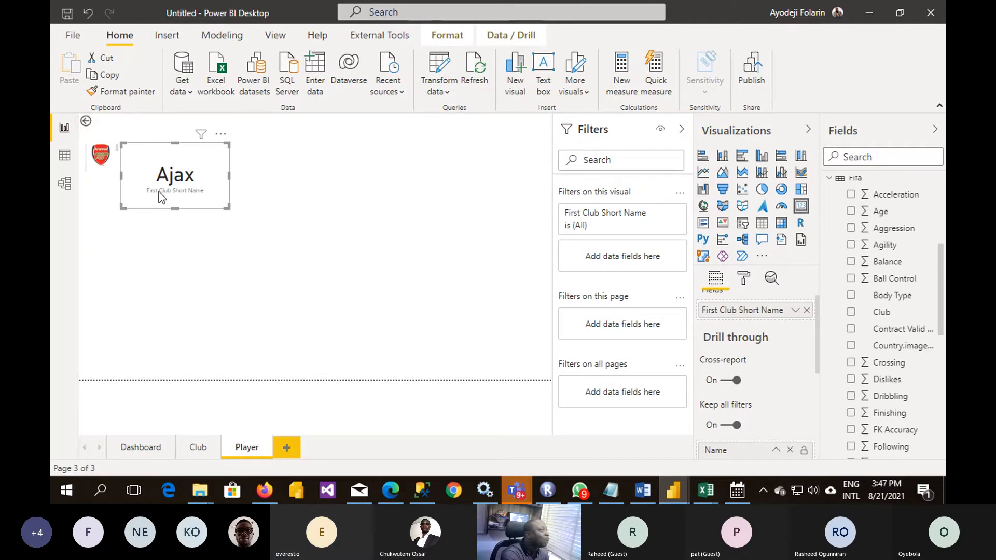
- Check the Name and Club Short Name columns in the Club table's data and return to the report
left_click(64, 158)
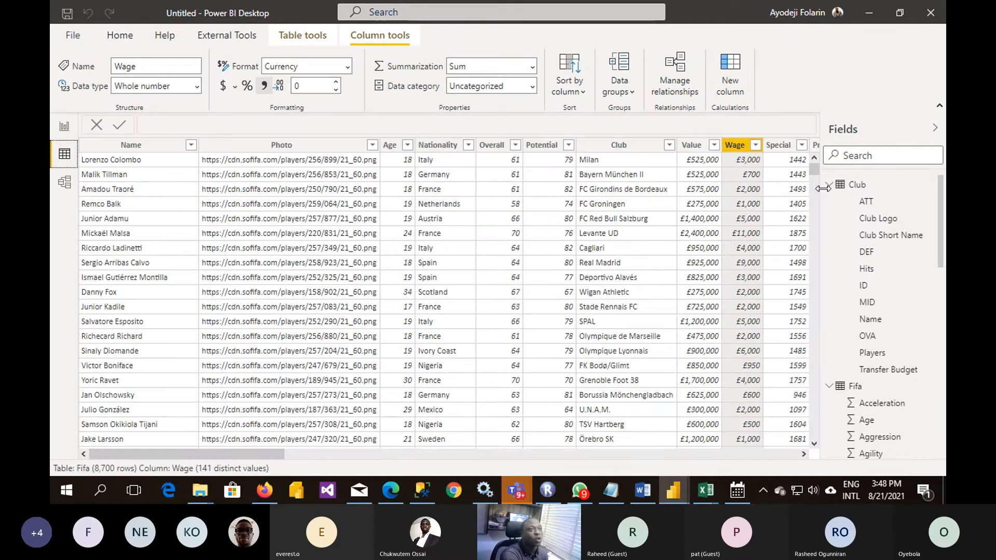
left_click(855, 187)
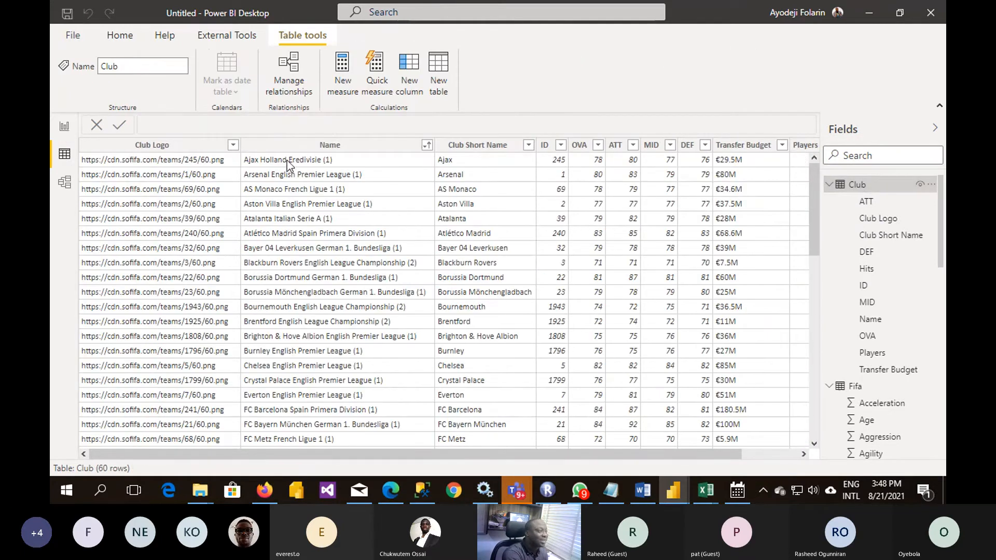
left_click(65, 127)
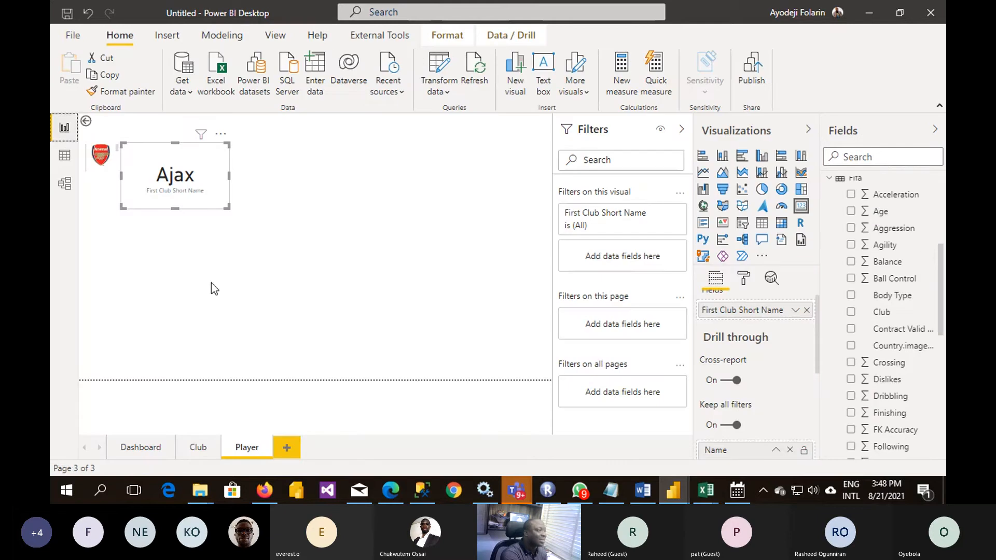
- Drill through from Ben Woodburn's row in the Club page's table to the Player page
left_click(195, 449)
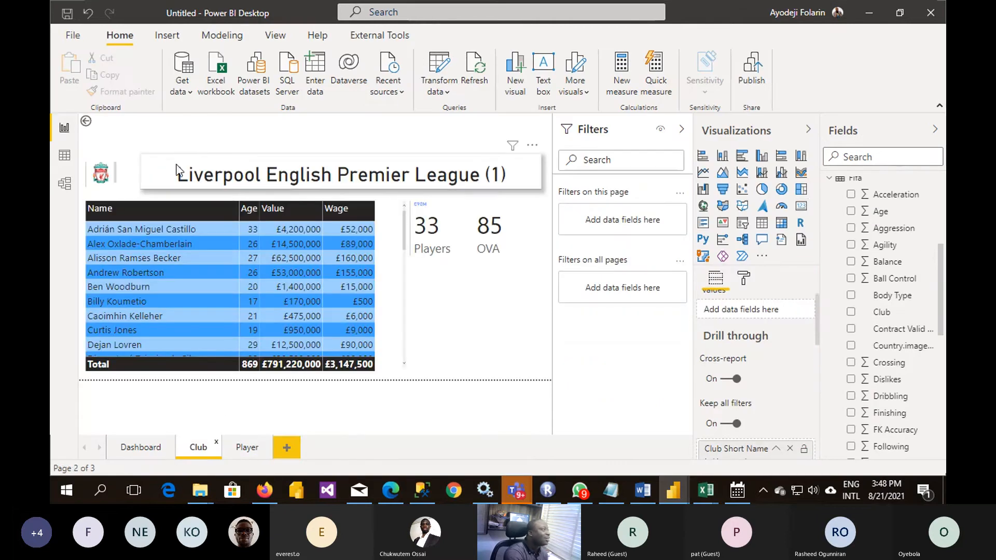
right_click(106, 285)
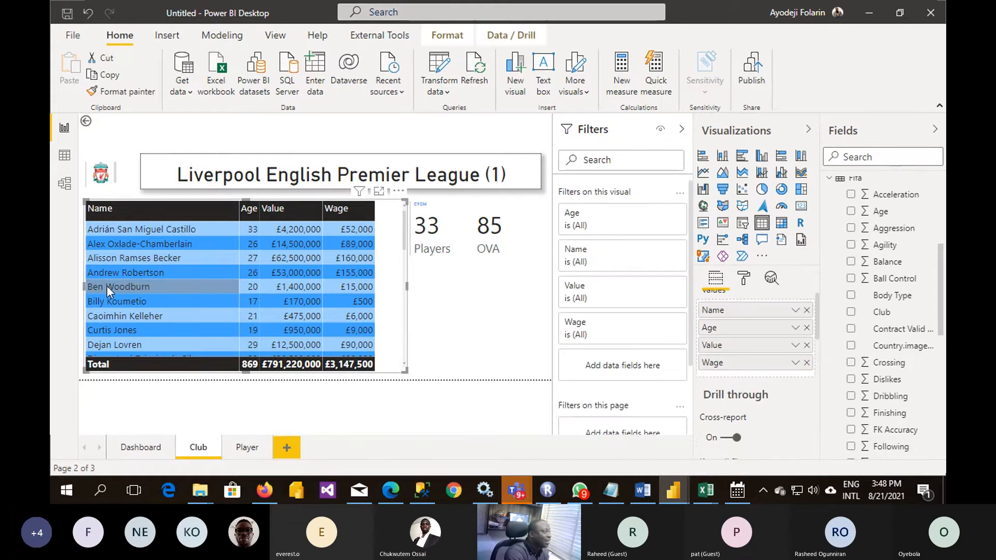
mouse_move(183, 342)
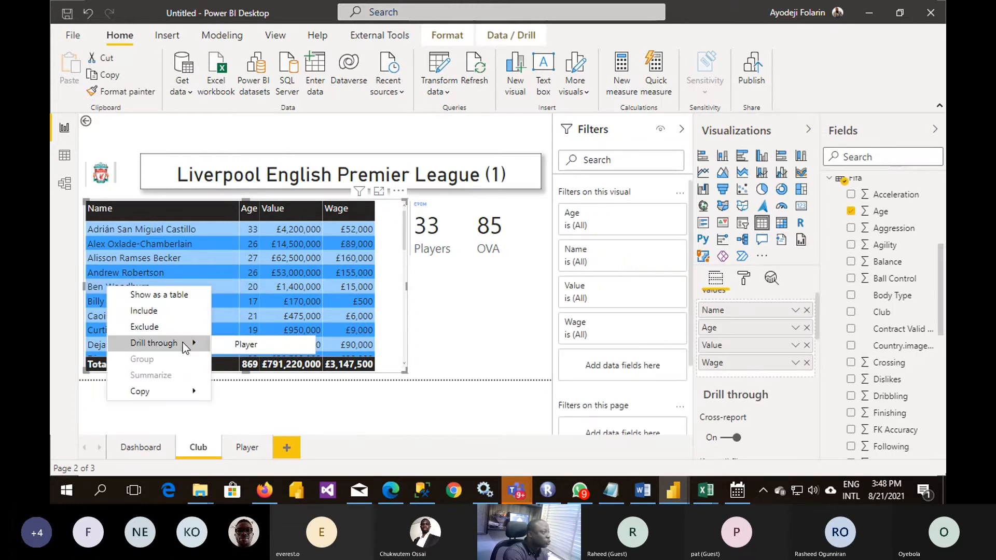
left_click(268, 349)
left_click(254, 442)
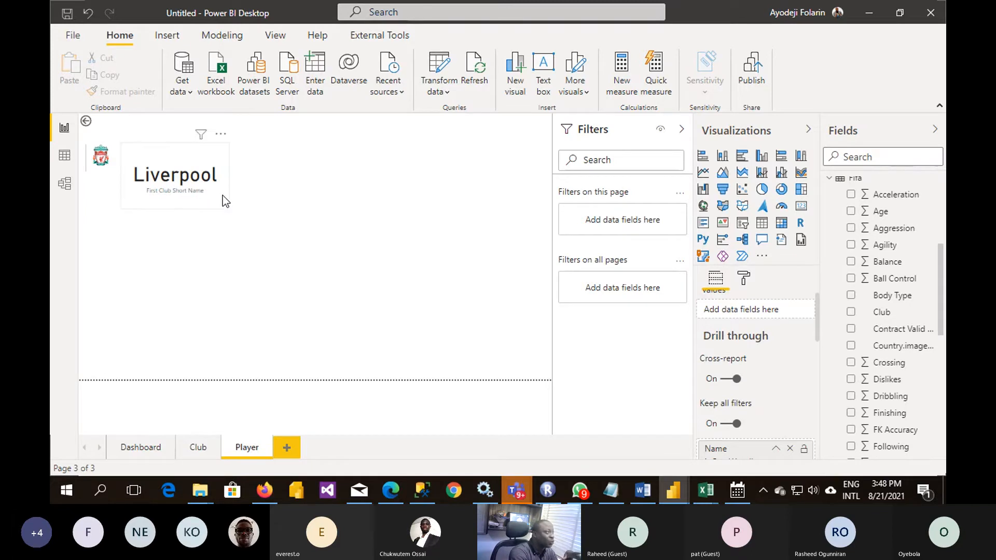
- Flatten the Club Short Name card to one line beside the logo and extend its right edge toward the page's middle
left_click_drag(173, 210, 194, 172)
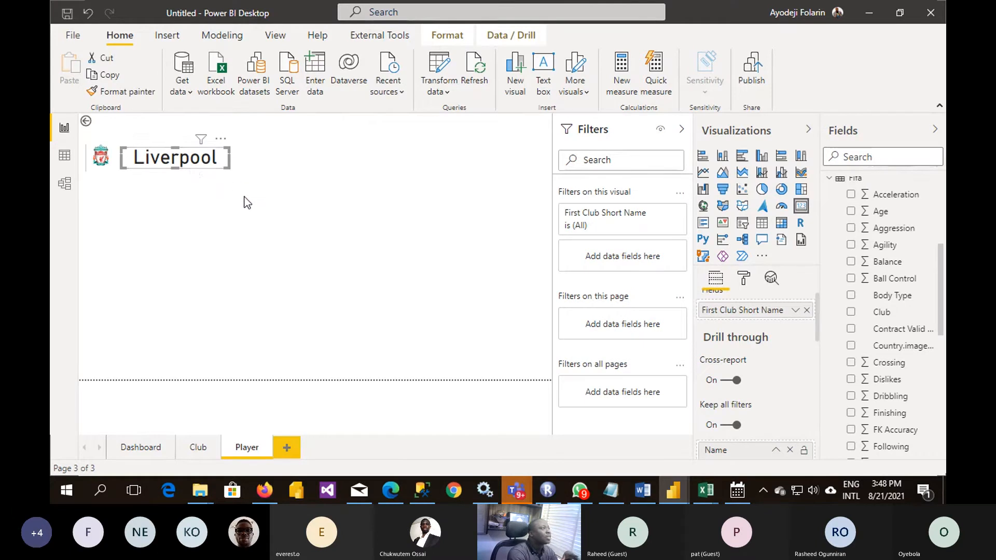
left_click(248, 201)
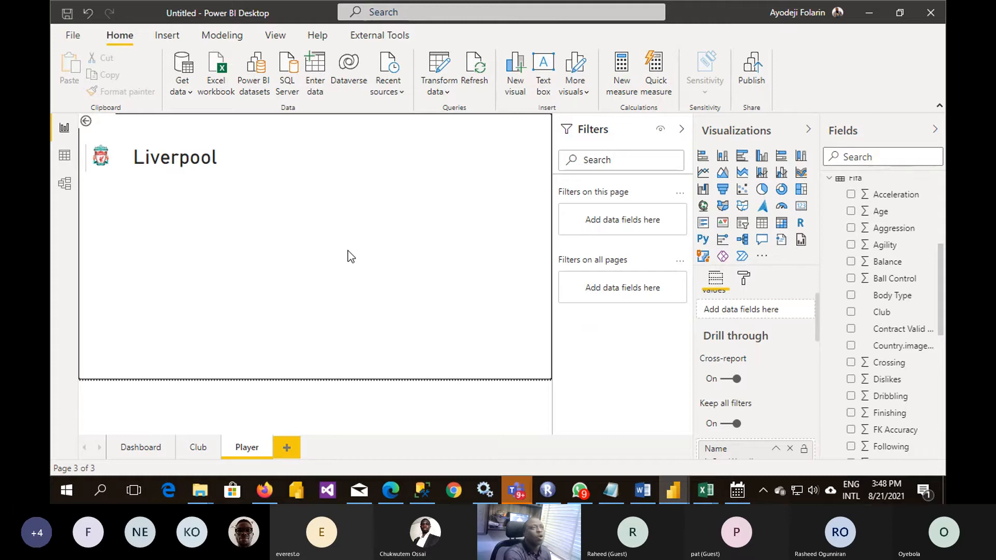
left_click(229, 158)
left_click_drag(229, 157, 313, 178)
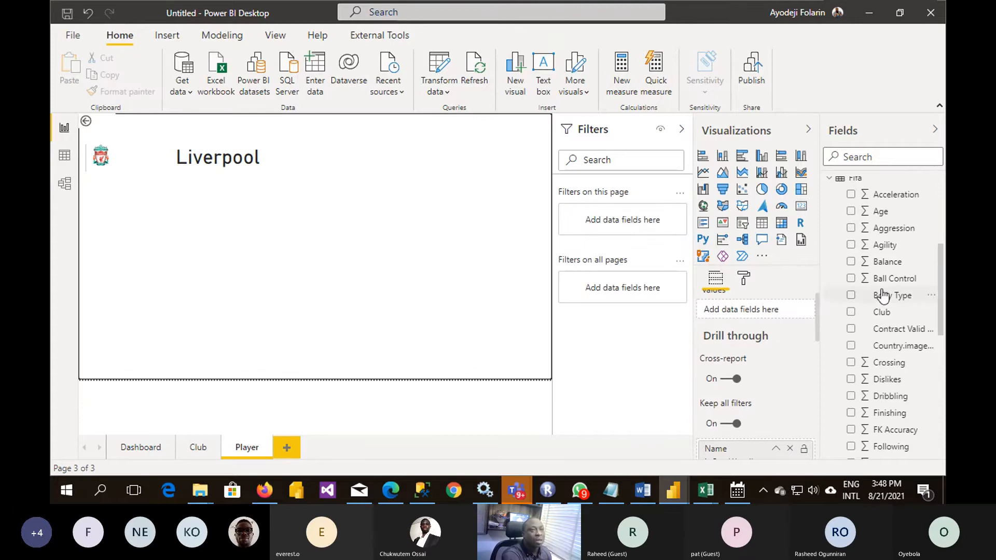
- Add the Fifa table's Country.imageurl as a small multi-row card placed right of the club name
scroll(892, 340, "down", 10)
scroll(891, 340, "up", 8)
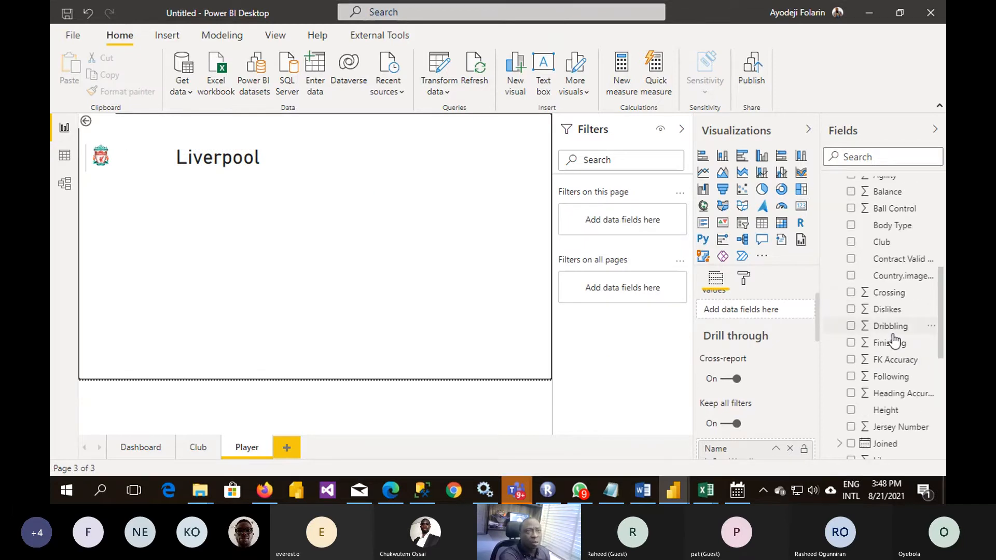
left_click_drag(895, 276, 330, 283)
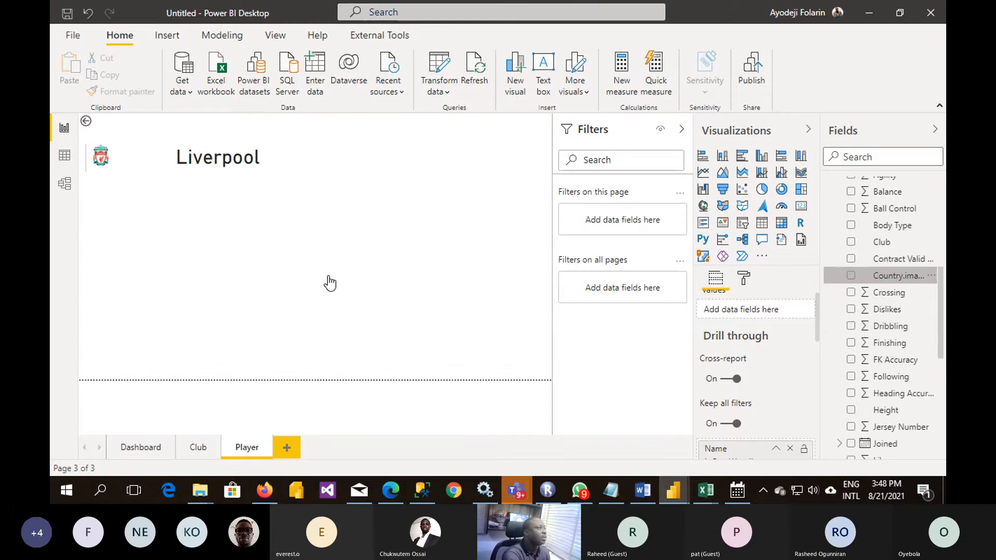
left_click(703, 223)
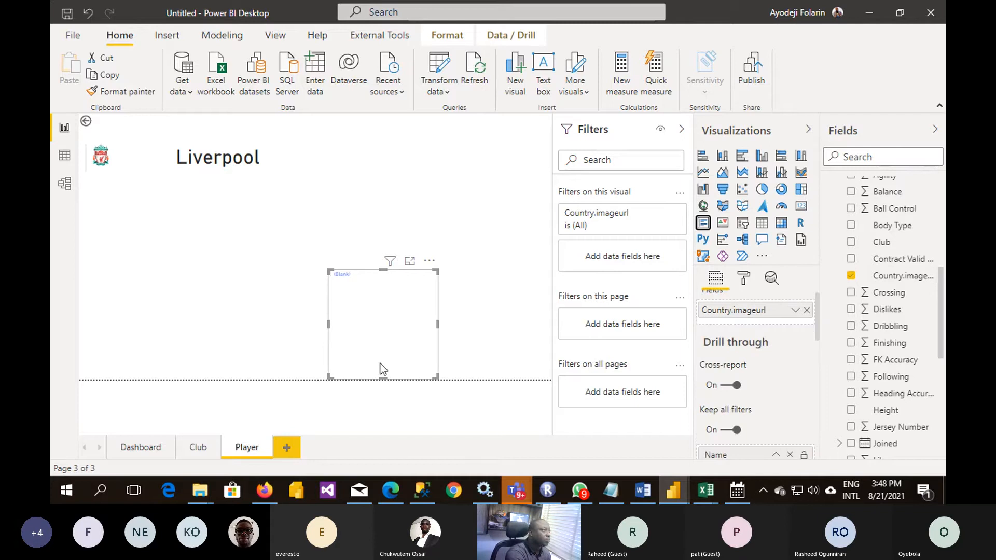
left_click_drag(435, 373, 348, 160)
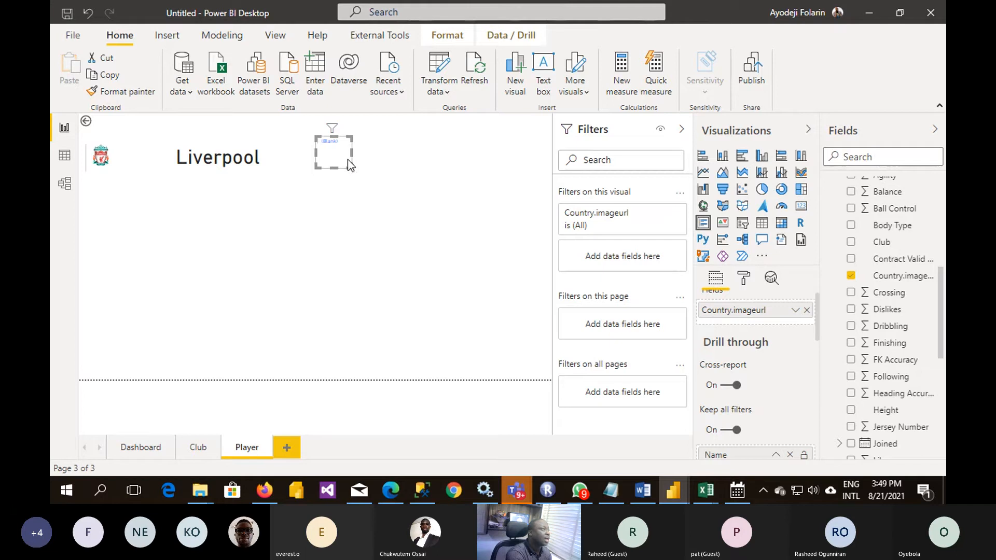
- Add an empty card at the right end of the Player page's header, stretched to the page edge and slightly flattened
left_click(378, 238)
left_click(802, 203)
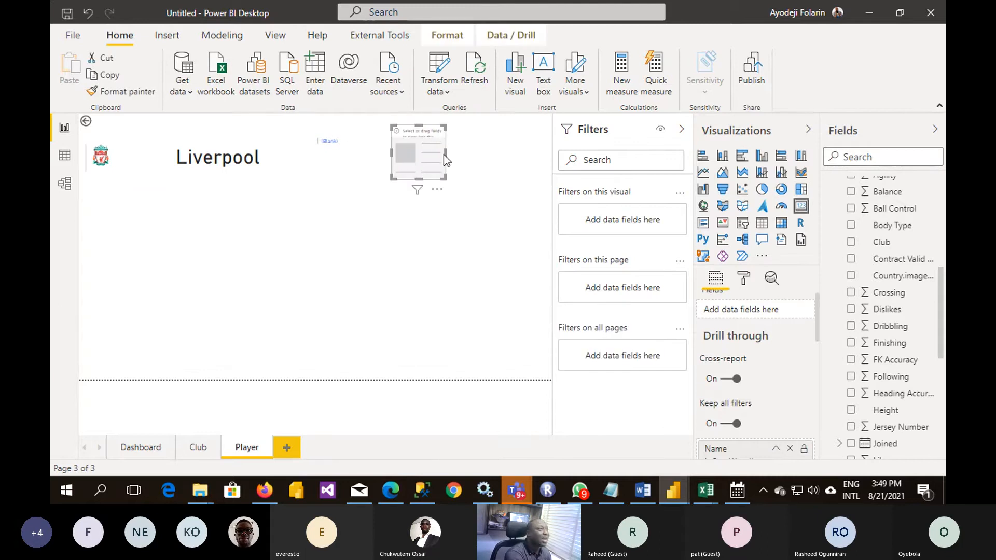
left_click_drag(445, 155, 551, 173)
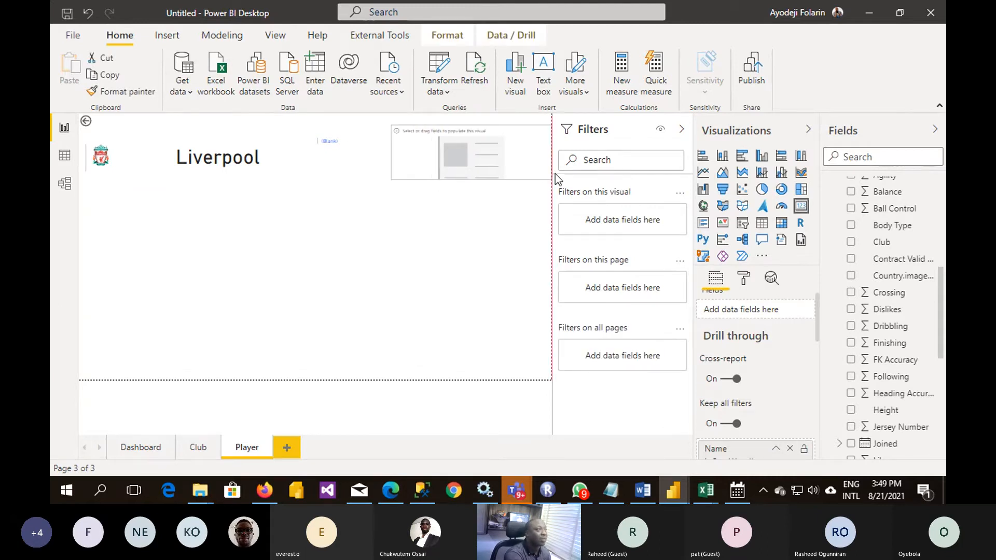
left_click_drag(470, 177, 464, 172)
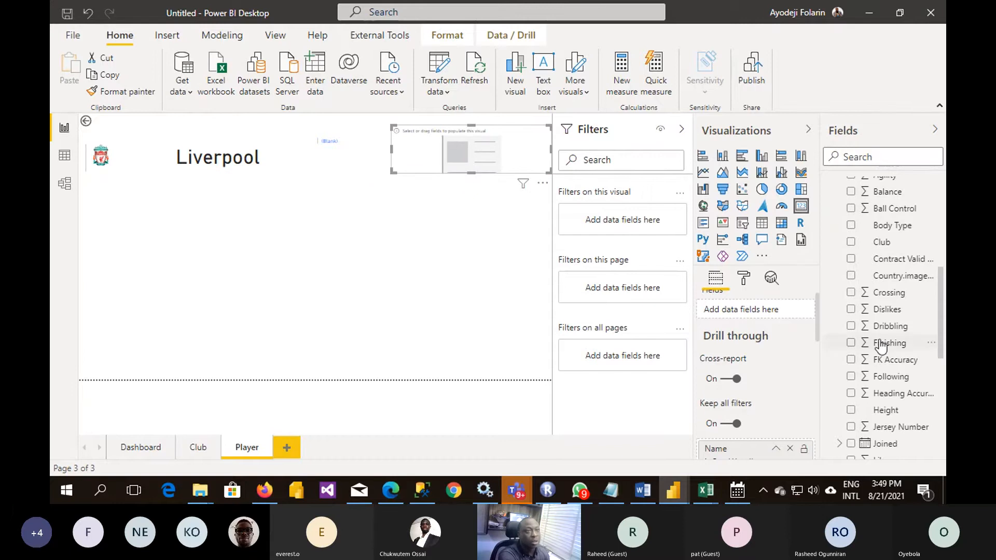
- Look through the Fifa table's fields and data for the column holding each player's country, and return to the report
scroll(881, 344, "up", 3)
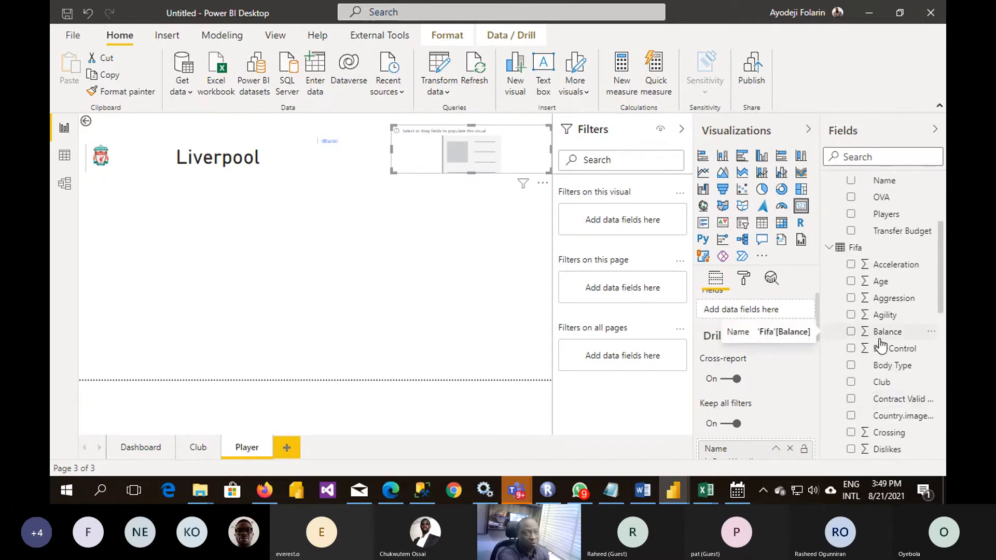
scroll(881, 345, "down", 1)
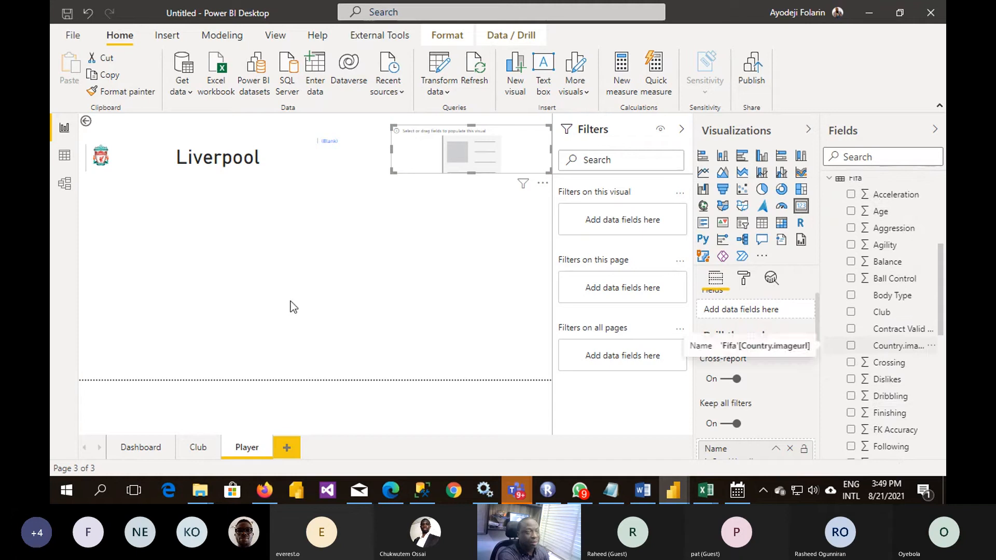
left_click(64, 155)
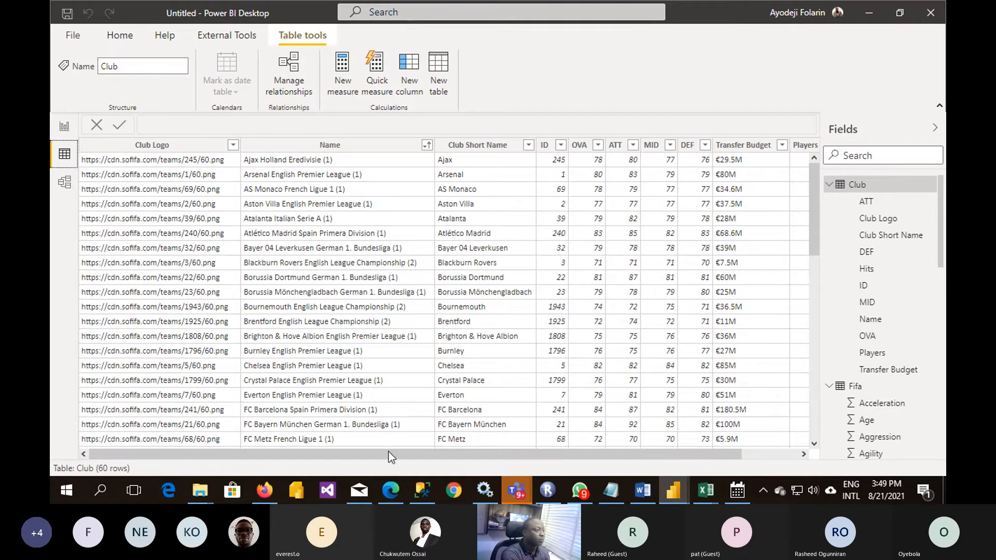
left_click_drag(388, 452, 505, 456)
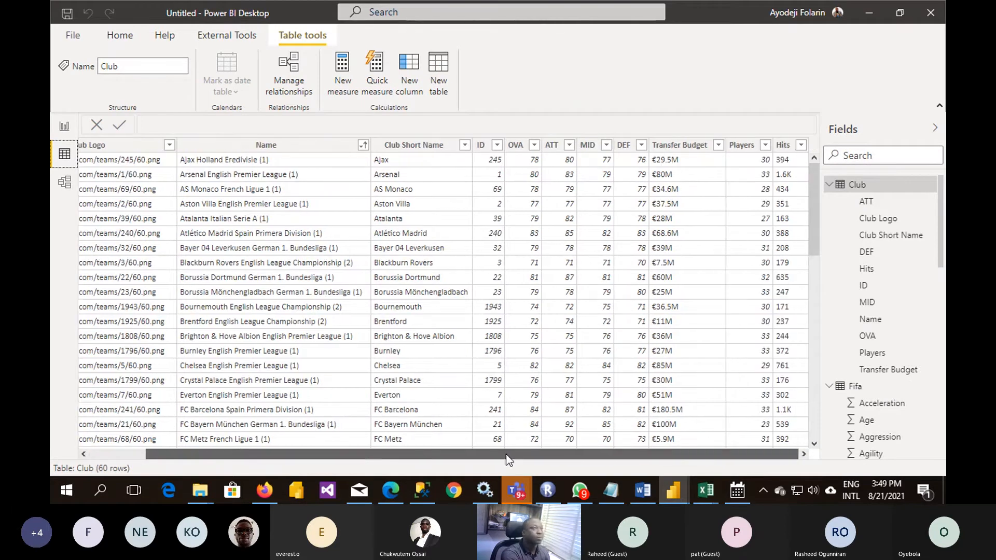
left_click(838, 183)
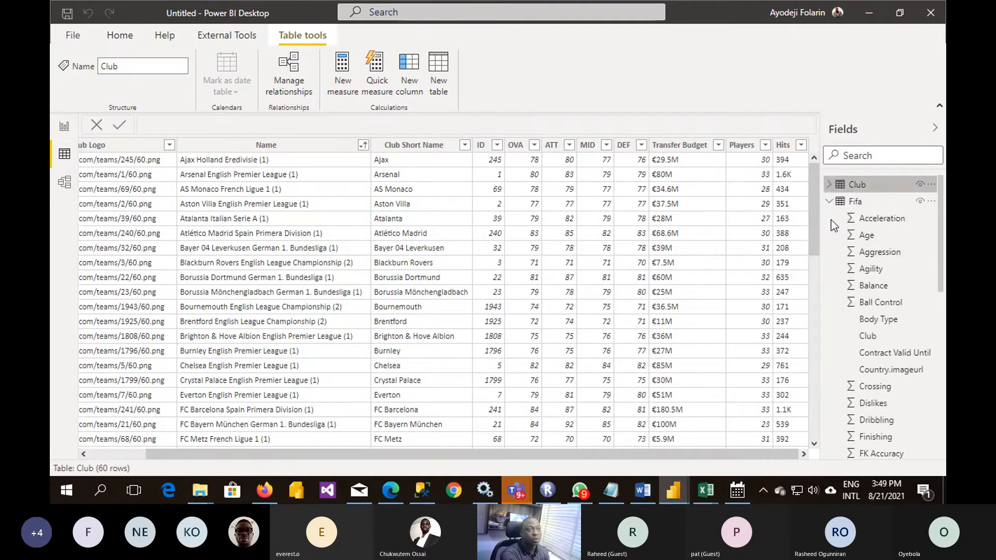
left_click(854, 202)
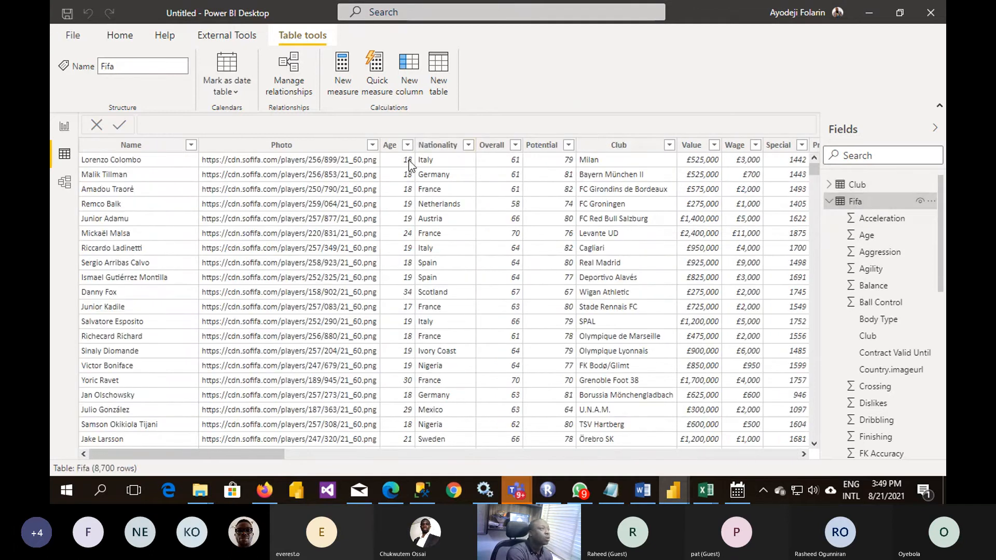
left_click(64, 126)
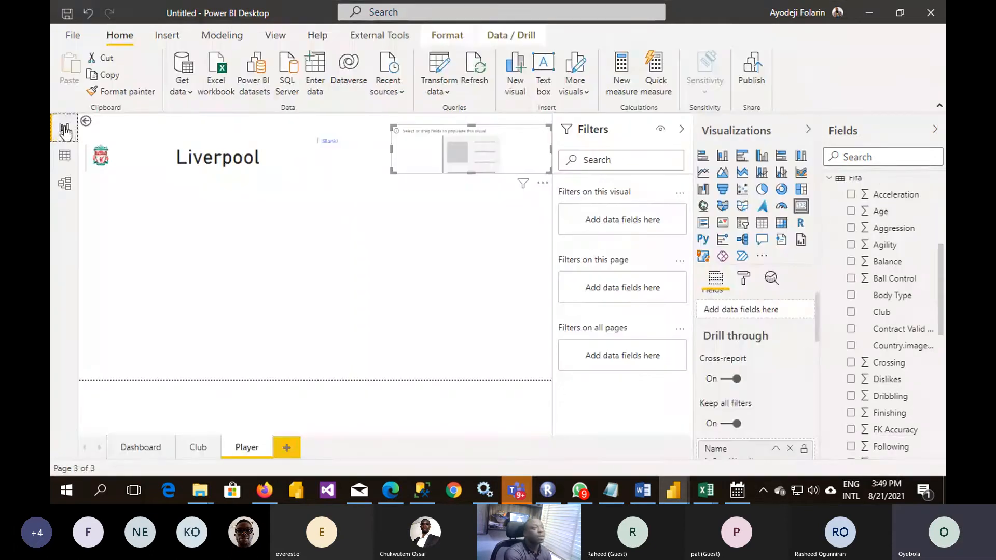
- Fill the empty header card with the Fifa table's Nationality field and flatten it to a single line
scroll(881, 300, "down", 5)
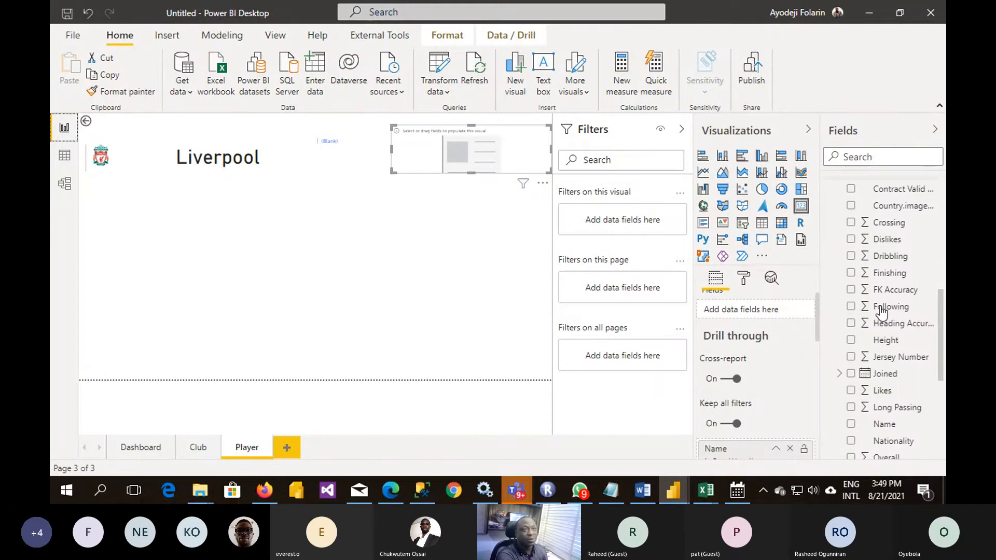
scroll(880, 367, "down", 4)
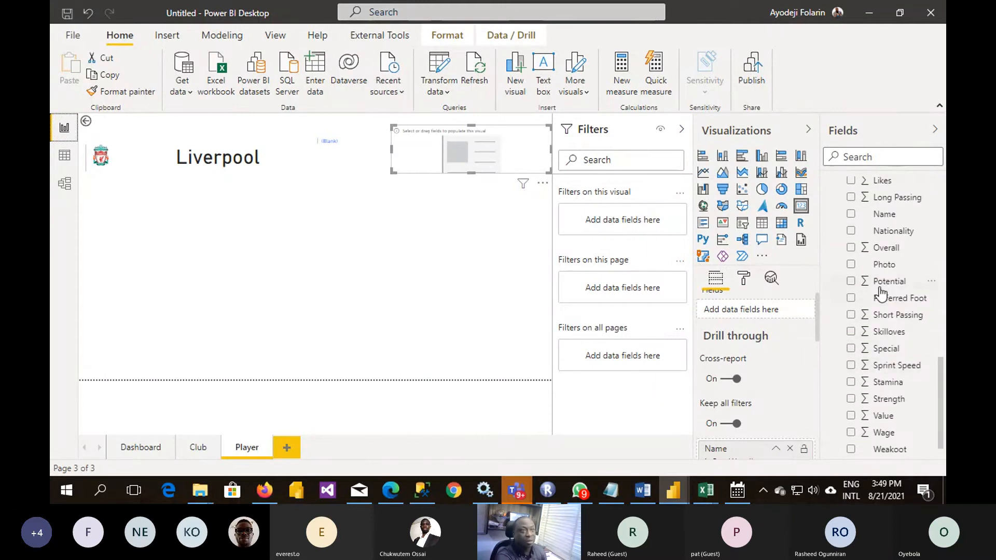
left_click_drag(892, 241, 505, 161)
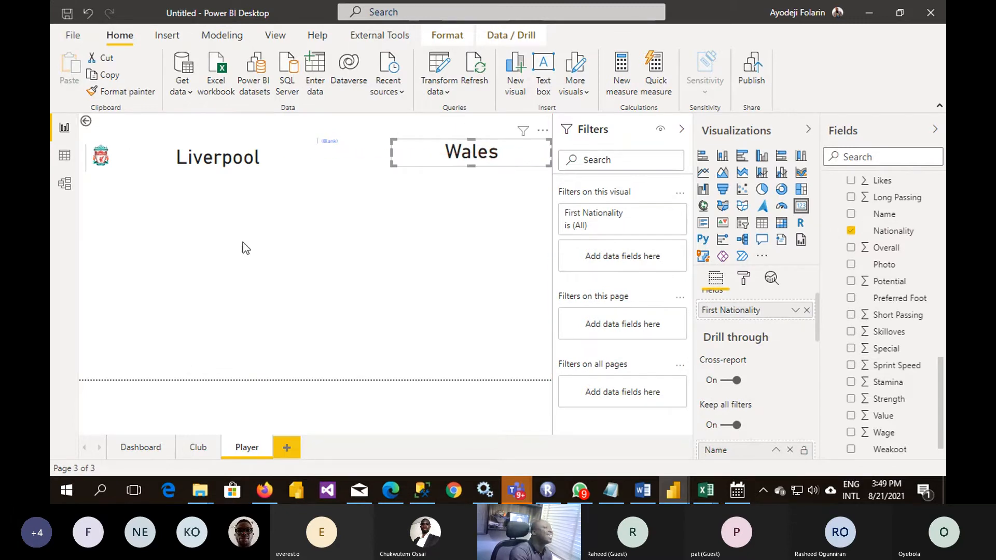
- Add a card with the Fifa table's Name field below the club logo and name, flattened to one line
left_click(242, 242)
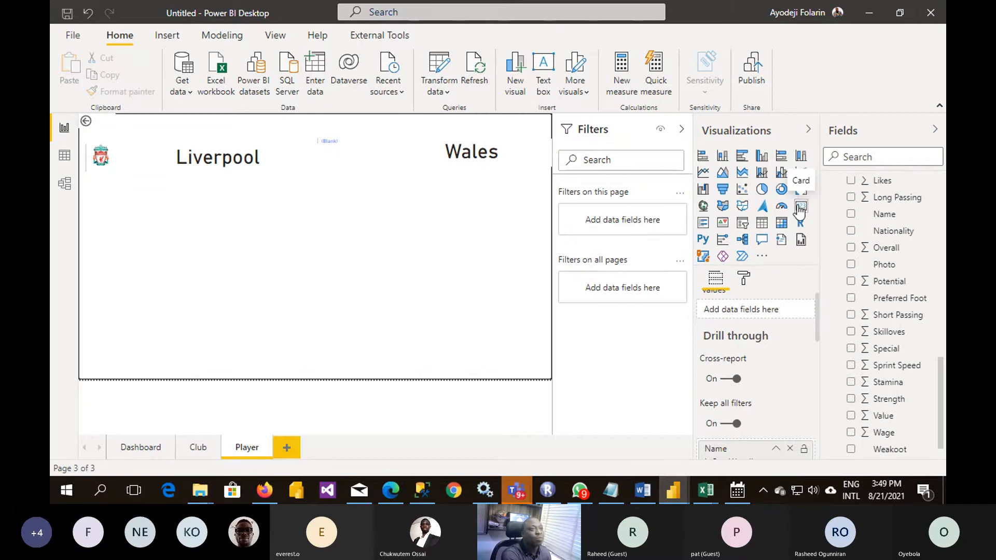
left_click(799, 209)
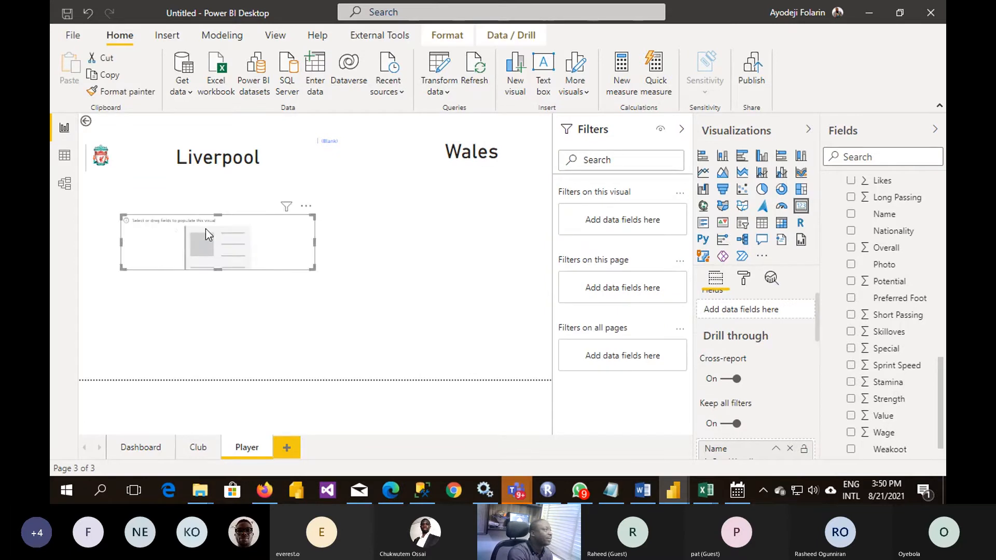
left_click_drag(273, 241, 225, 211)
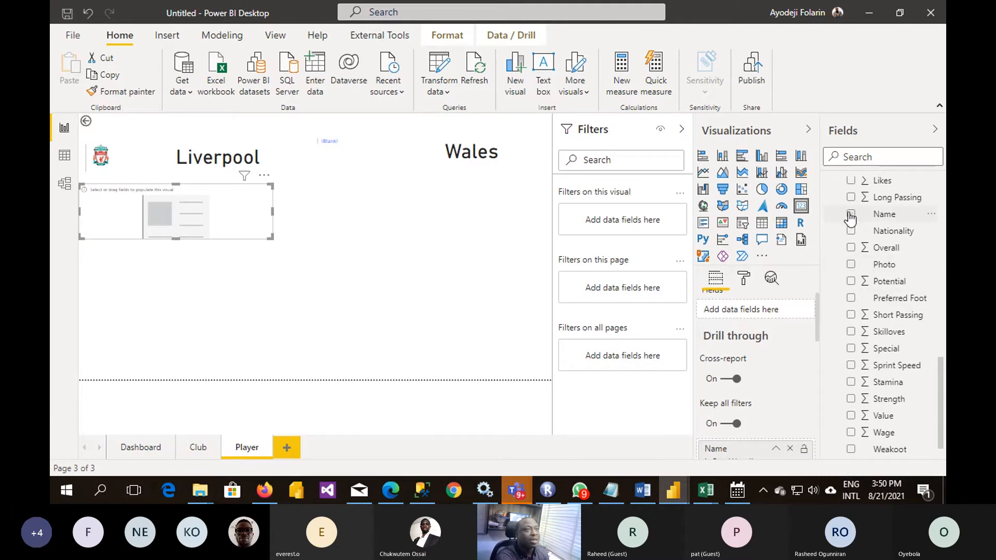
left_click(851, 214)
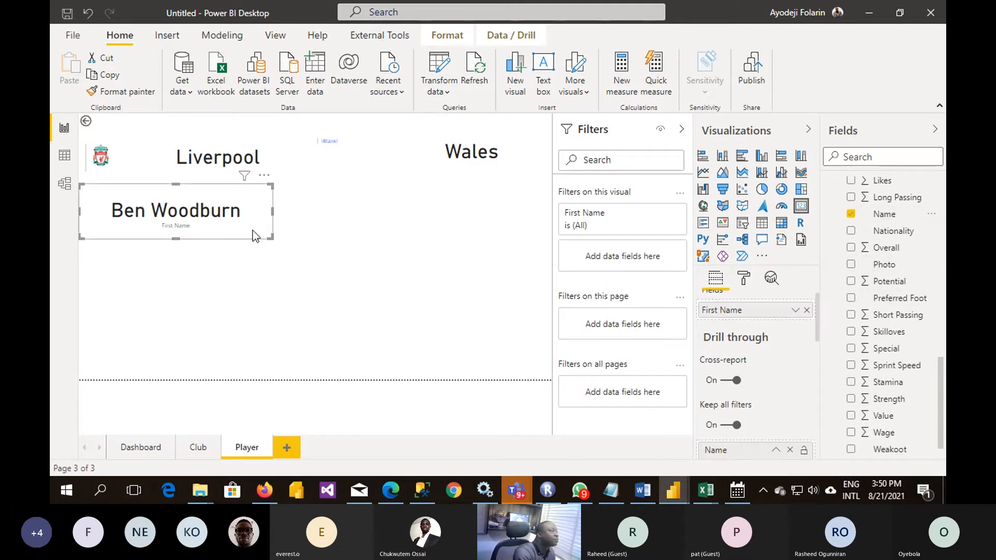
left_click_drag(270, 237, 278, 207)
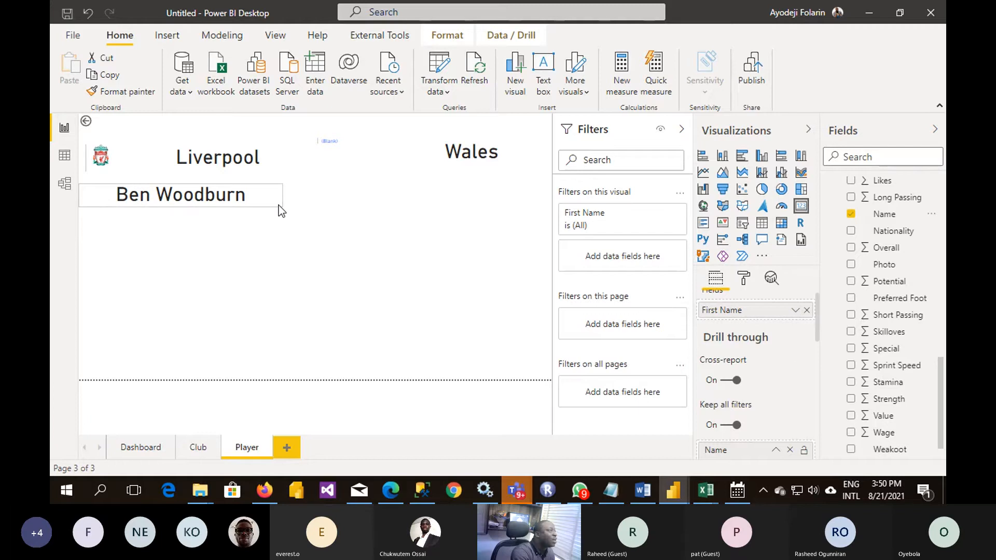
left_click(309, 259)
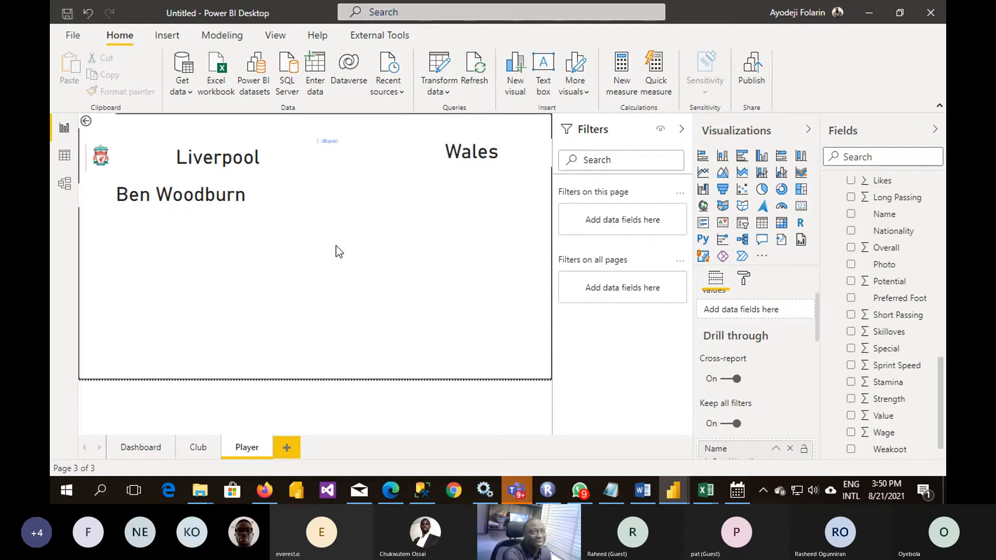
- Add the Fifa table's Photo field to the empty lower part of the page as a multi-row card
scroll(884, 255, "up", 5)
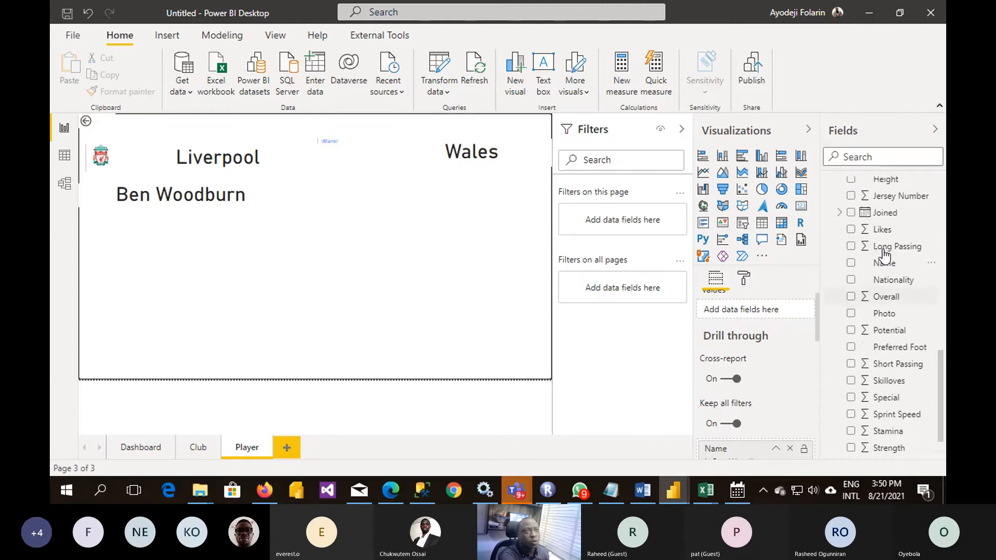
scroll(898, 310, "up", 4)
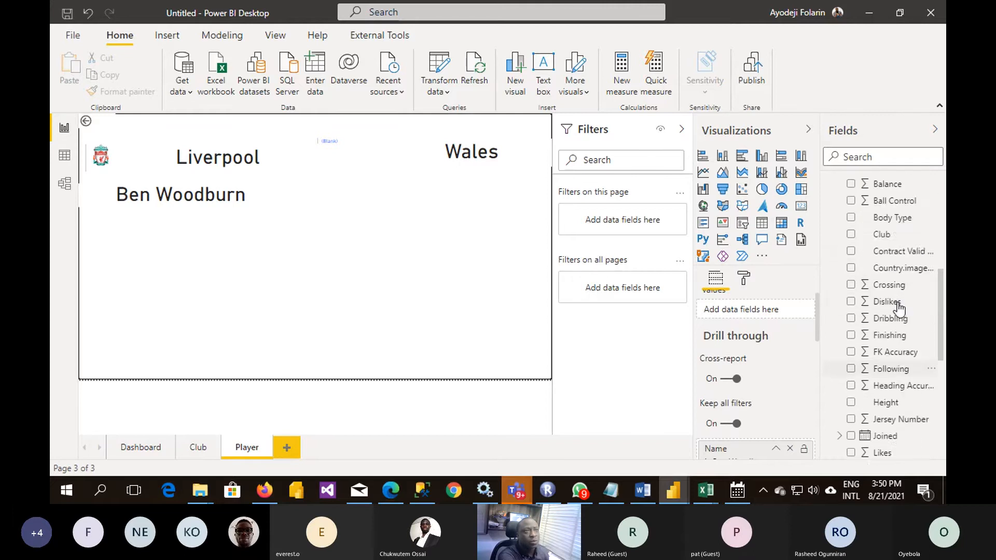
scroll(899, 309, "down", 10)
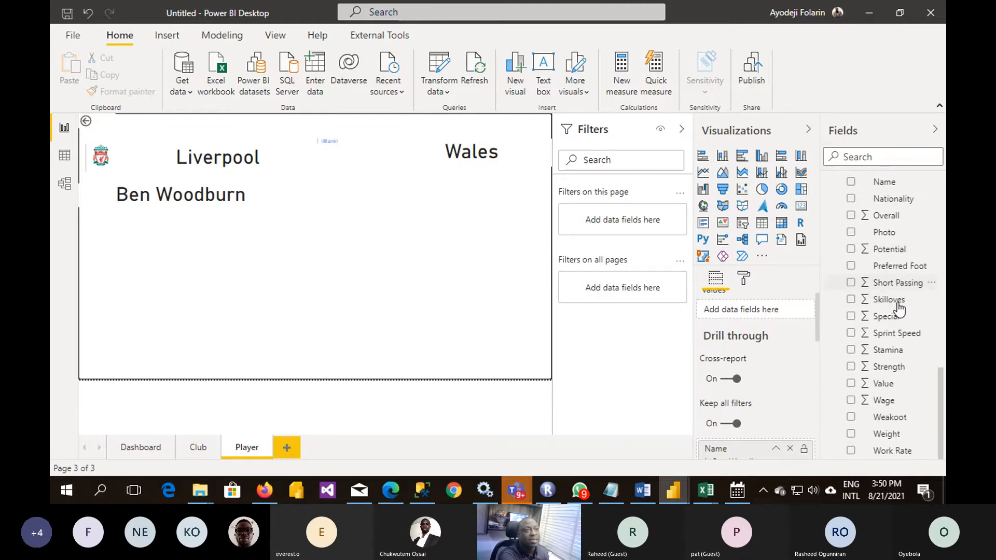
scroll(898, 308, "up", 3)
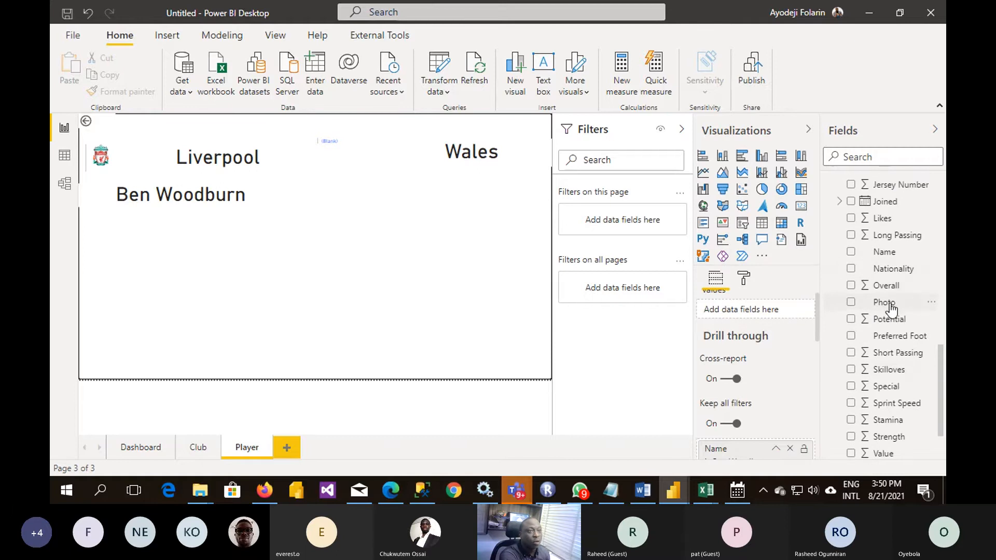
left_click_drag(885, 303, 336, 310)
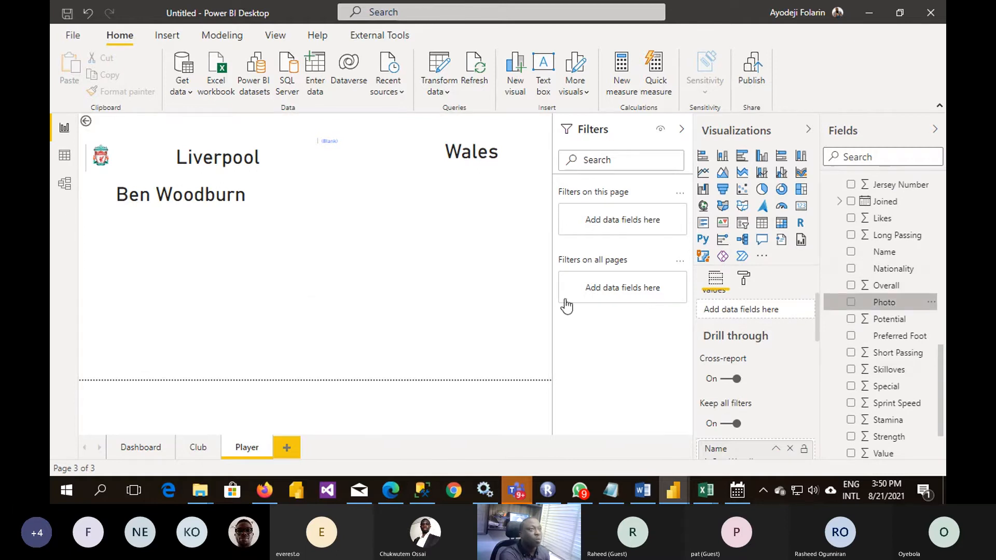
left_click(703, 225)
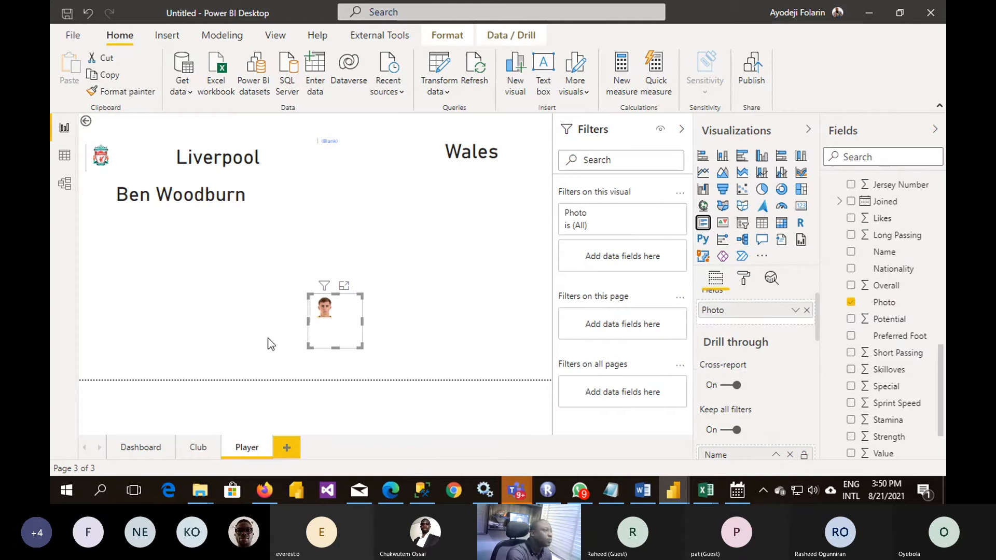
- Shrink the photo card to fit the image and place it below the Nationality card, level with the player's name
left_click_drag(361, 347, 363, 210)
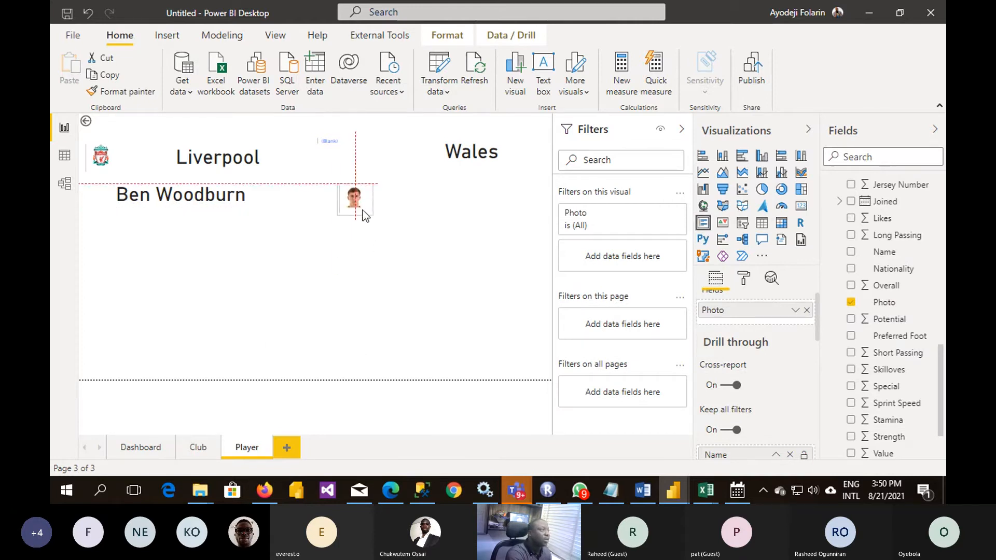
left_click(365, 316)
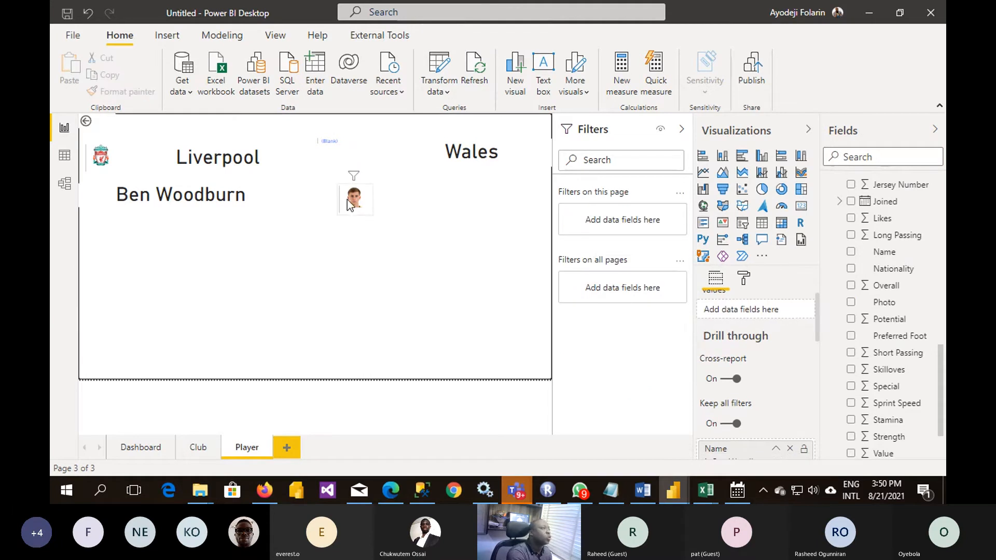
left_click_drag(347, 199, 455, 198)
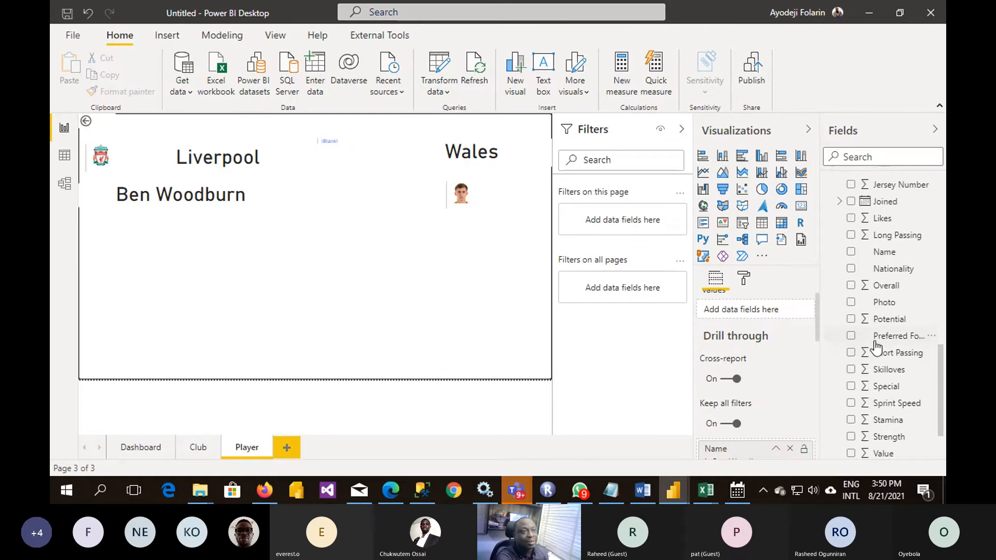
- Add the Fifa table's Jersey Number to the lower part of the page and display it as a card
scroll(879, 337, "down", 2)
scroll(879, 337, "up", 3)
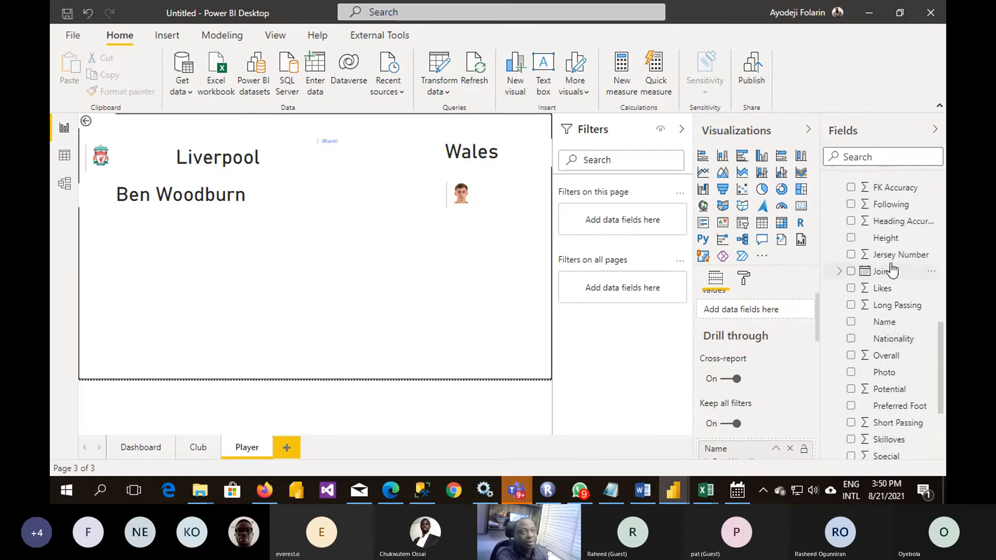
left_click_drag(891, 256, 360, 292)
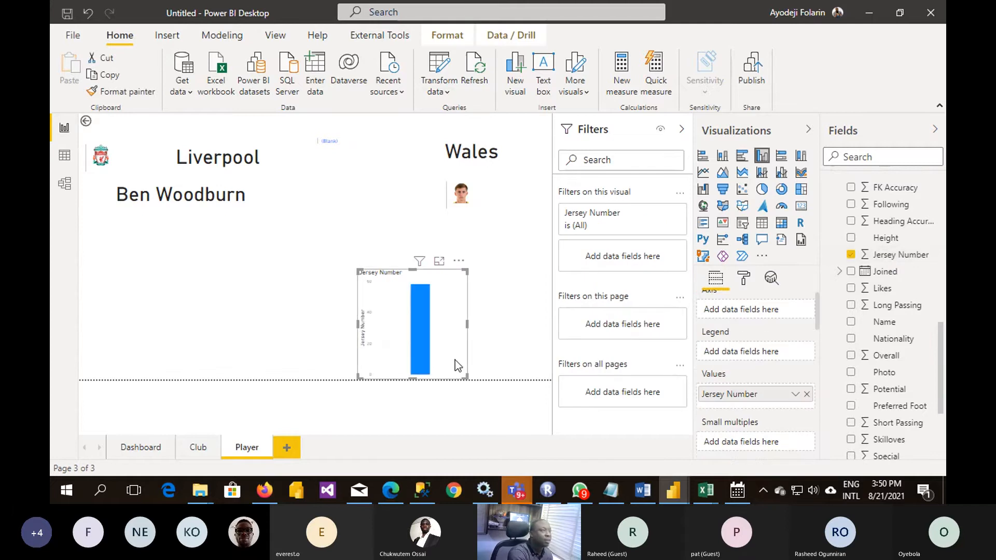
left_click(798, 207)
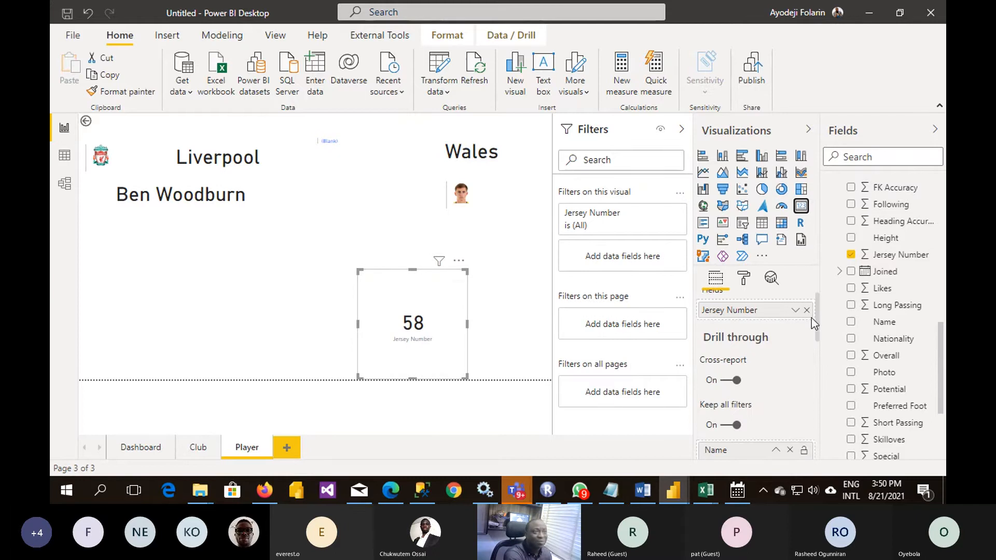
- Check the Jersey Number card's aggregation options, then shrink the card and place it below the player's photo
left_click(793, 310)
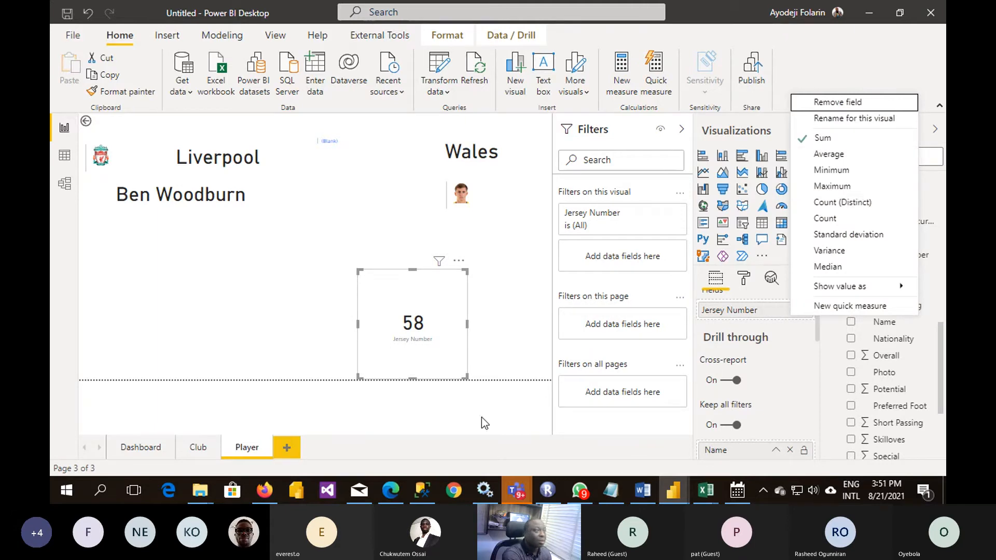
left_click(453, 309)
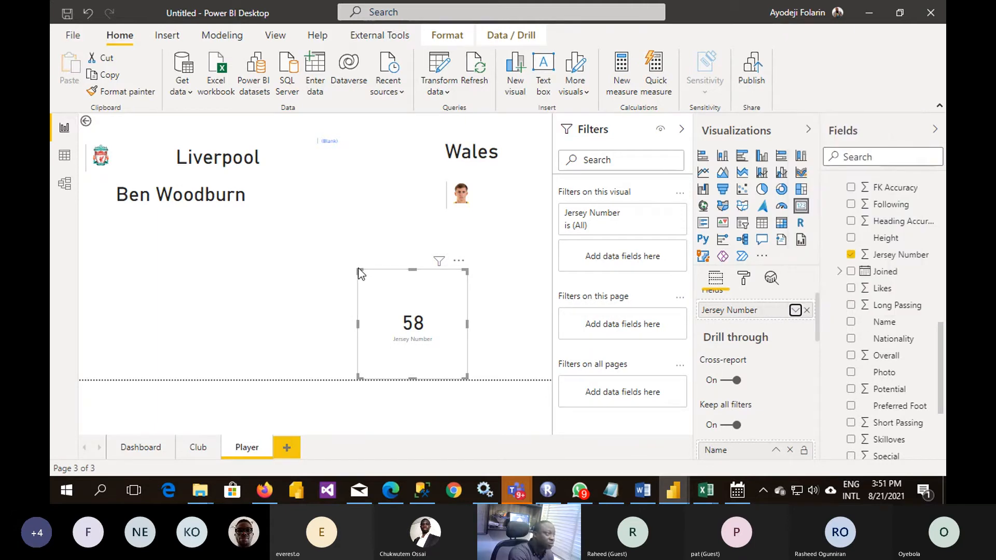
left_click_drag(359, 271, 454, 253)
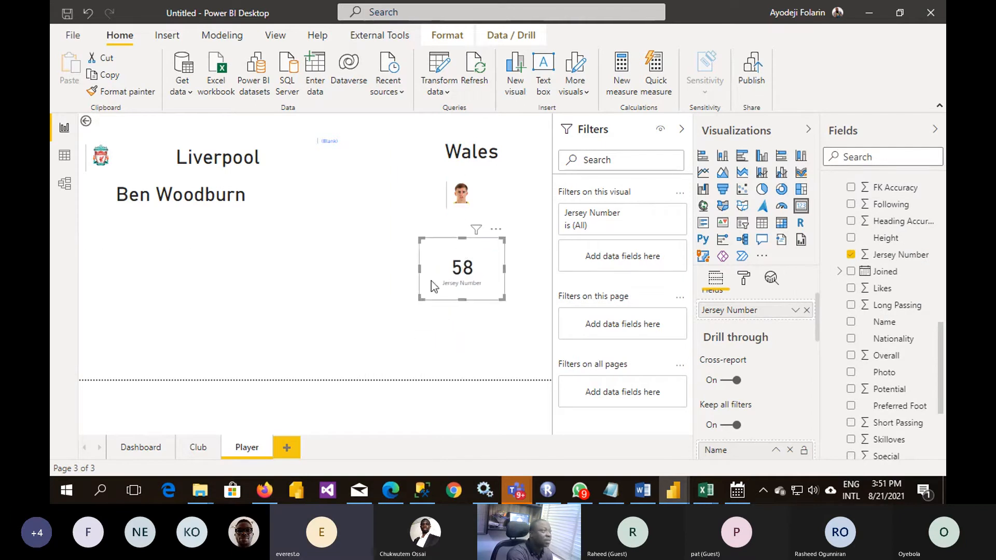
left_click(406, 315)
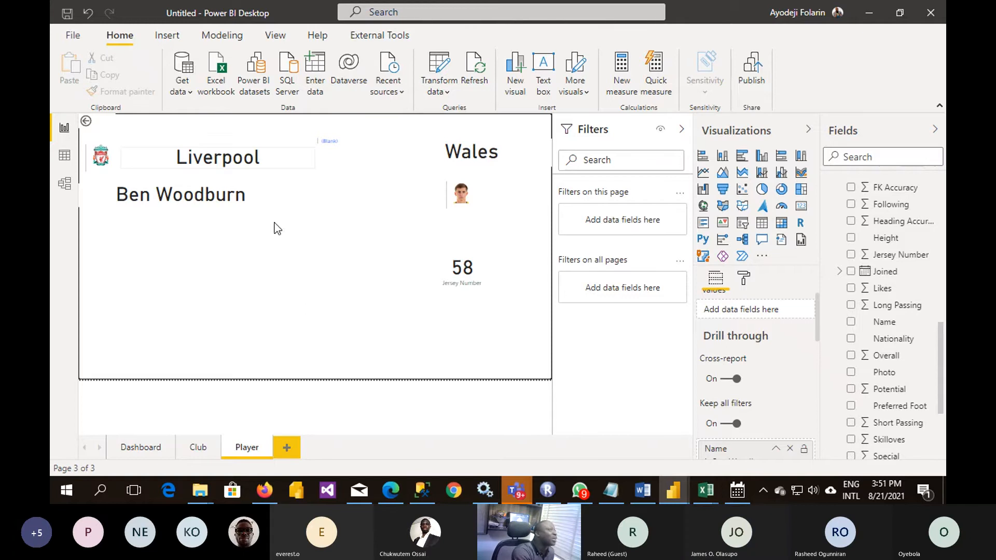
- Switch to the Firefox window and search Bing for "JERSEY" in place of the FIFA logo query
left_click(166, 35)
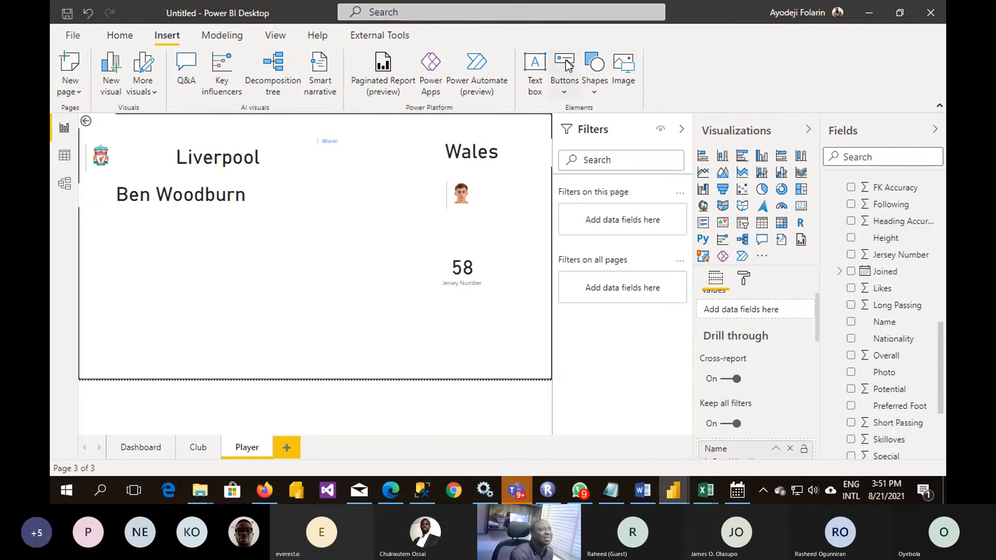
left_click(265, 490)
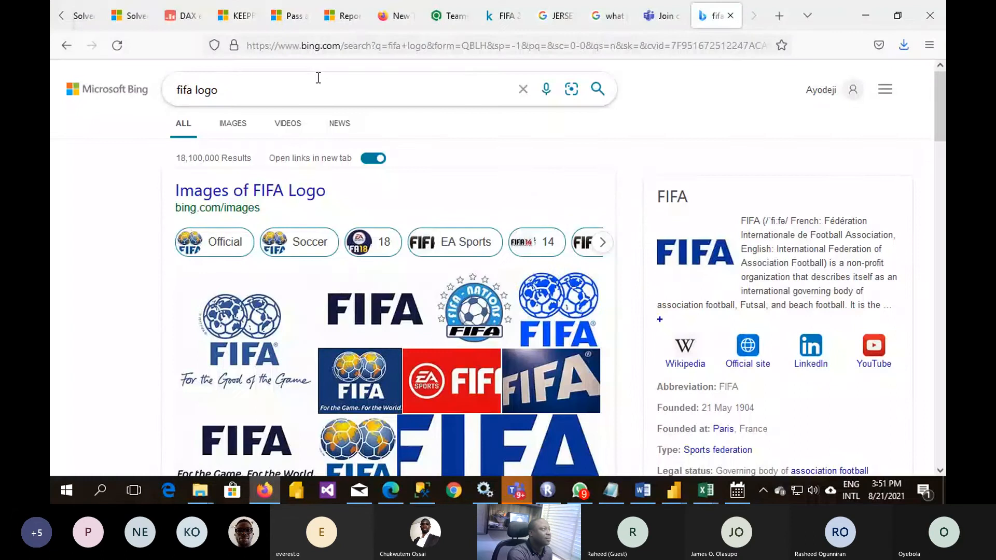
left_click_drag(316, 79, 51, 84)
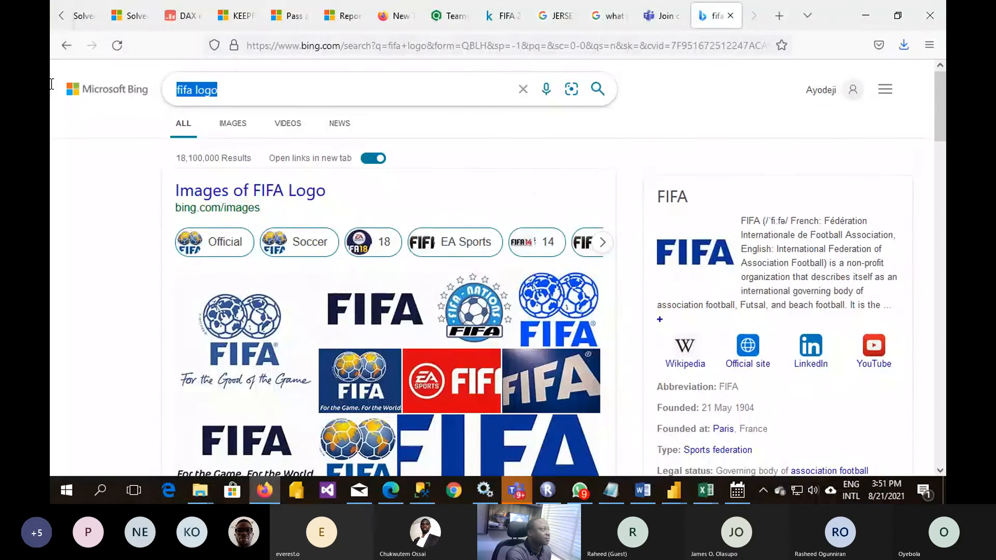
type("JE")
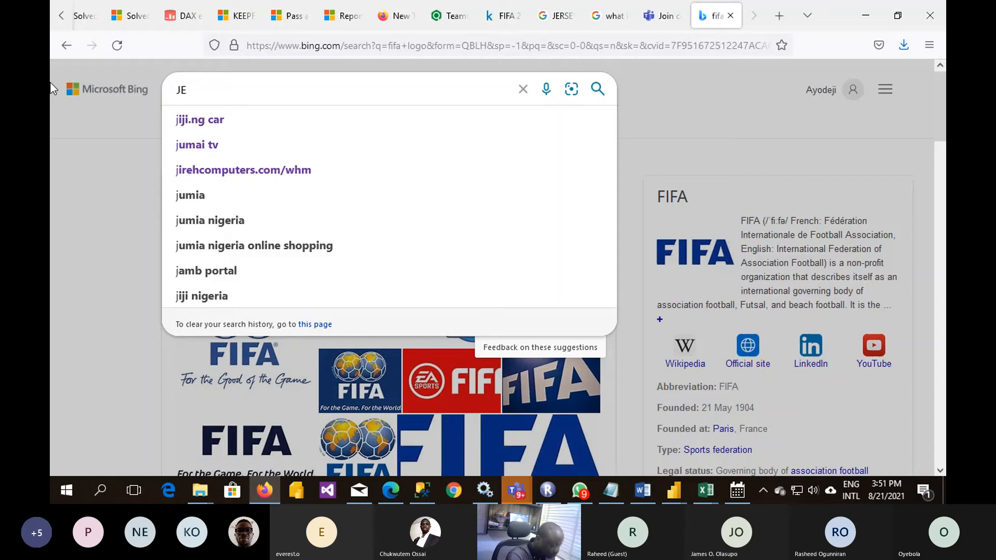
type("RSEY")
key("Return")
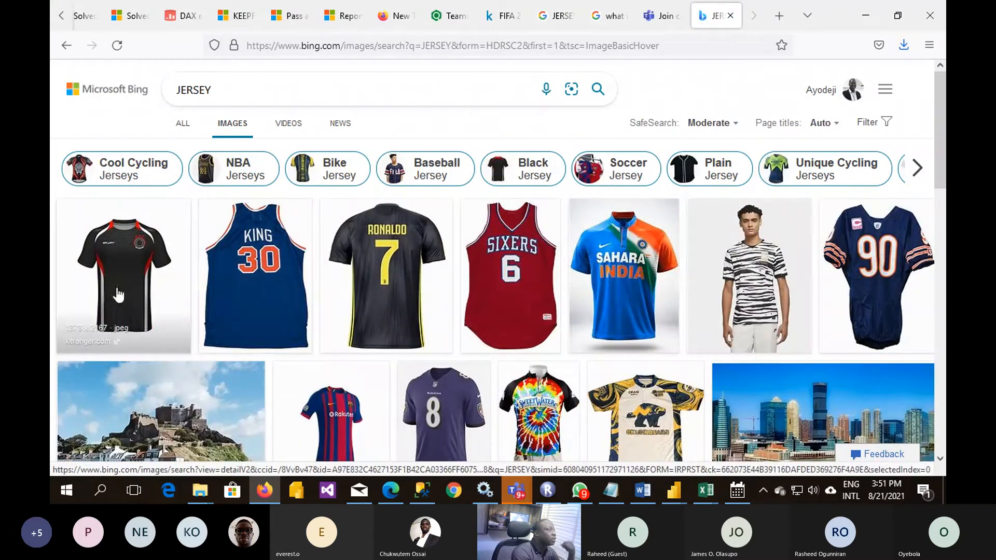
- Save the first jersey image, the plain black shirt, to the Desktop as a JPEG named JR
right_click(127, 293)
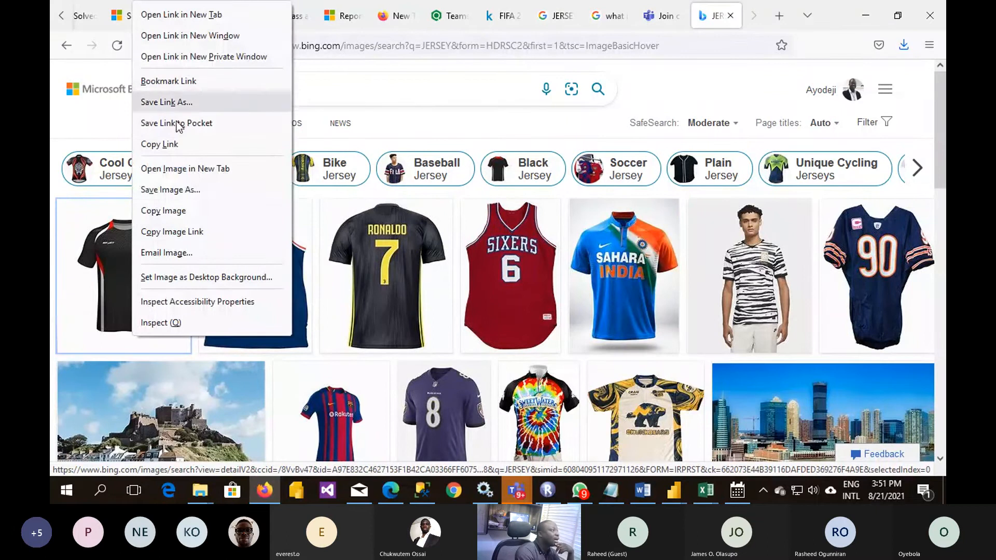
left_click(179, 189)
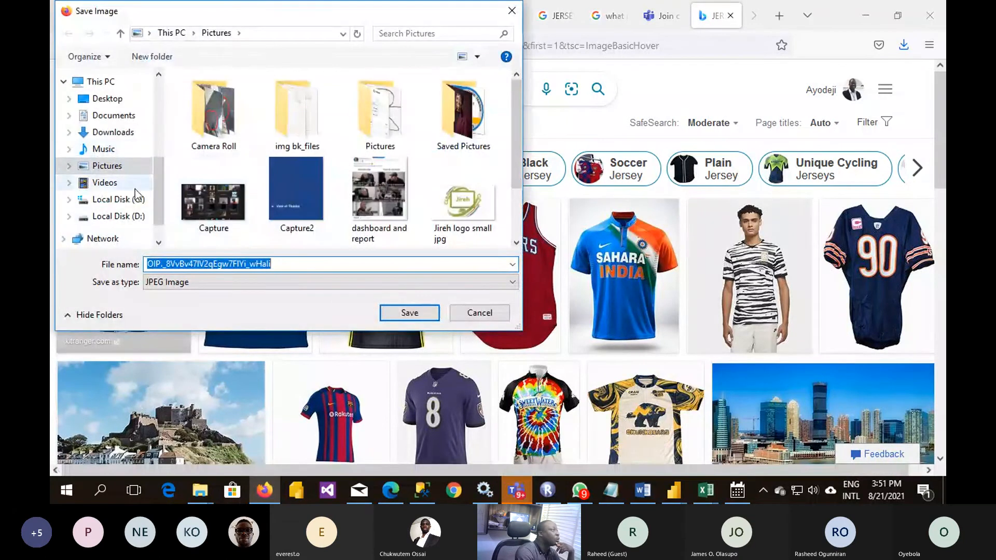
left_click(107, 98)
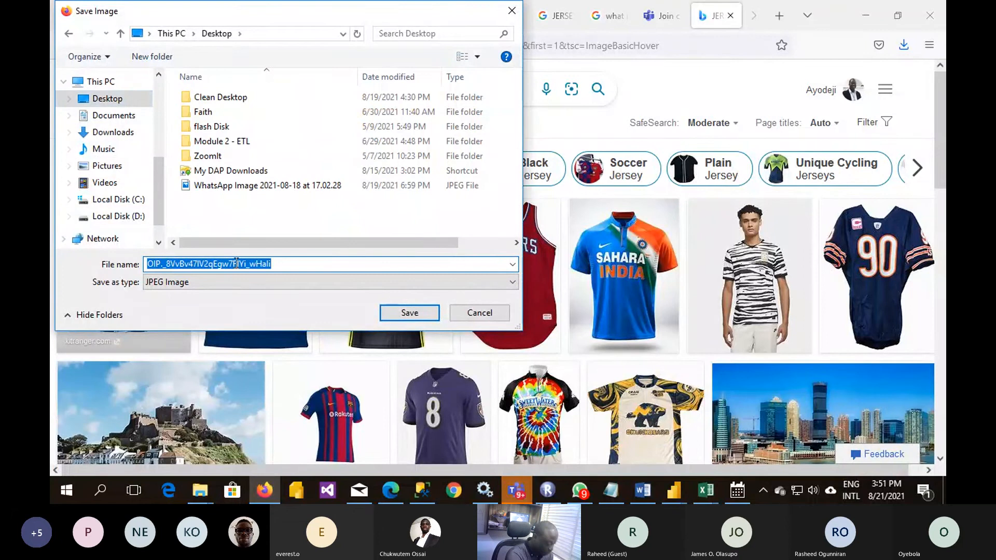
type("J")
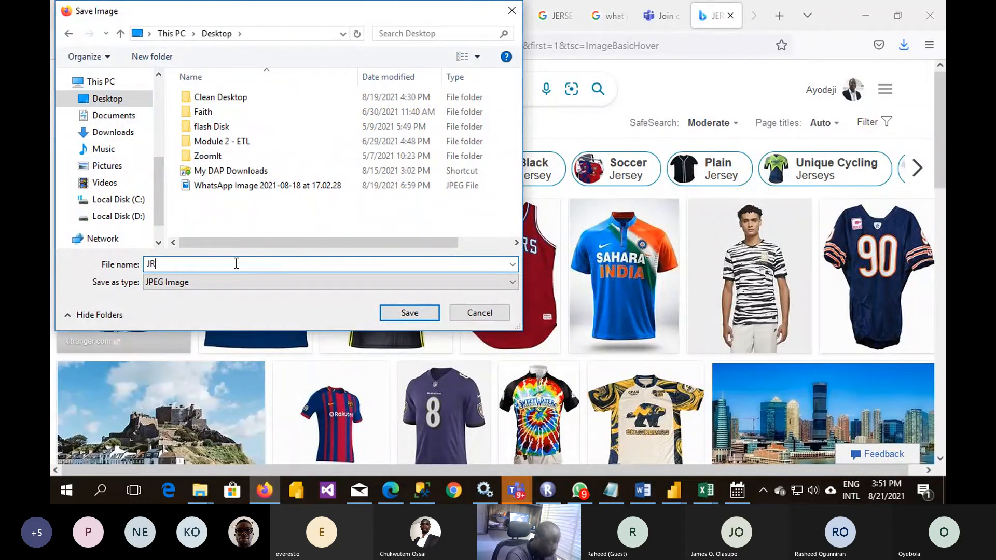
type("R")
key("Return")
- Switch back to Power BI Desktop, insert the JR image from the Desktop, and place it slightly enlarged in the middle of the Player page
left_click(867, 15)
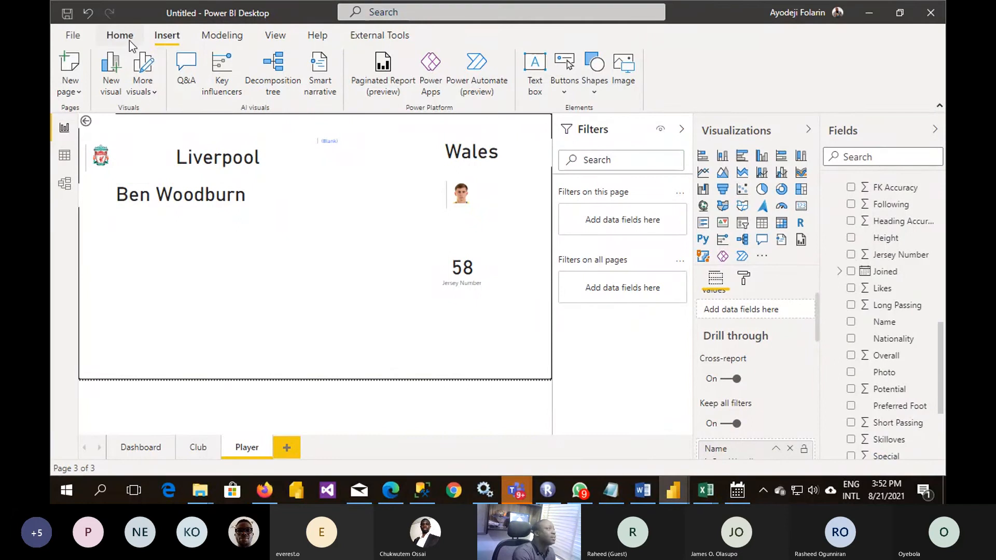
left_click(624, 68)
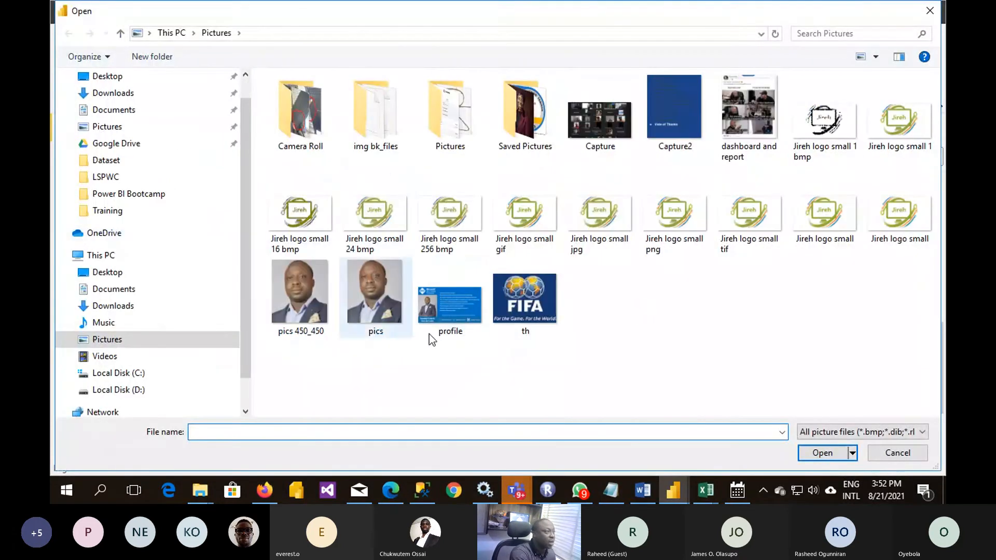
left_click(54, 171)
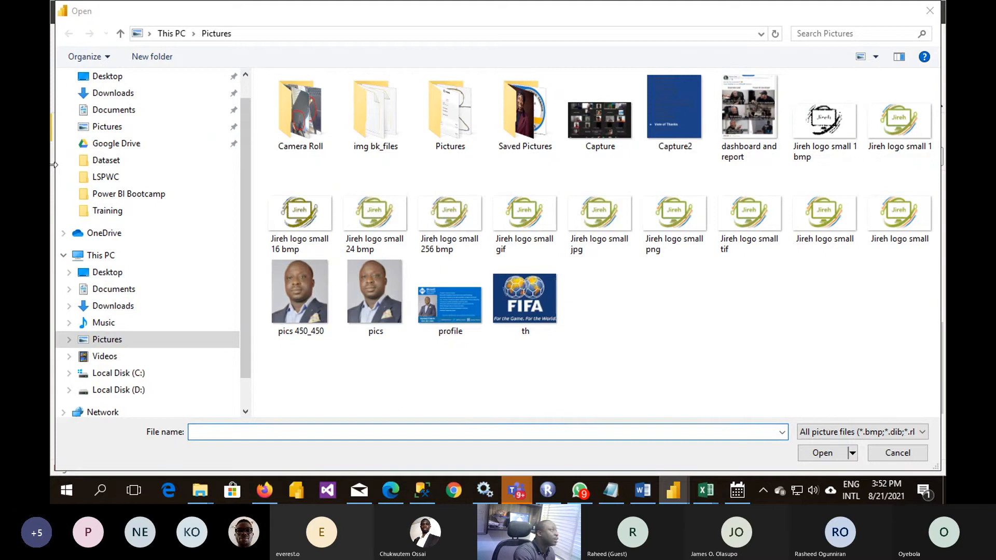
left_click(228, 77)
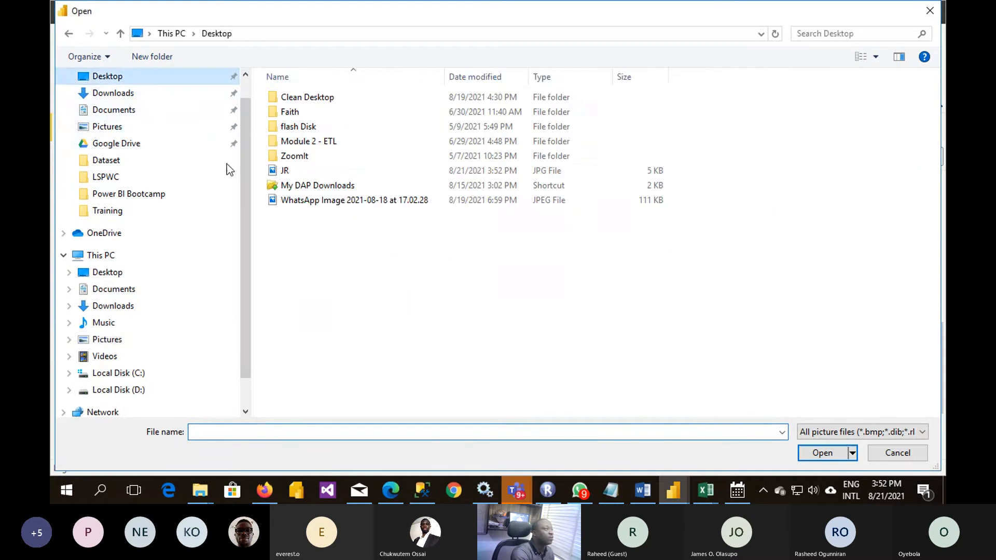
double_click(280, 171)
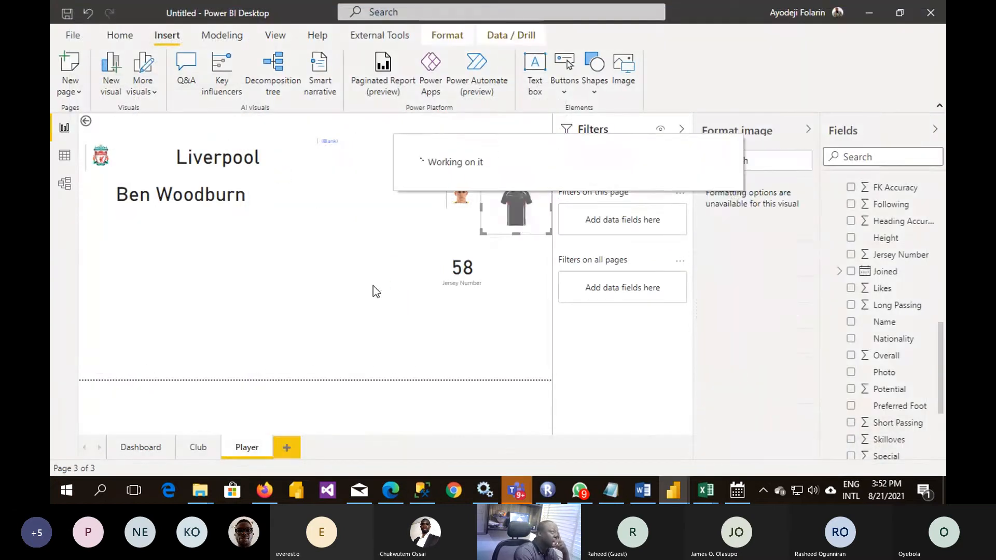
left_click_drag(341, 316, 305, 298)
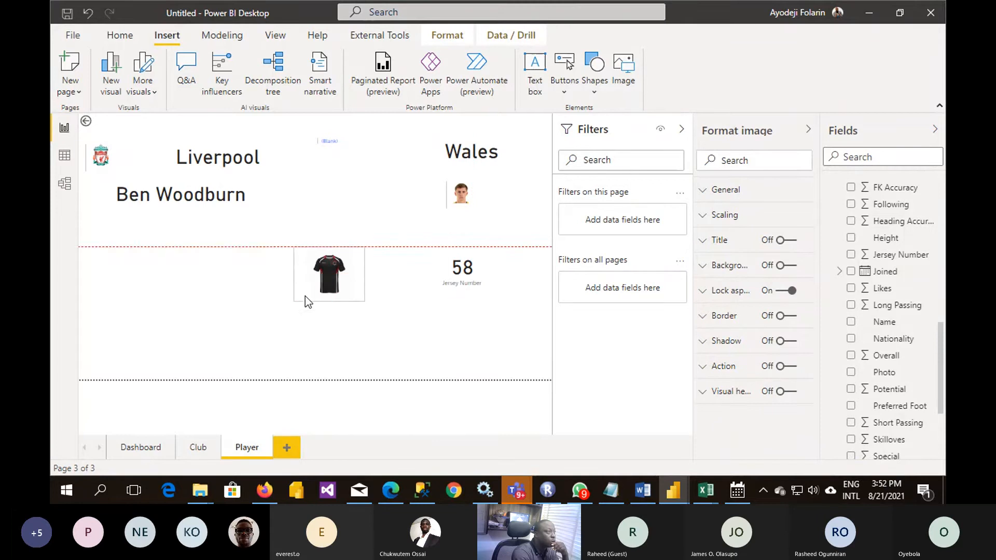
left_click_drag(369, 318, 385, 334)
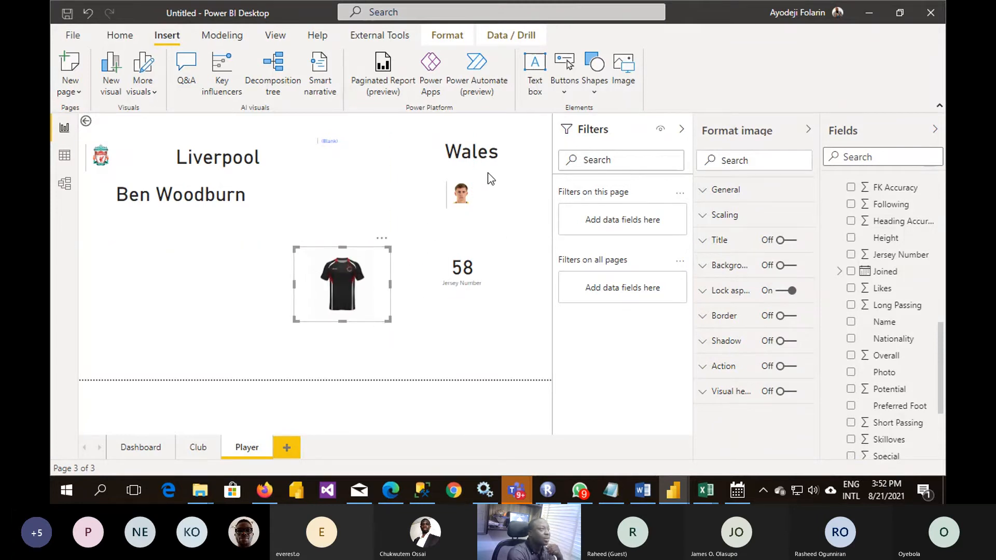
- Move the player's photo card to the top edge of the jersey image and turn off the card's background
left_click_drag(469, 200, 353, 244)
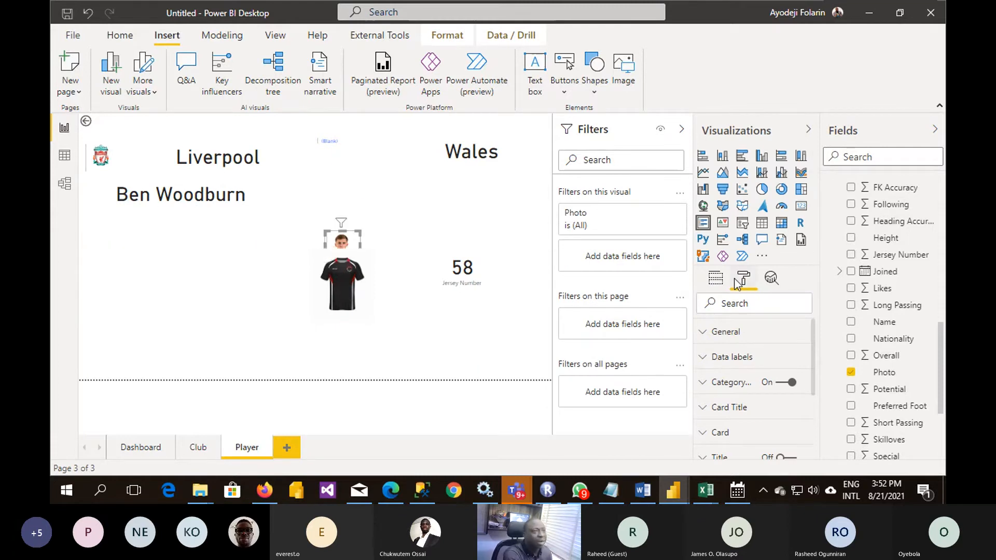
scroll(741, 406, "down", 3)
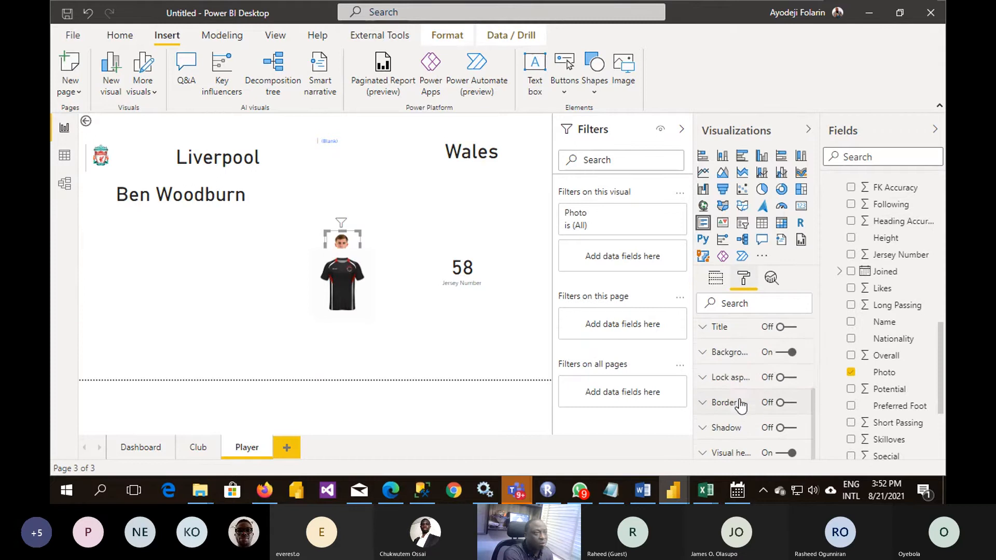
left_click(787, 355)
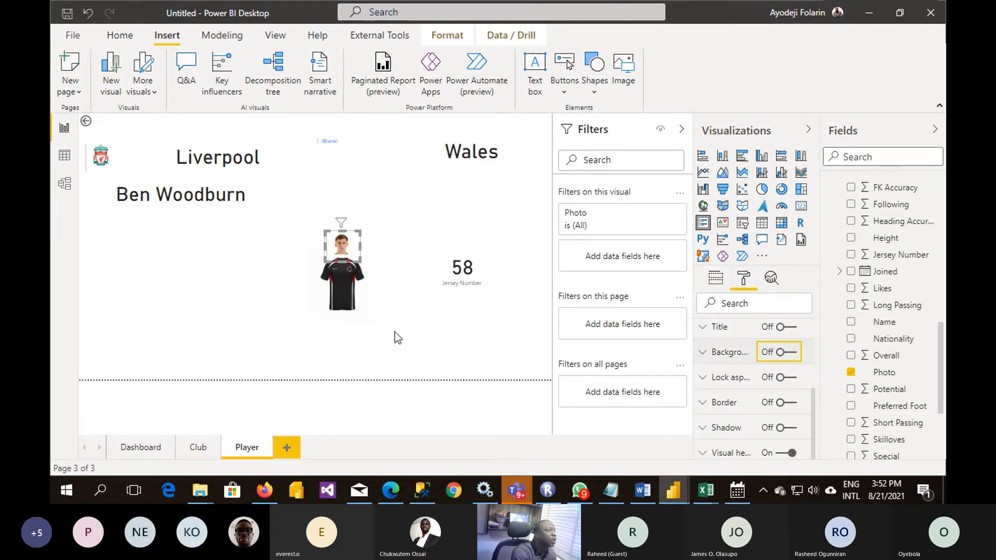
- Bring the photo card to the front and lower it slightly so the head sits on the jersey's collar
left_click(443, 32)
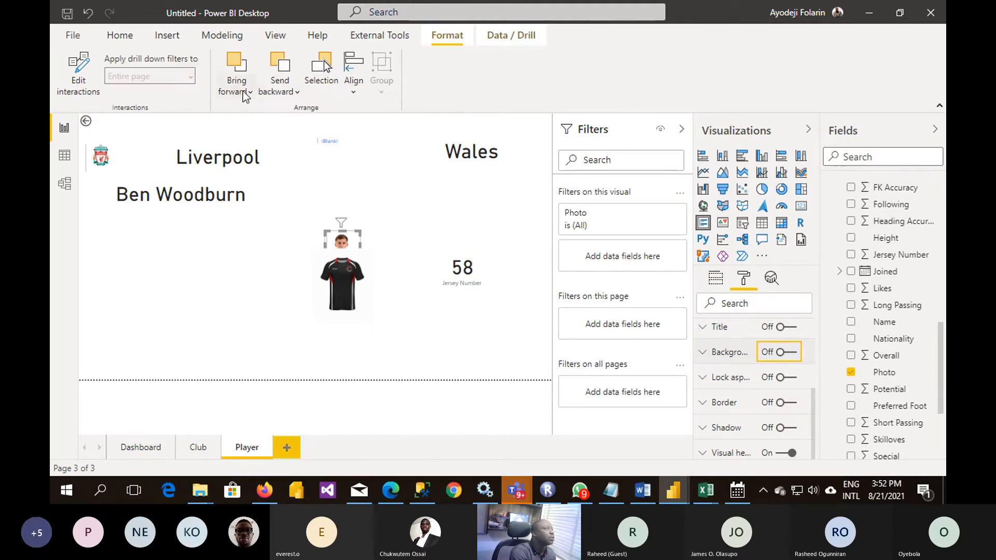
left_click(243, 91)
left_click(279, 138)
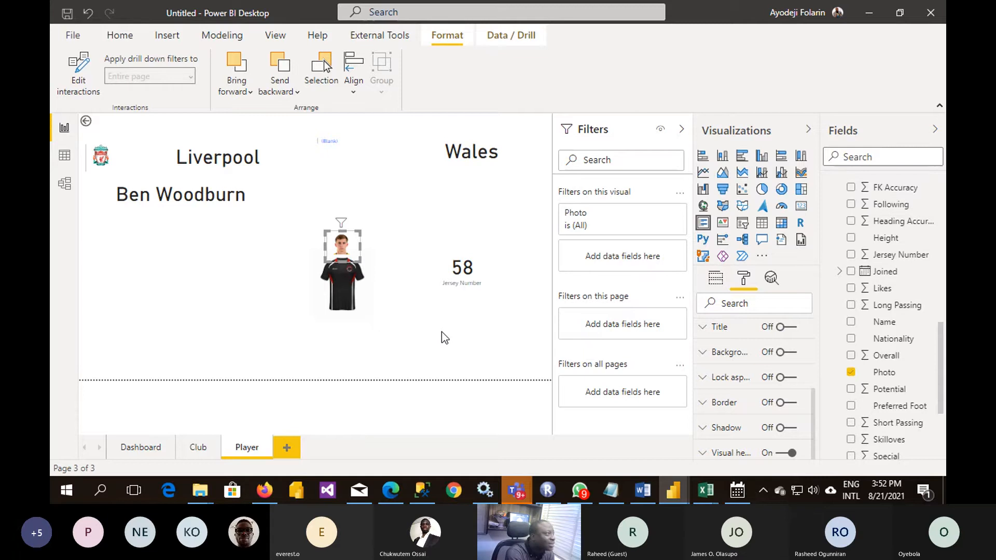
left_click_drag(347, 244, 343, 254)
left_click(409, 330)
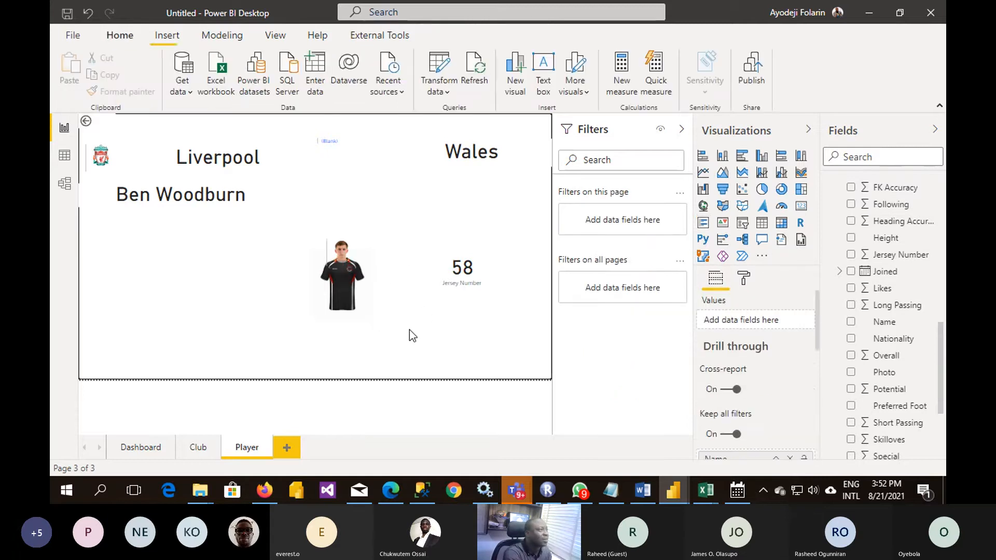
- Move the Jersey Number card onto the jersey image and bring it to the front
left_click_drag(477, 279, 365, 290)
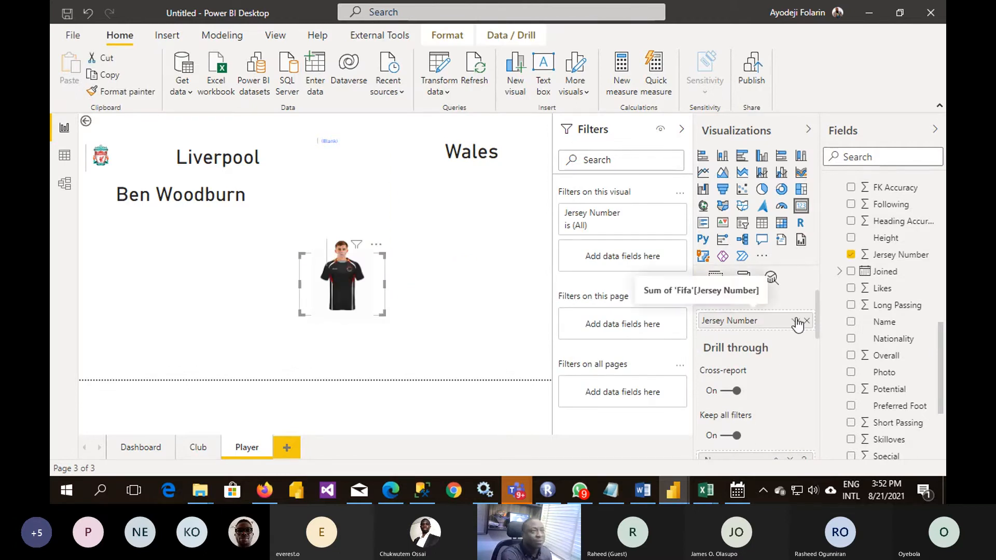
left_click(444, 37)
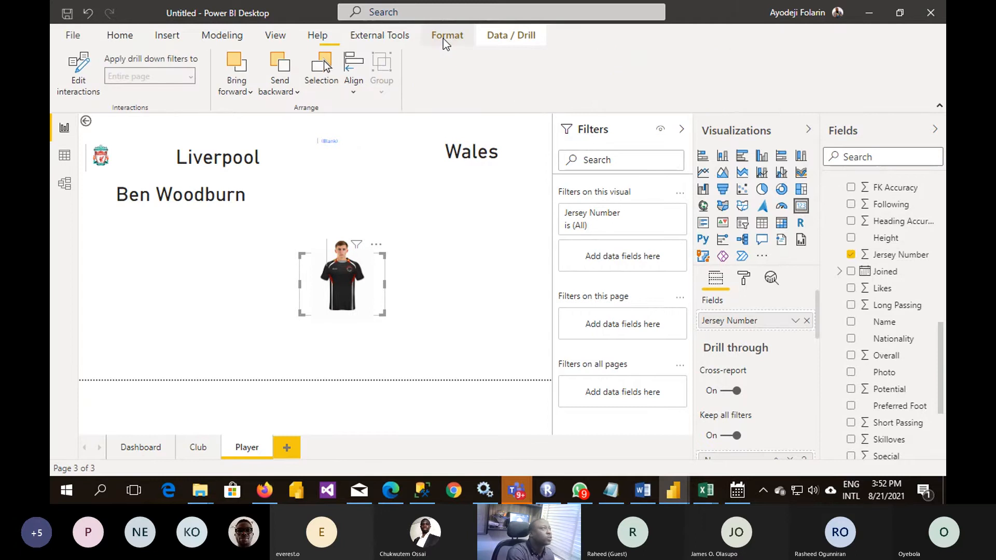
left_click(244, 88)
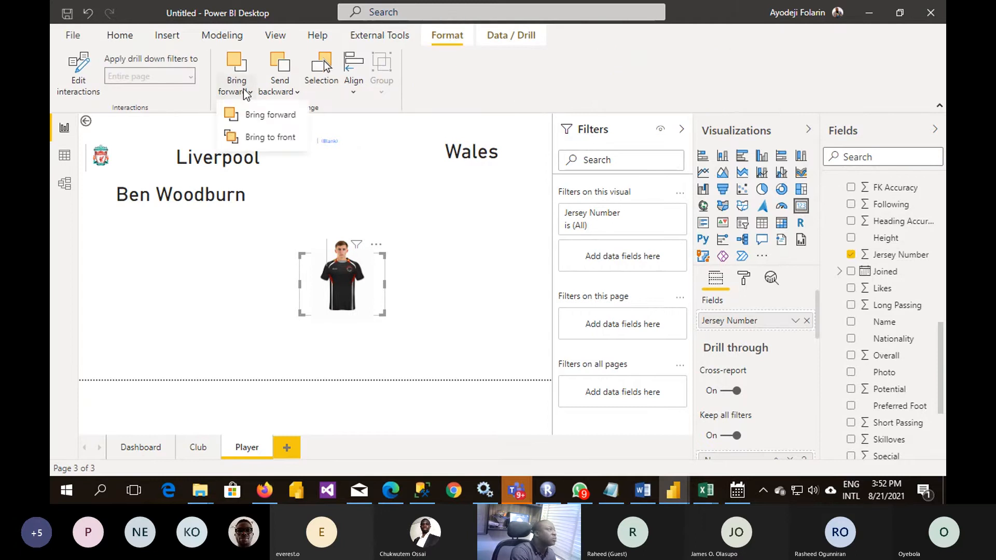
left_click(257, 133)
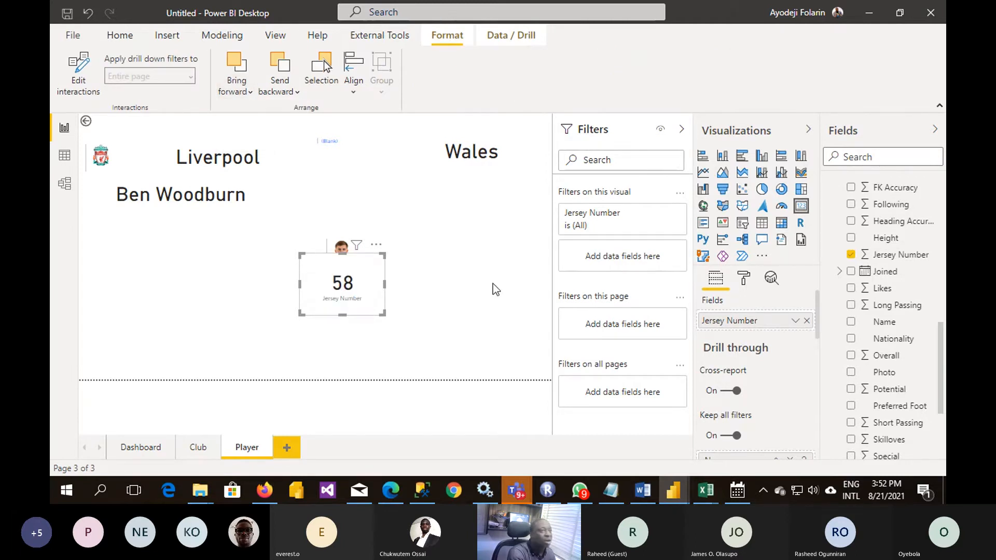
- Turn off the Jersey Number card's background and category label
left_click(744, 280)
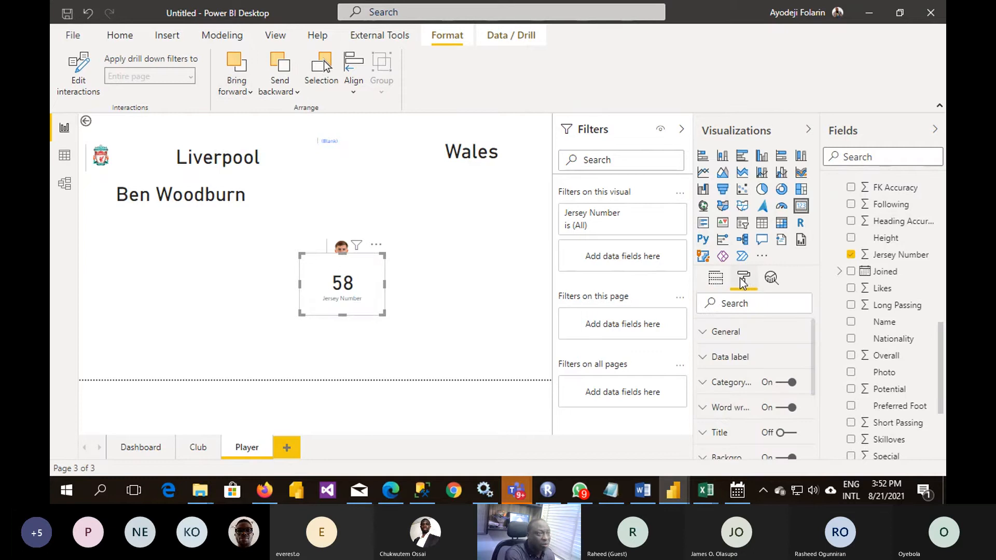
scroll(738, 415, "down", 3)
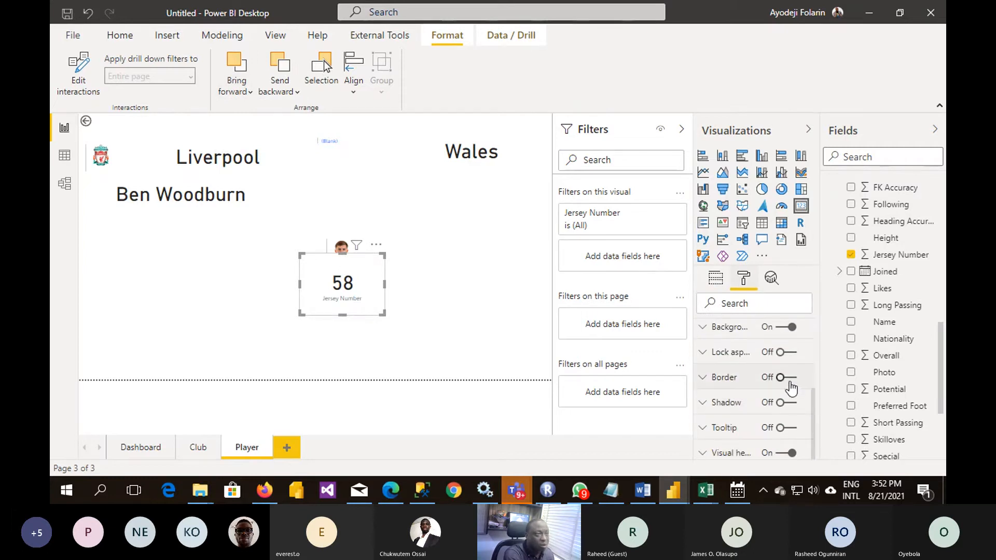
left_click(776, 328)
scroll(766, 374, "up", 3)
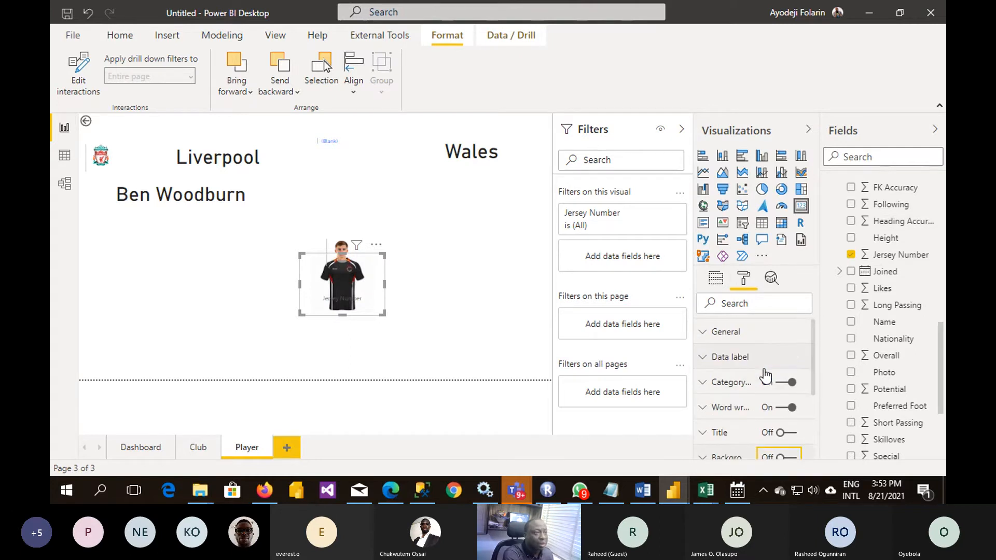
left_click(780, 390)
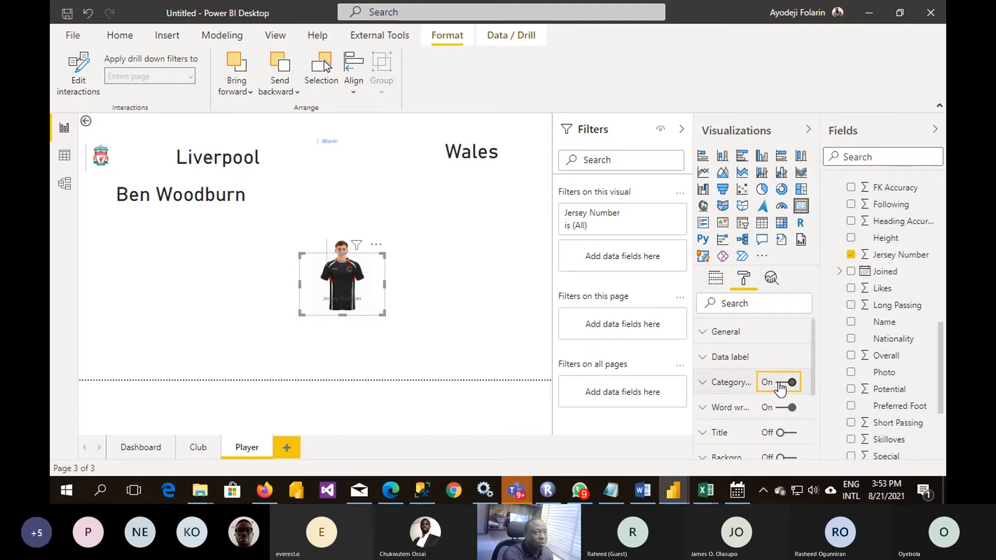
left_click(777, 390)
- Set the Jersey Number card's data label color to white and slightly reduce its text size
left_click(705, 359)
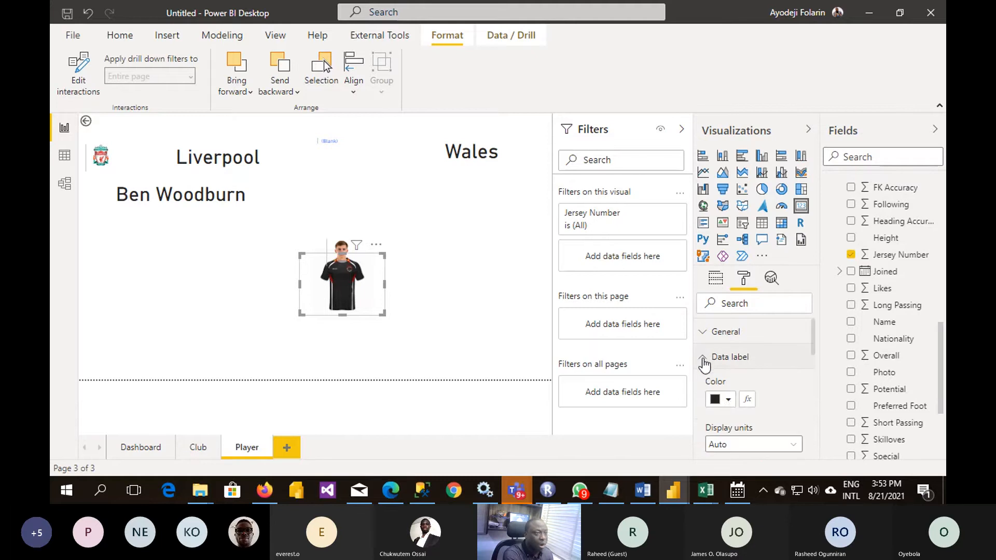
left_click(731, 401)
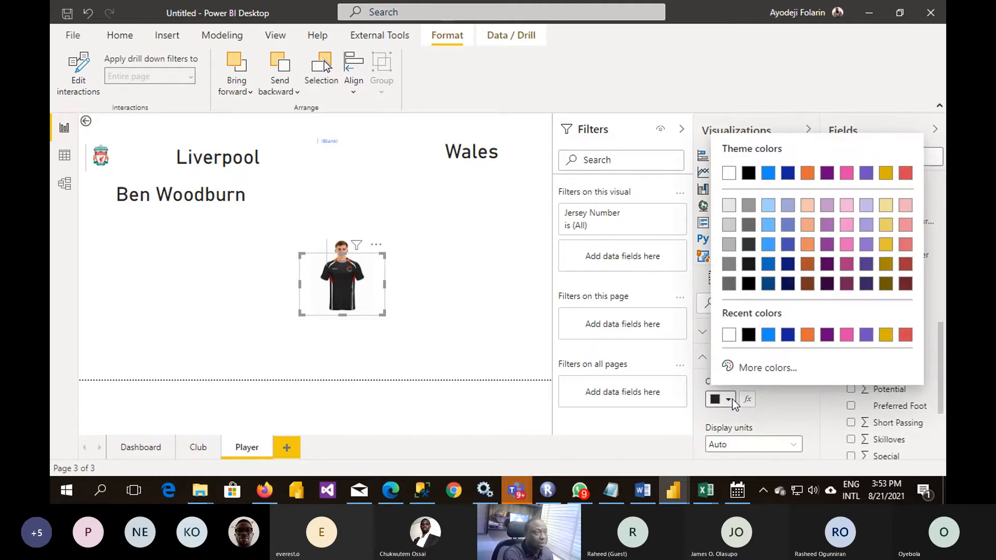
left_click(729, 335)
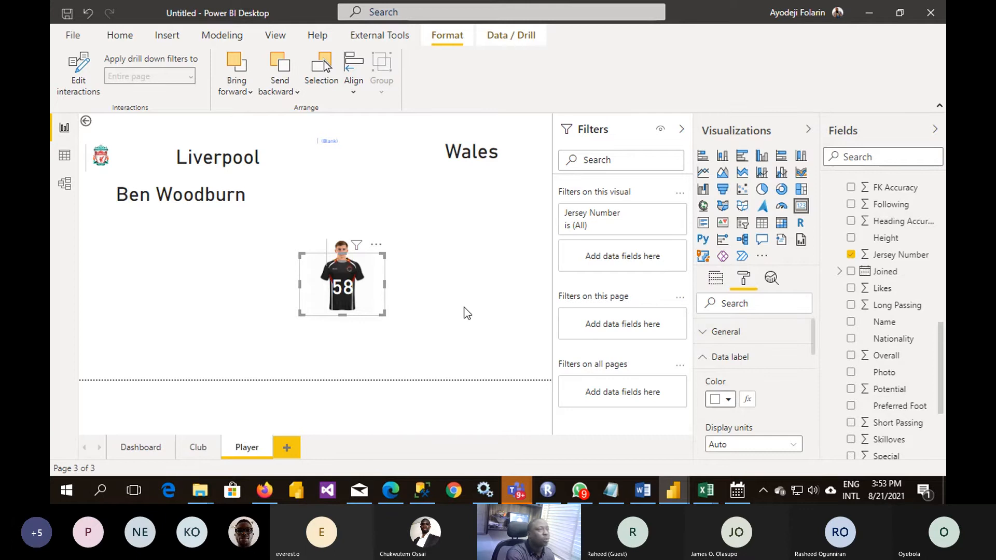
scroll(781, 397, "down", 3)
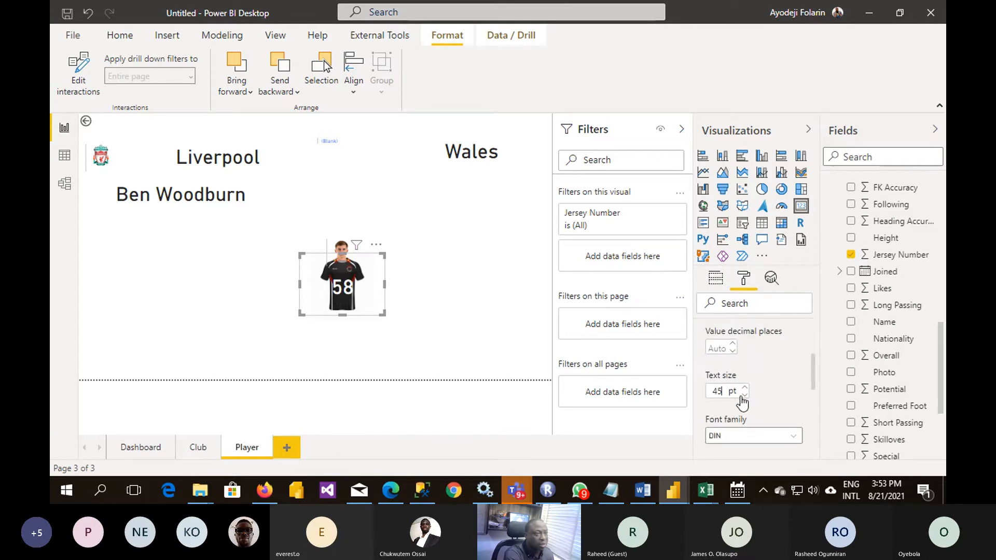
left_click(744, 394)
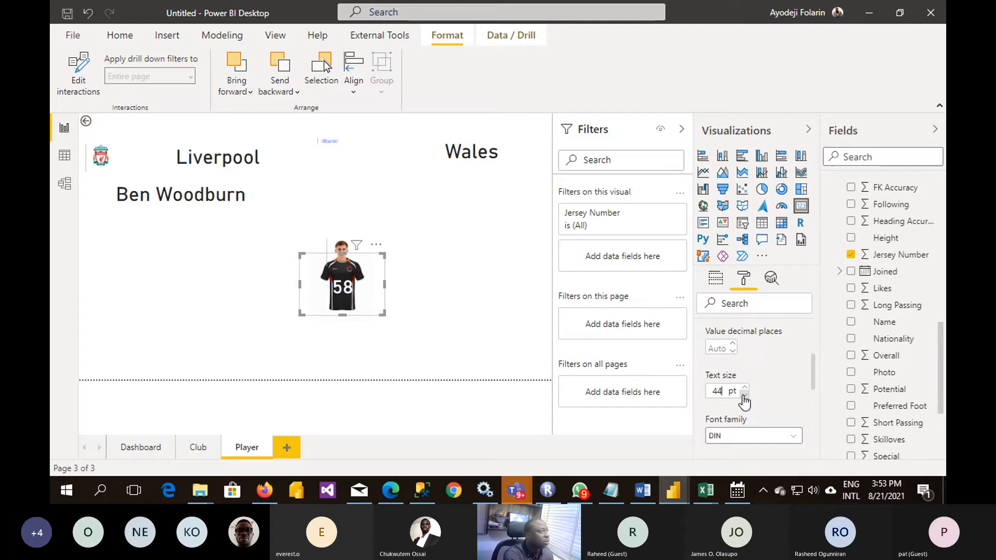
left_click(744, 394)
- Select the jersey image, player photo and number card together and move them below the nationality card
left_click(478, 345)
left_click_drag(465, 197, 231, 376)
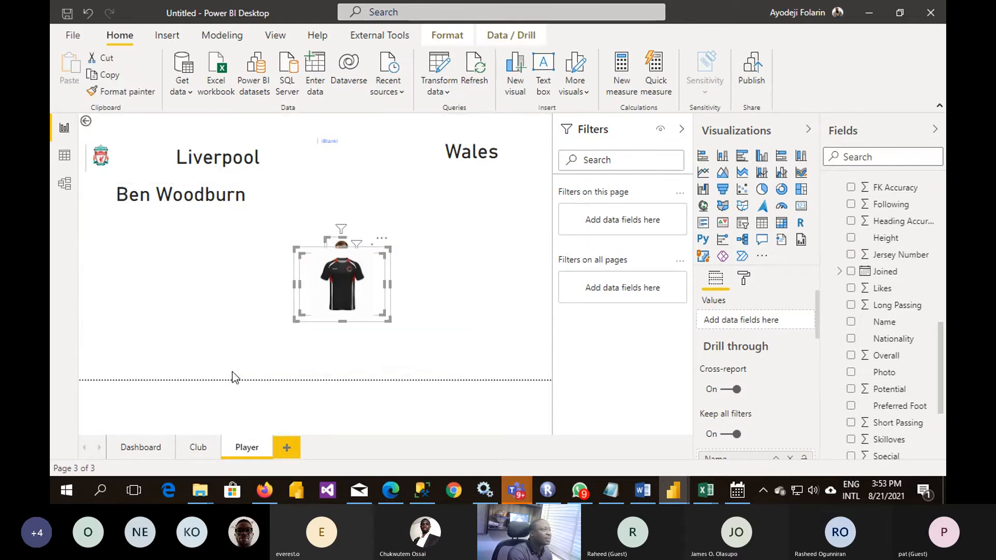
left_click_drag(356, 284, 504, 247)
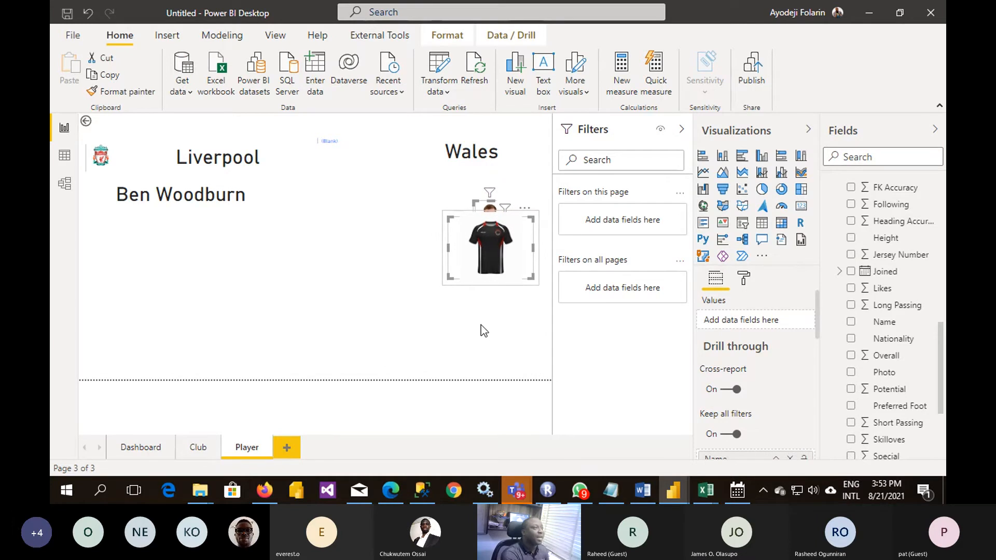
left_click(483, 330)
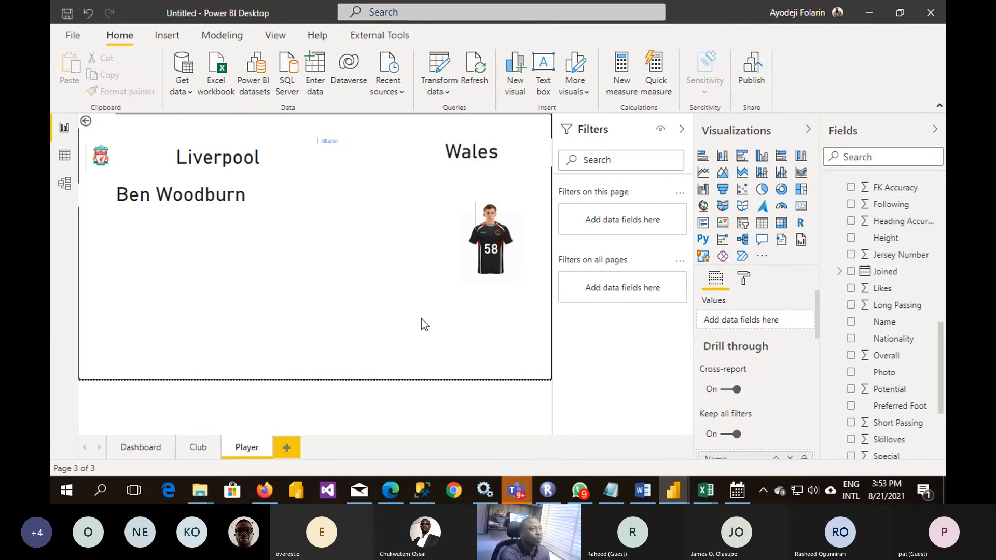
- Add a multi-row card to the Player page with the Height and Weight fields
left_click(706, 225)
left_click(703, 223)
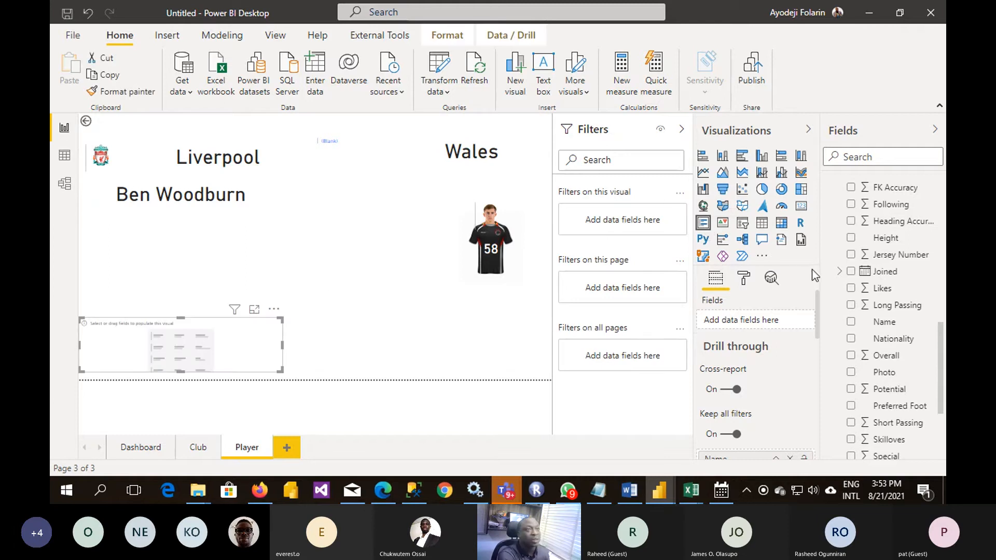
scroll(884, 311, "down", 3)
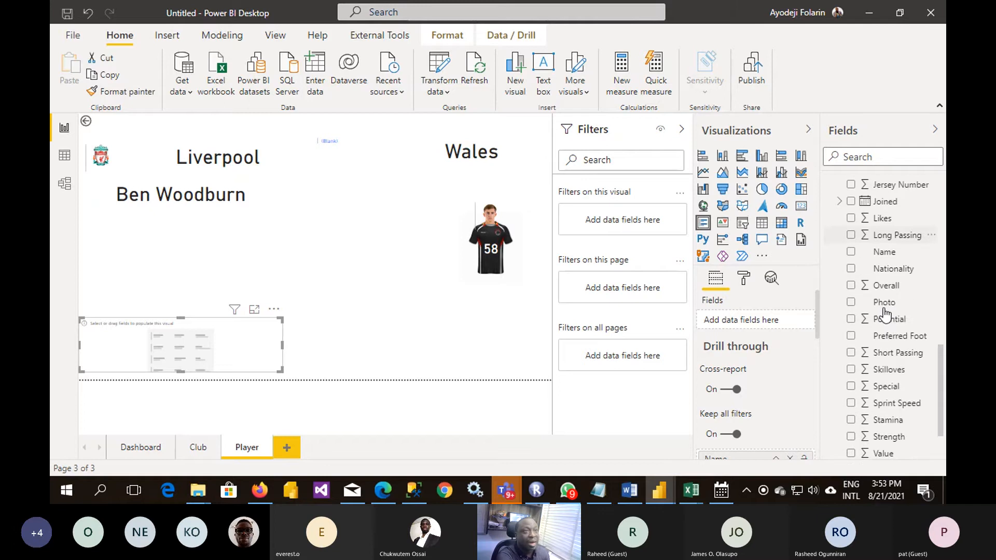
scroll(885, 313, "up", 3)
left_click(853, 240)
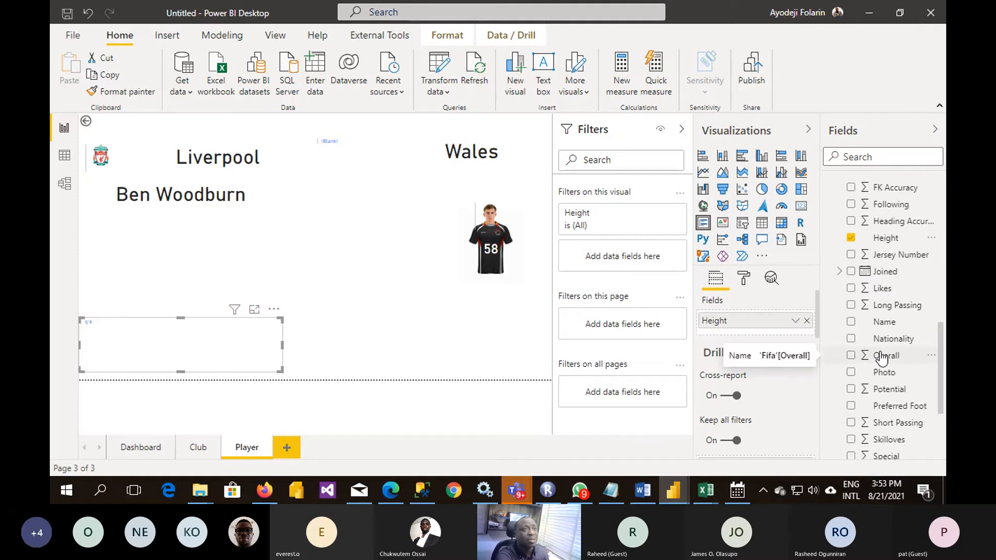
scroll(881, 358, "up", 2)
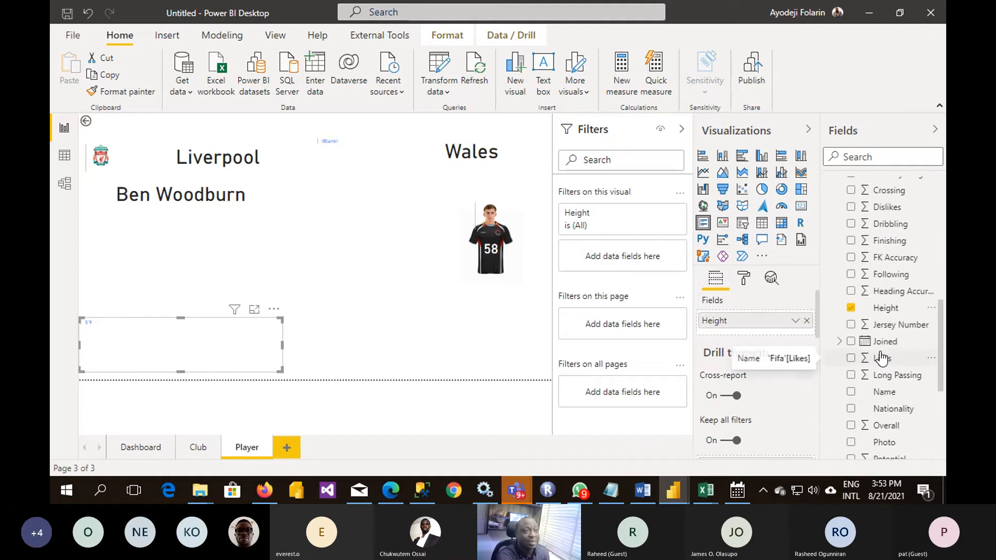
scroll(882, 358, "down", 5)
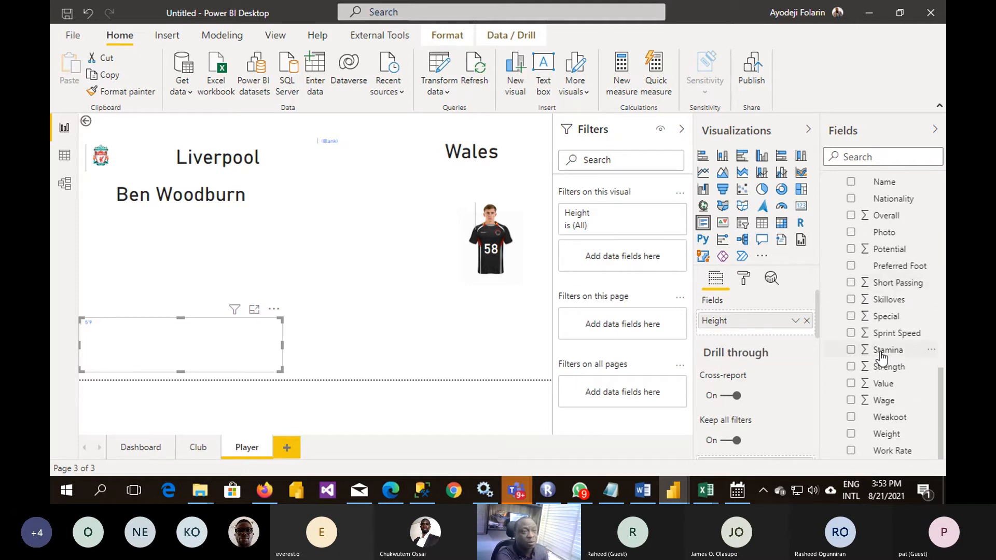
left_click(850, 434)
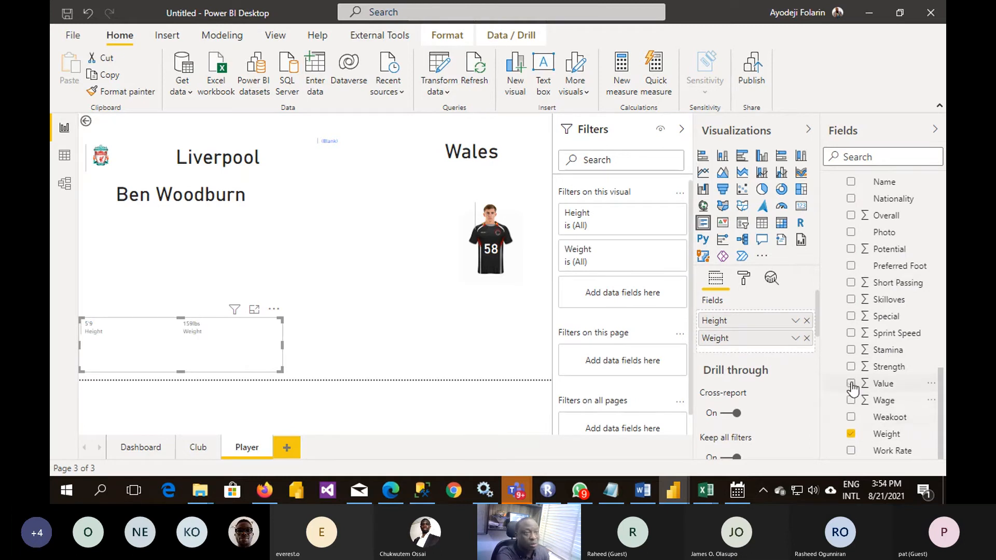
- Add the Value, Wage, Strength, Stamina and Likes fields to the multi-row card
left_click(851, 383)
left_click(851, 400)
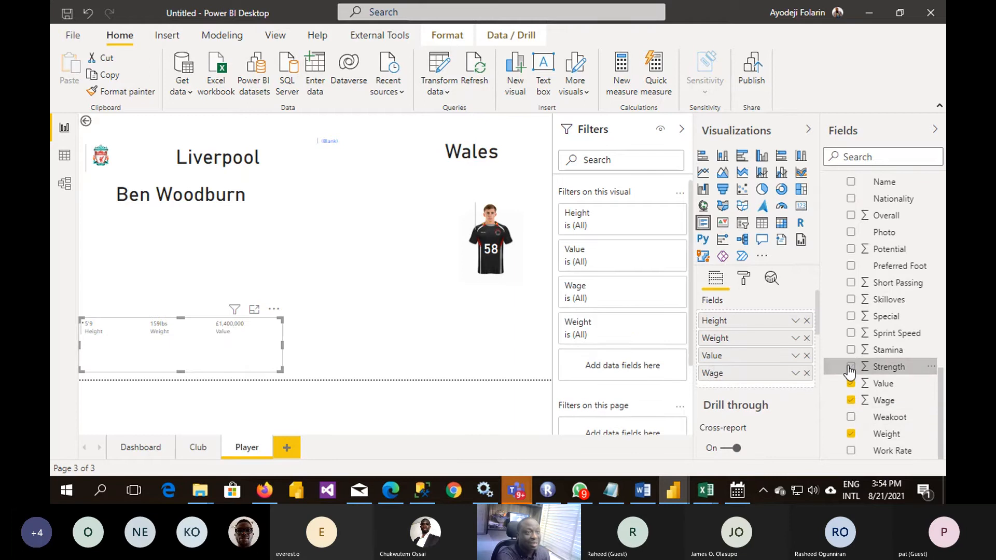
left_click(851, 367)
left_click(850, 349)
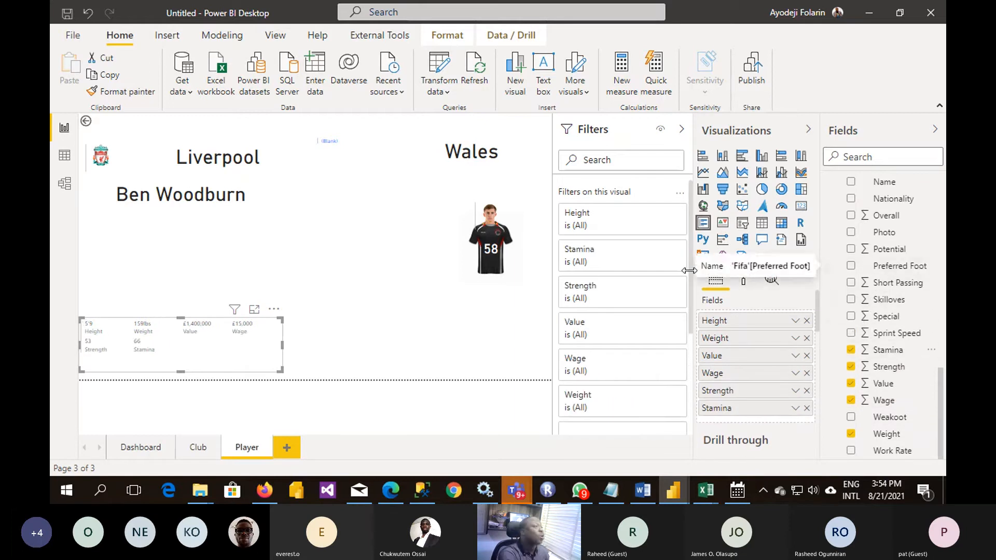
scroll(913, 246, "up", 3)
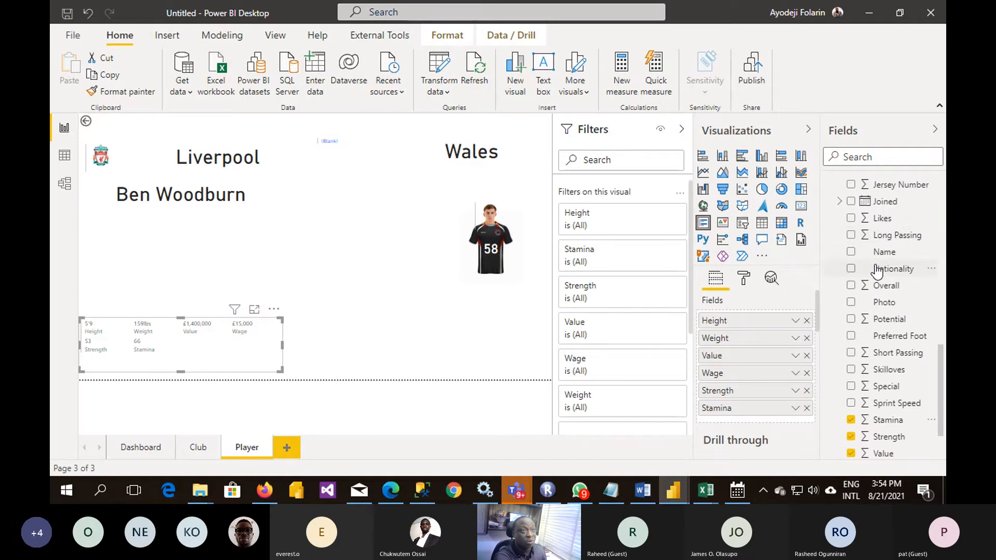
scroll(865, 267, "up", 3)
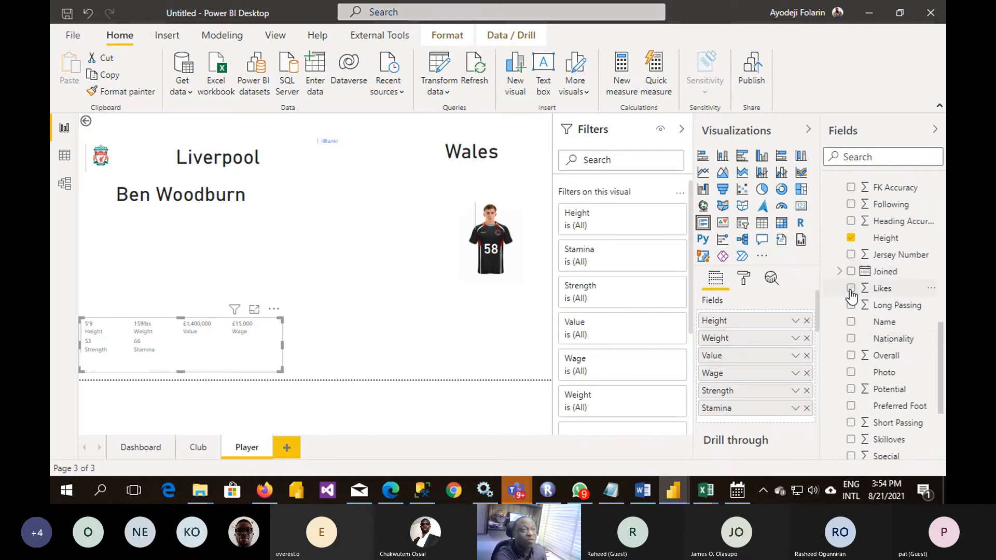
left_click(851, 289)
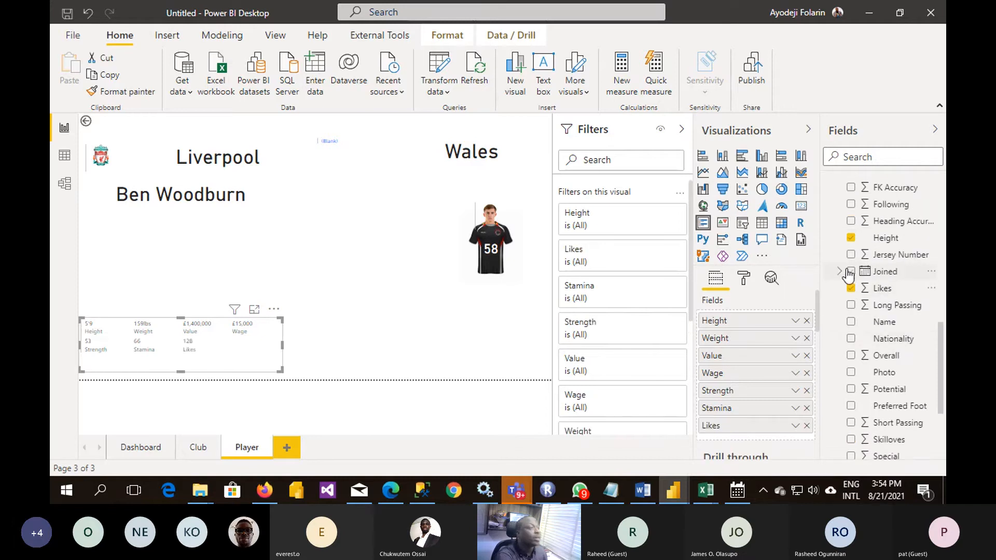
- Widen the multi-row card across the page, reduce its height and place it just below the jersey graphic
left_click_drag(282, 345, 542, 359)
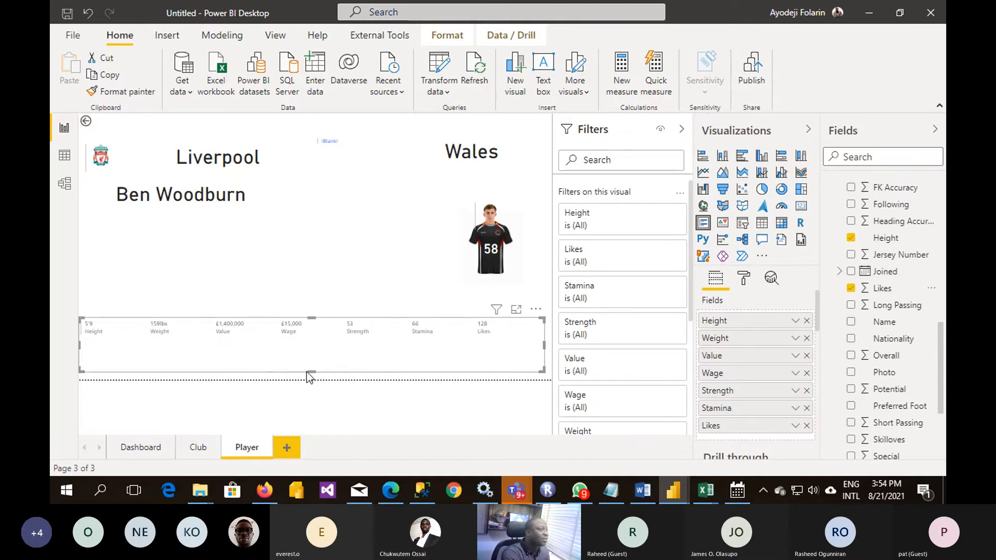
left_click_drag(309, 376, 322, 323)
left_click(276, 243)
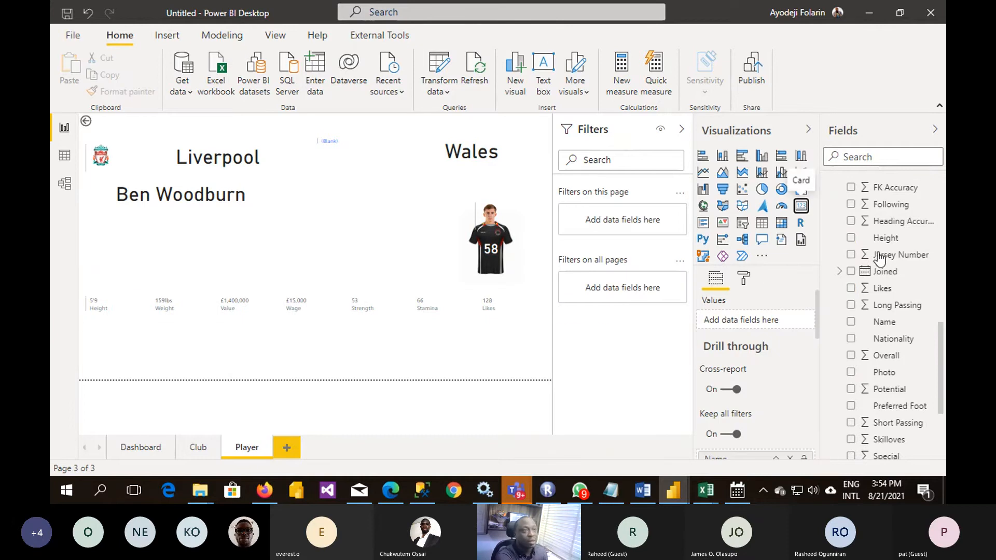
- Add a card showing the Joined date and resize it to fit between the player's name and the multi-row card
left_click(851, 272)
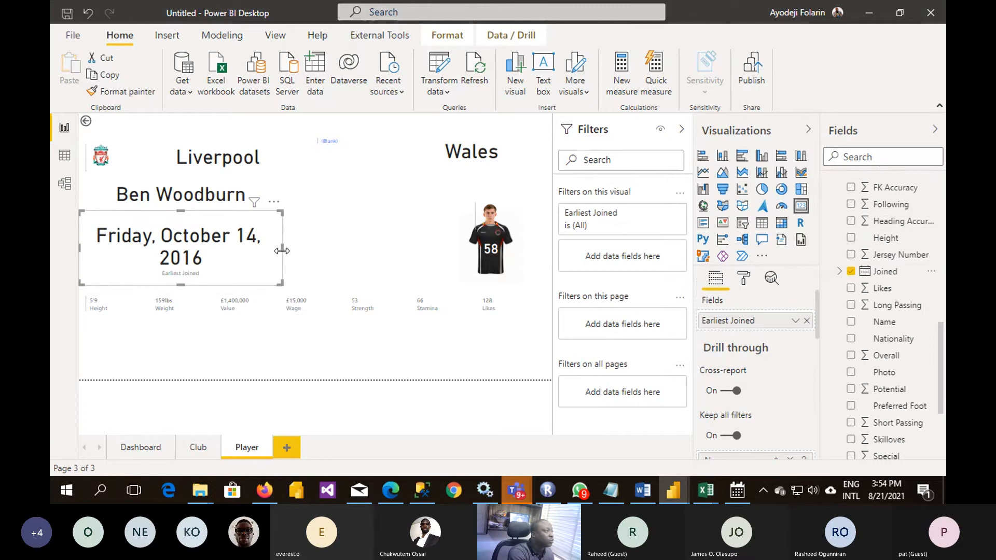
left_click_drag(282, 250, 400, 256)
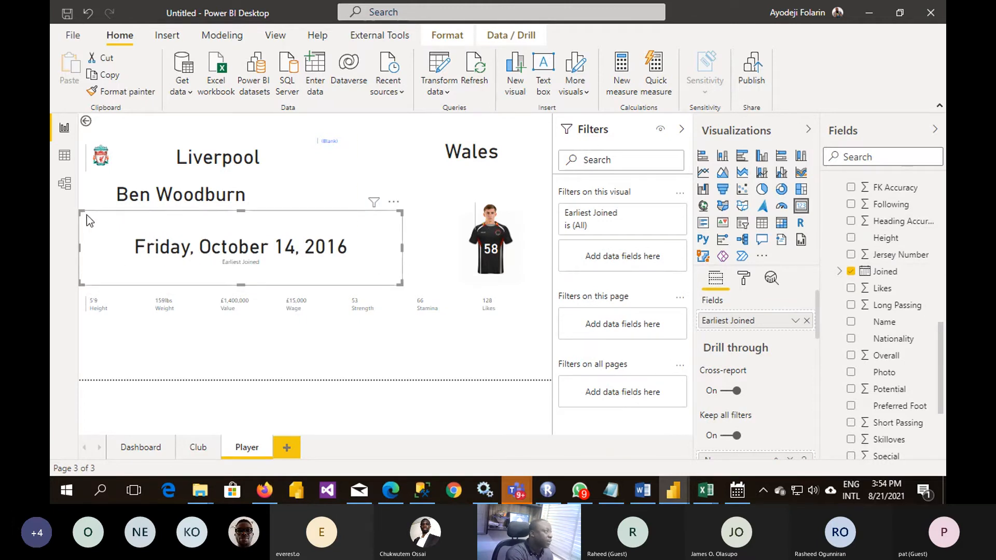
left_click_drag(81, 211, 207, 237)
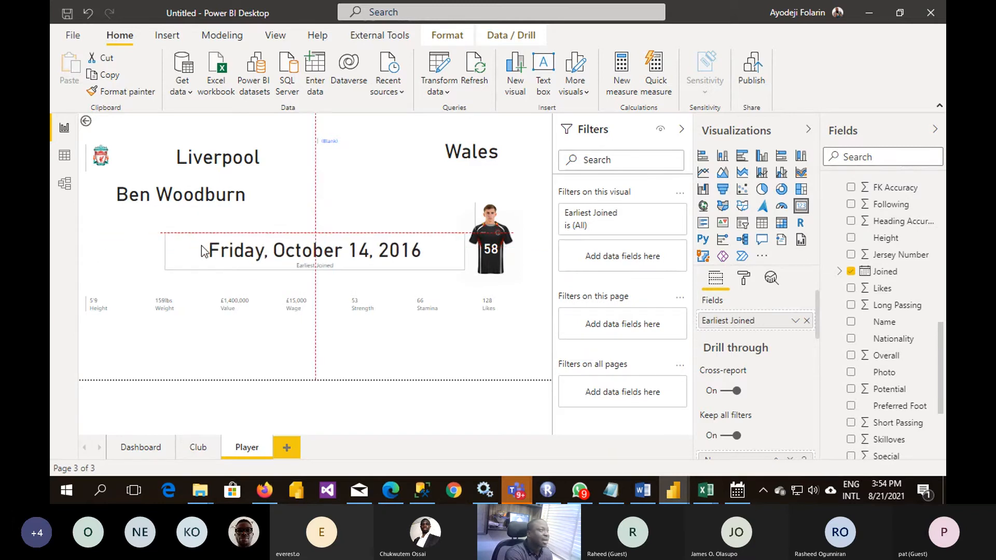
- Set the Joined date card's data label text size to 18 pt and narrow the card beside the jersey
left_click(401, 325)
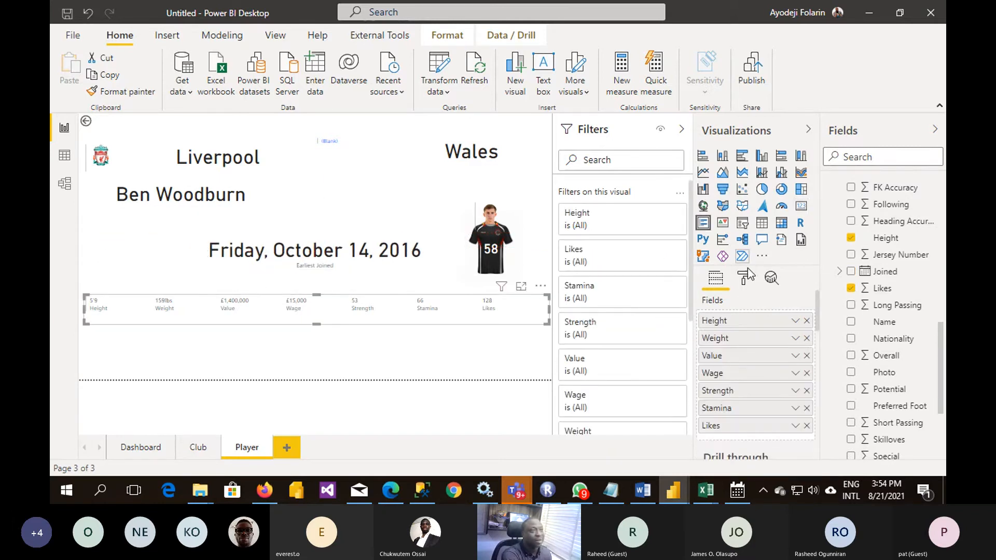
left_click(405, 265)
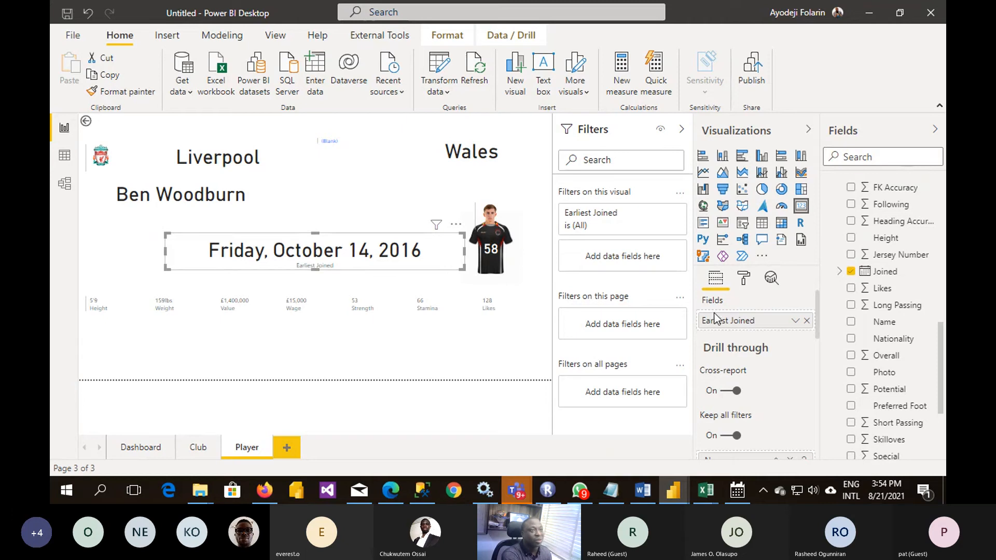
left_click(743, 280)
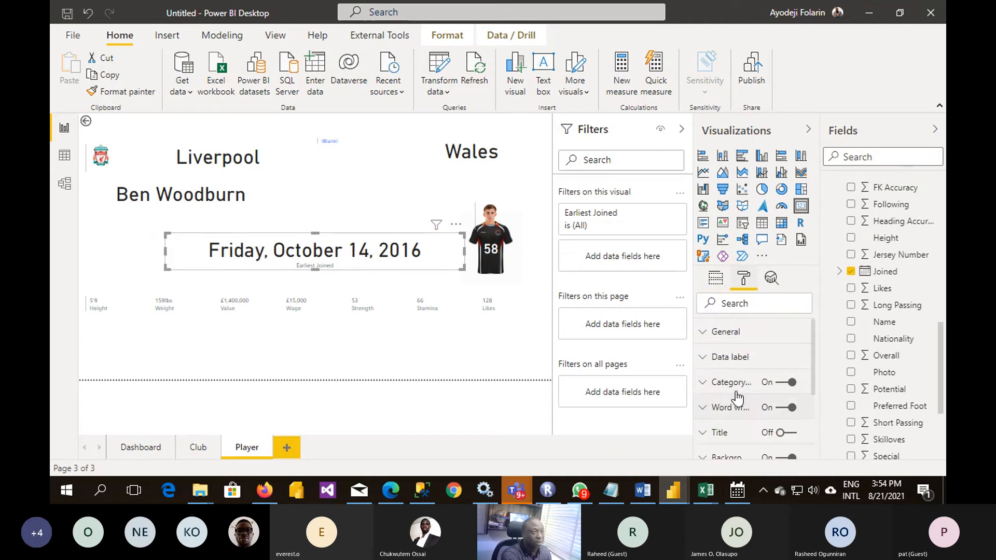
left_click(727, 366)
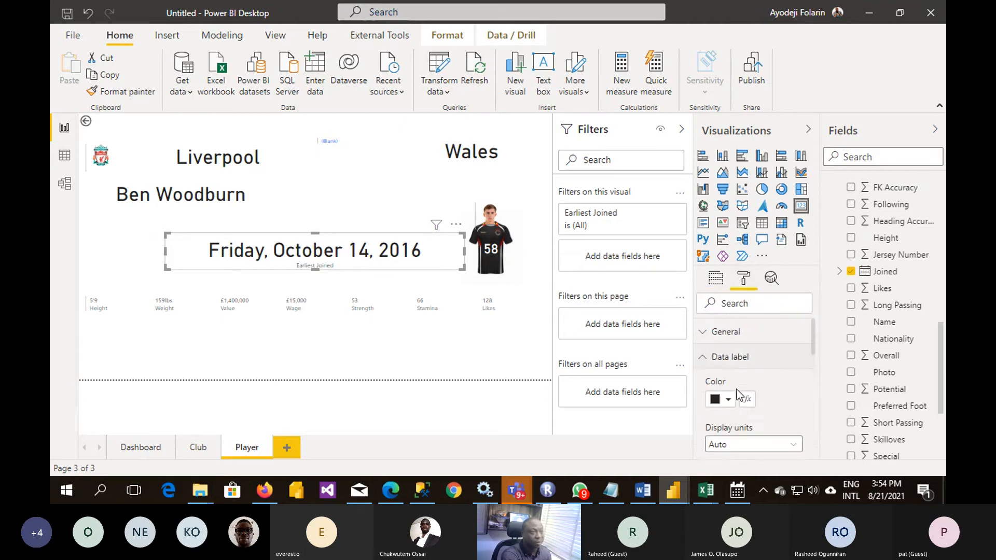
scroll(760, 433, "down", 5)
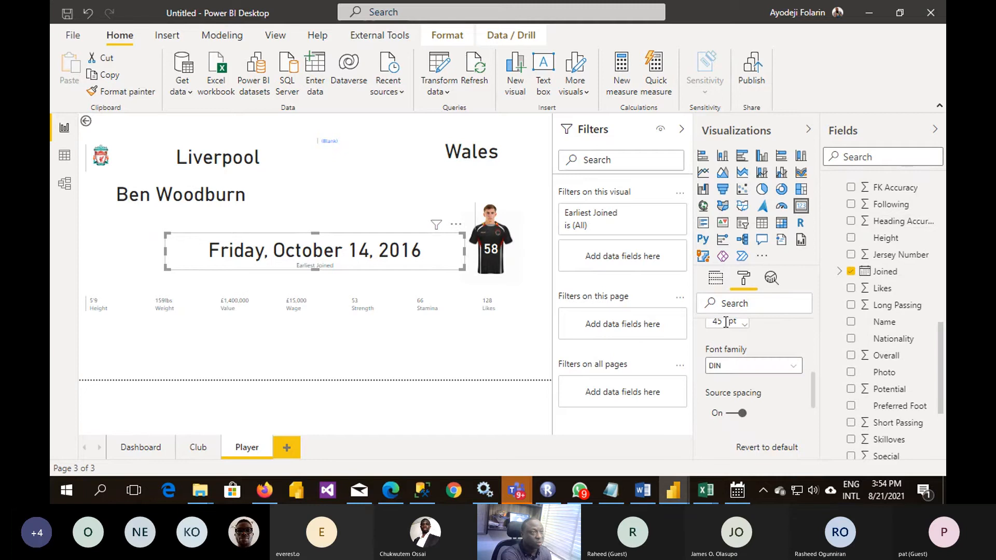
scroll(737, 352, "up", 5)
scroll(753, 397, "down", 3)
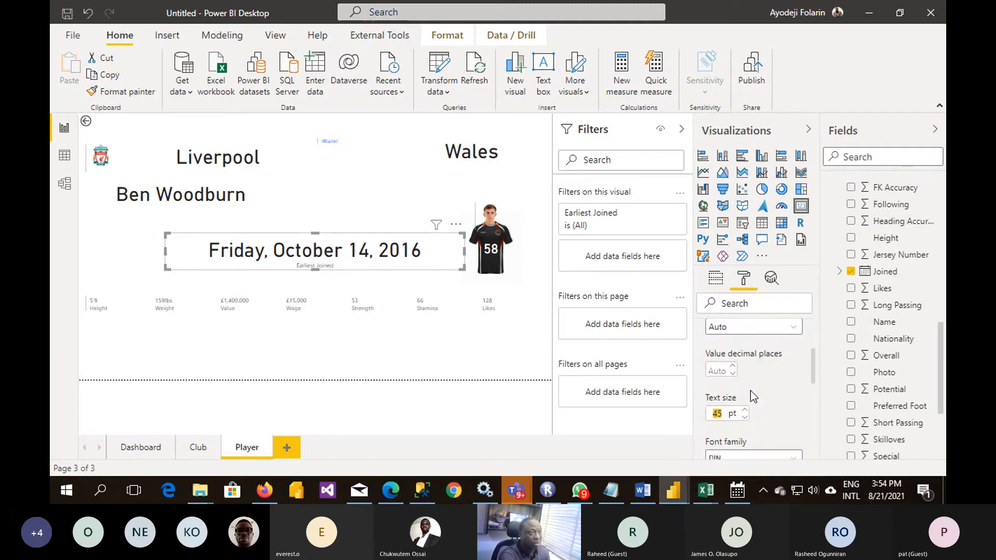
scroll(753, 397, "down", 2)
type("18")
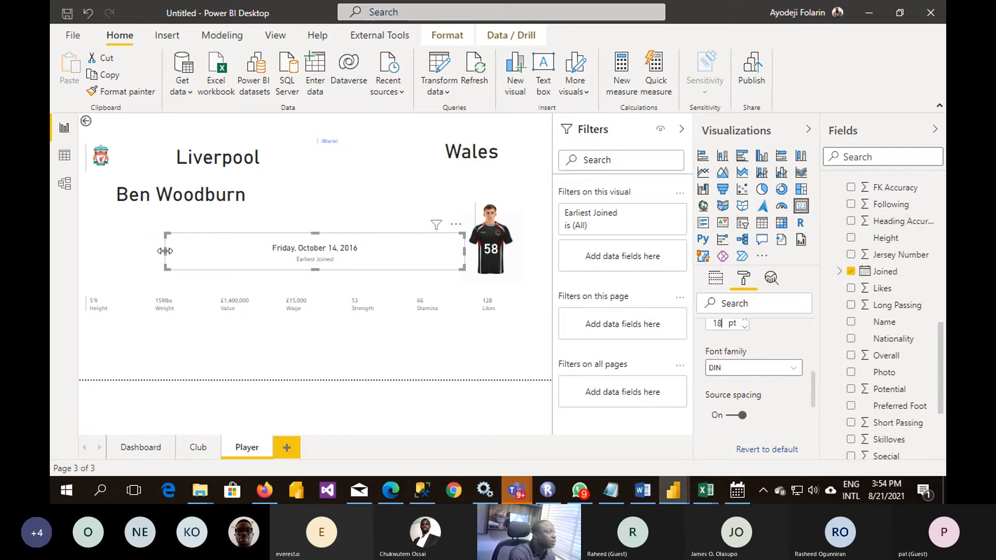
left_click_drag(165, 251, 356, 261)
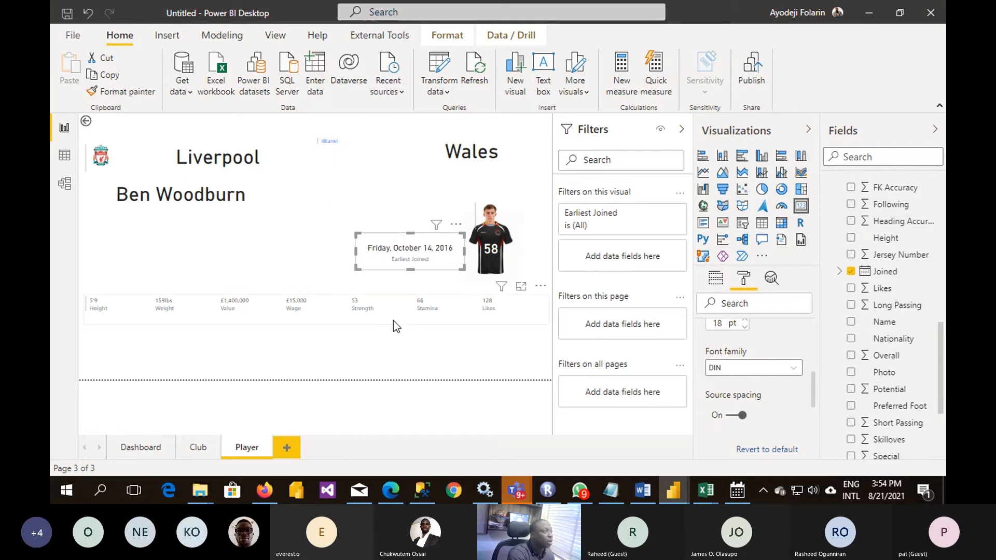
- Set the data label text size of the player stats multi-row card to 36 pt
left_click(394, 322)
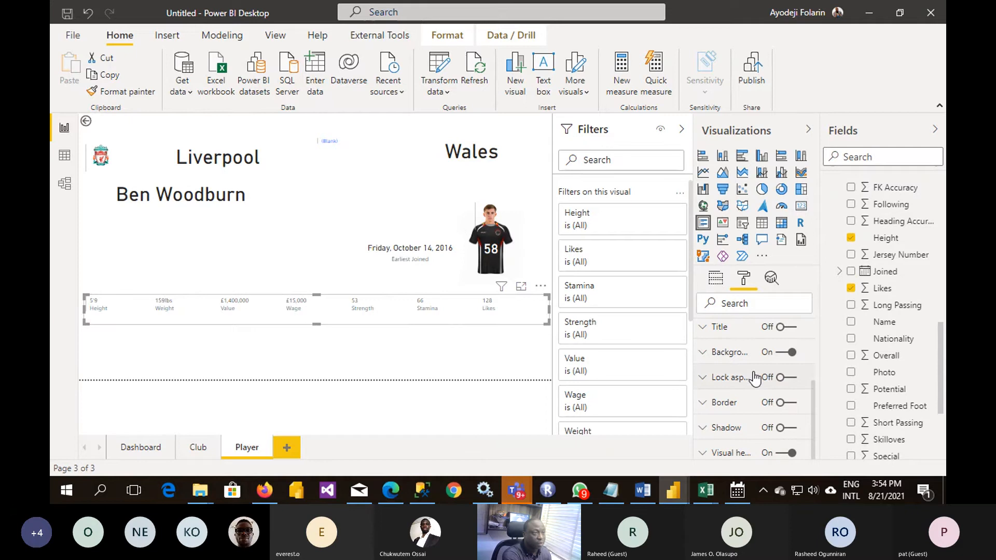
scroll(755, 379, "up", 2)
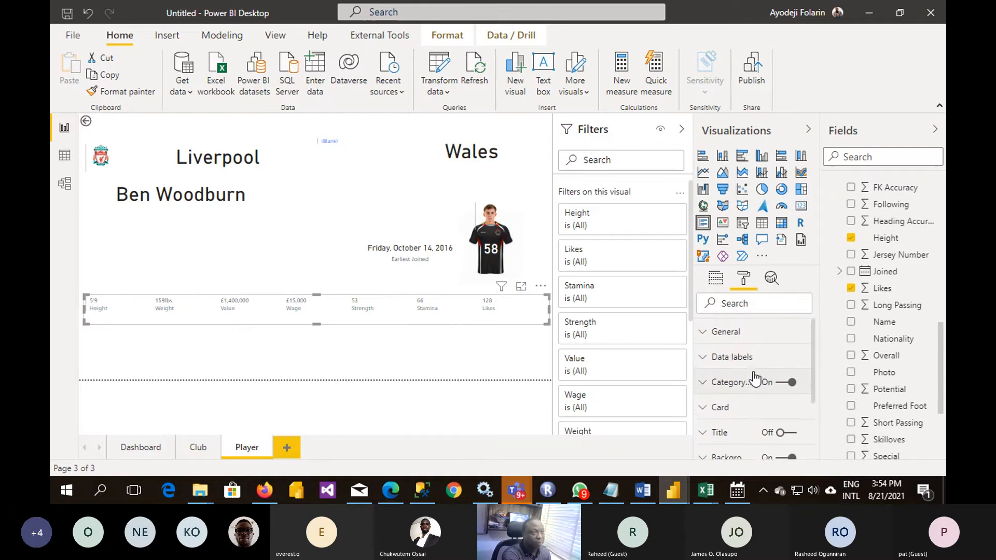
left_click(706, 360)
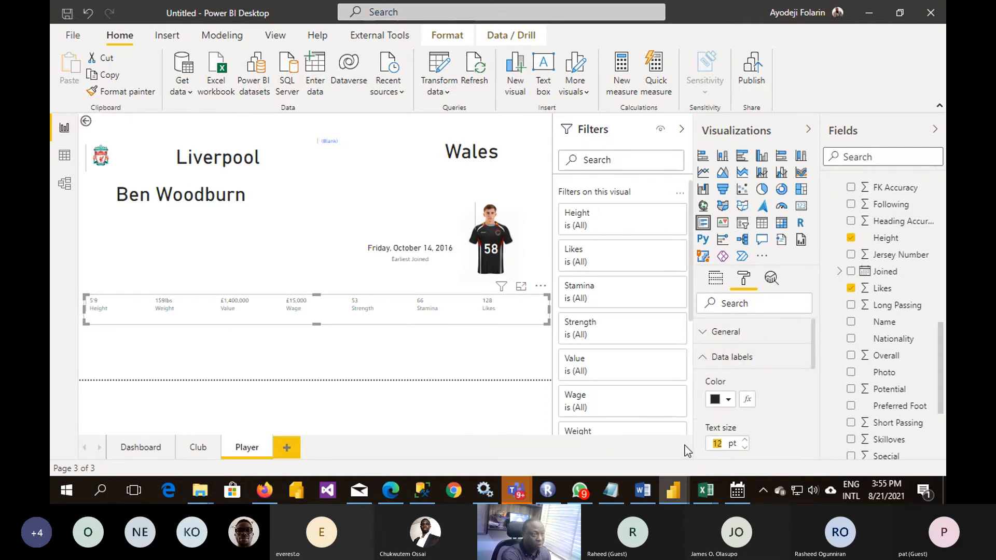
type("35")
key("Return")
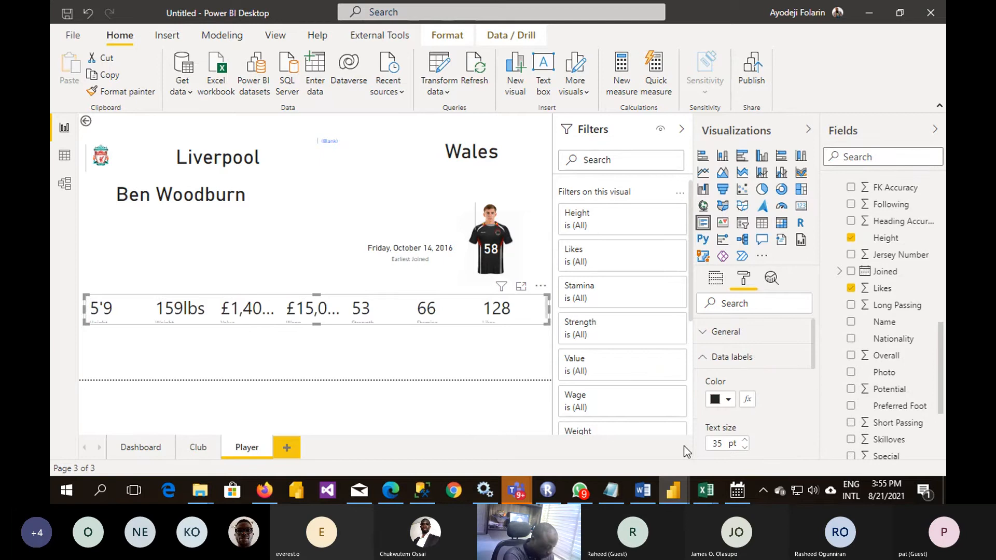
key("Up")
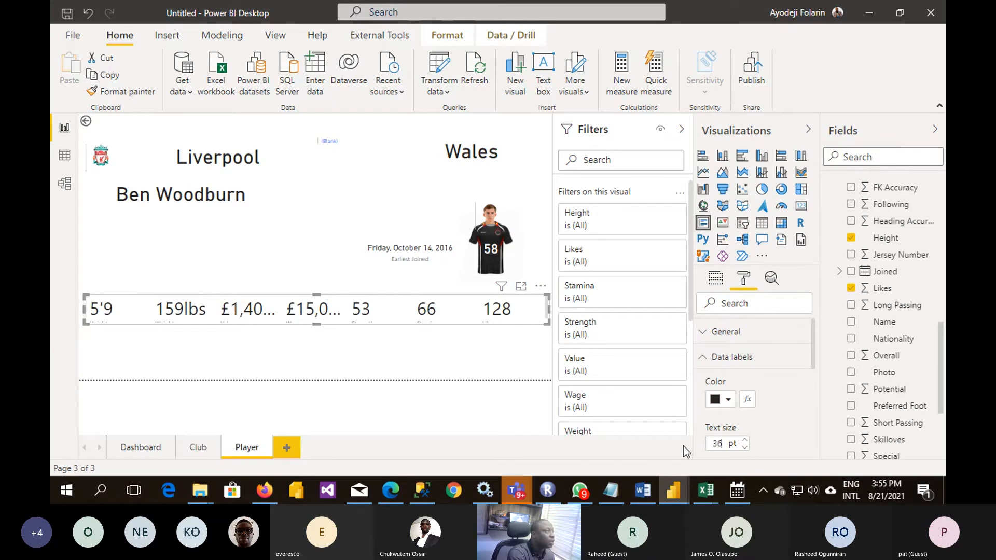
scroll(731, 408, "down", 2)
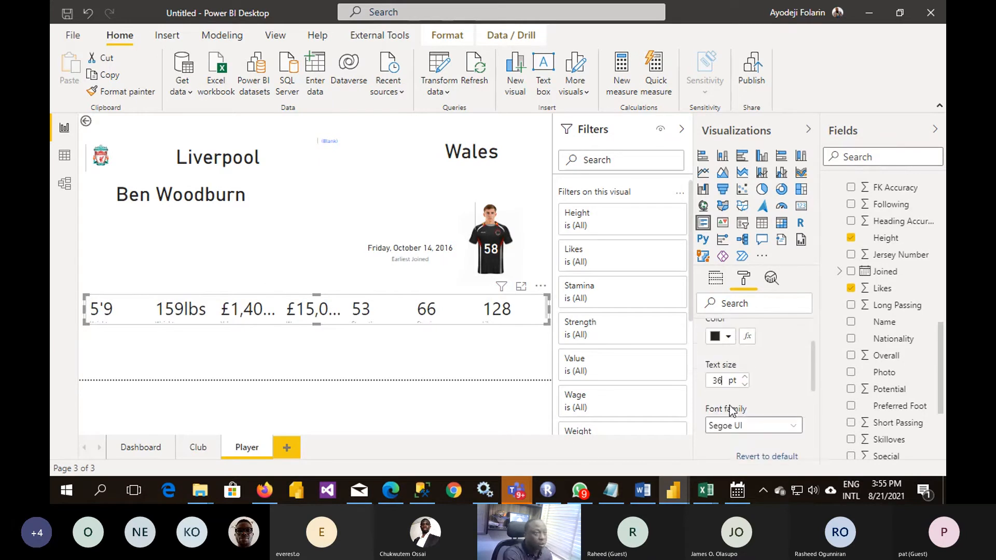
scroll(732, 407, "up", 2)
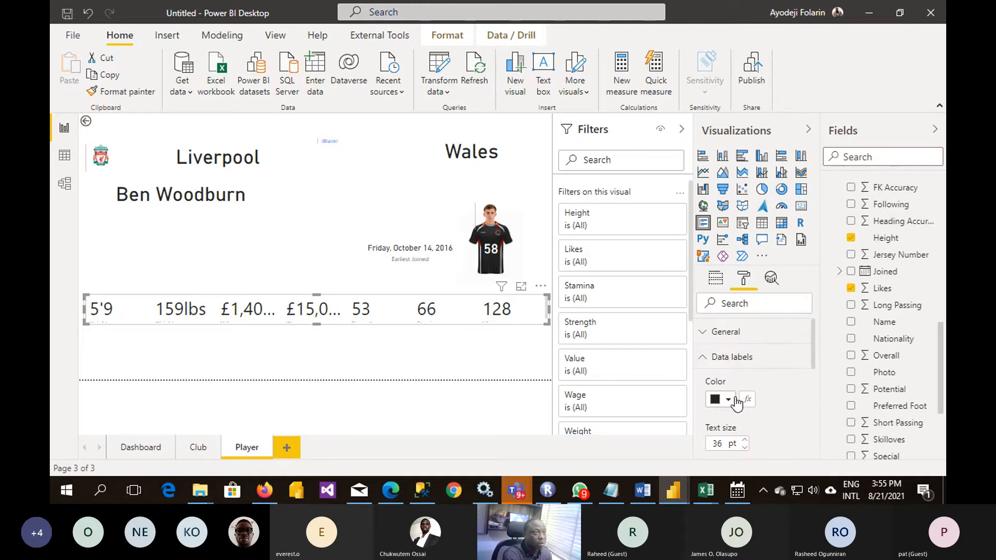
left_click(709, 358)
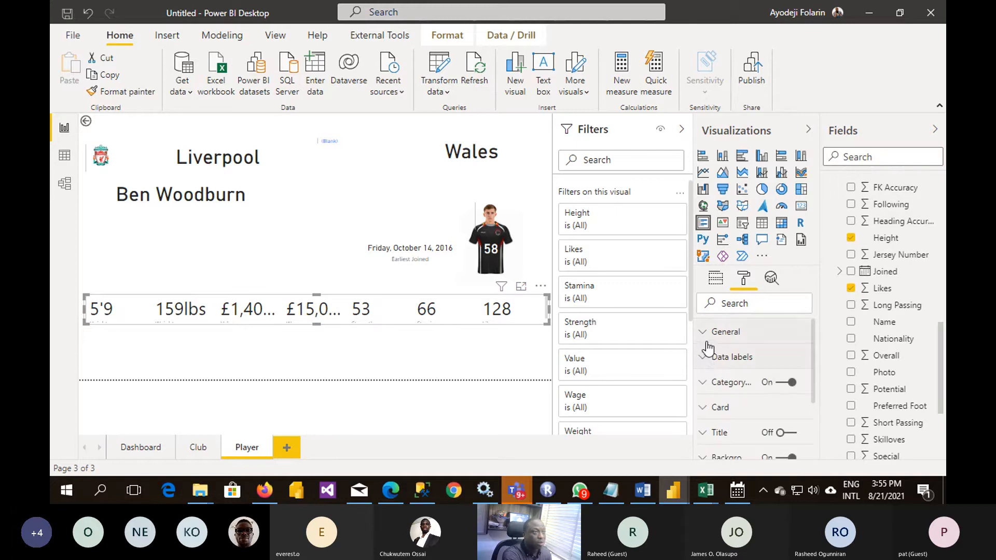
- Set the multi-row card's category label text size to 18 pt and extend the card downward to just above the page's lower edge
left_click(707, 381)
scroll(719, 388, "down", 1)
scroll(721, 389, "down", 1)
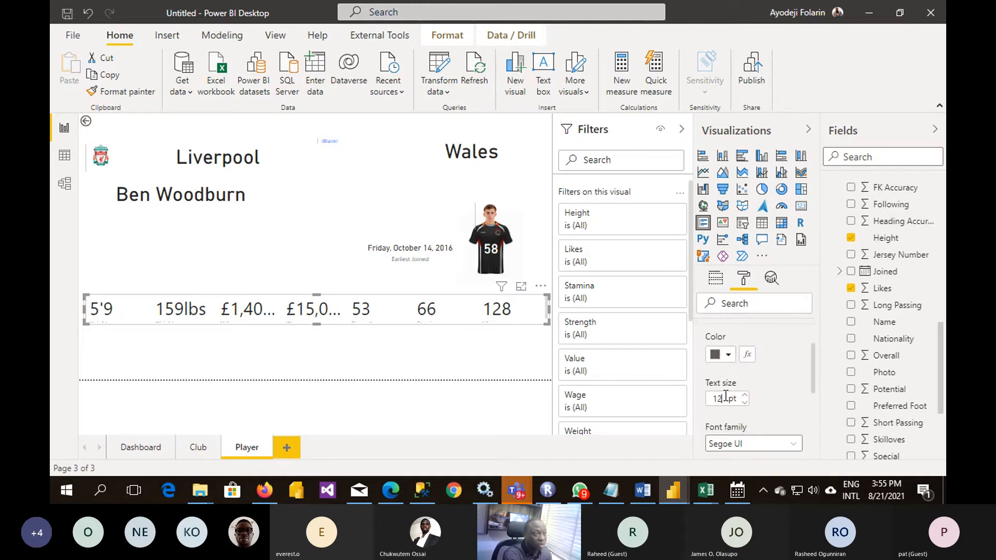
type("18")
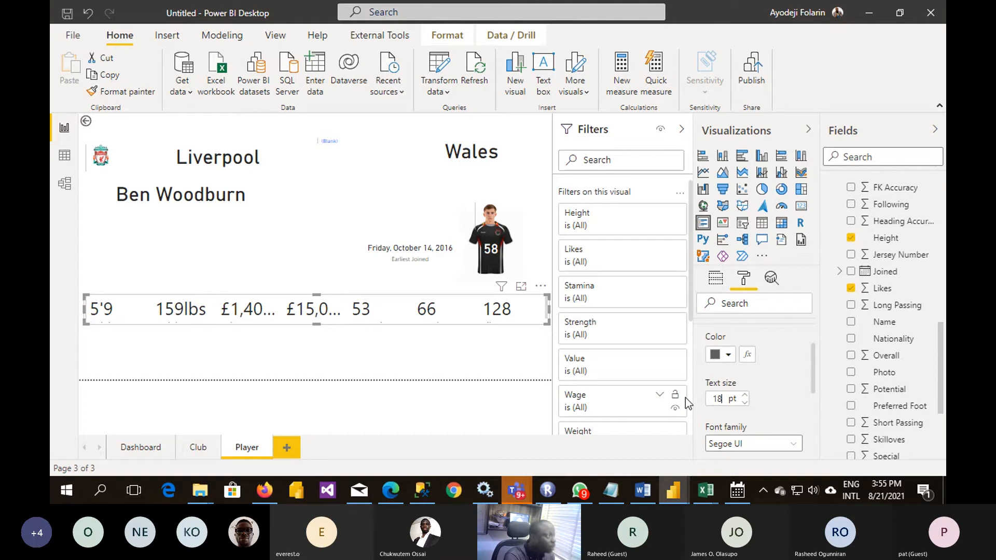
left_click_drag(316, 324, 315, 368)
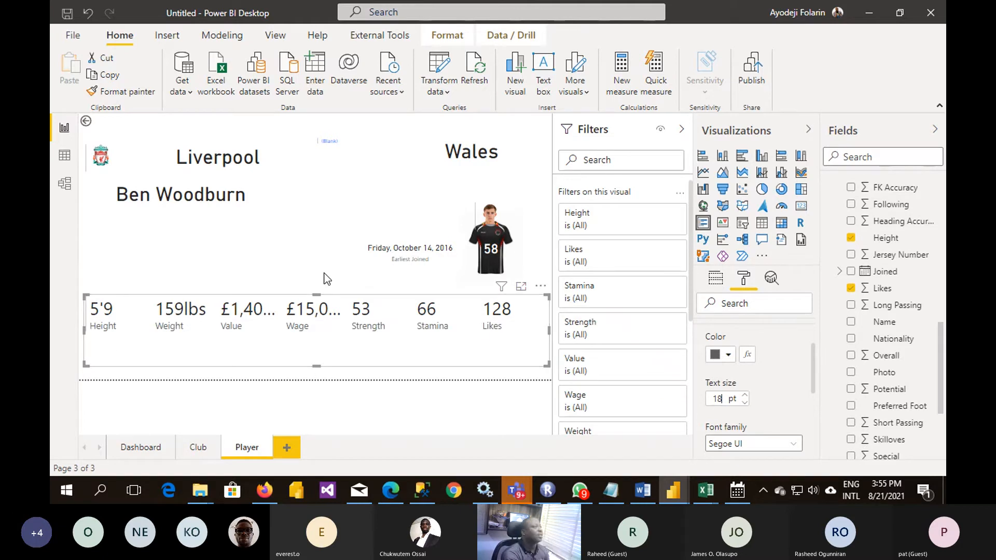
left_click(241, 263)
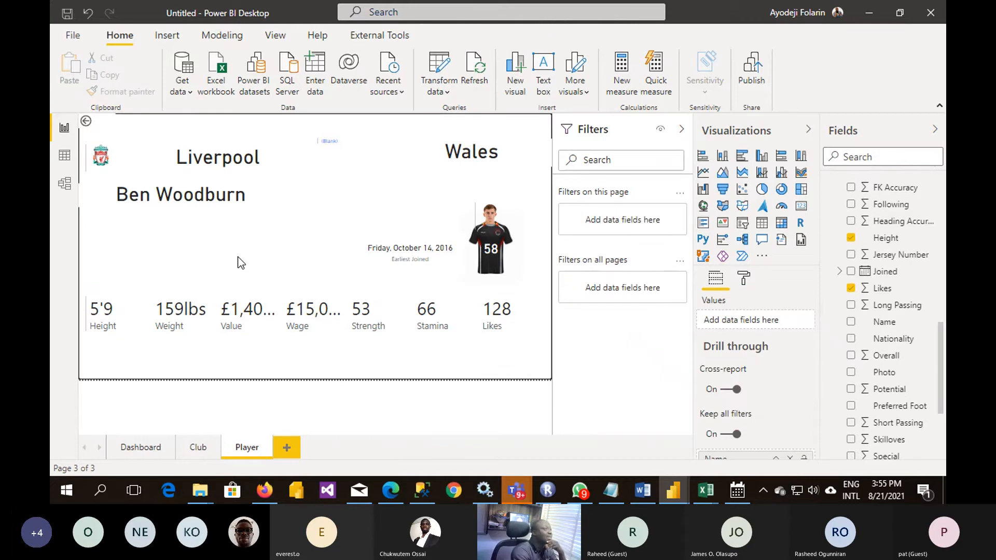
- Open the Dashboard page, check the Teams meeting window and return to the Power BI report
left_click(131, 449)
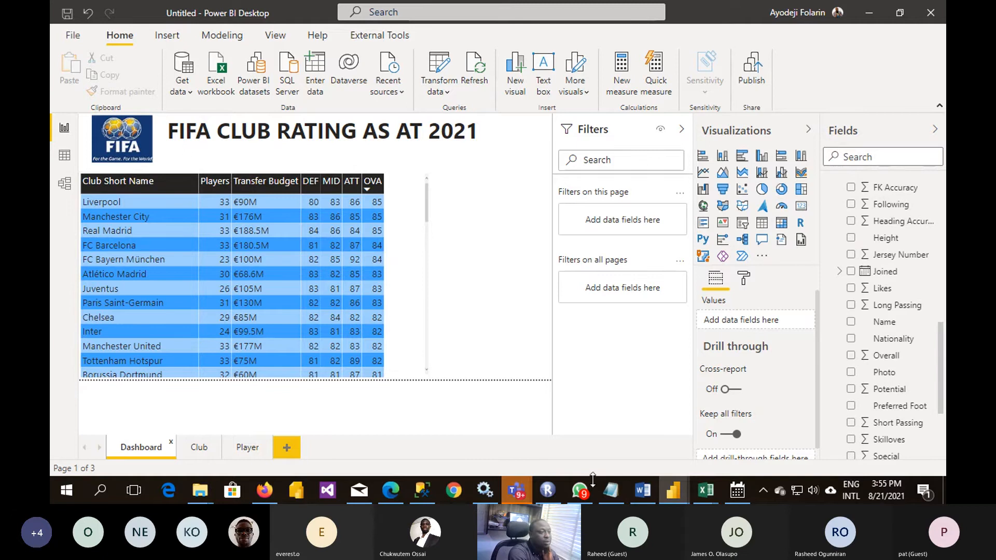
left_click(526, 425)
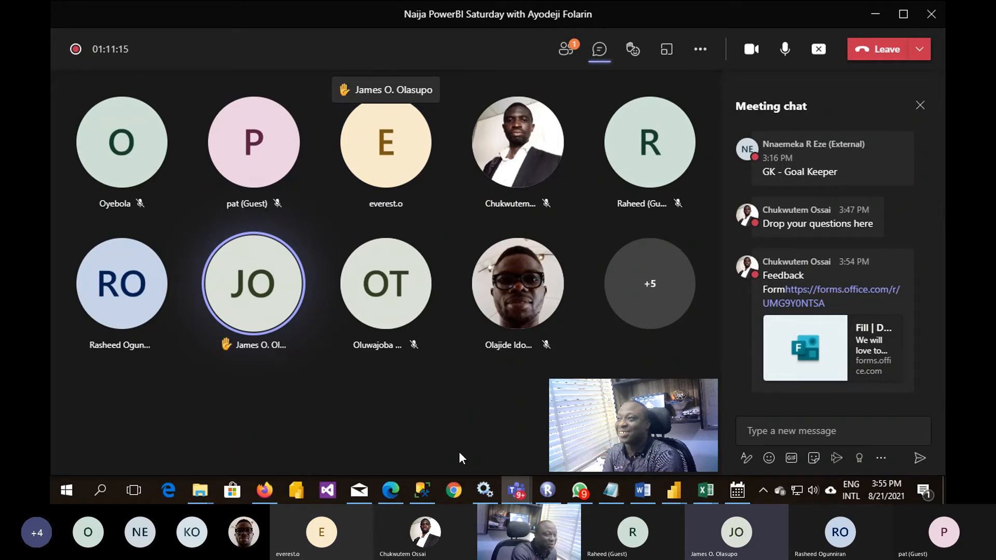
mouse_move(669, 496)
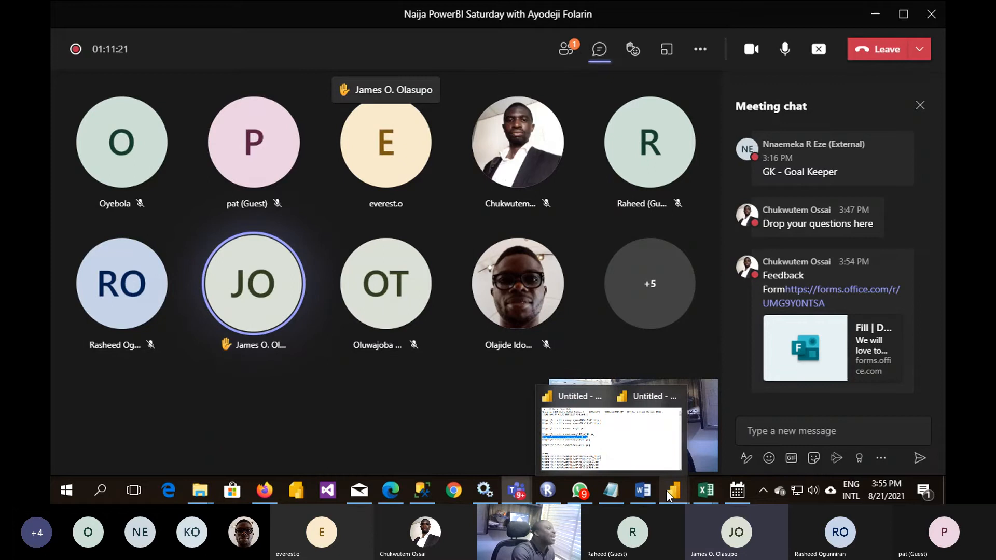
left_click(611, 438)
- Look through the clubs and their ratings in the Dashboard table, ending back at its first rows
scroll(146, 228, "down", 5)
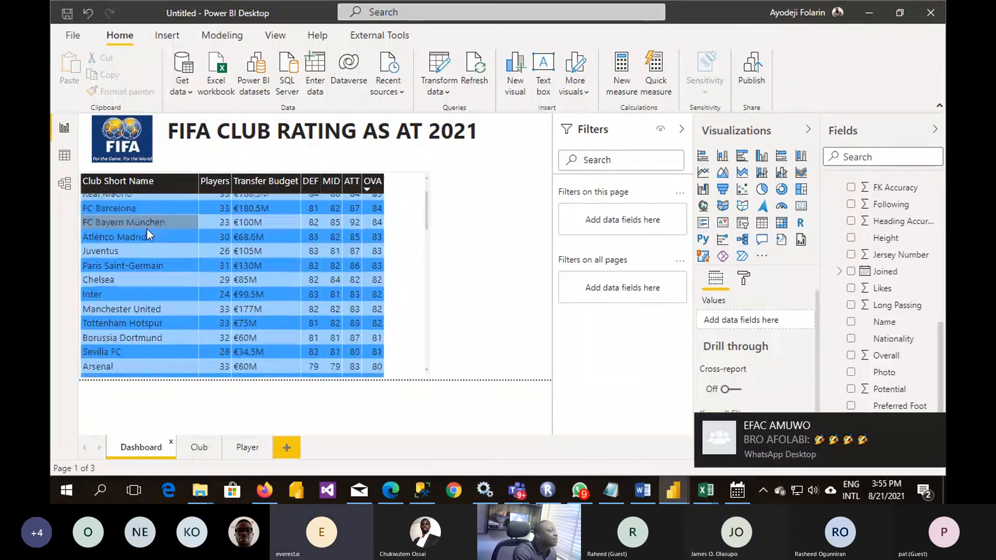
scroll(147, 229, "up", 7)
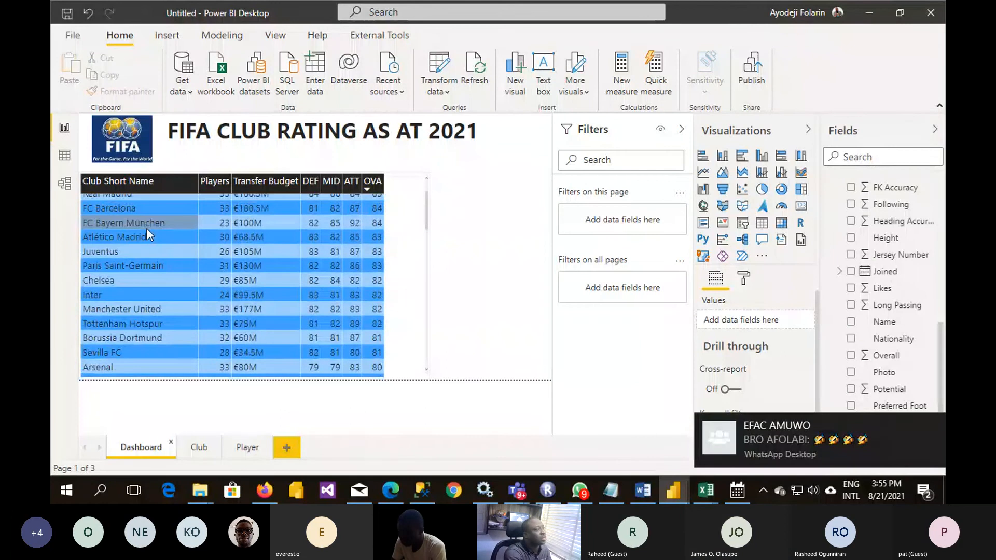
scroll(147, 229, "up", 2)
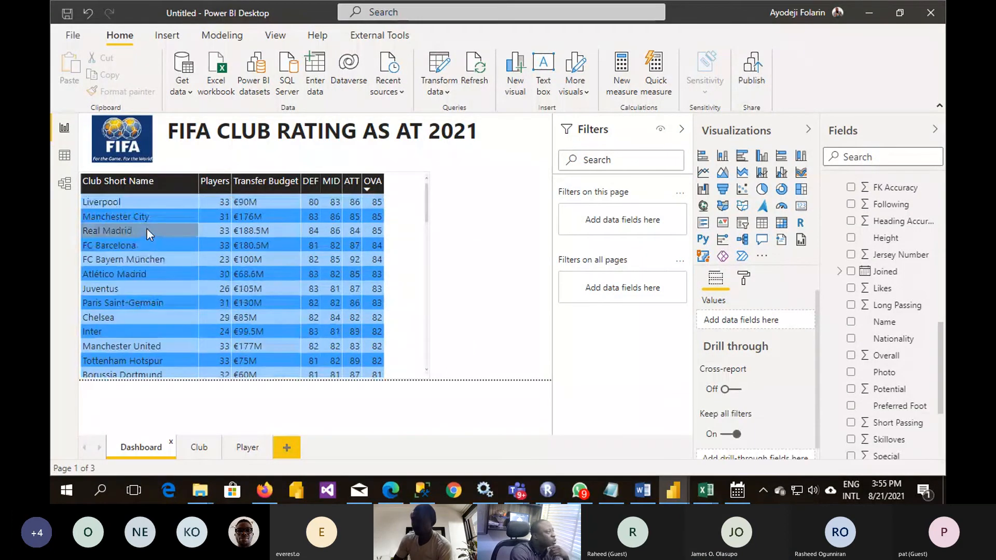
scroll(148, 229, "down", 8)
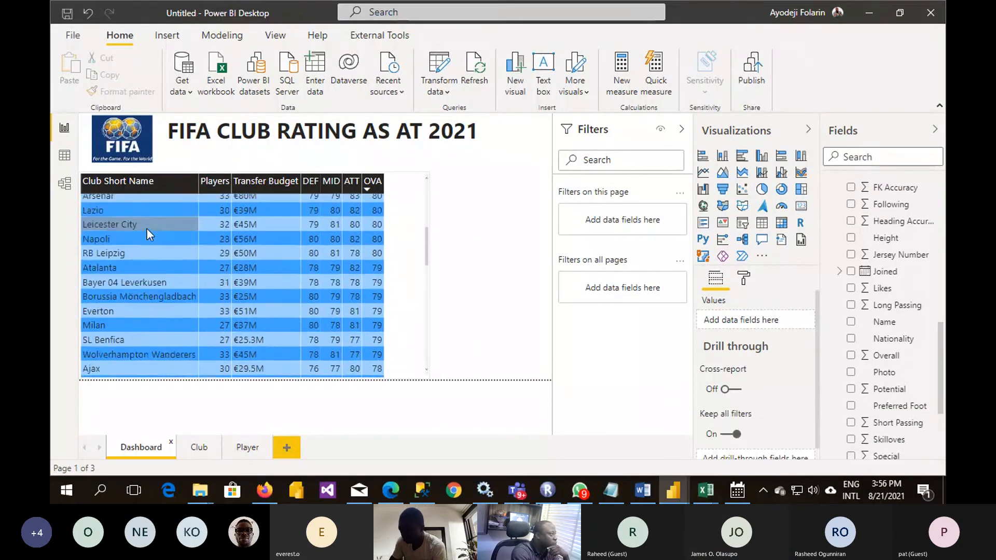
scroll(147, 229, "up", 8)
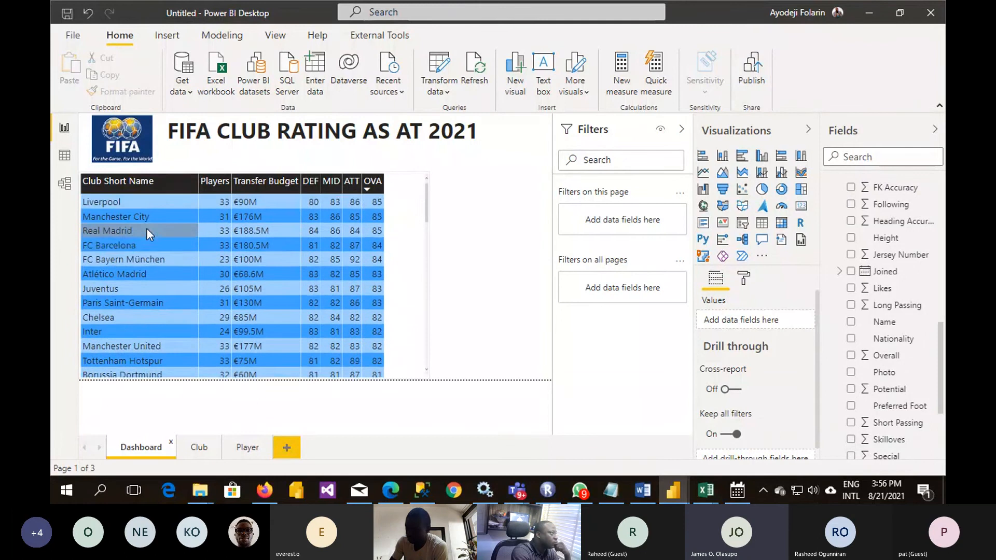
scroll(148, 228, "up", 1)
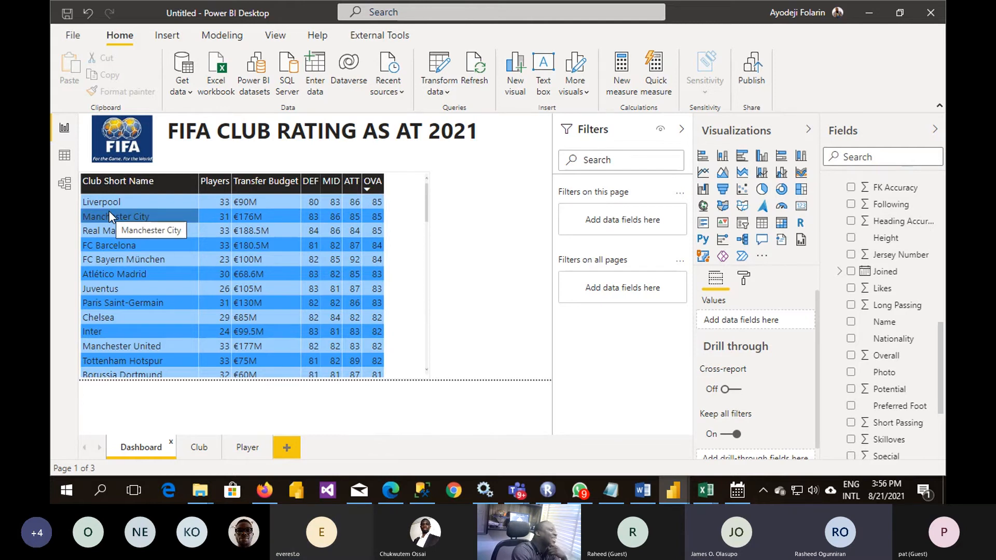
scroll(110, 269, "down", 1)
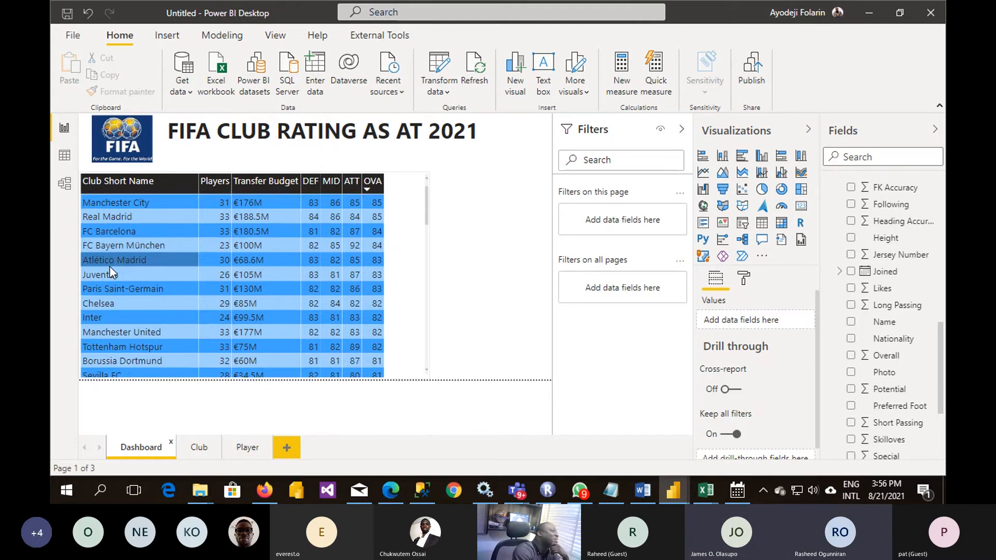
scroll(110, 266, "down", 3)
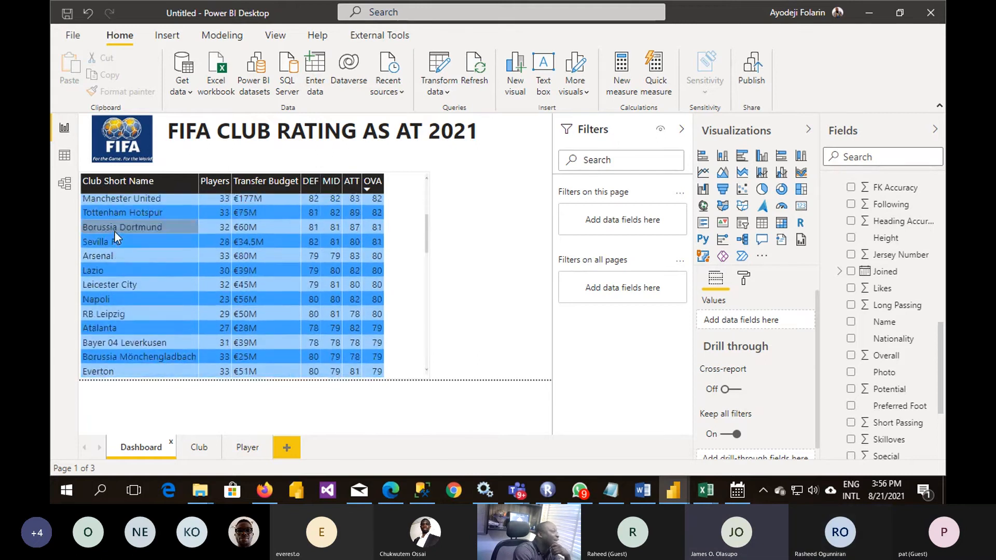
scroll(115, 231, "down", 1)
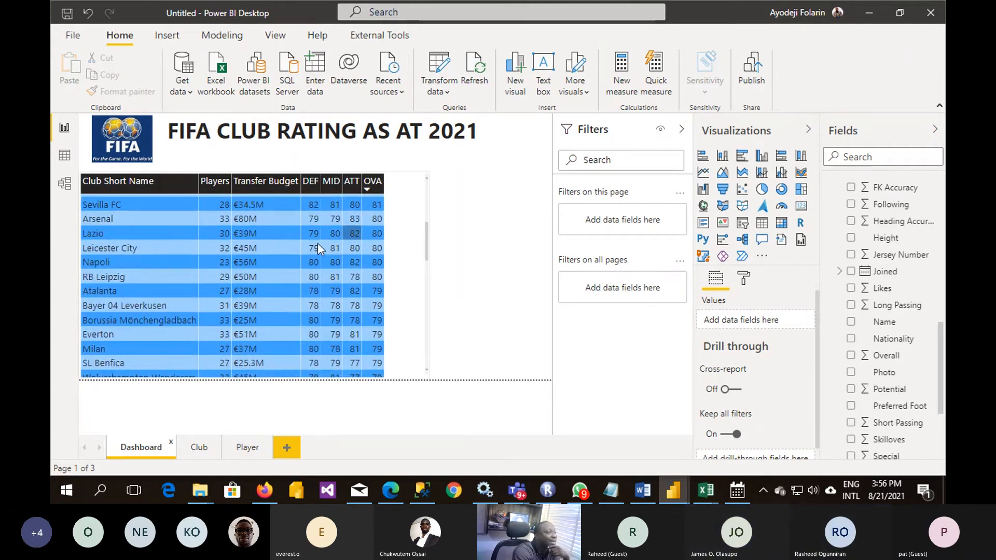
scroll(277, 267, "up", 5)
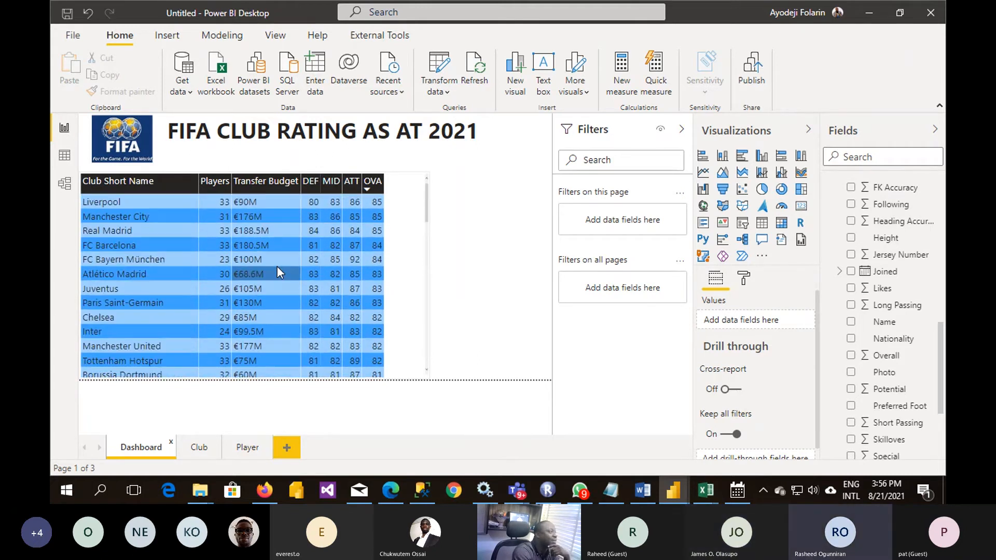
- Drill through from Manchester City in the Dashboard table to the Club page
right_click(108, 216)
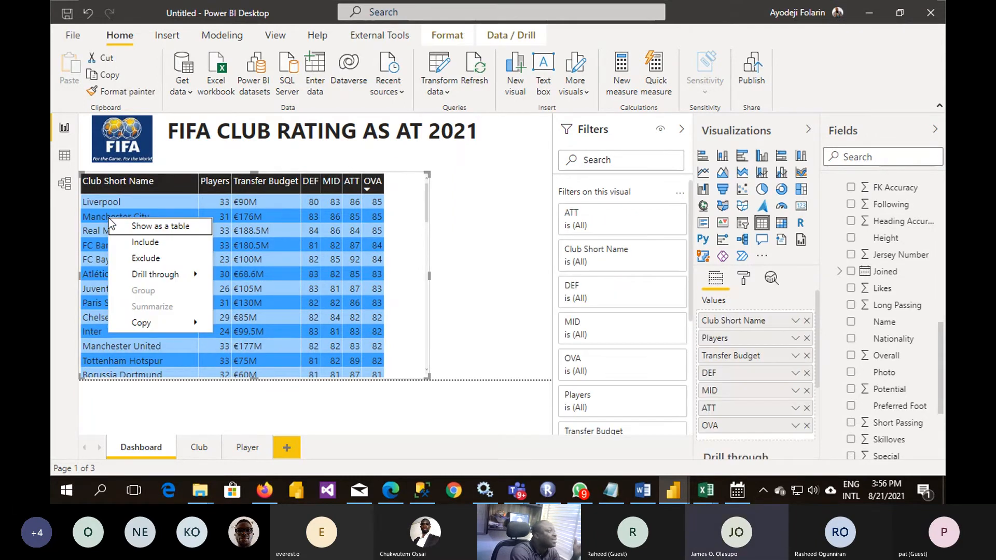
mouse_move(162, 274)
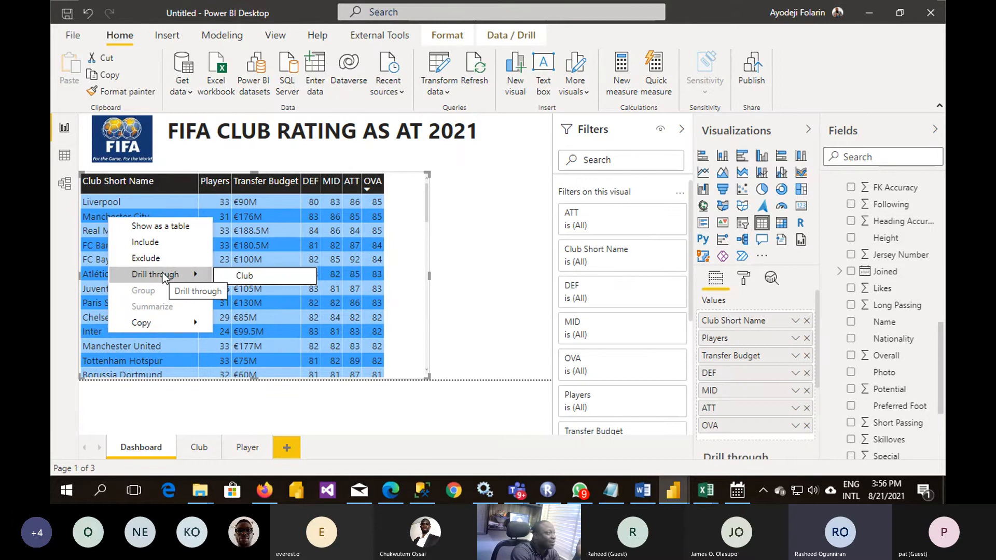
left_click(251, 279)
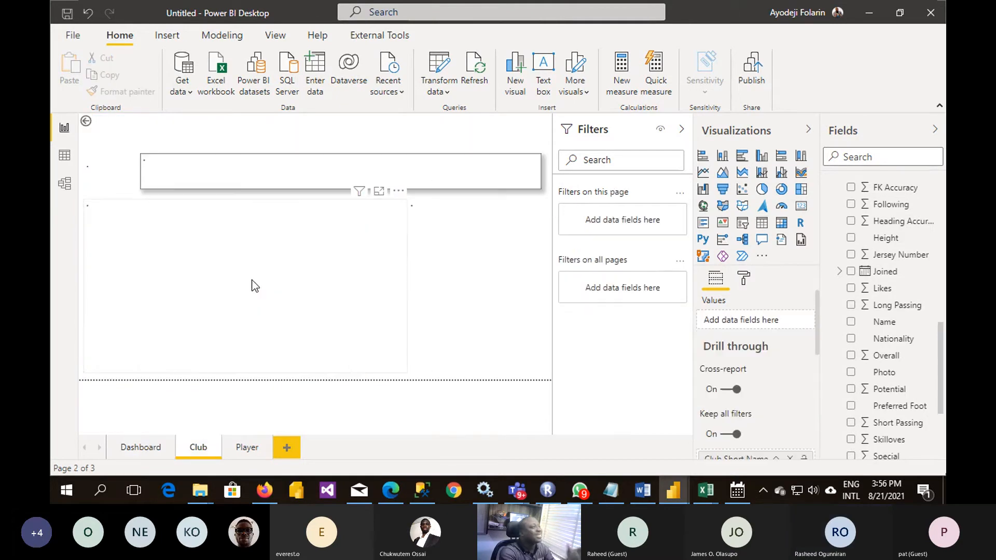
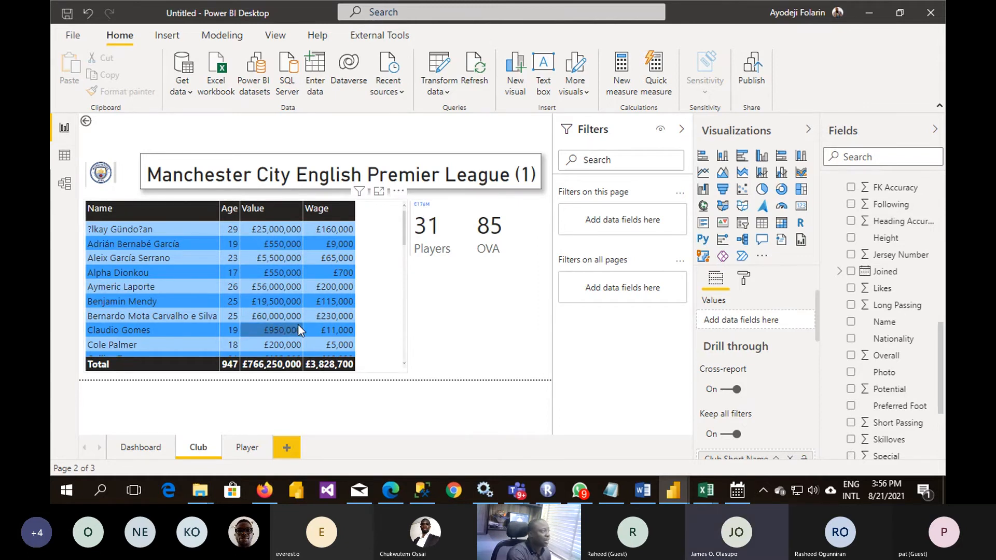
- Look through the Manchester City players with their age, value and wage in the Club page table, ending back at the first rows
scroll(298, 326, "down", 2)
scroll(299, 326, "up", 2)
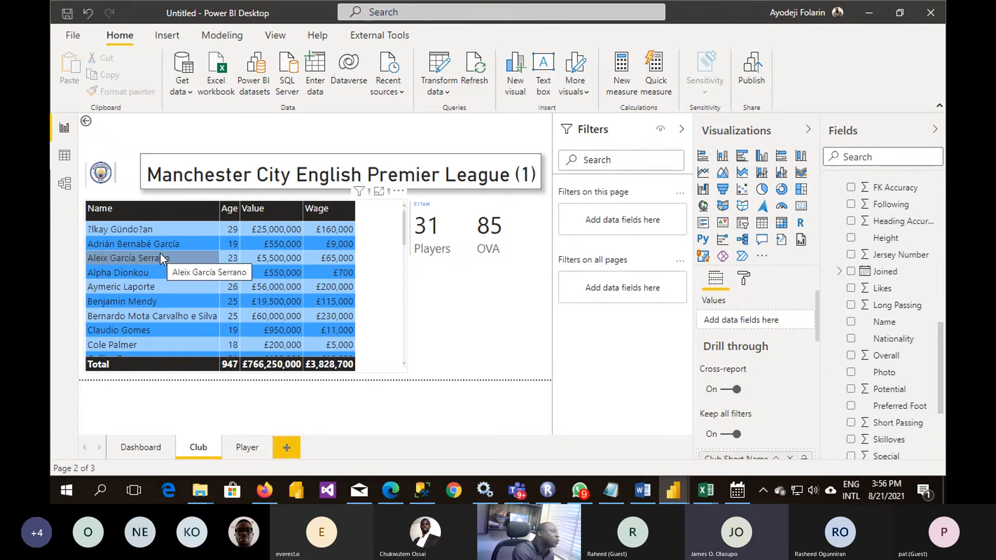
scroll(159, 253, "down", 1)
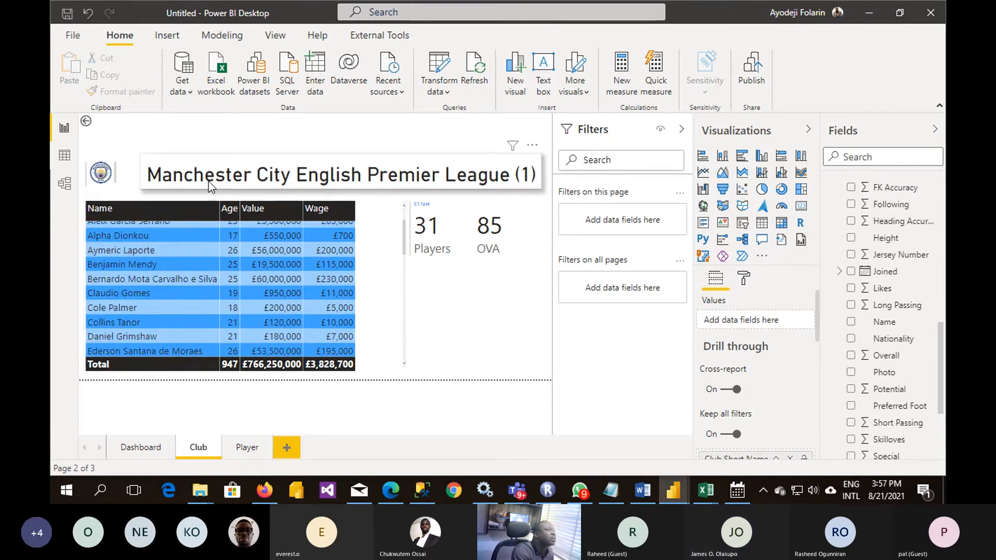
scroll(184, 289, "down", 1)
scroll(184, 289, "down", 2)
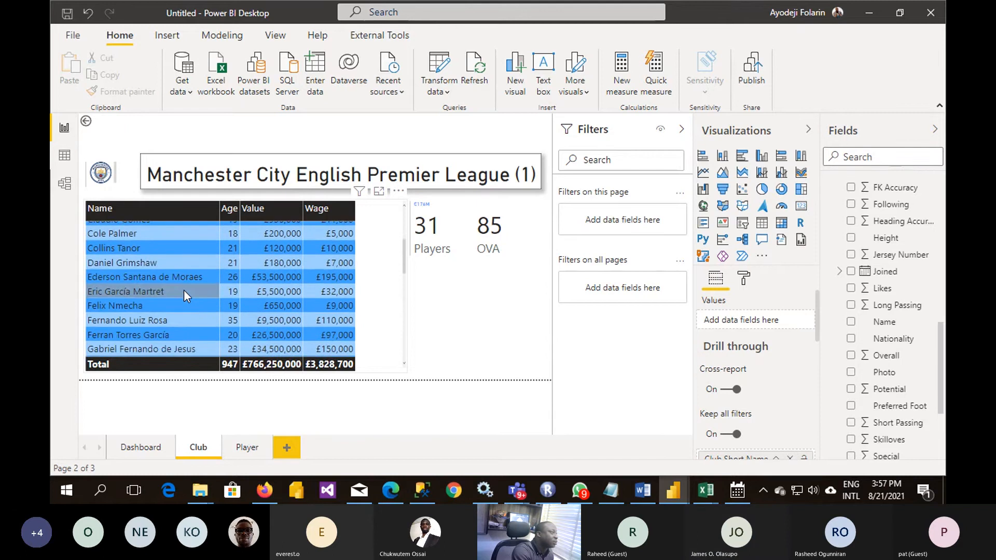
scroll(183, 289, "up", 3)
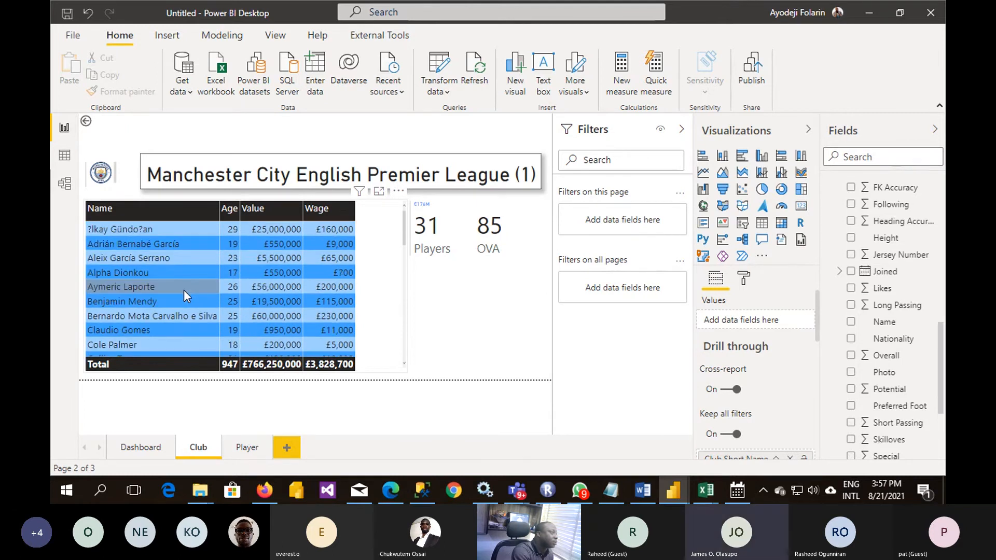
scroll(183, 289, "down", 1)
scroll(184, 289, "down", 2)
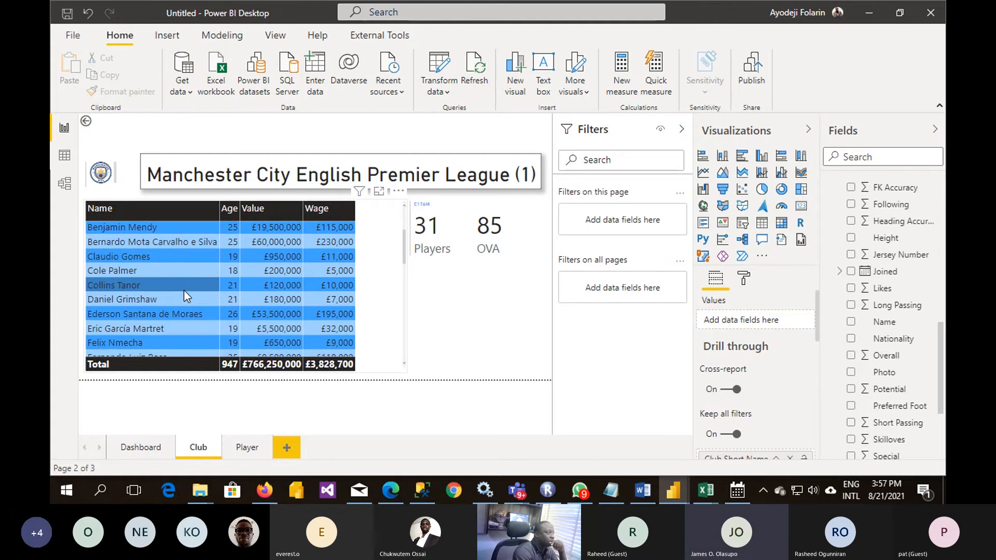
scroll(183, 290, "down", 3)
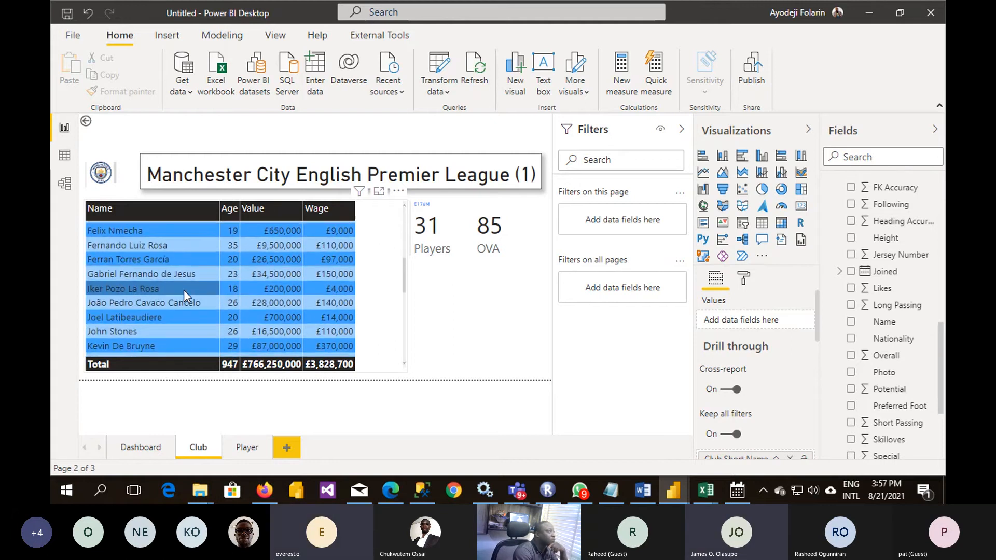
scroll(184, 289, "down", 1)
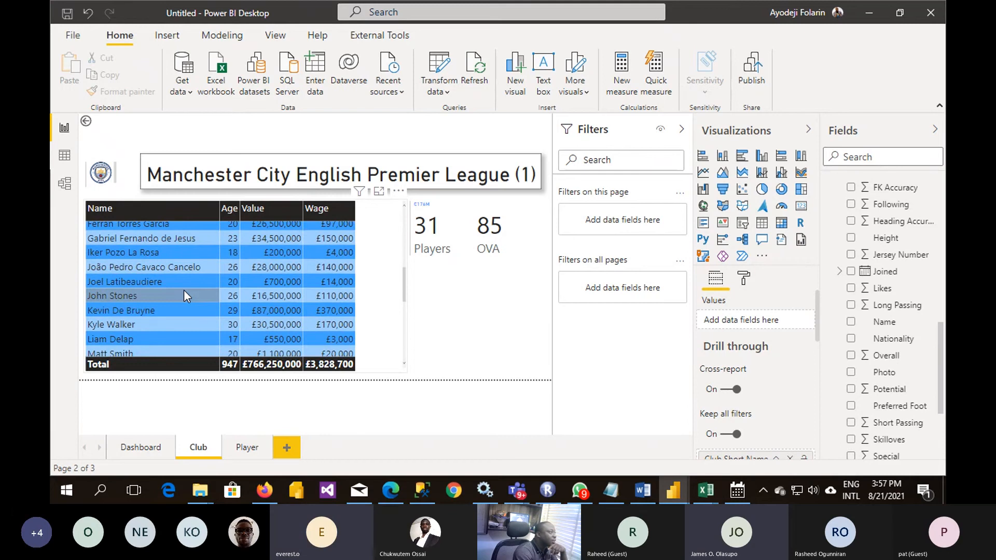
scroll(183, 289, "up", 1)
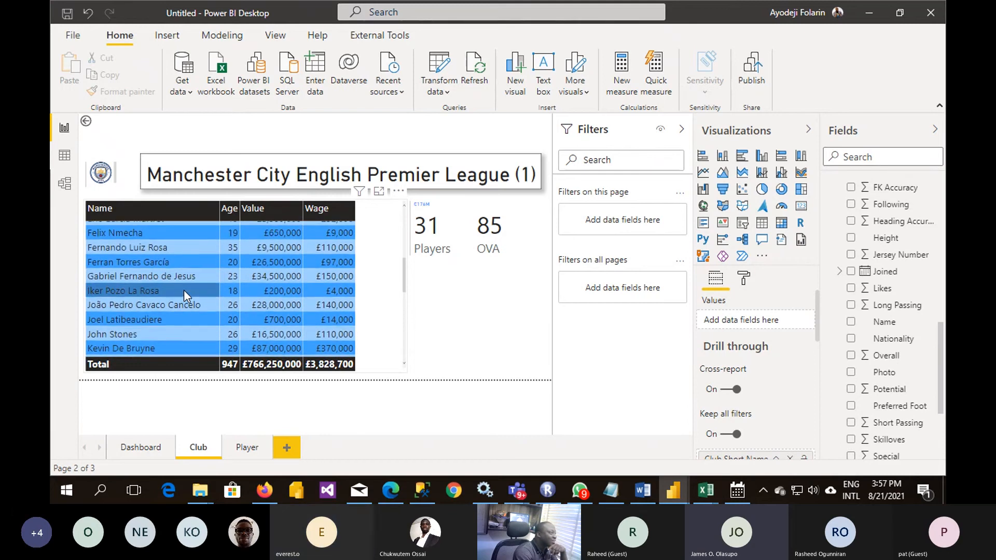
scroll(184, 289, "up", 2)
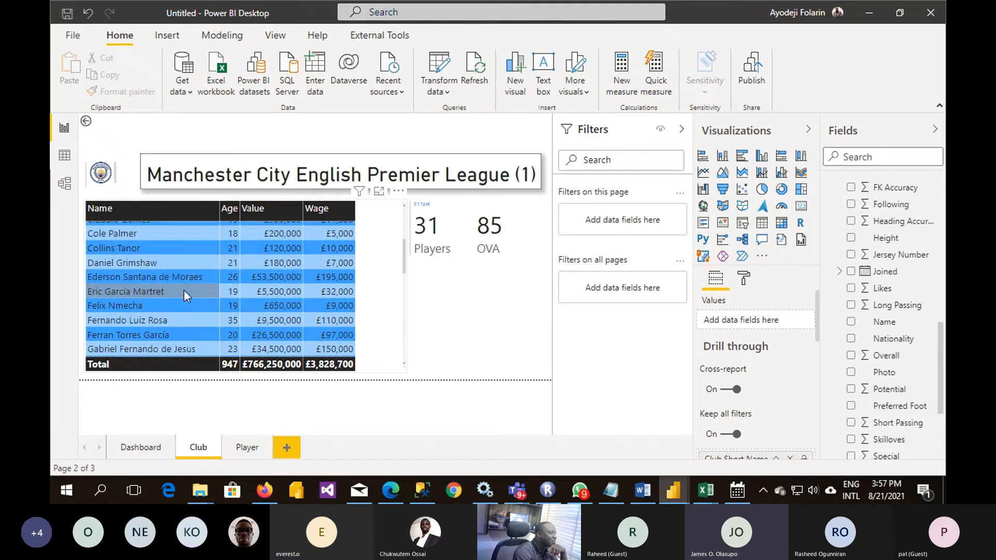
scroll(143, 301, "up", 2)
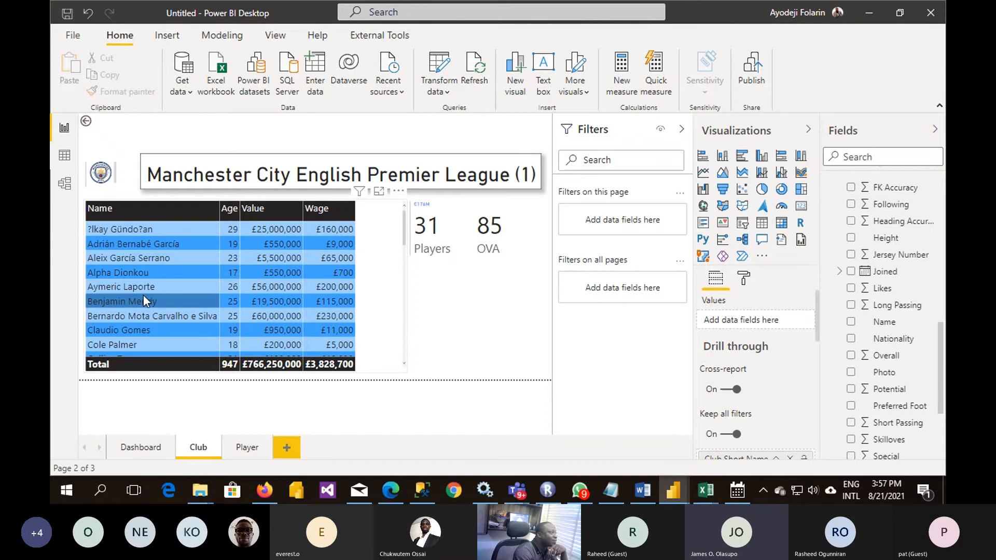
- Drill through from Ferran Torres García in the Manchester City players table to the Player page
scroll(143, 298, "down", 2)
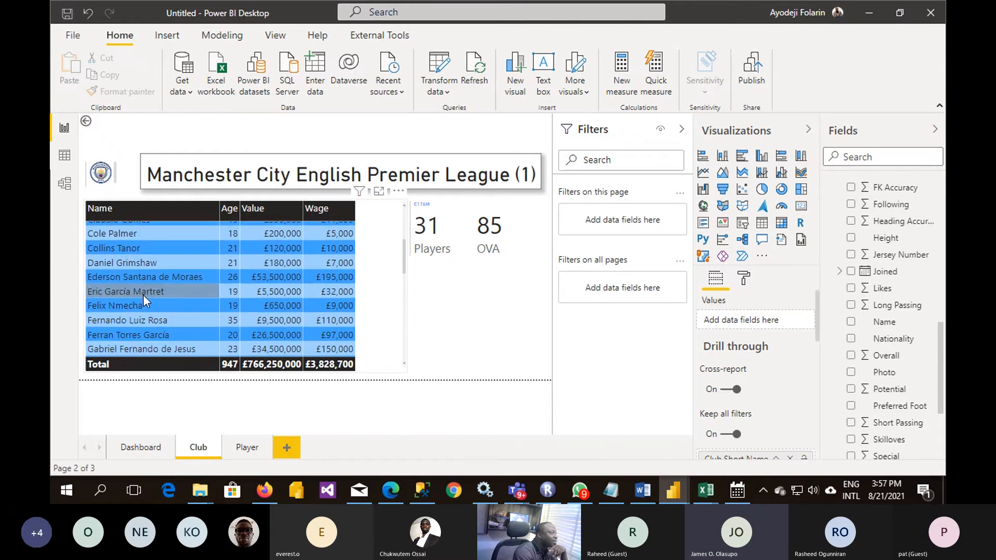
right_click(145, 335)
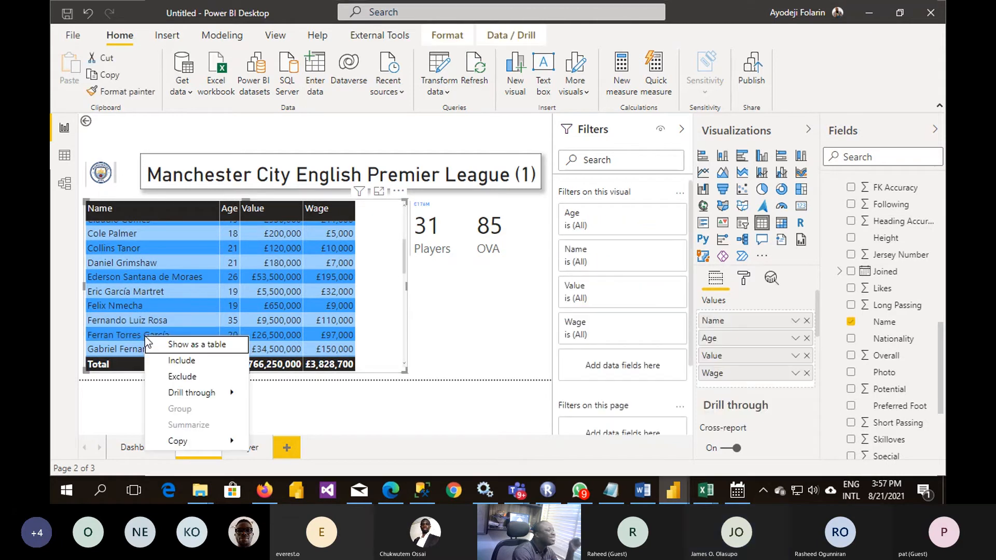
mouse_move(217, 391)
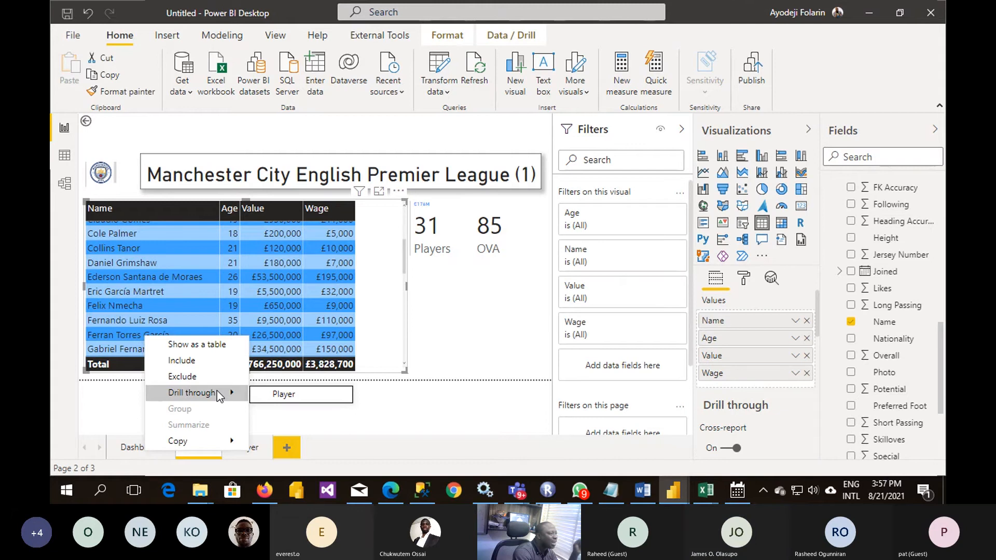
left_click(298, 398)
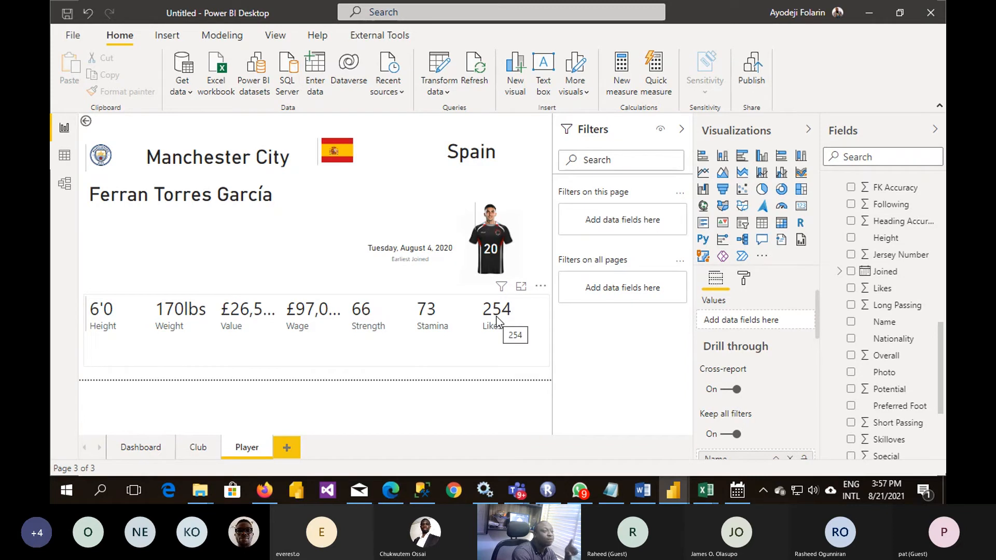
- Go back to the Dashboard page and drill through from Arsenal in the club rating table to the Club page
left_click(140, 448)
scroll(145, 316, "down", 2)
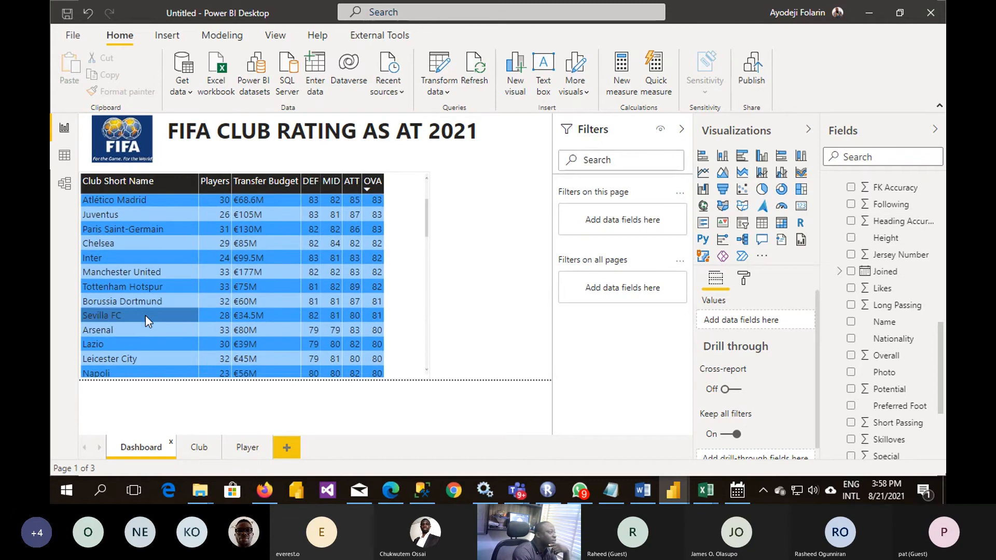
right_click(99, 331)
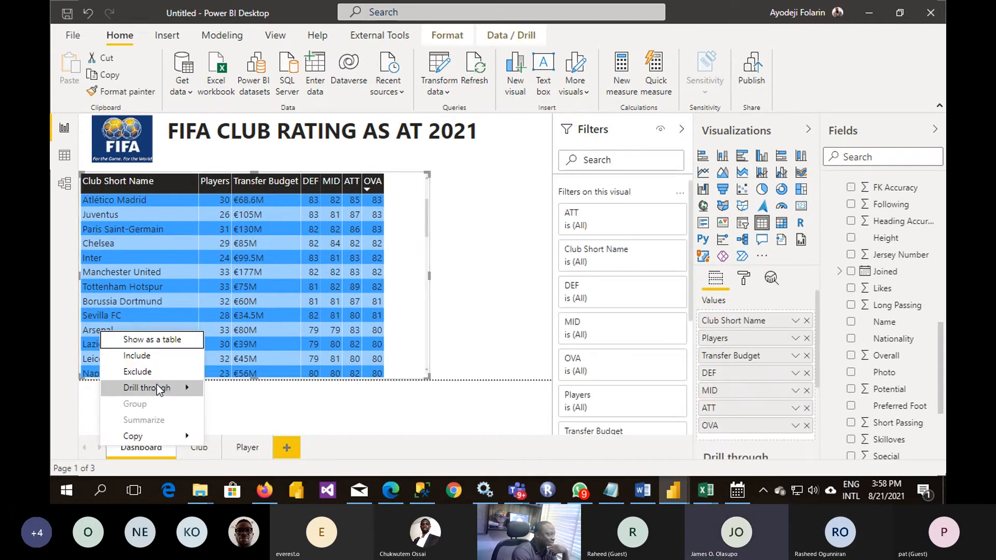
mouse_move(161, 394)
left_click(224, 393)
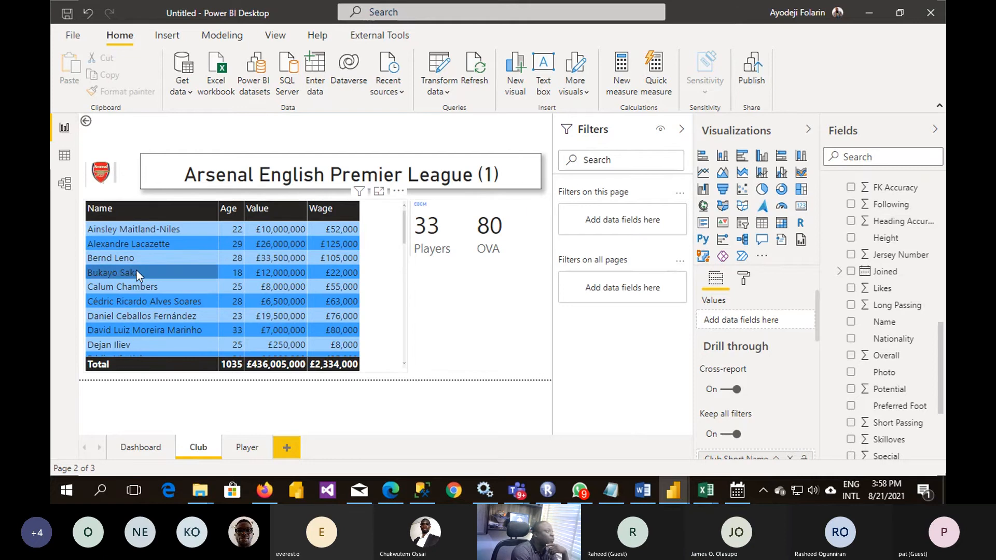
- Look through the Arsenal players and drill through from Bukayo Saka to the Player page
scroll(136, 269, "down", 3)
scroll(136, 269, "down", 3)
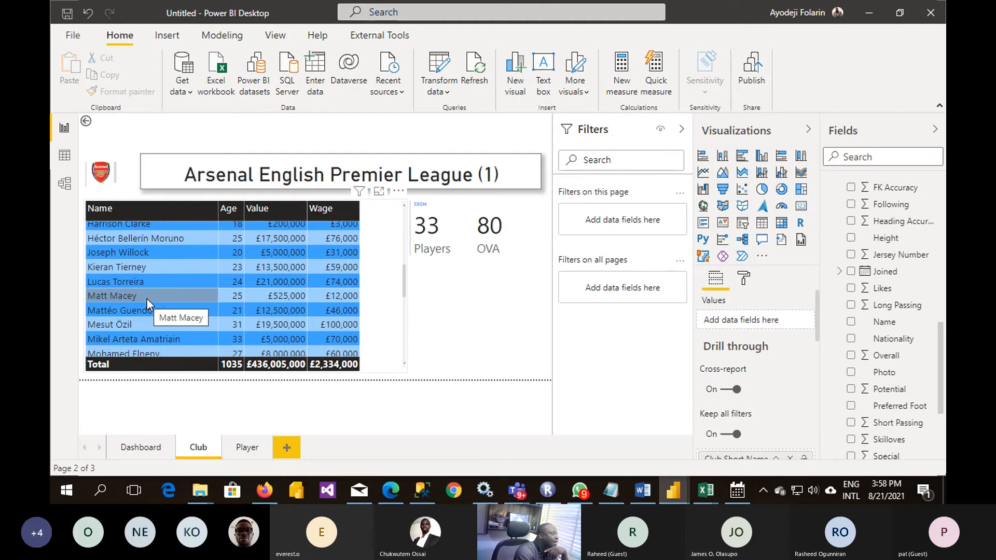
scroll(148, 298, "up", 3)
scroll(147, 299, "up", 3)
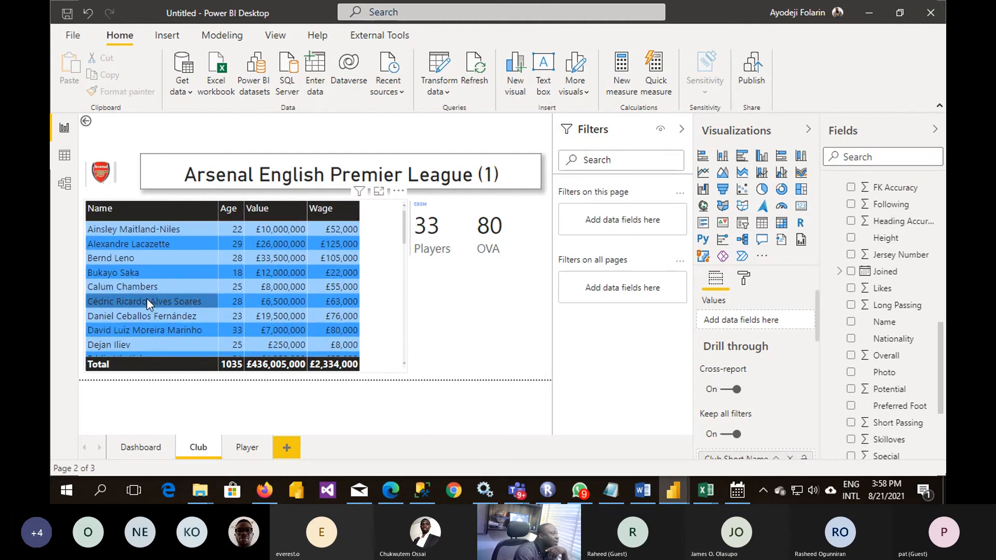
right_click(169, 271)
mouse_move(226, 335)
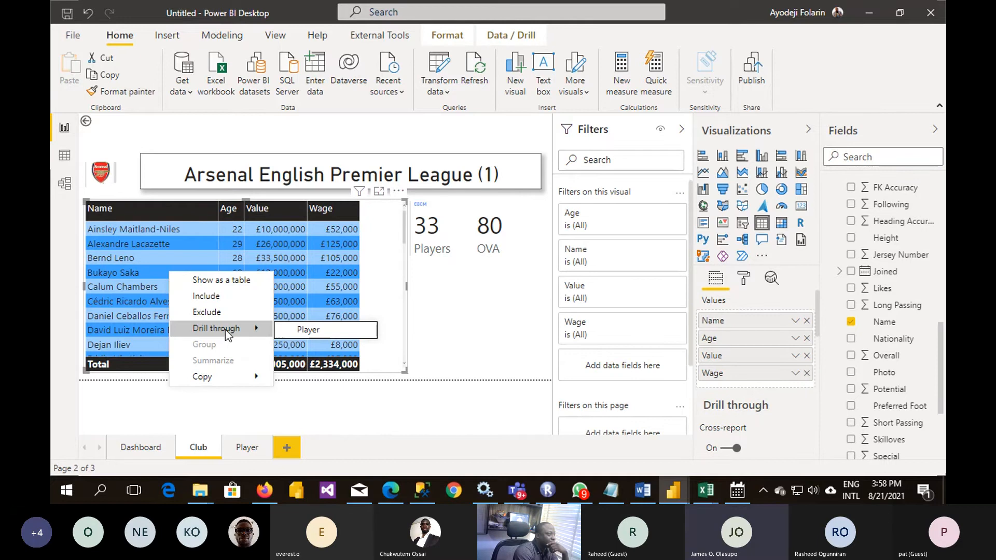
left_click(297, 331)
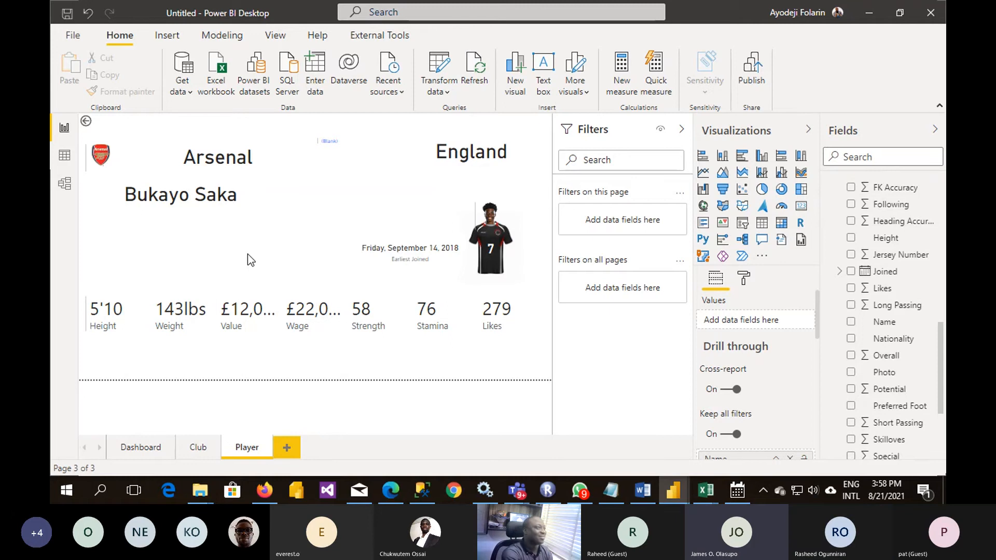
left_click(219, 257)
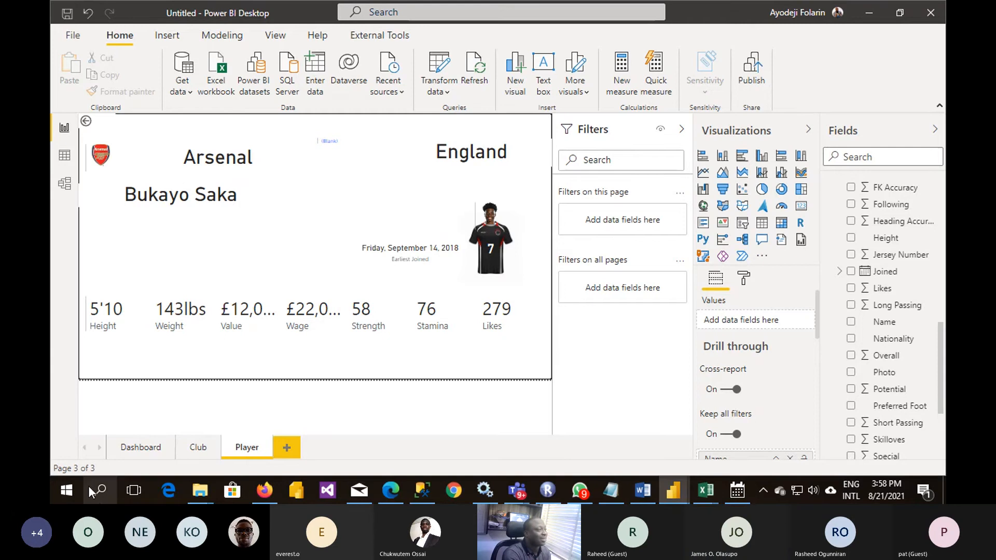
- Review the Dashboard, Club and Player pages in turn, ending on the Dashboard page
left_click(140, 449)
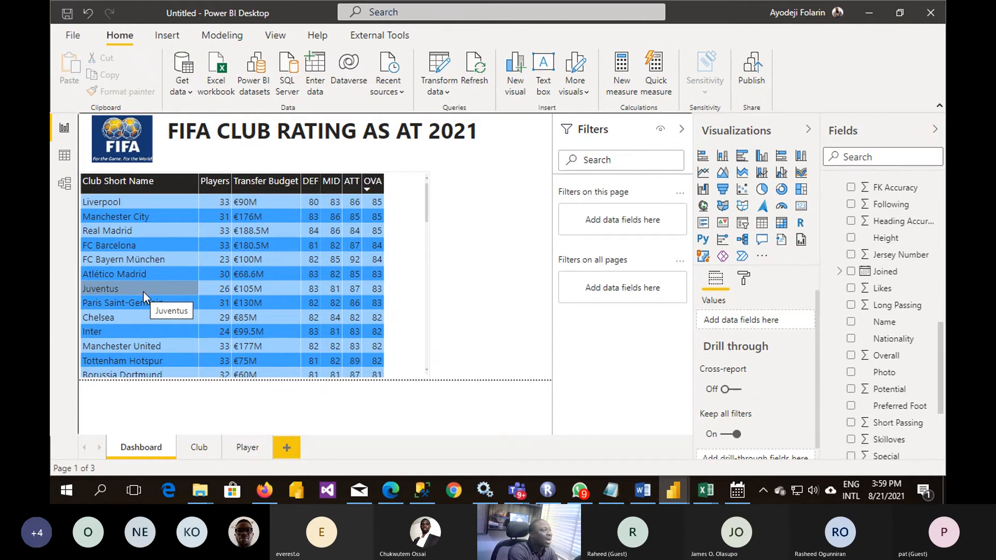
left_click(202, 449)
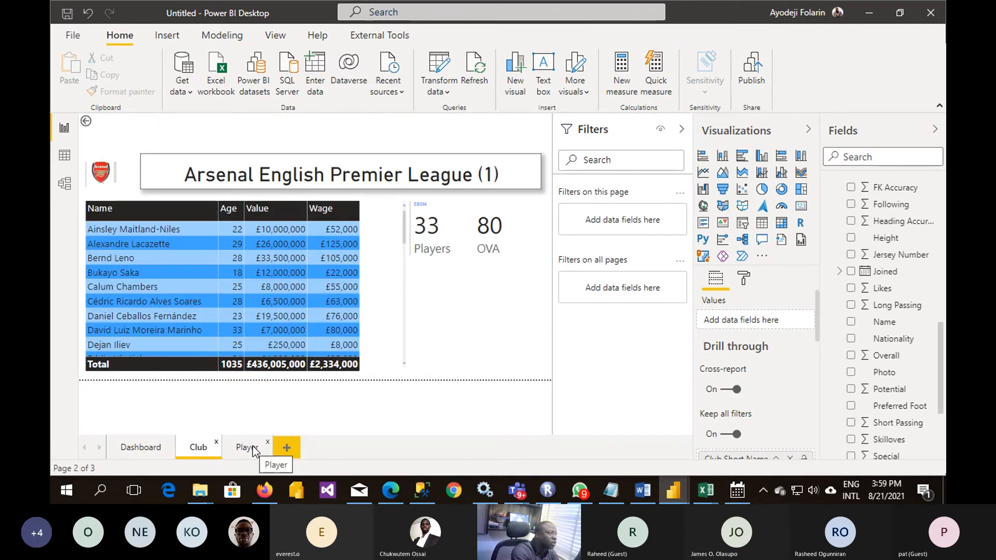
left_click(253, 449)
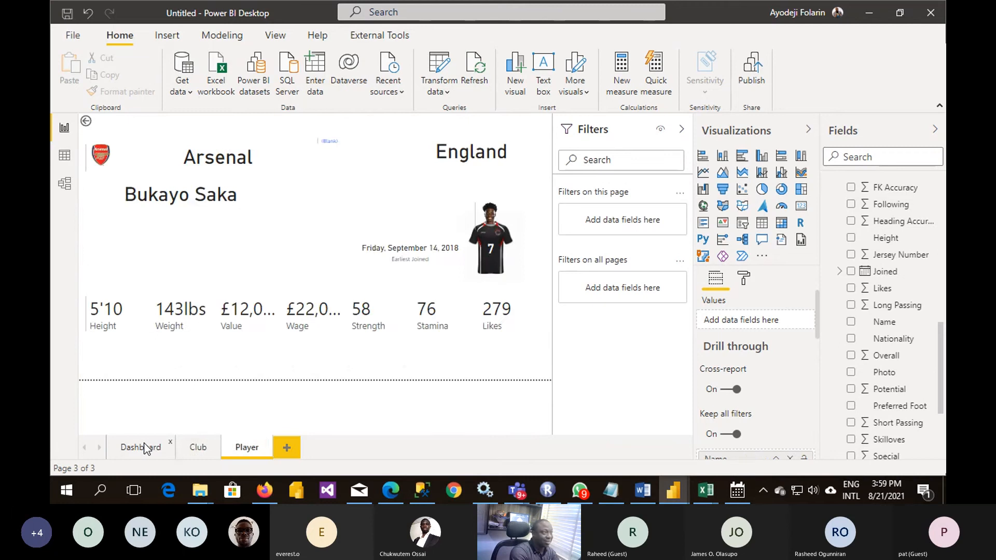
left_click(144, 448)
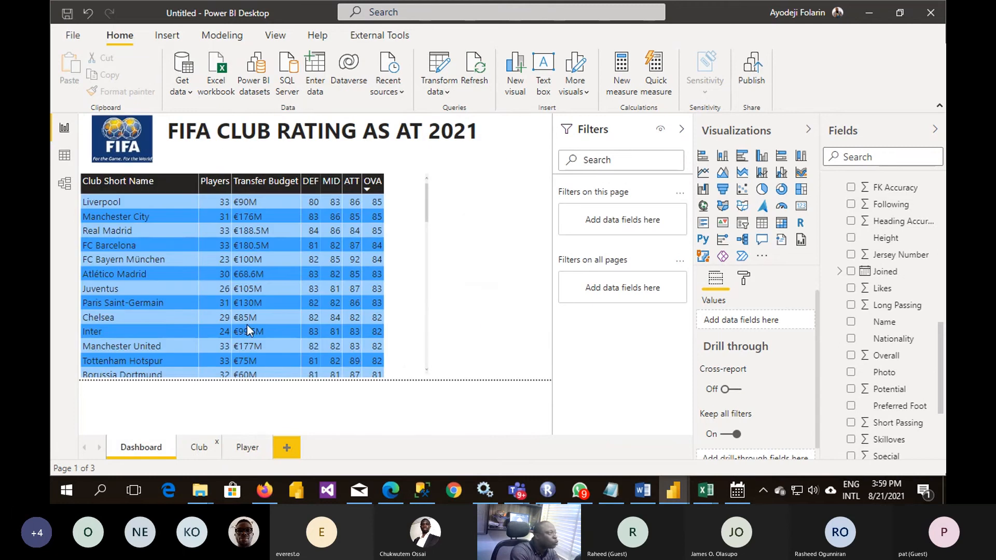
left_click(202, 449)
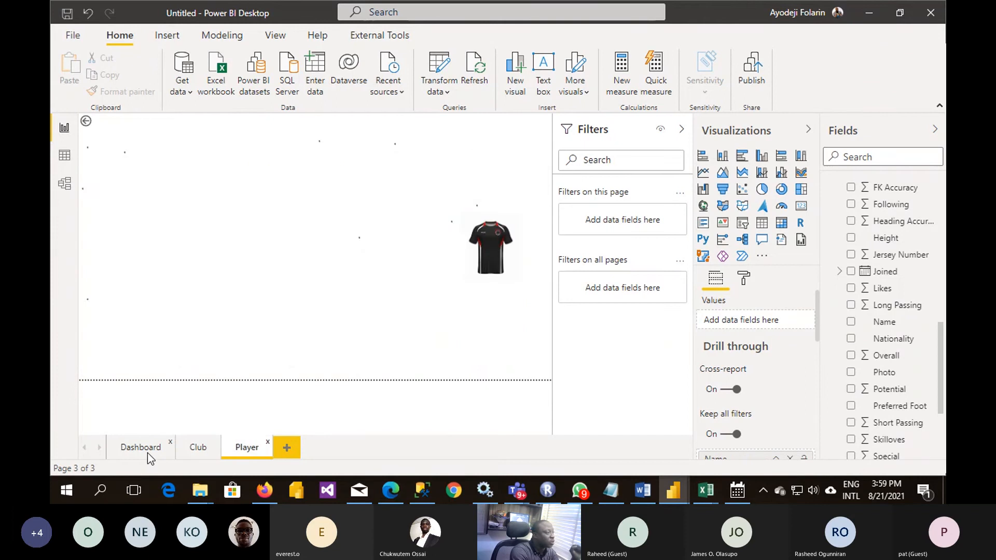
left_click(147, 450)
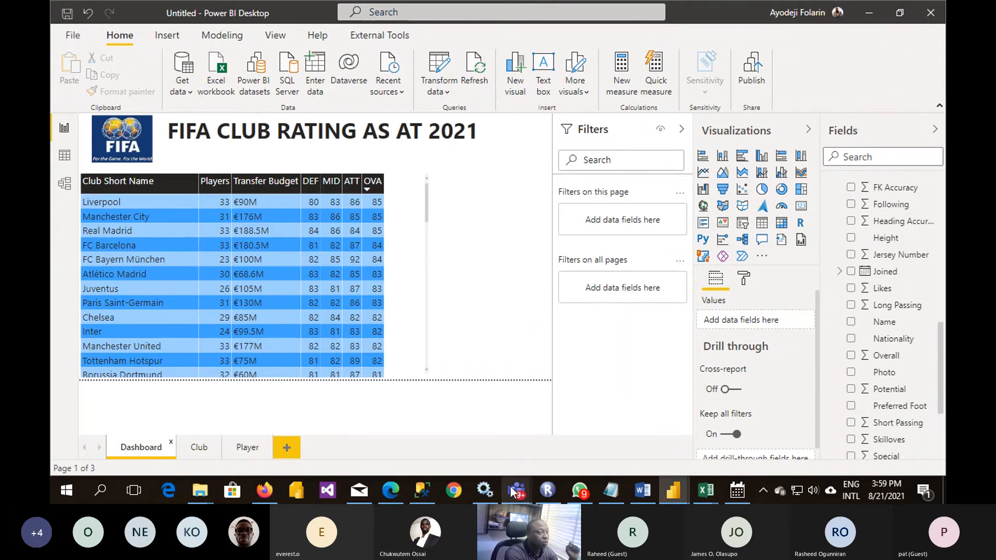
- Switch to the Teams meeting window and show the participants list
mouse_move(513, 490)
left_click(531, 432)
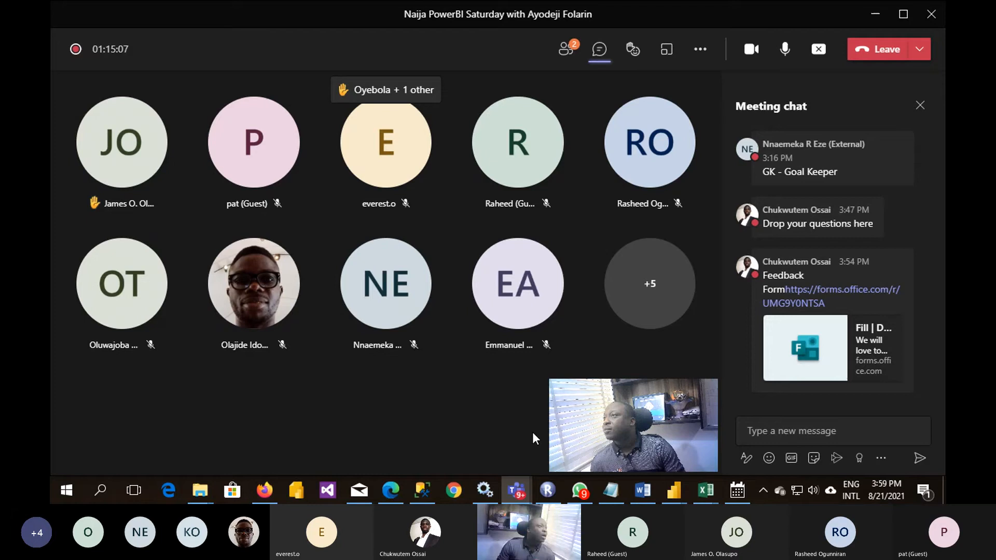
left_click(570, 52)
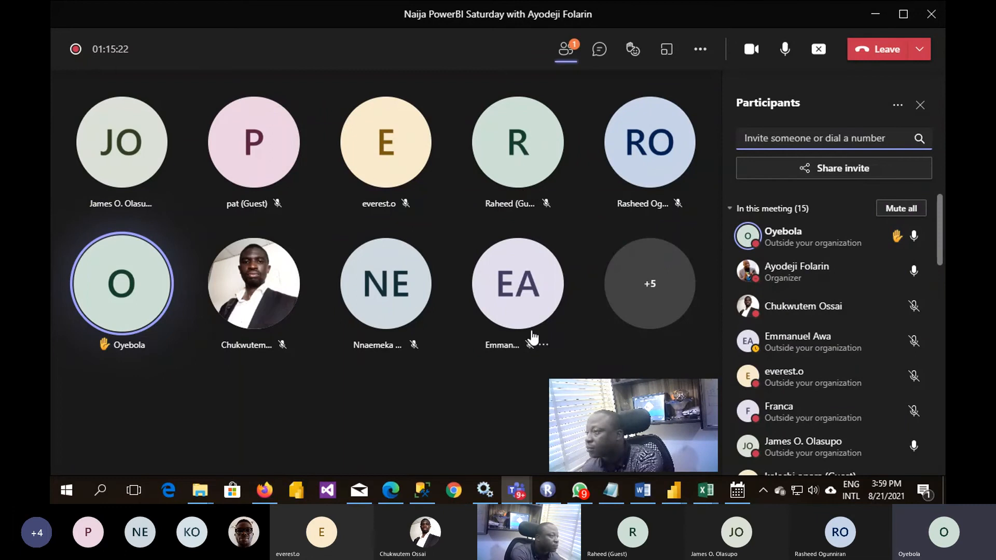
- Return to Power BI Desktop, check the report with the cross-report drillthrough definition, and open the Club page of the FIFA club rating report
left_click(672, 489)
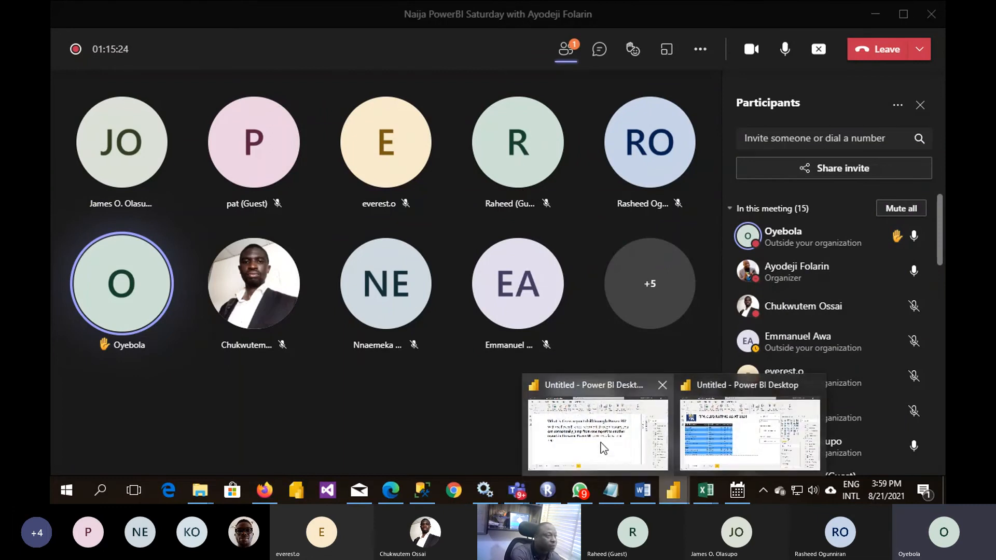
left_click(600, 442)
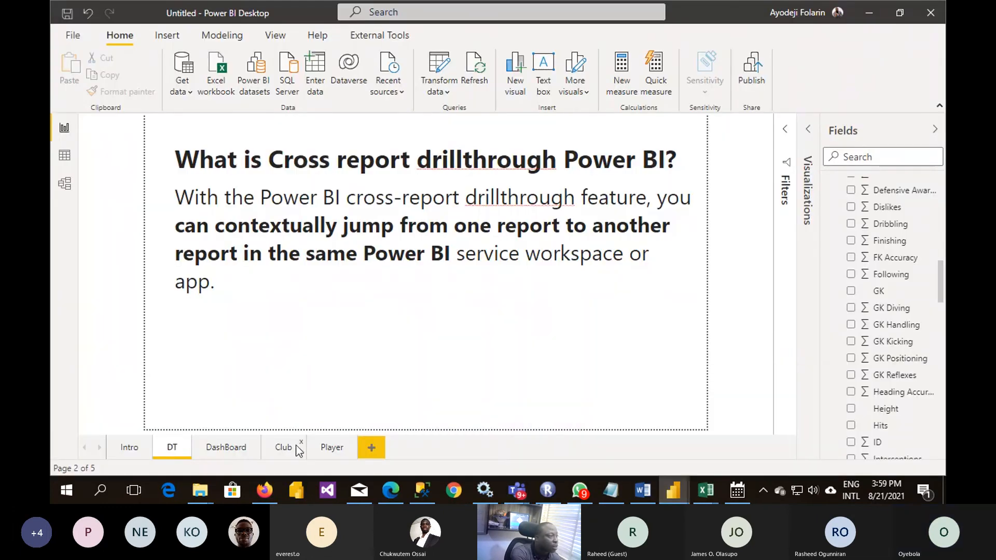
mouse_move(677, 489)
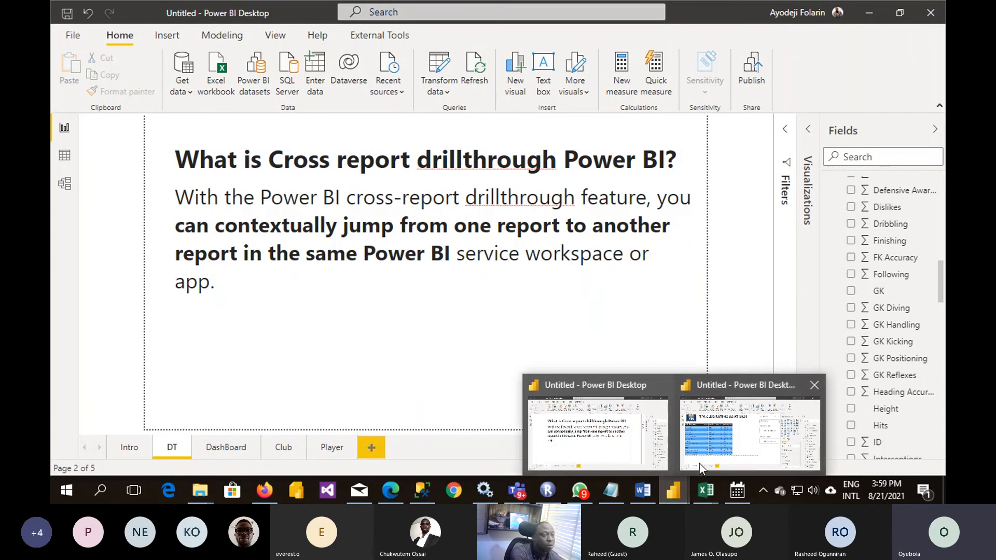
left_click(714, 459)
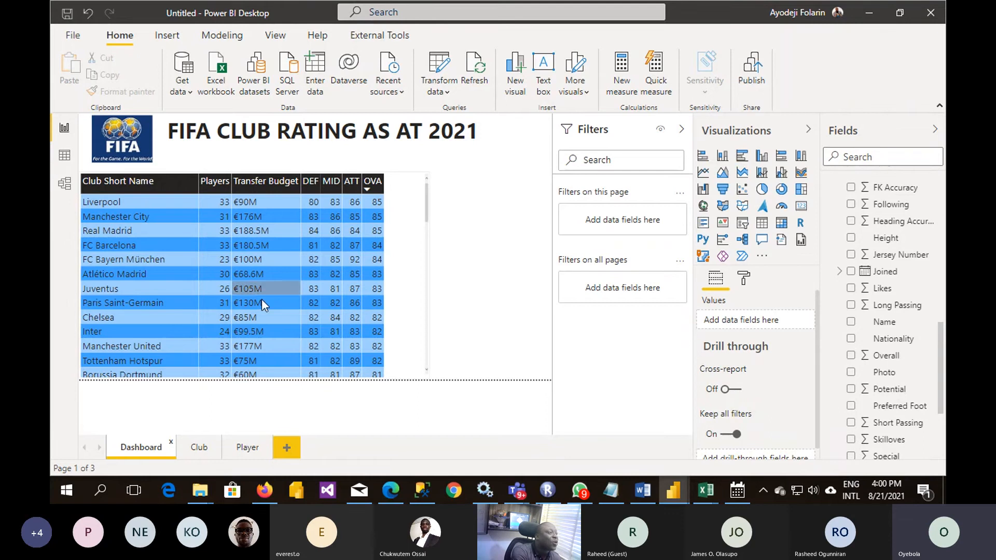
left_click(193, 450)
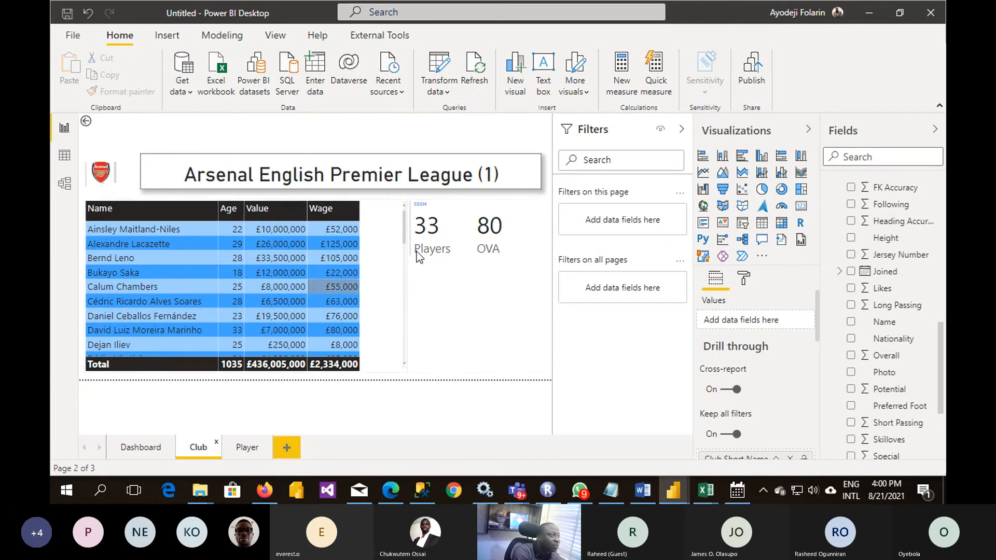
- Check the drill-through settings of the Club page and add a new blank report page
left_click(455, 122)
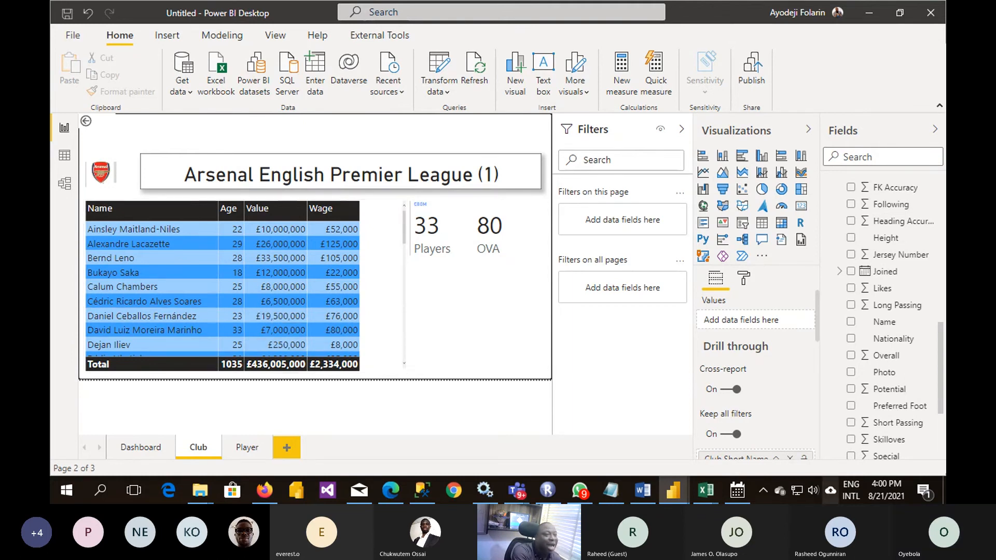
scroll(817, 322, "down", 2)
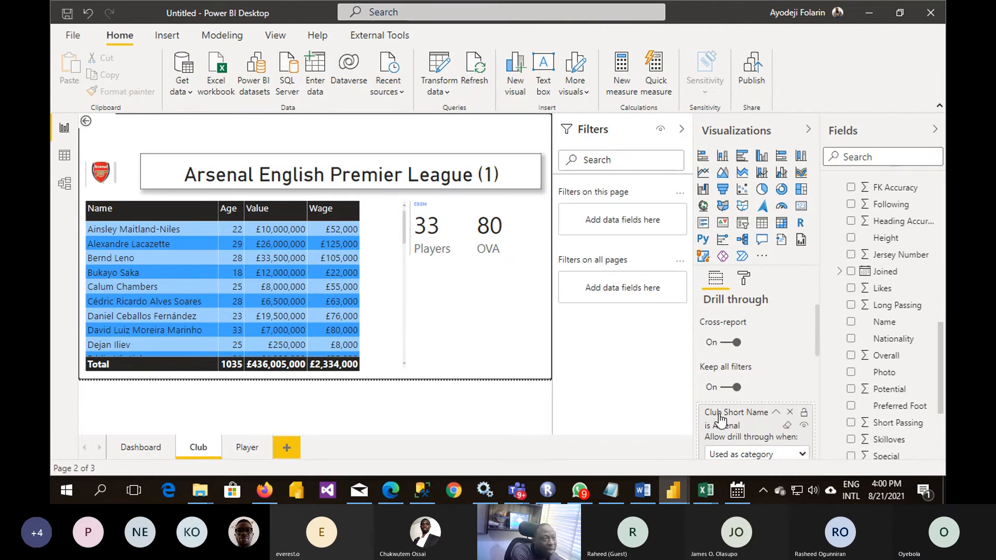
left_click(286, 448)
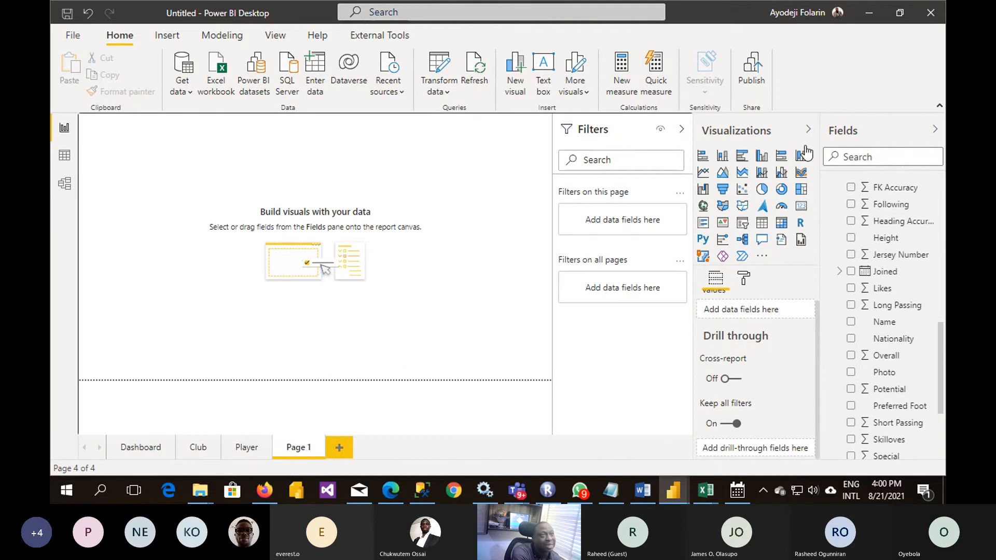
- Insert a table listing Club Short Name from the Club table on Page 1 and enlarge it to nearly the full page height
scroll(830, 237, "up", 10)
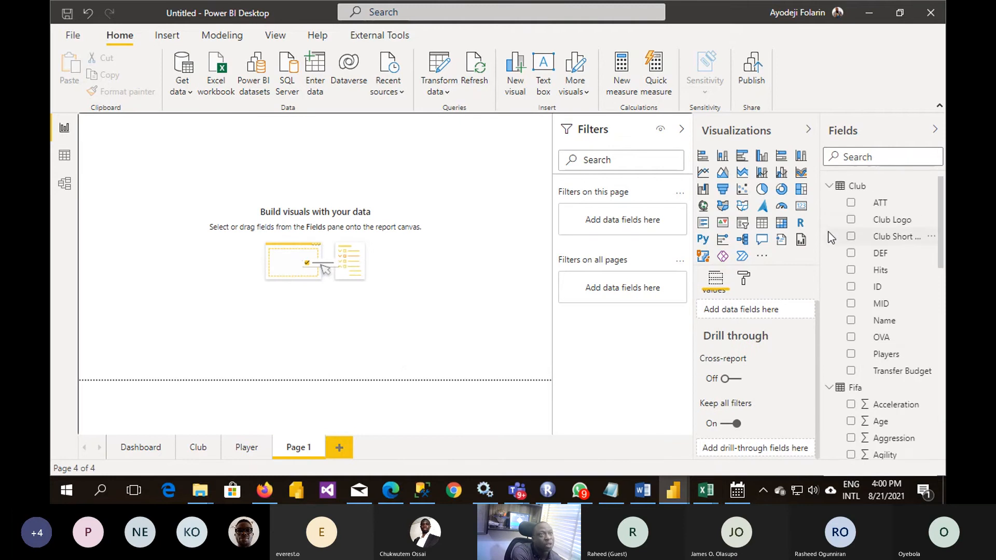
left_click(703, 223)
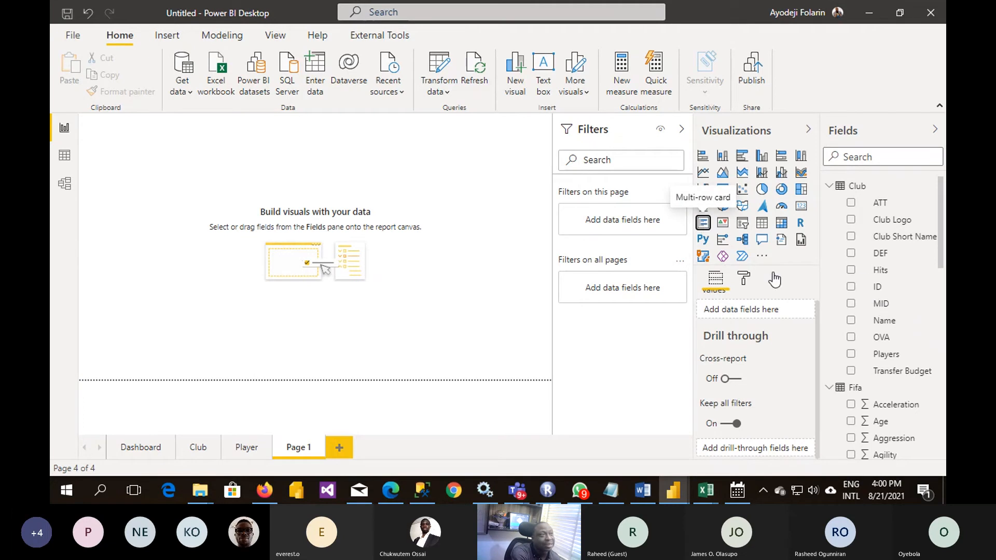
left_click(851, 237)
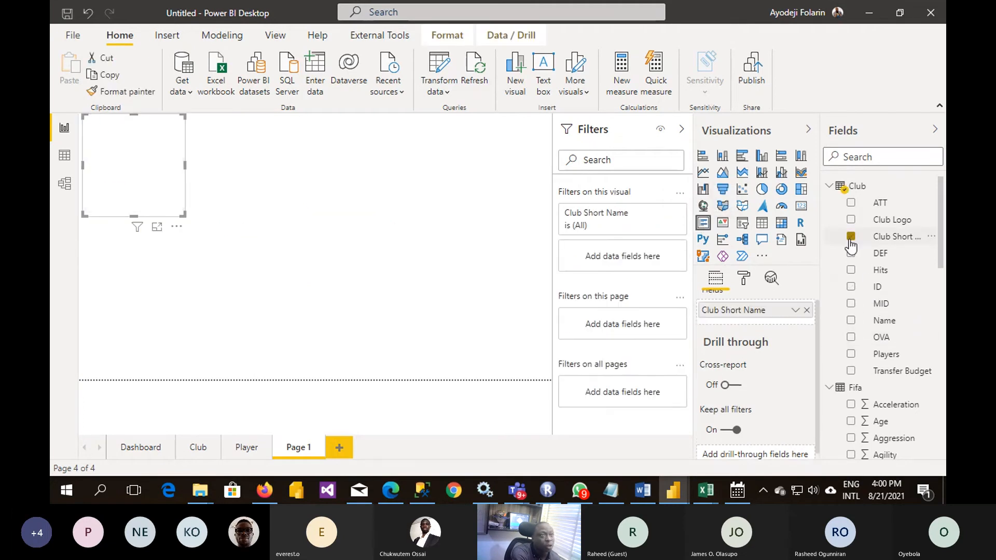
left_click(760, 226)
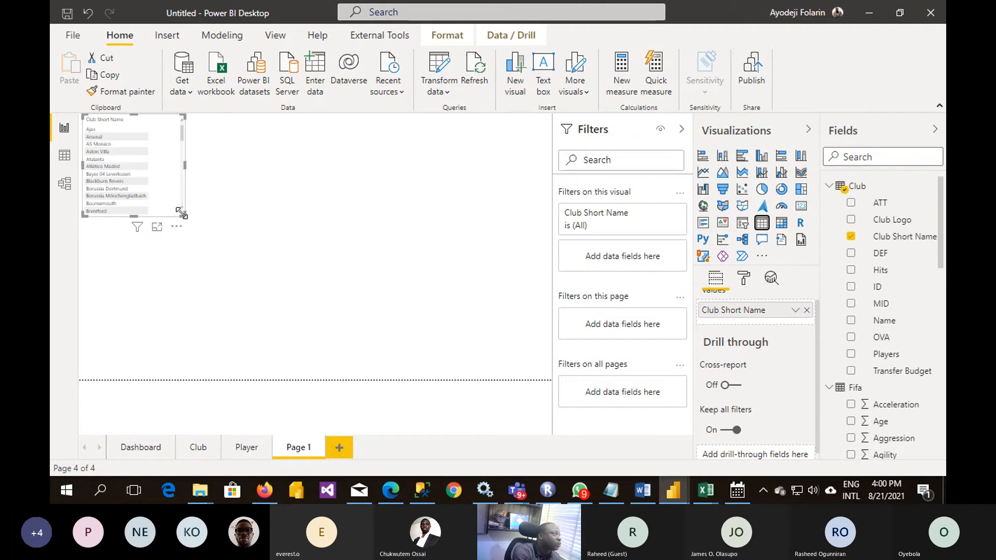
left_click_drag(181, 212, 387, 363)
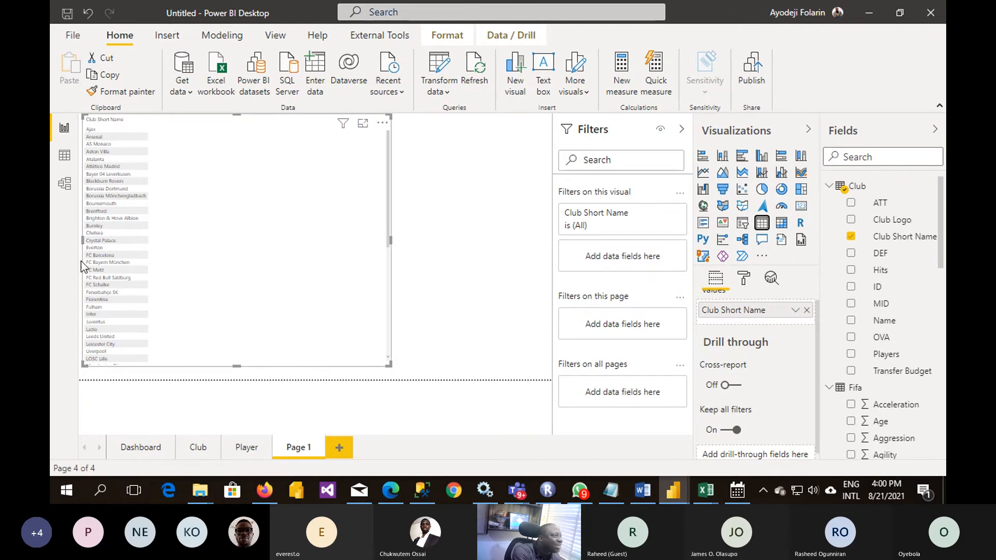
- Show the drill-through targets for FC Bayern München, review the Club and Dashboard pages, and return to Page 1
right_click(111, 263)
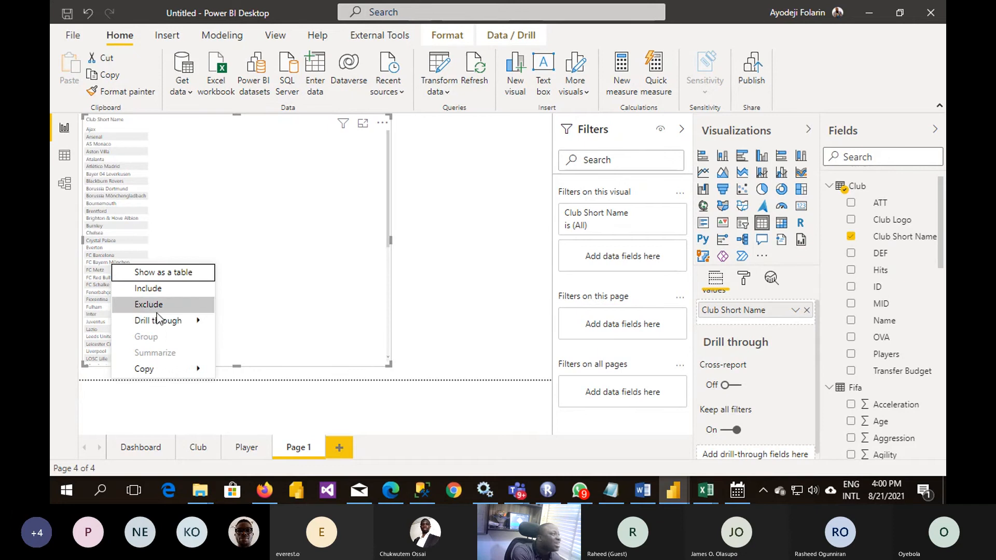
mouse_move(170, 321)
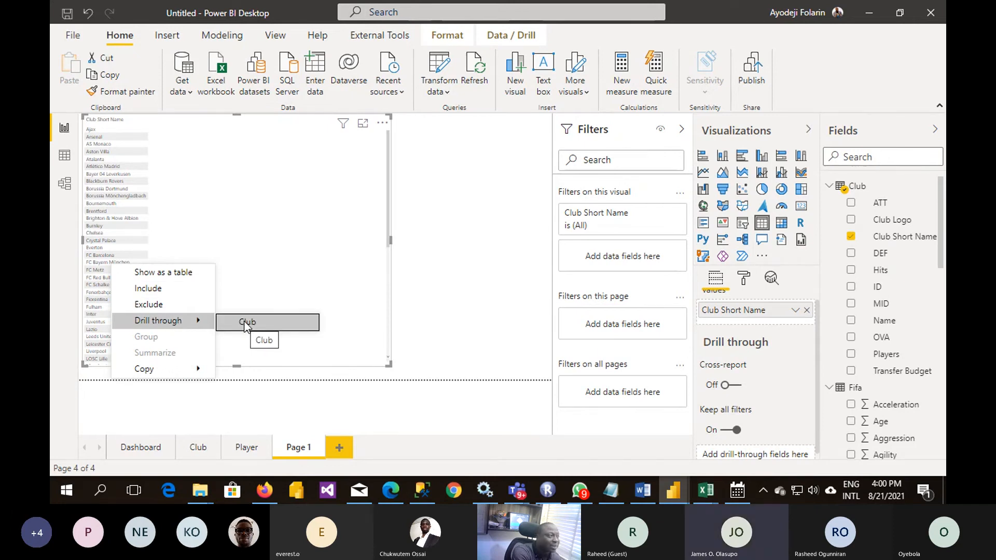
left_click(195, 449)
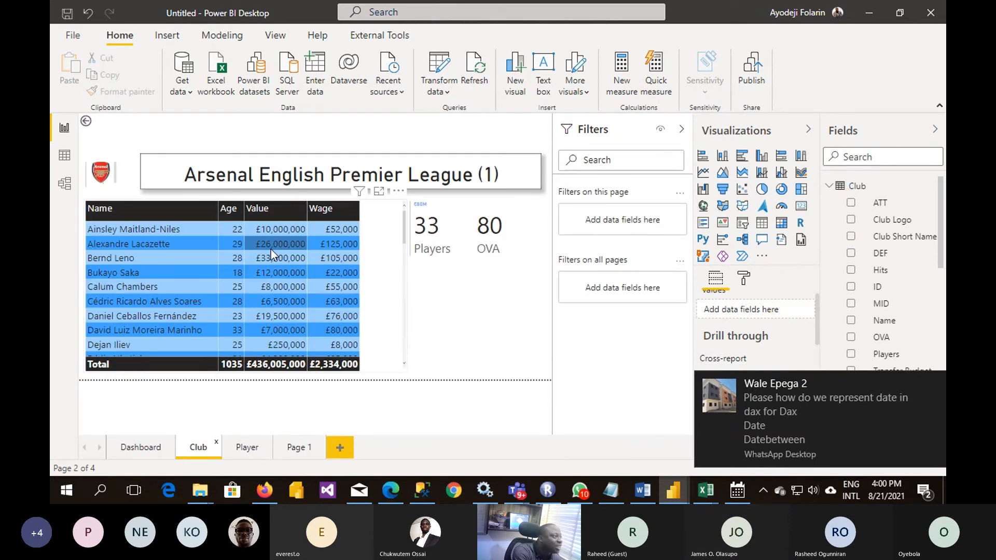
left_click(139, 448)
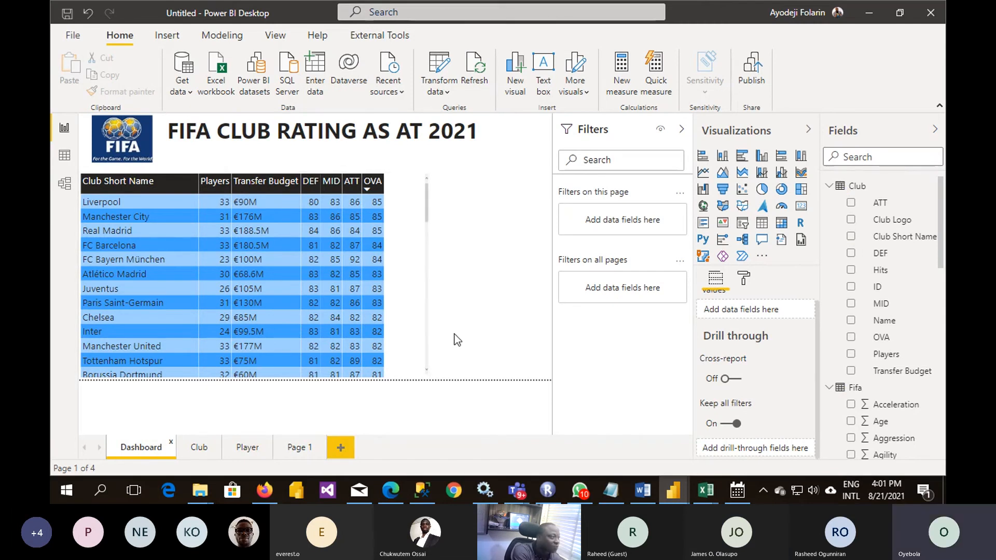
left_click(305, 450)
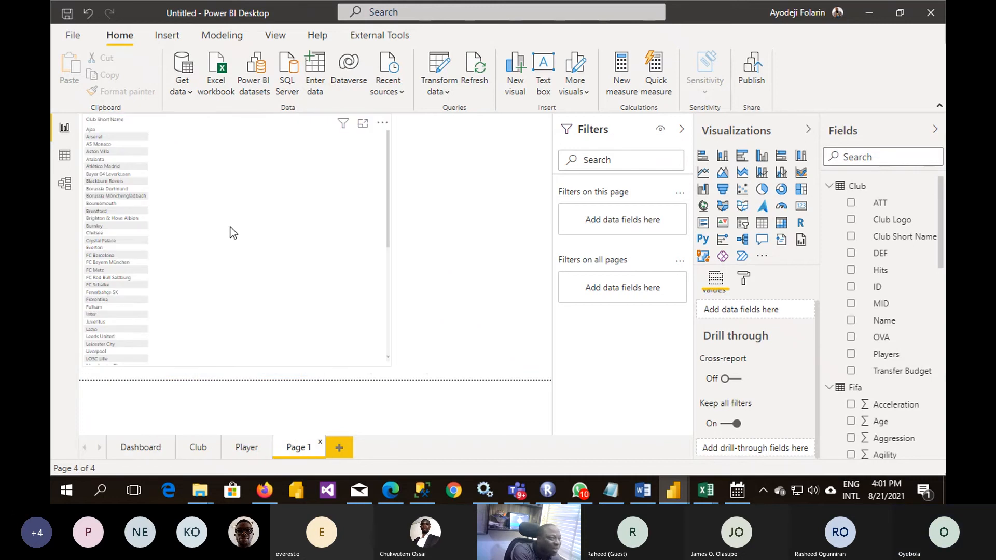
- Switch cross-report drillthrough on and back off for Page 1, and return to the Dashboard page
left_click(739, 382)
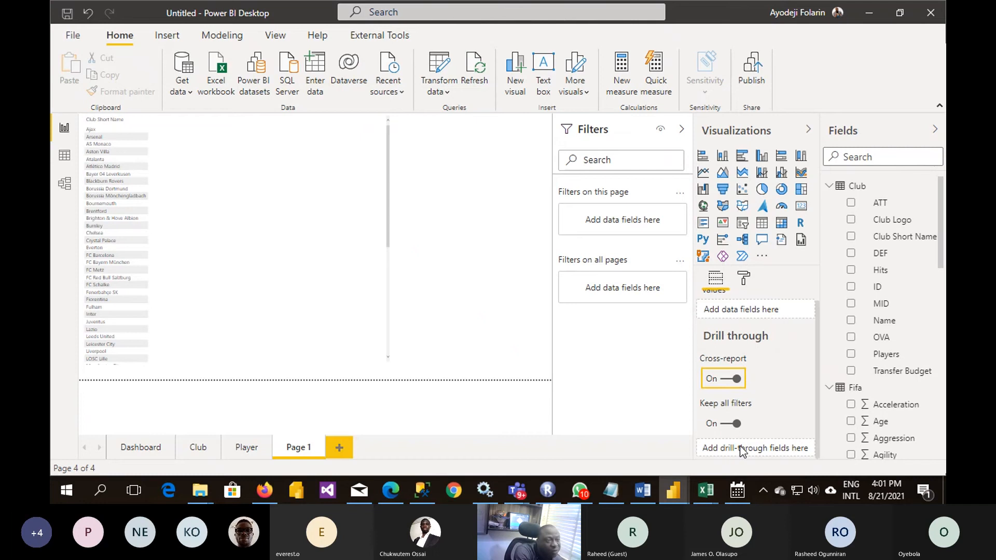
left_click(726, 379)
left_click(139, 449)
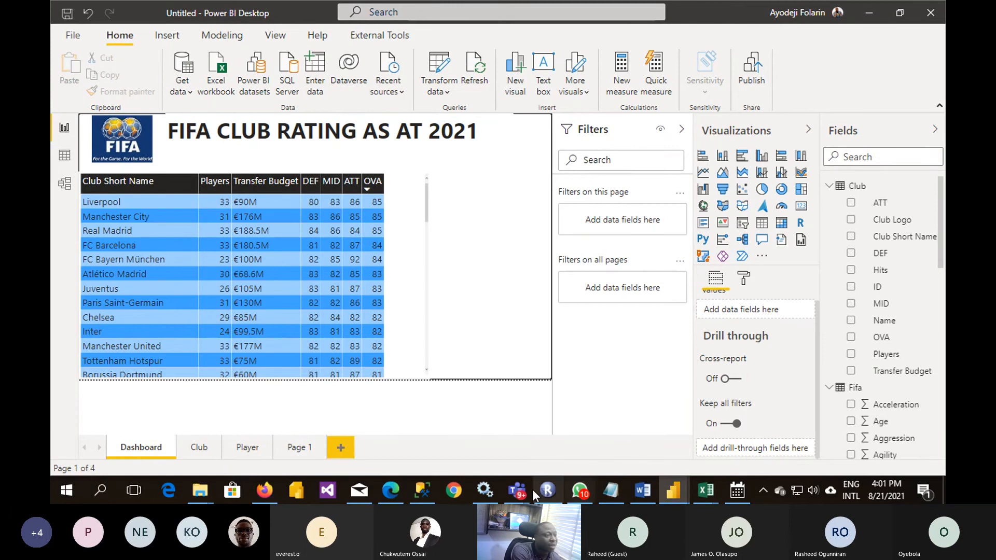
- Switch to the Teams meeting window, read through the meeting chat, and stop sharing the screen
mouse_move(517, 490)
left_click(553, 431)
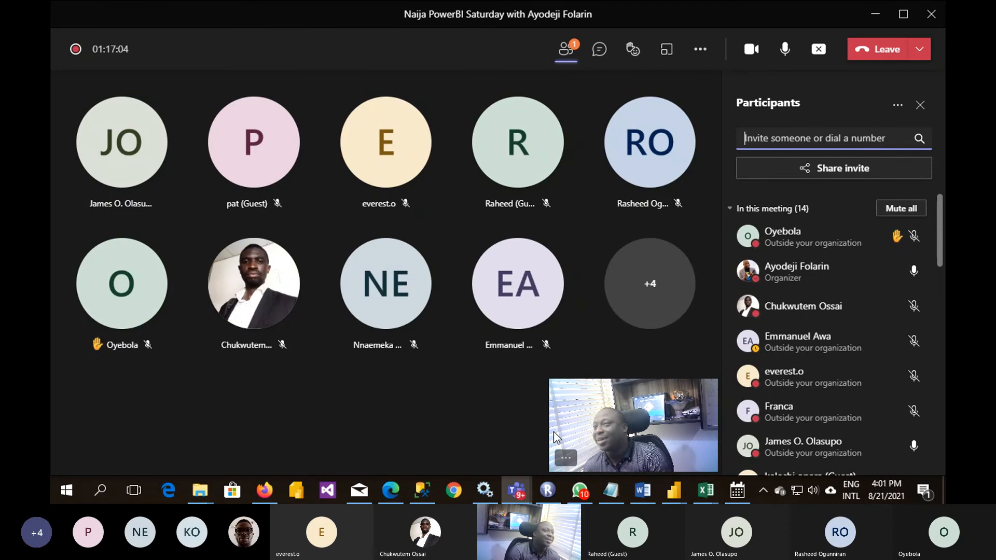
left_click(598, 50)
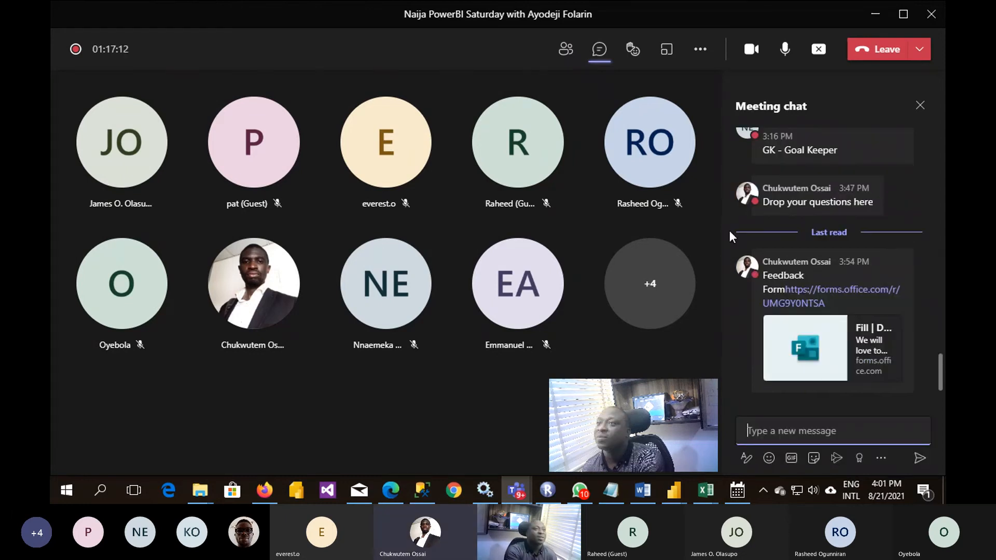
scroll(830, 218, "up", 3)
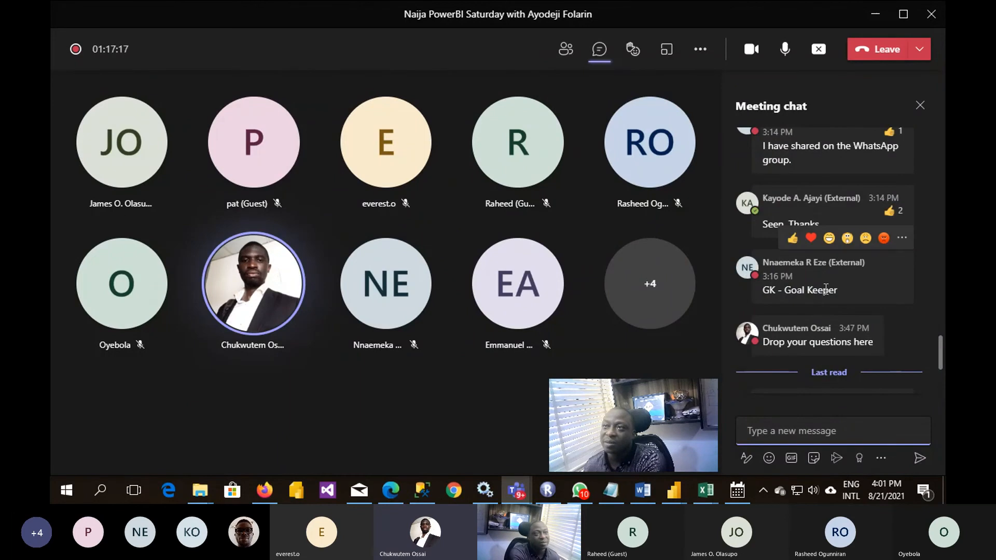
scroll(825, 288, "down", 3)
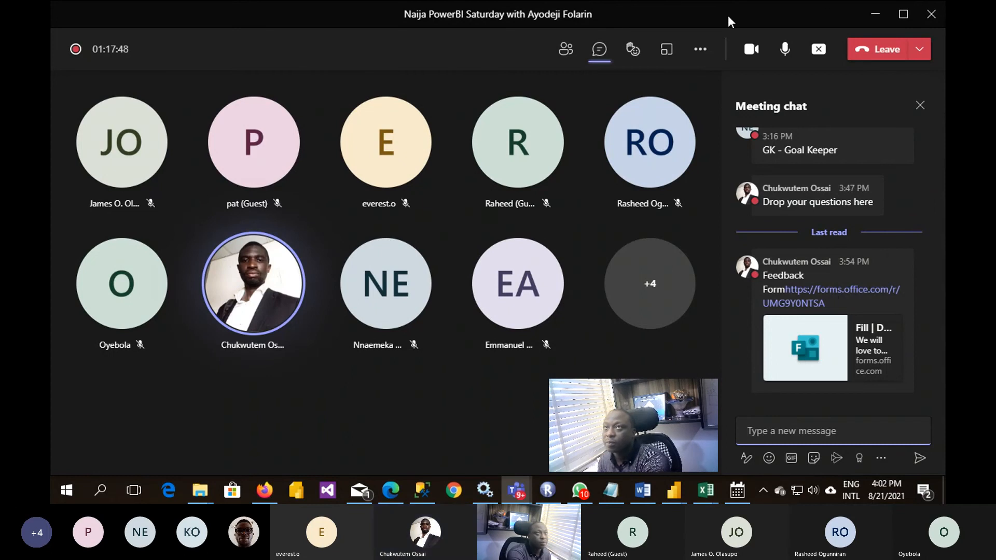
left_click(818, 49)
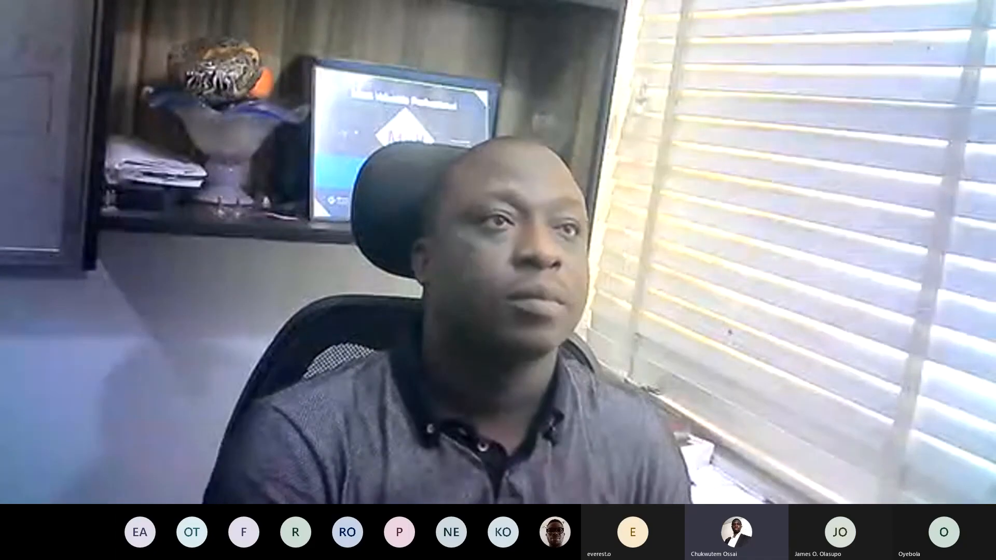